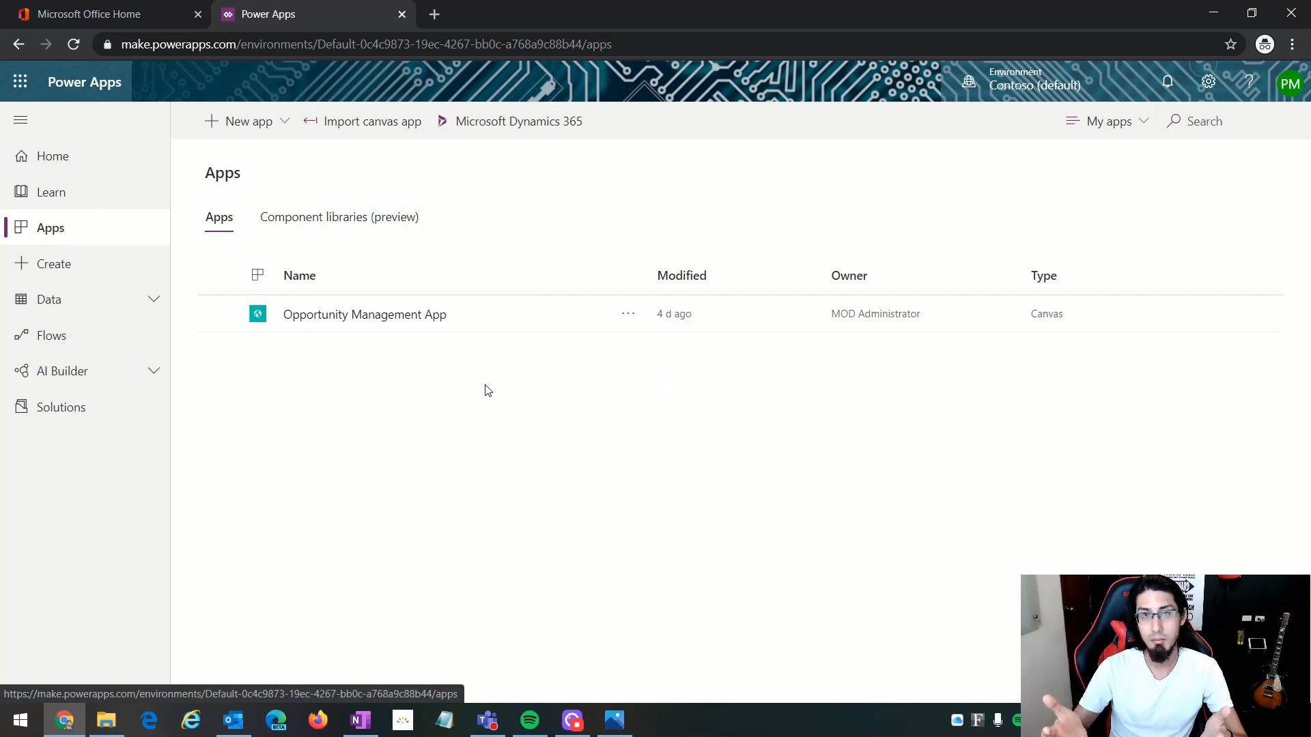
Step: Create a blank canvas app with the tablet layout
click(282, 127)
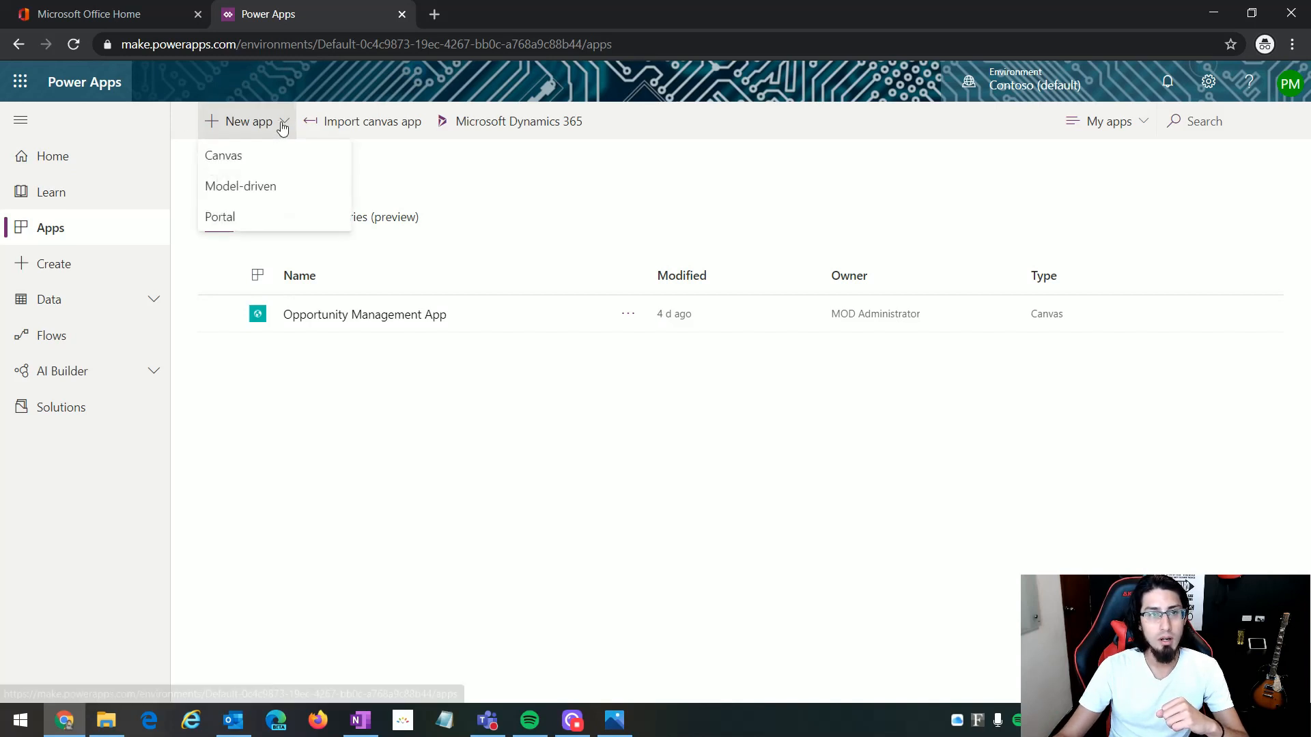
click(247, 163)
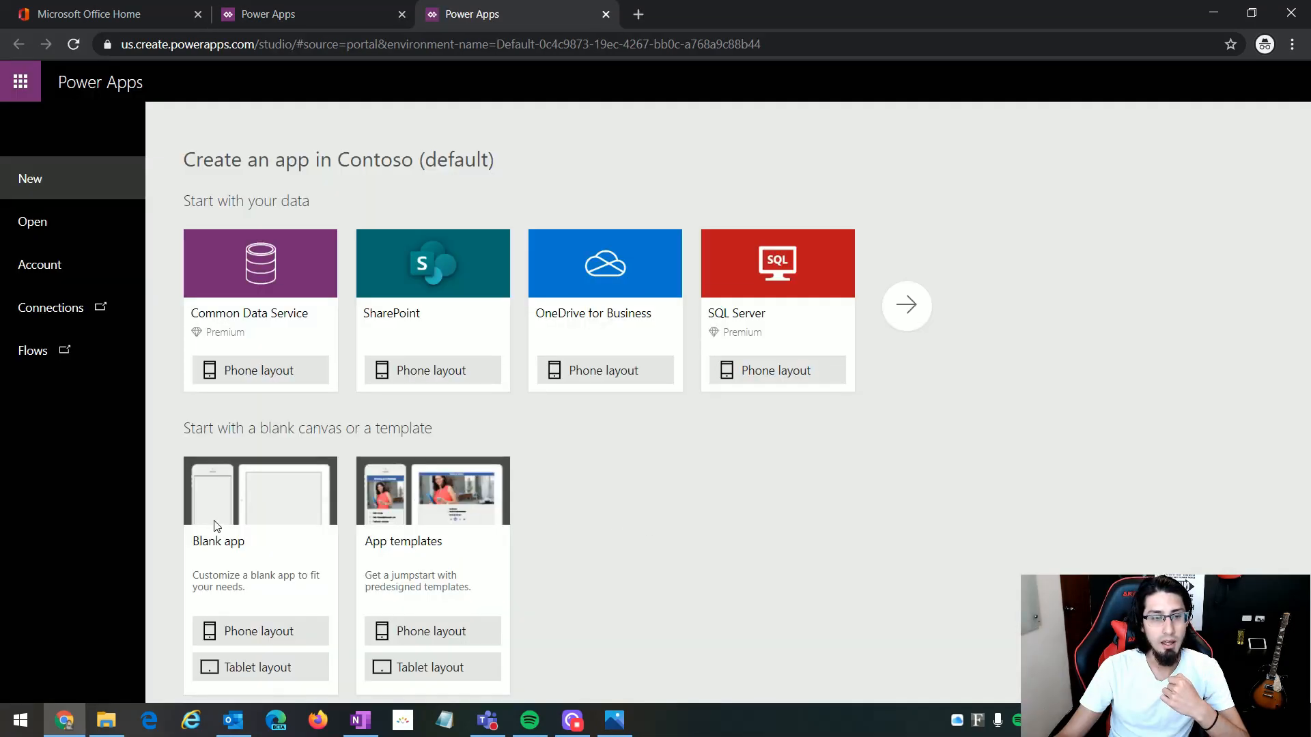
click(259, 678)
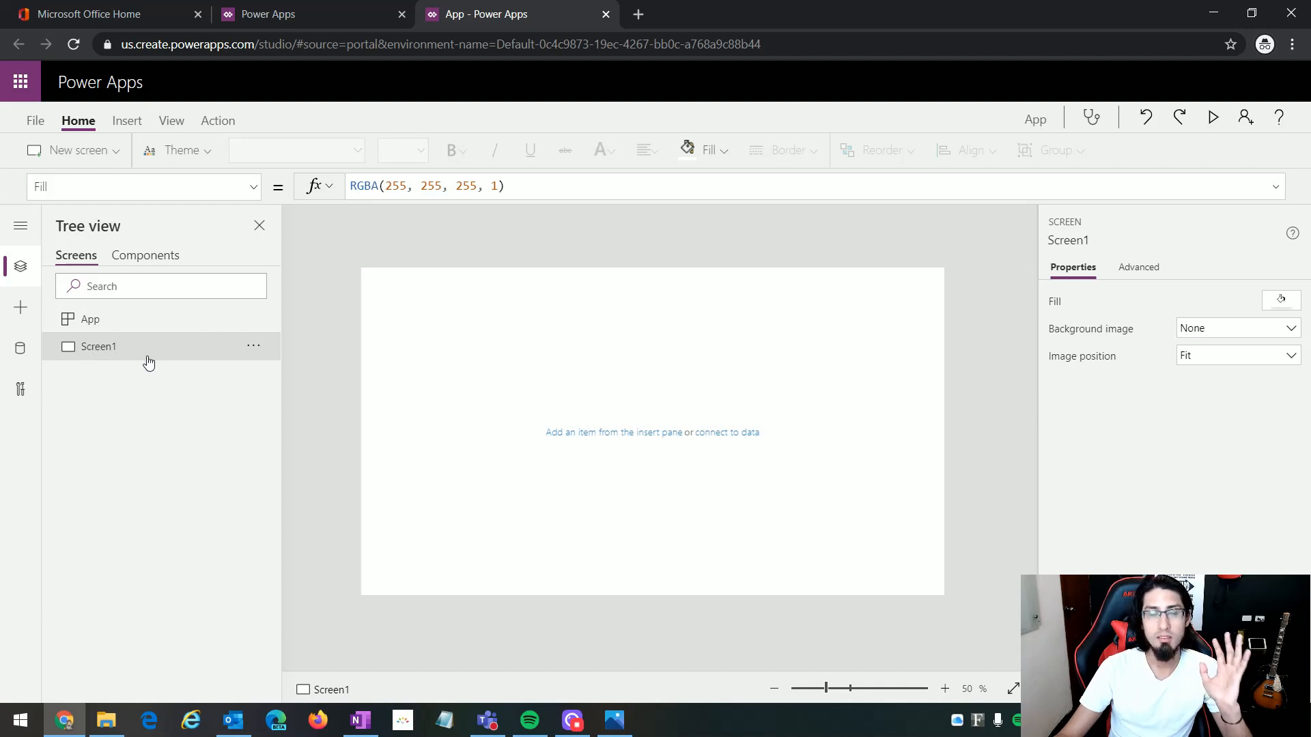
Step: Rename Screen1 to HomeScreen
click(253, 347)
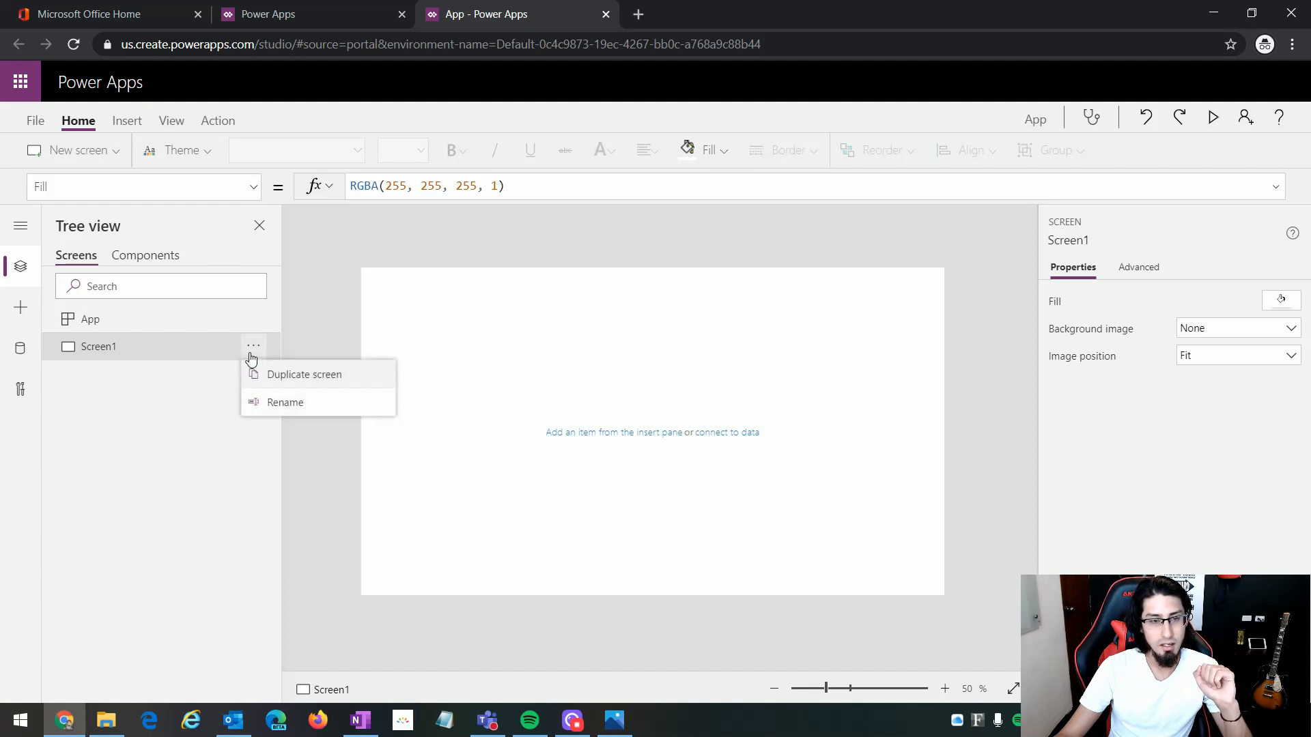
click(323, 408)
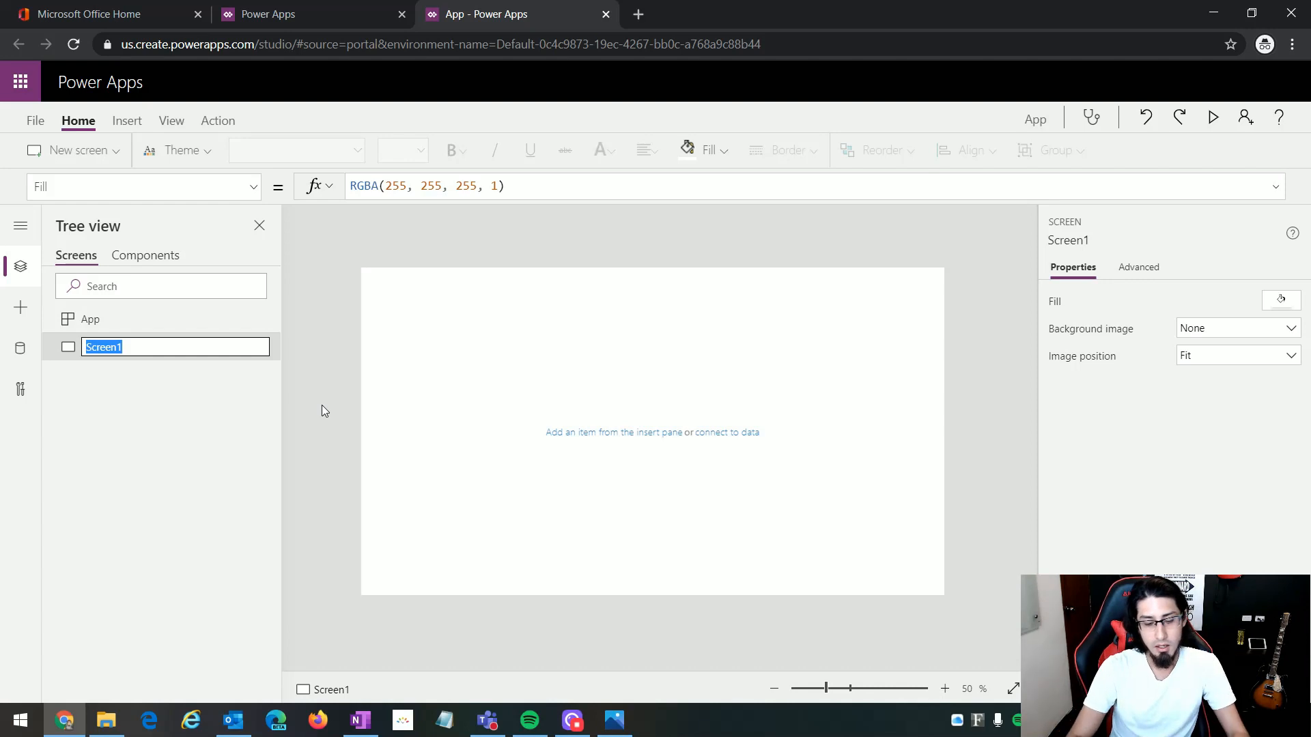
text(HomeScreen)
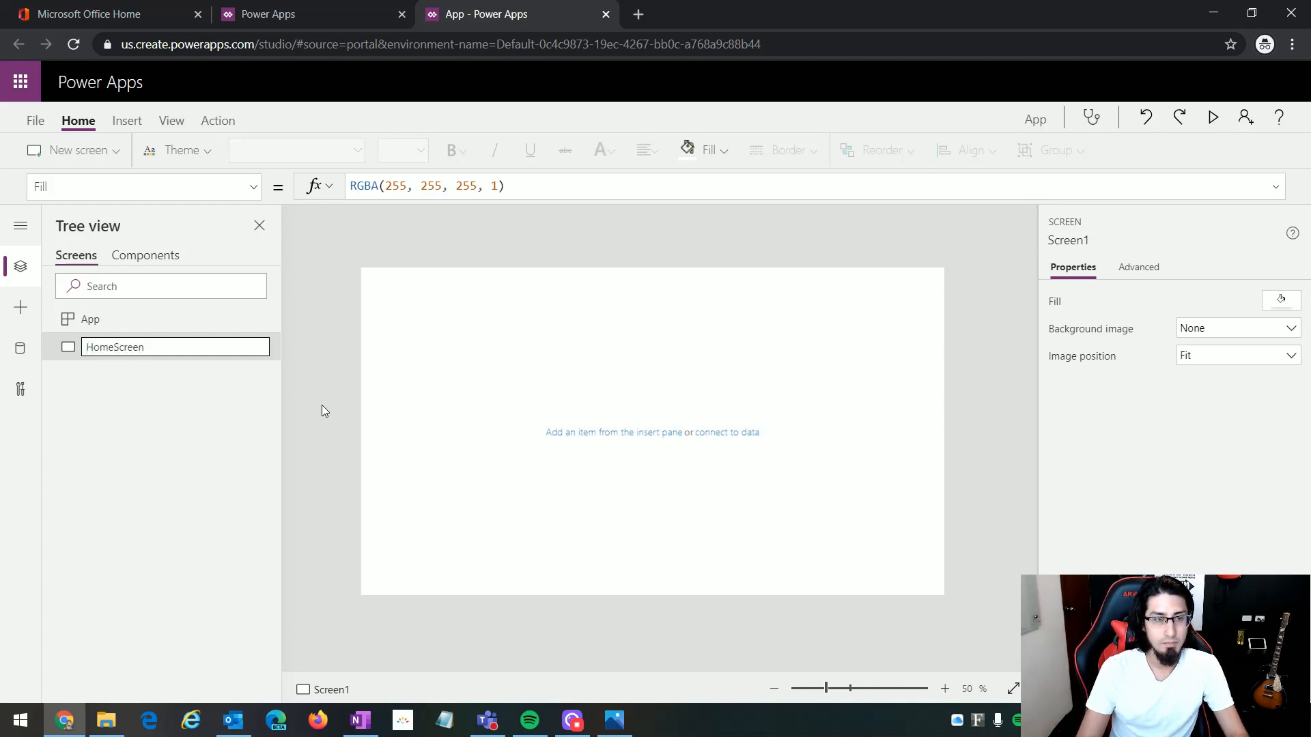
key(Return)
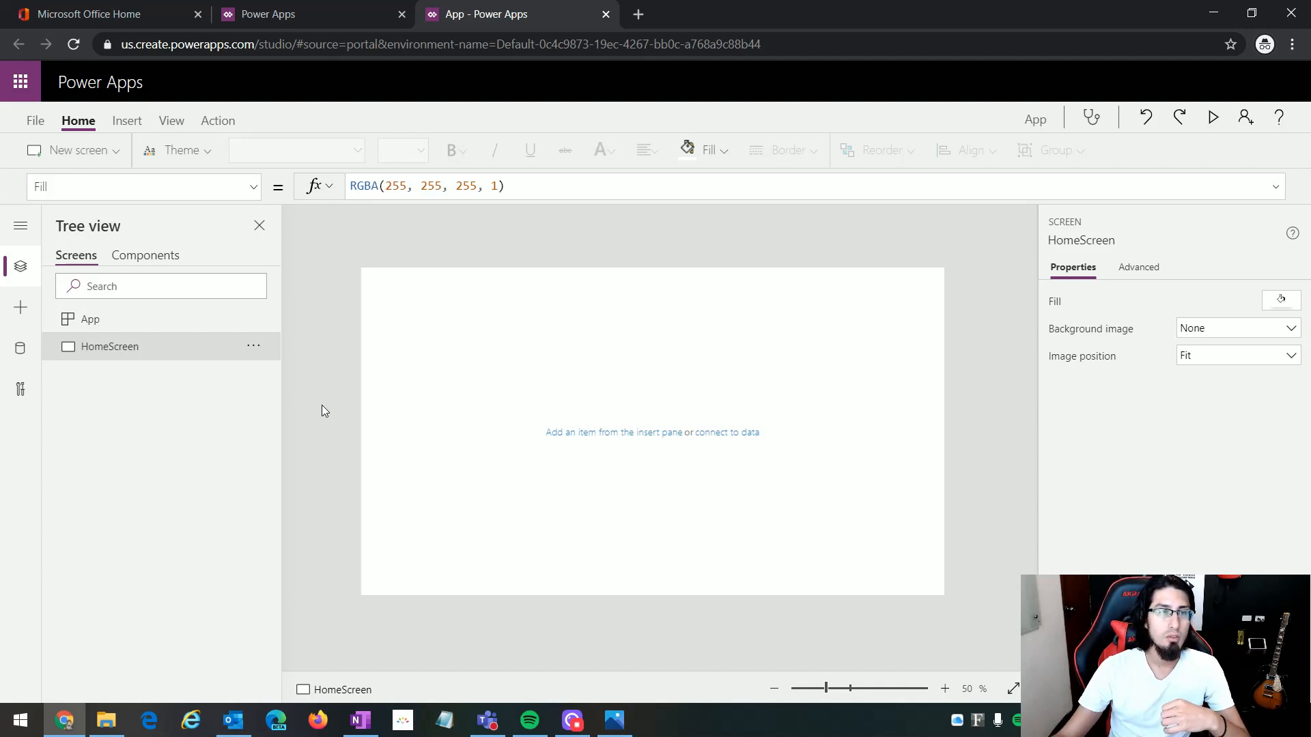
Step: Set the app's name to "Opportunity Management App - Demo" in the app settings
click(30, 121)
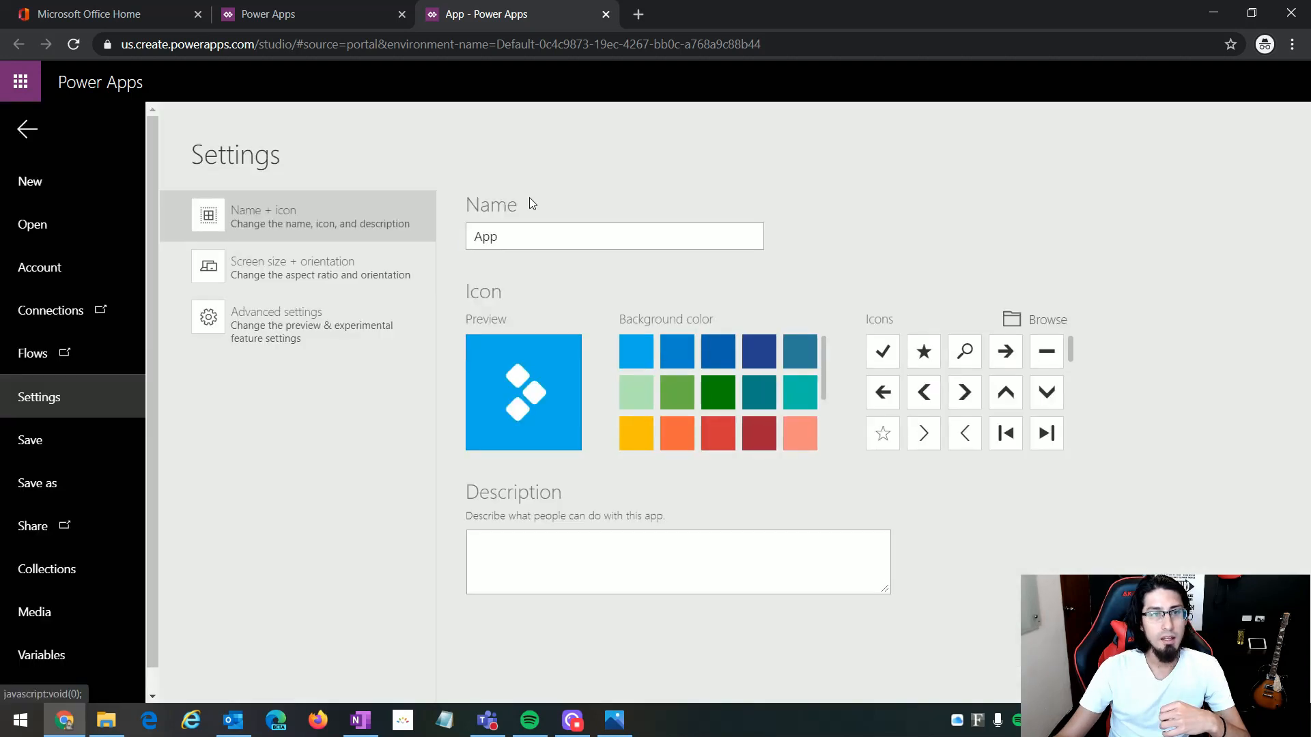
drag(506, 236, 475, 227)
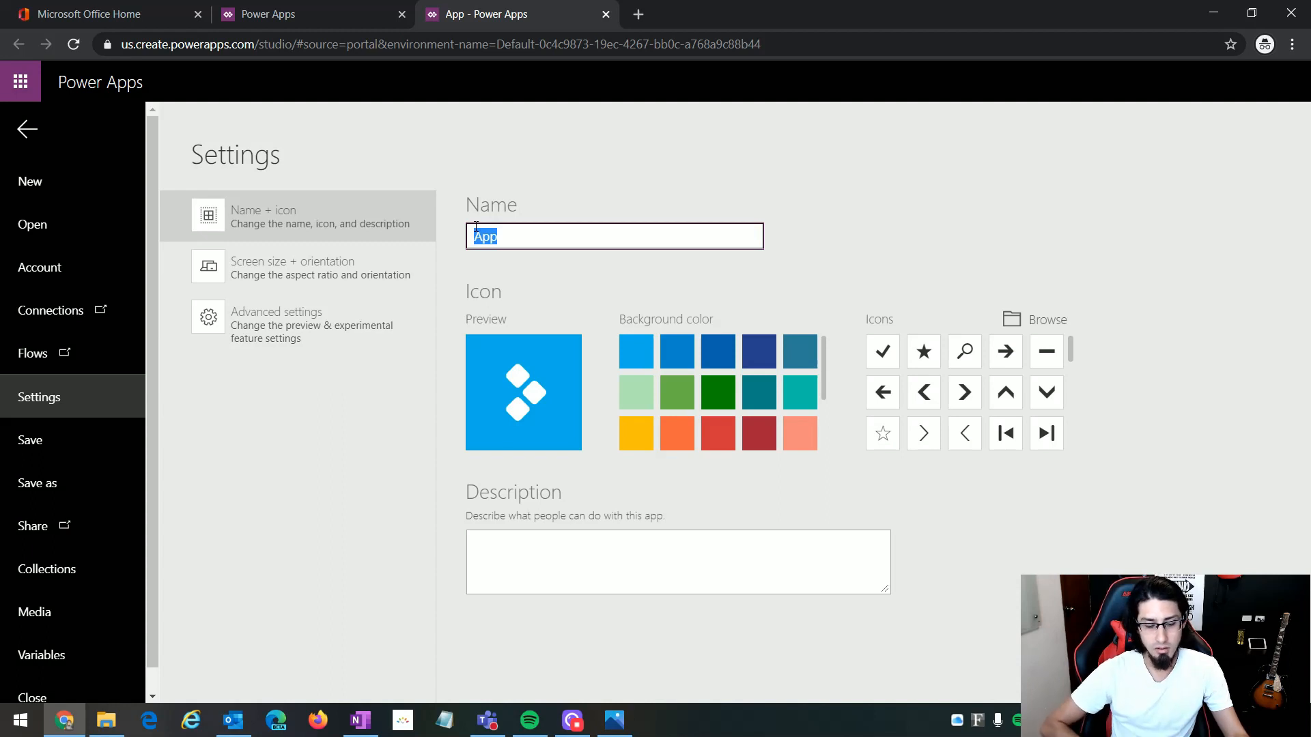
text(C)
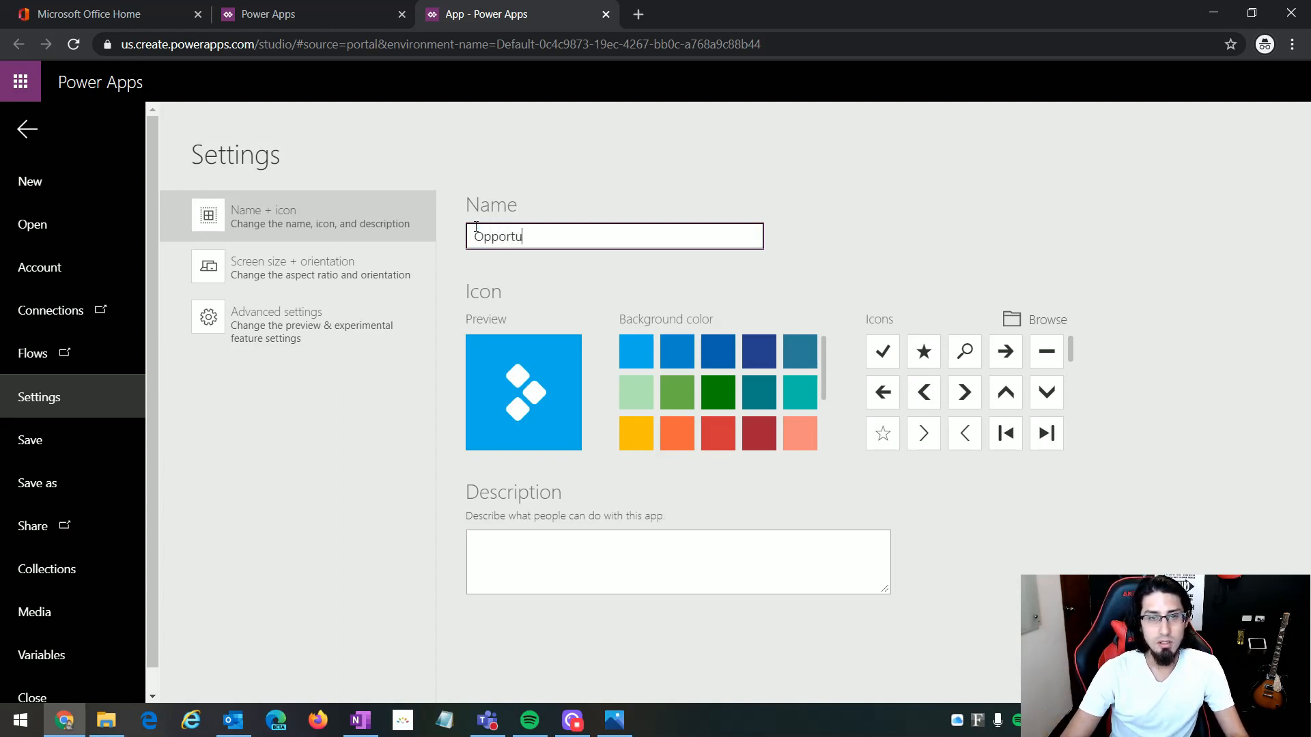
text(pportunity M)
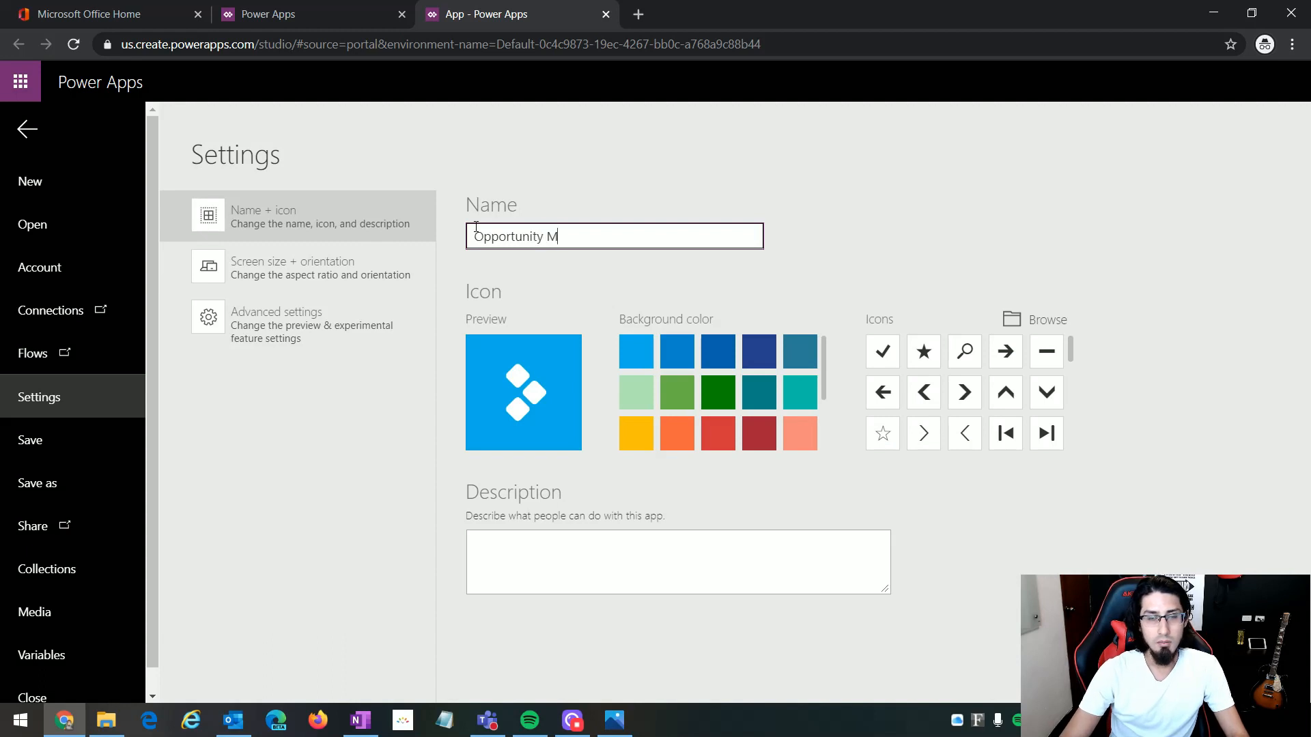
text(anagement App)
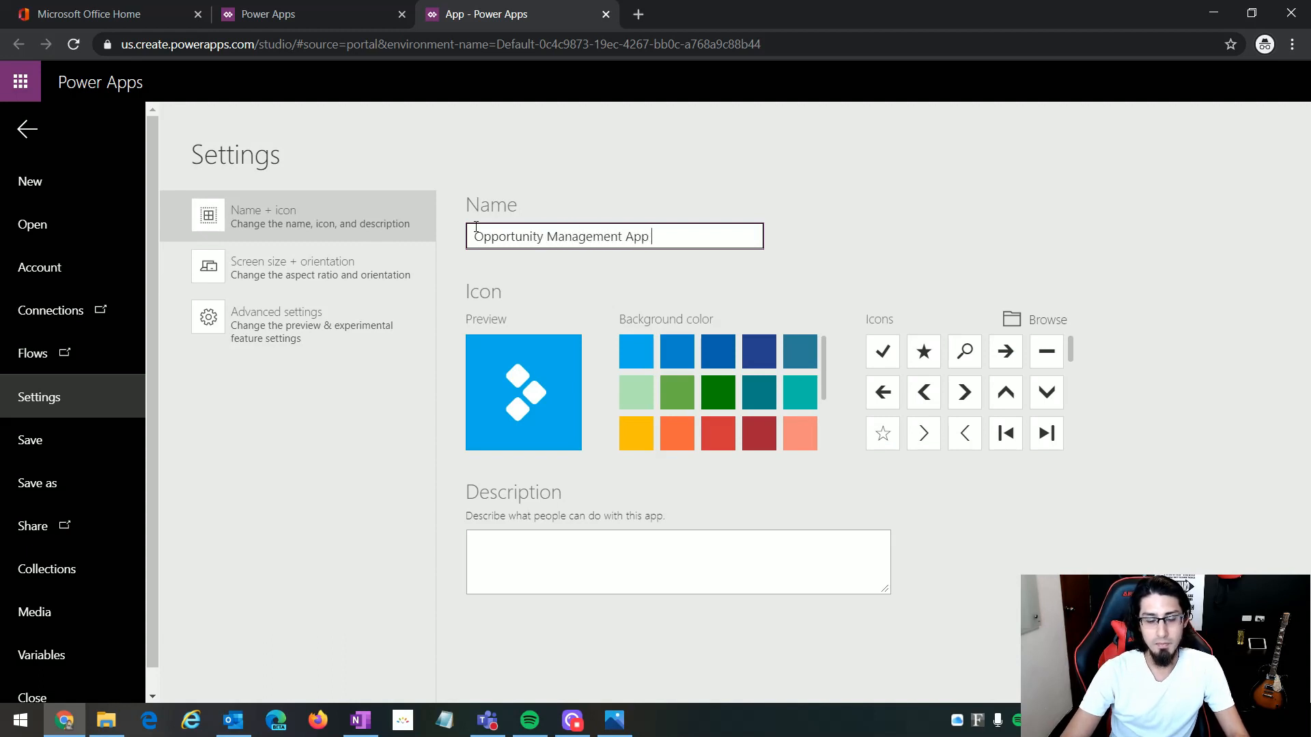
text( - )
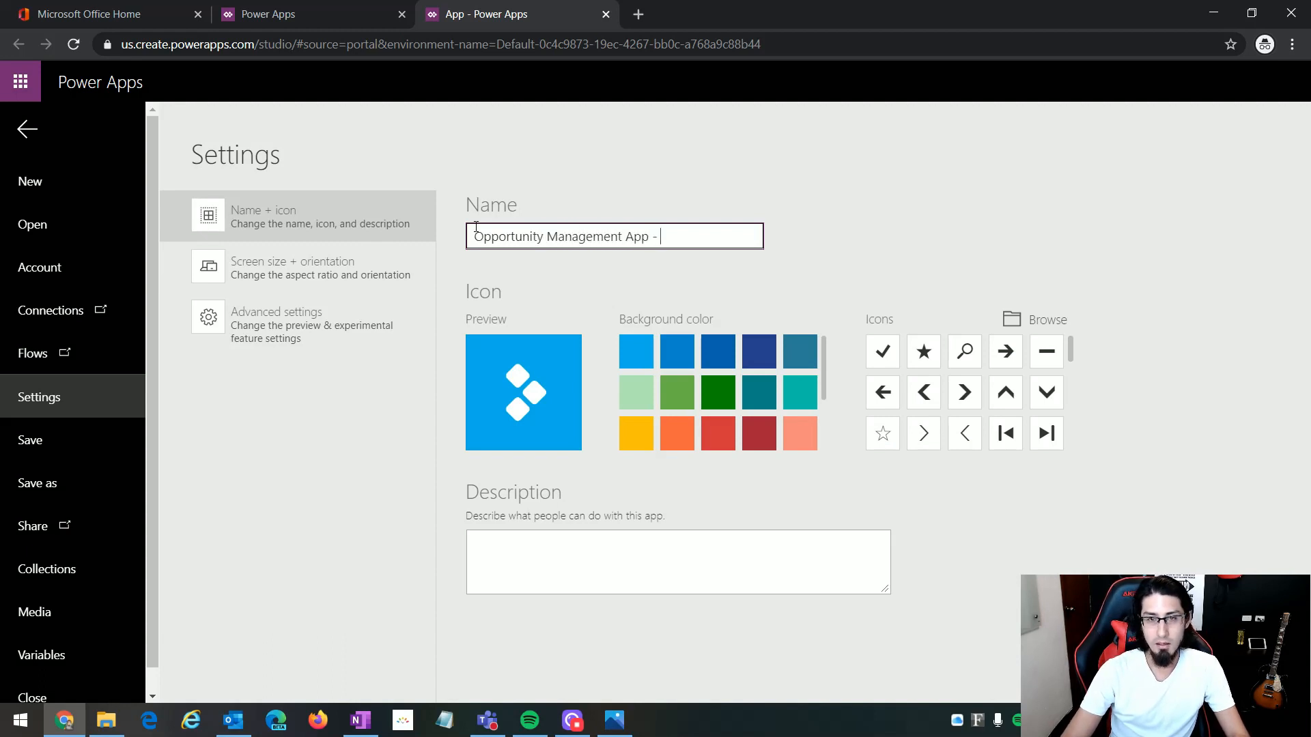
text(Demo)
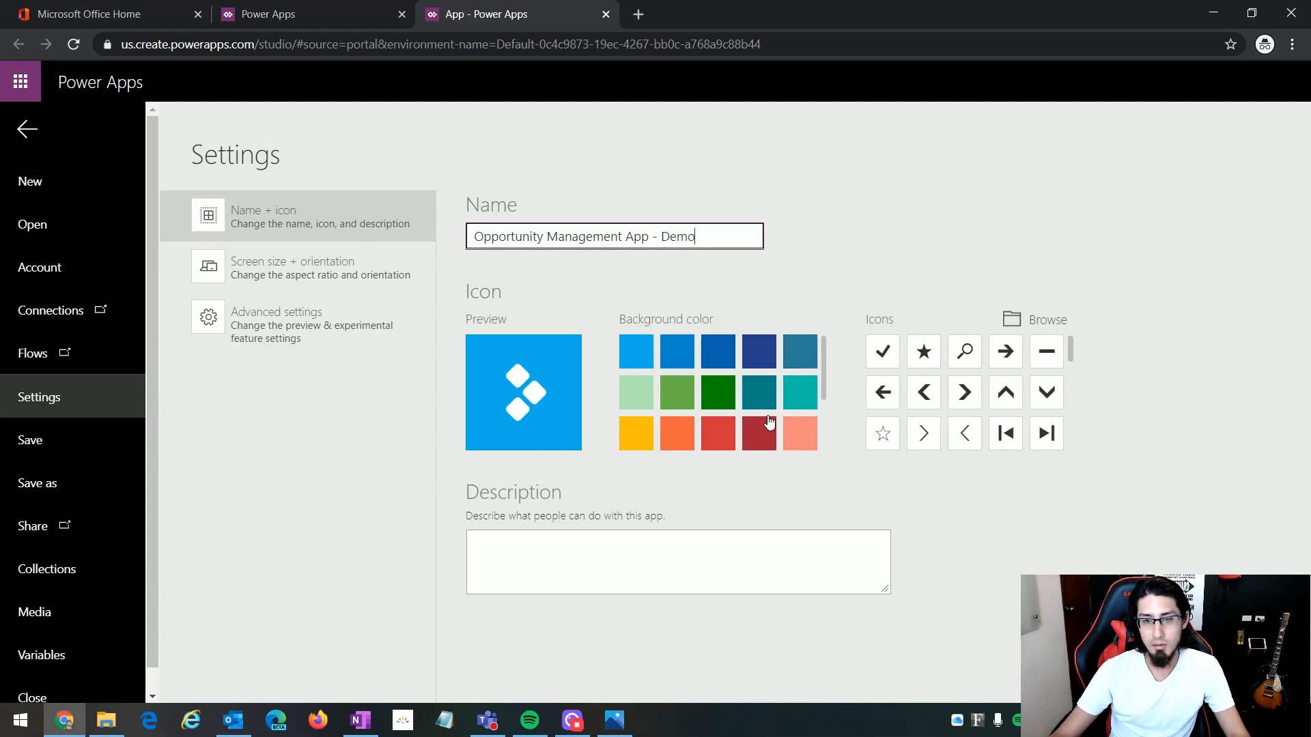
Step: Give the app a filled star icon on a dark green background, leaving the description empty
scroll(1005, 407, down, 2)
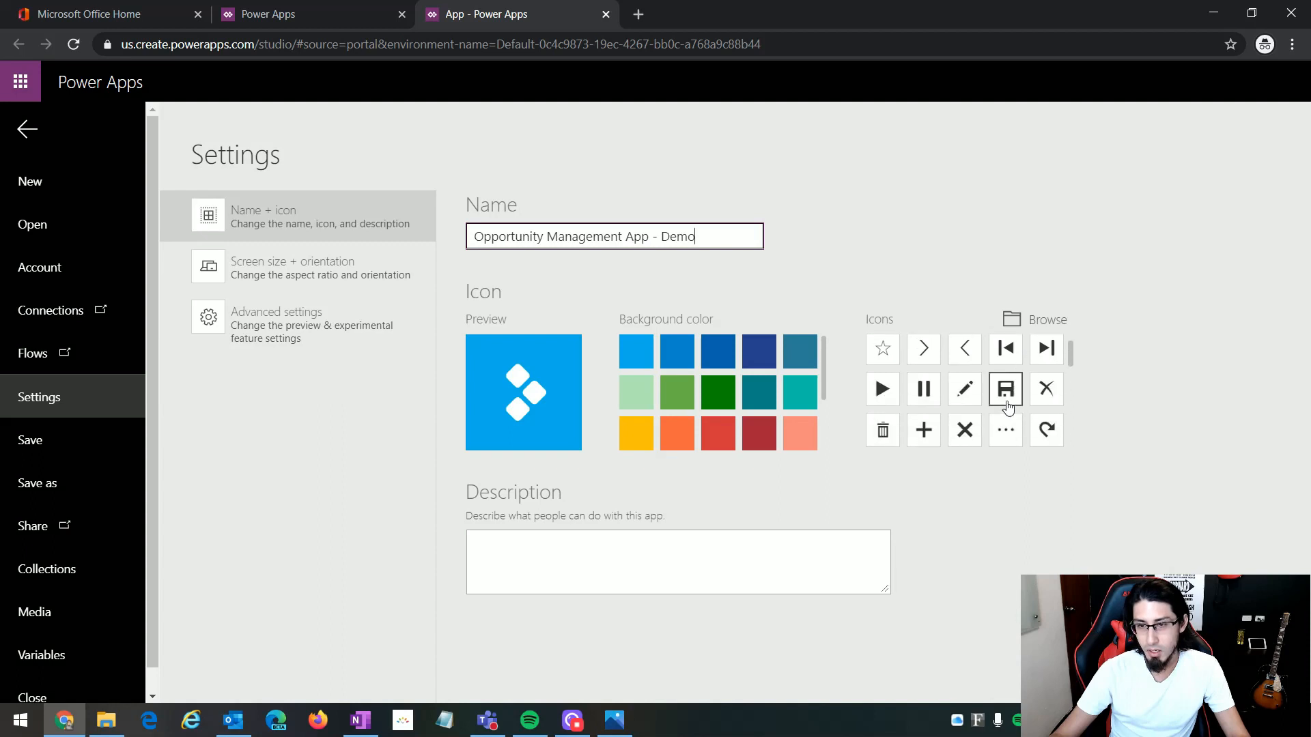
scroll(1003, 444, up, 2)
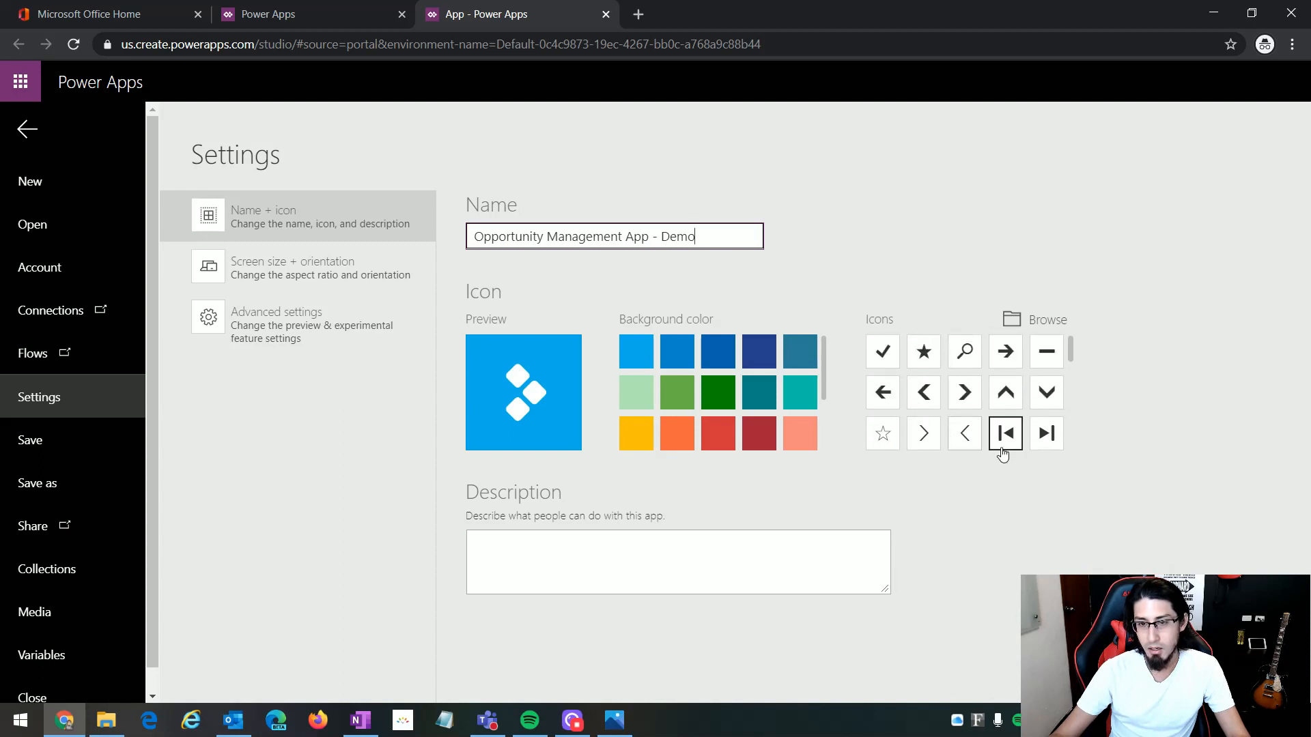
click(923, 363)
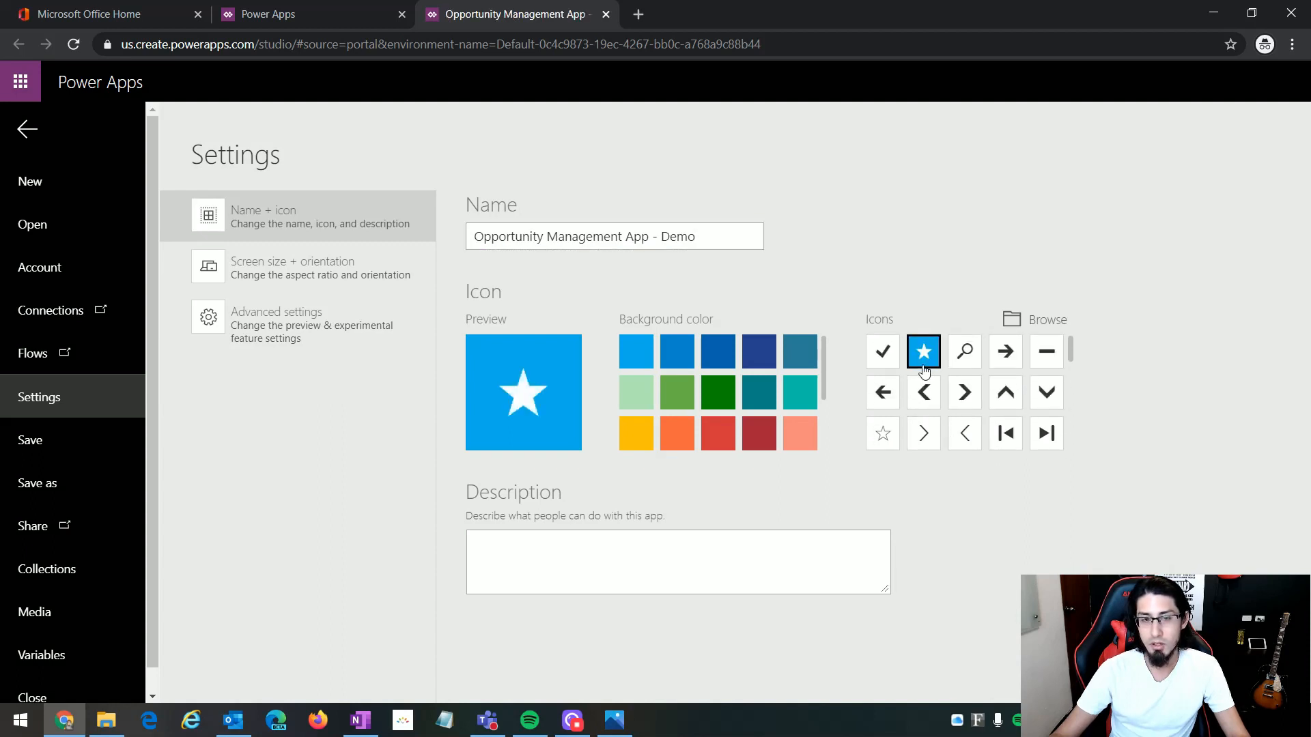
click(720, 400)
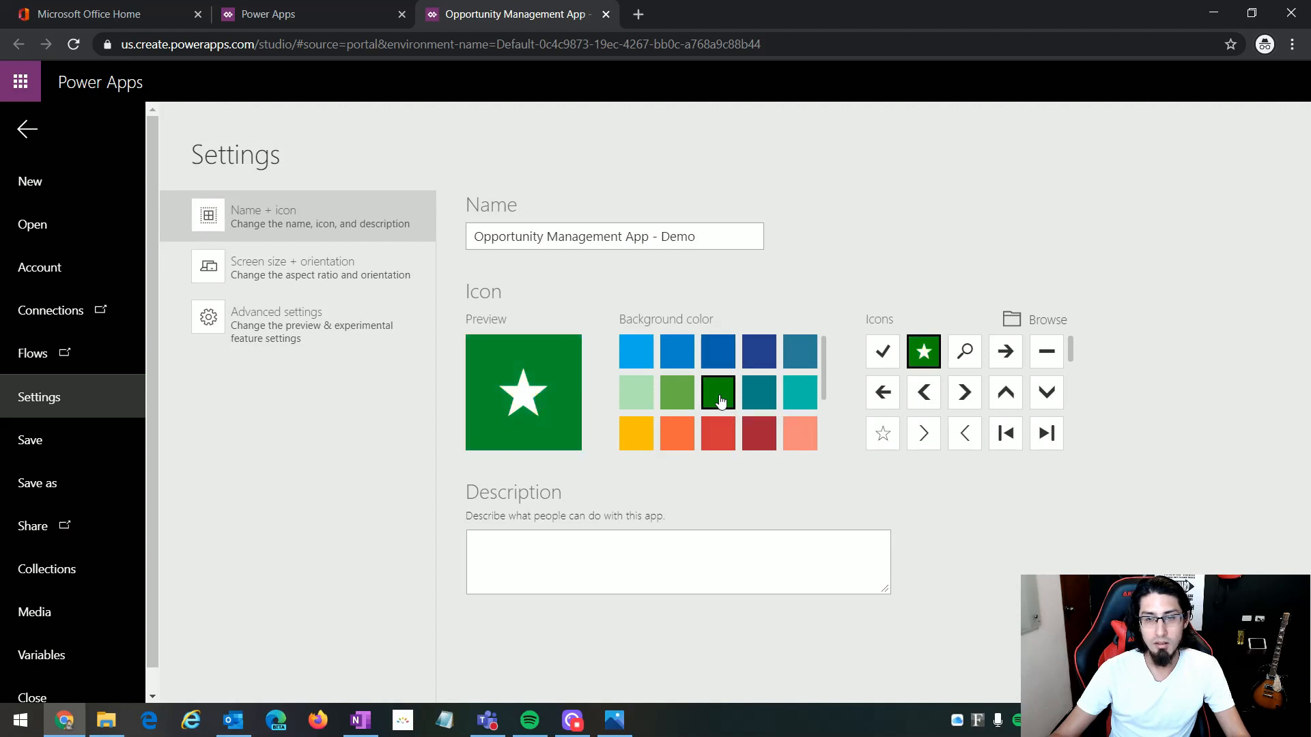
click(618, 561)
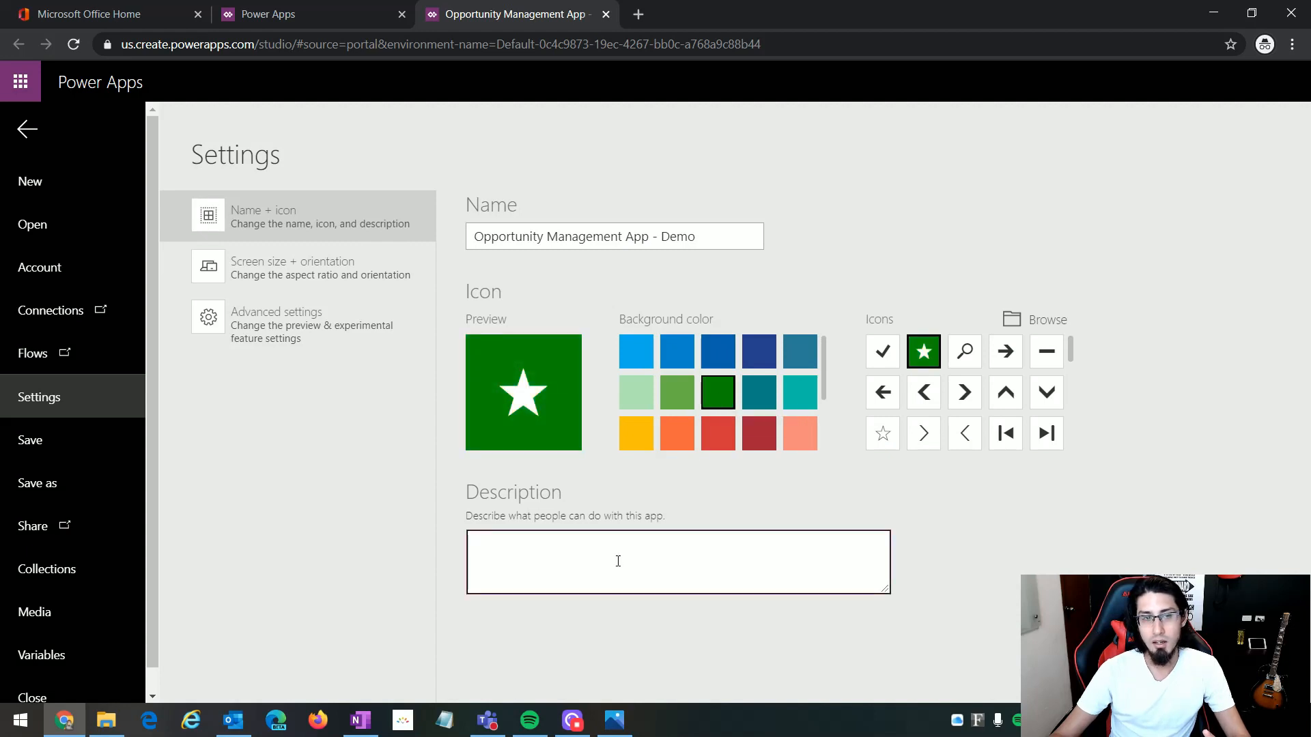
click(355, 174)
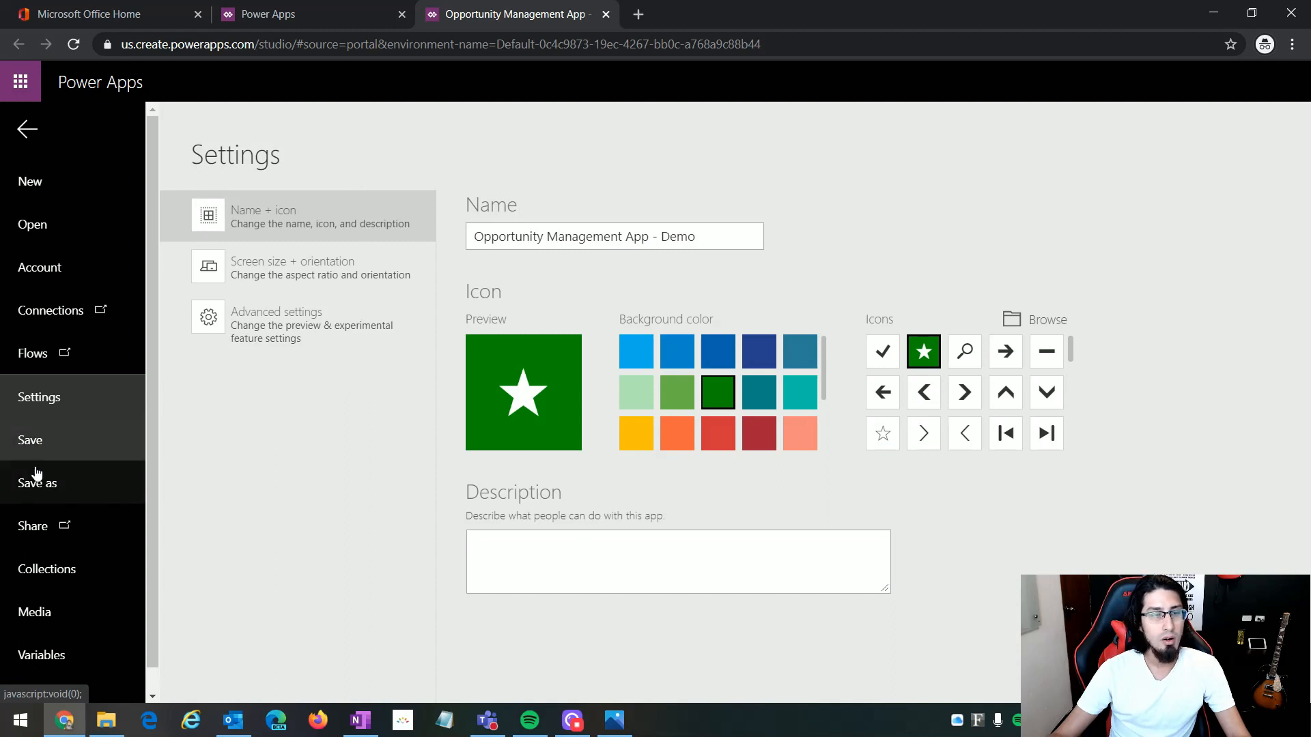
Step: Save the app to the cloud as "Opportunity Management App - Demo" and return to the editor
click(35, 444)
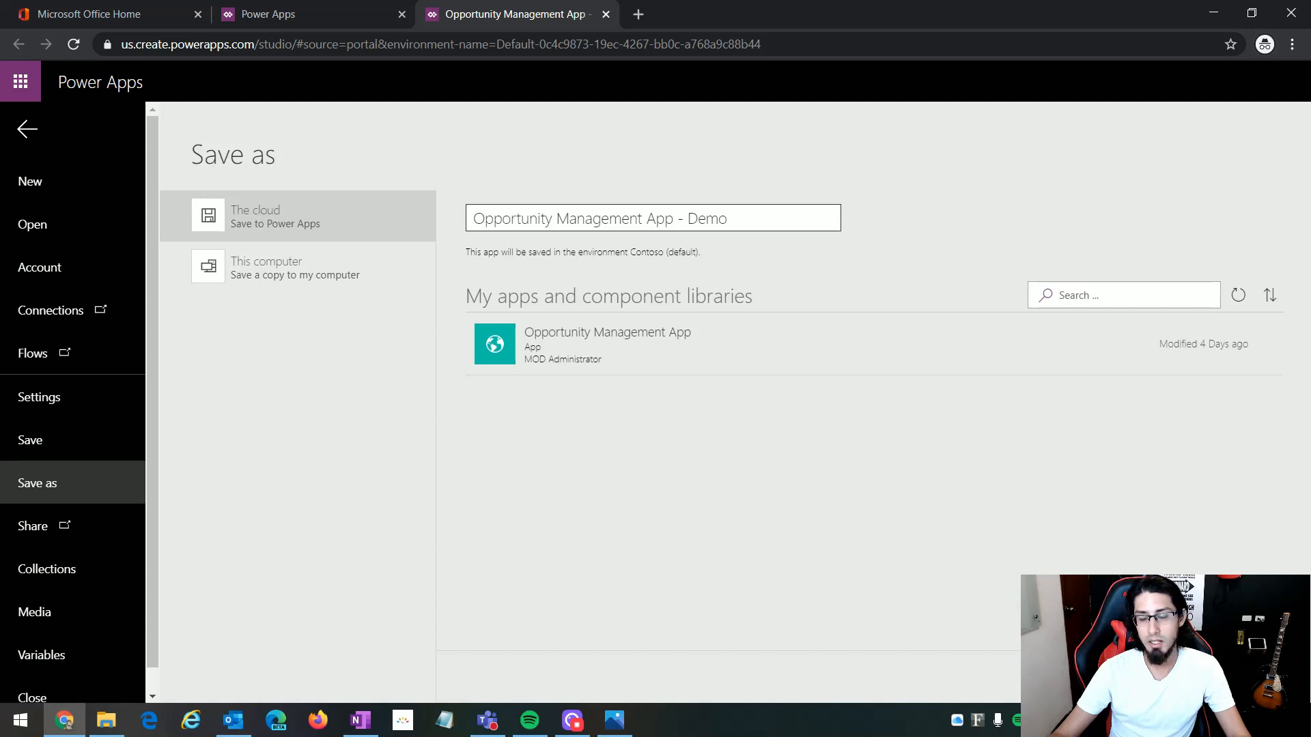
click(1235, 676)
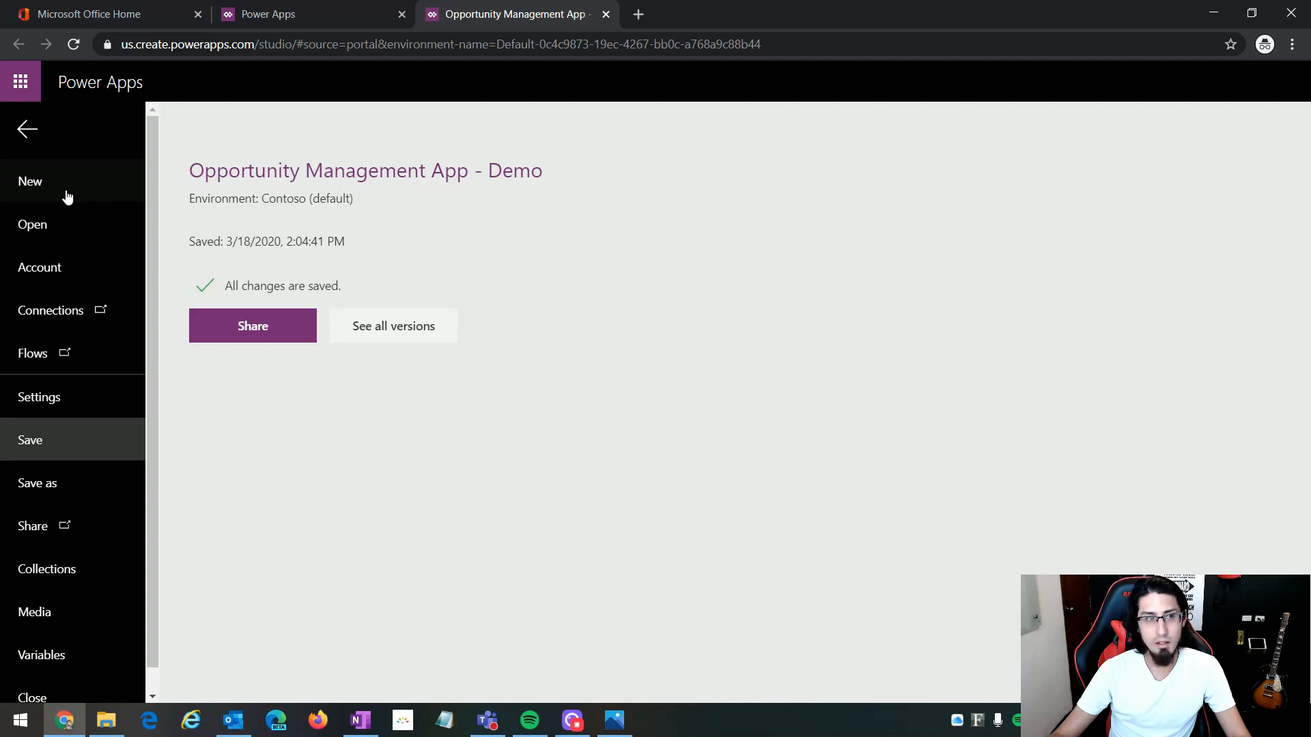
click(24, 130)
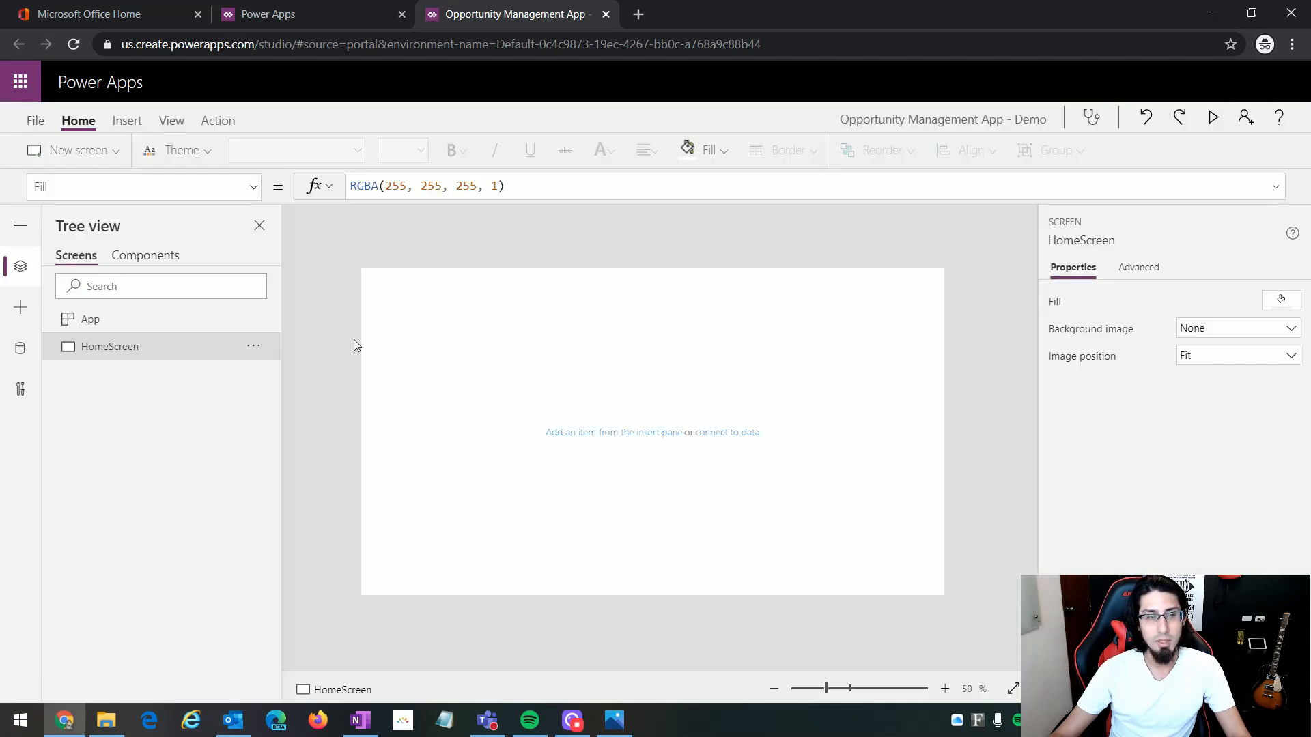
Step: Following the HOMESCREEN.PNG mockup, insert a rectangle on HomeScreen and stretch it across the full width of the screen's top edge as a header band
click(614, 721)
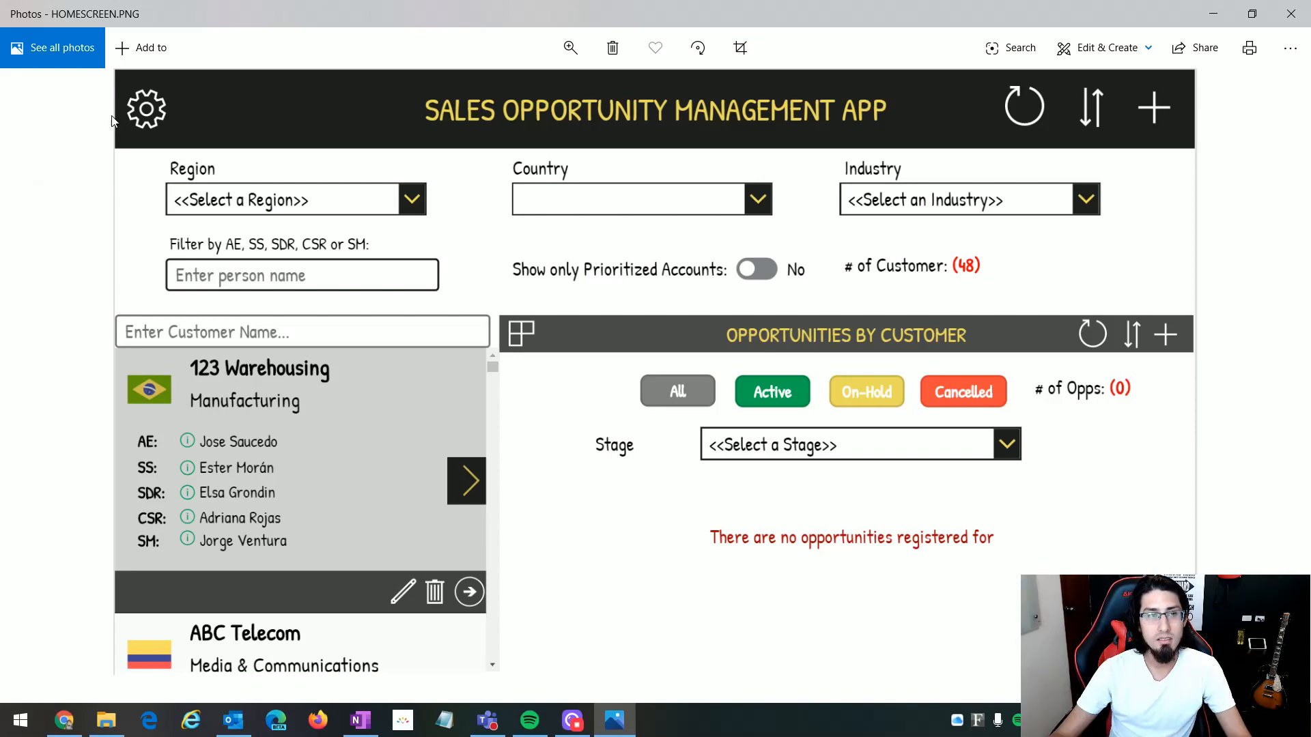
key(alt+Tab)
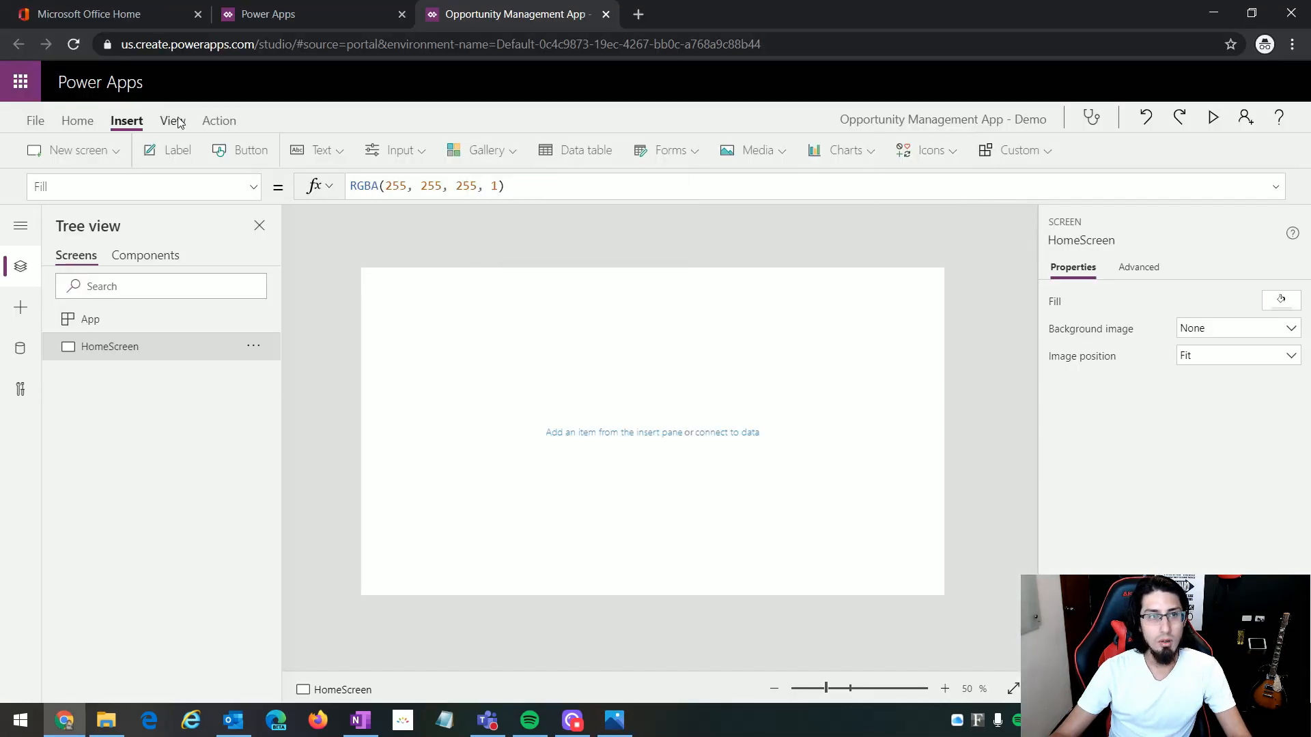
click(950, 160)
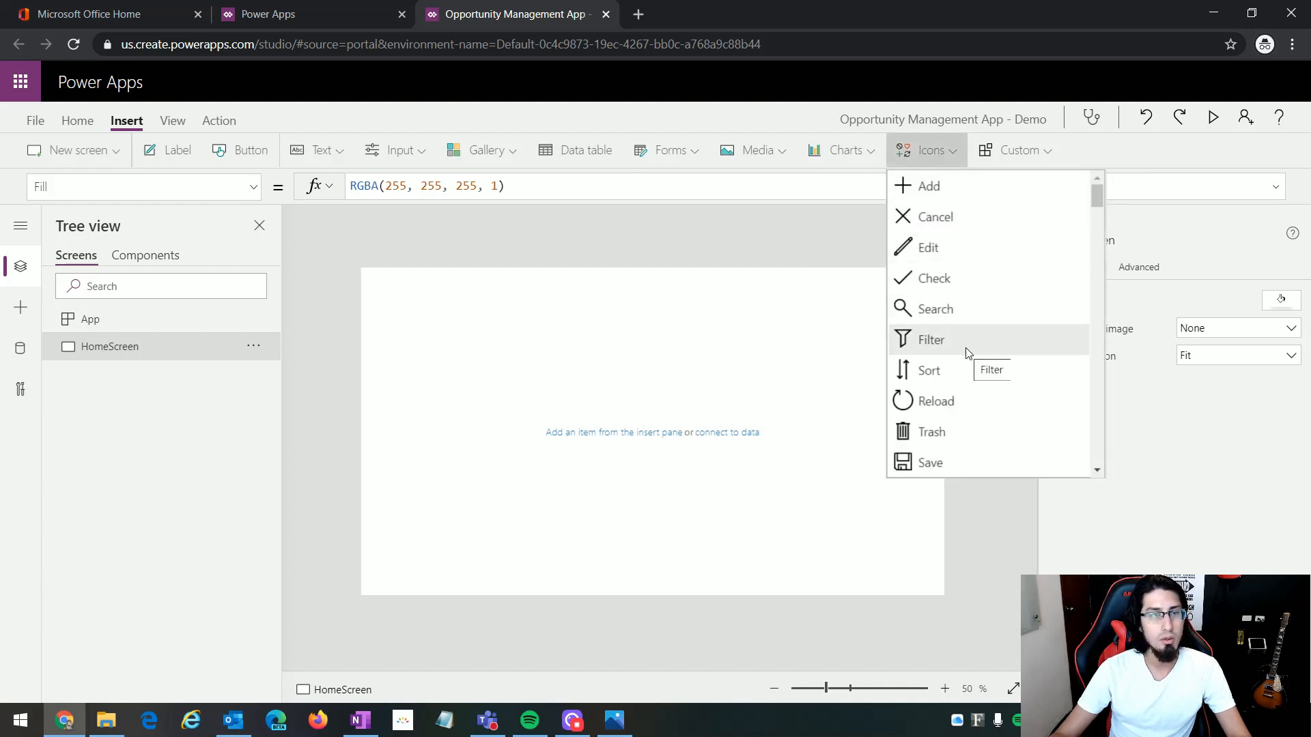
scroll(974, 343, down, 2)
drag(1099, 219, 1100, 437)
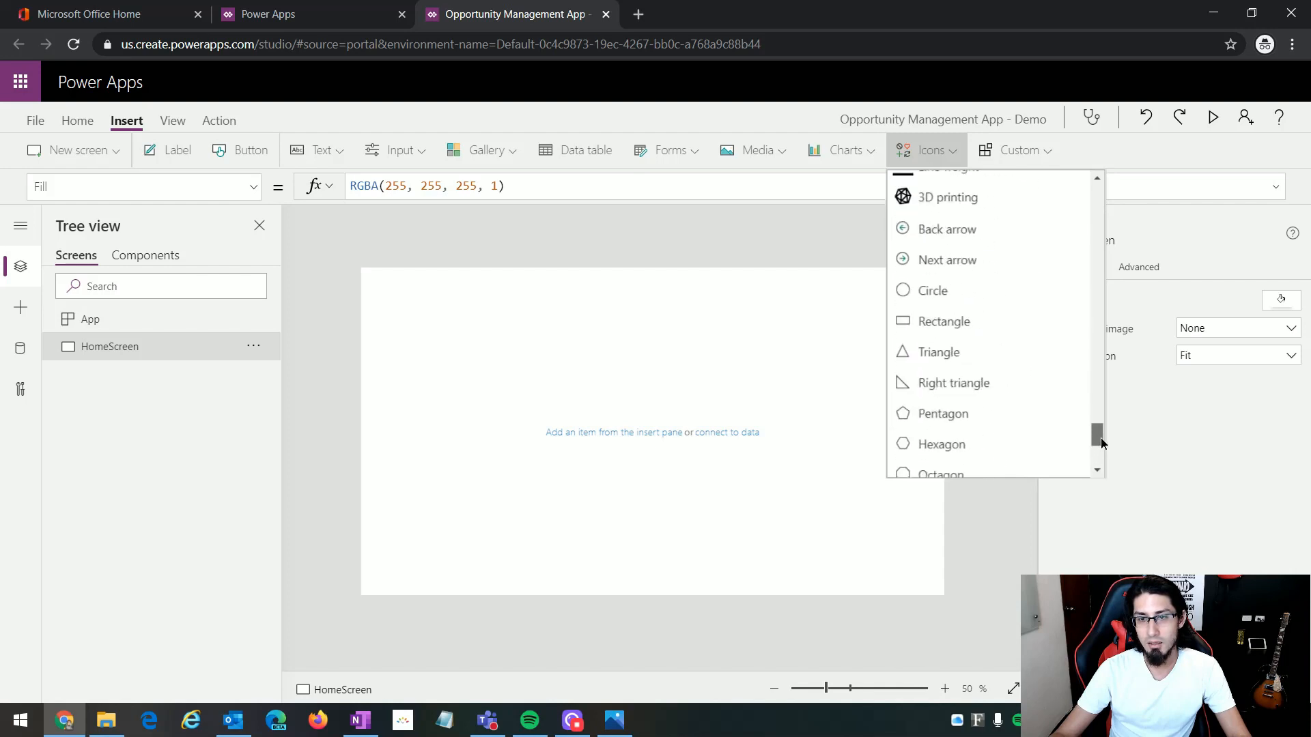
click(964, 323)
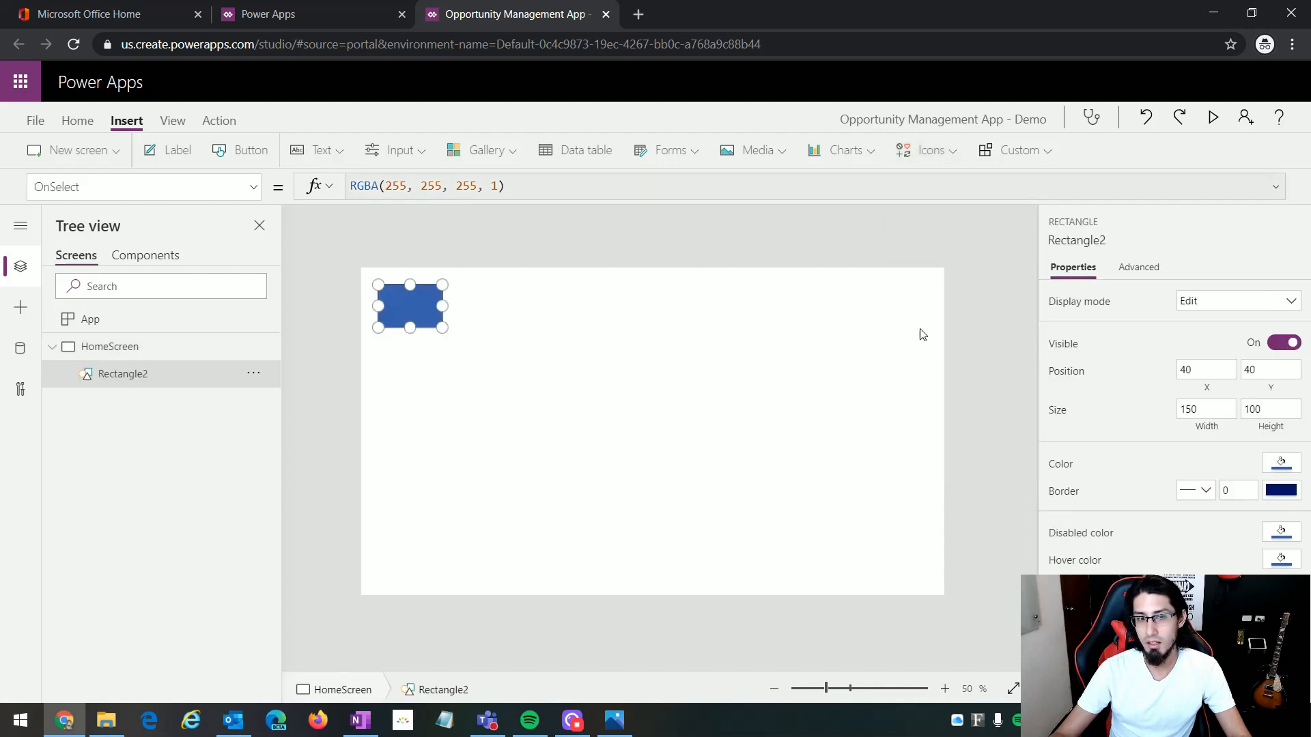
drag(431, 310, 969, 296)
click(641, 428)
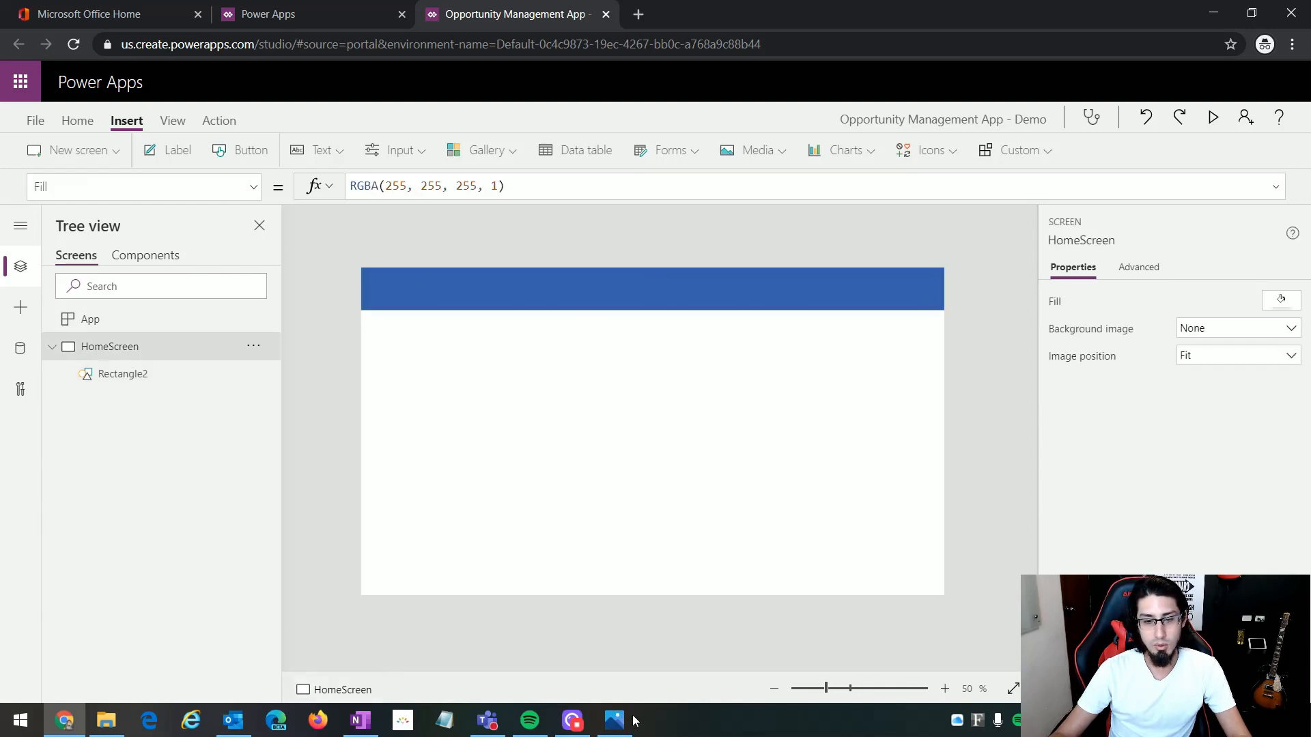
Step: Check the HOMESCREEN.PNG mockup, insert a label, and place it as a wide title field centred in the blue header band
click(626, 720)
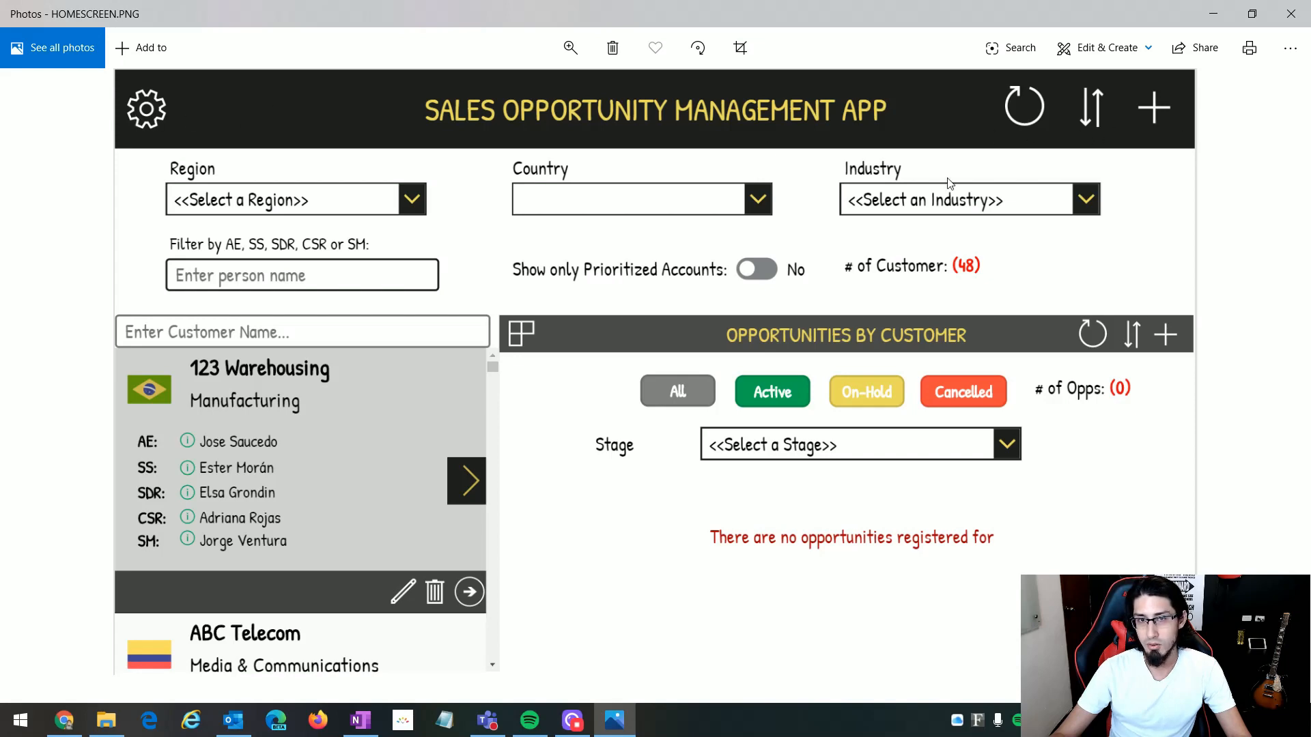
click(614, 720)
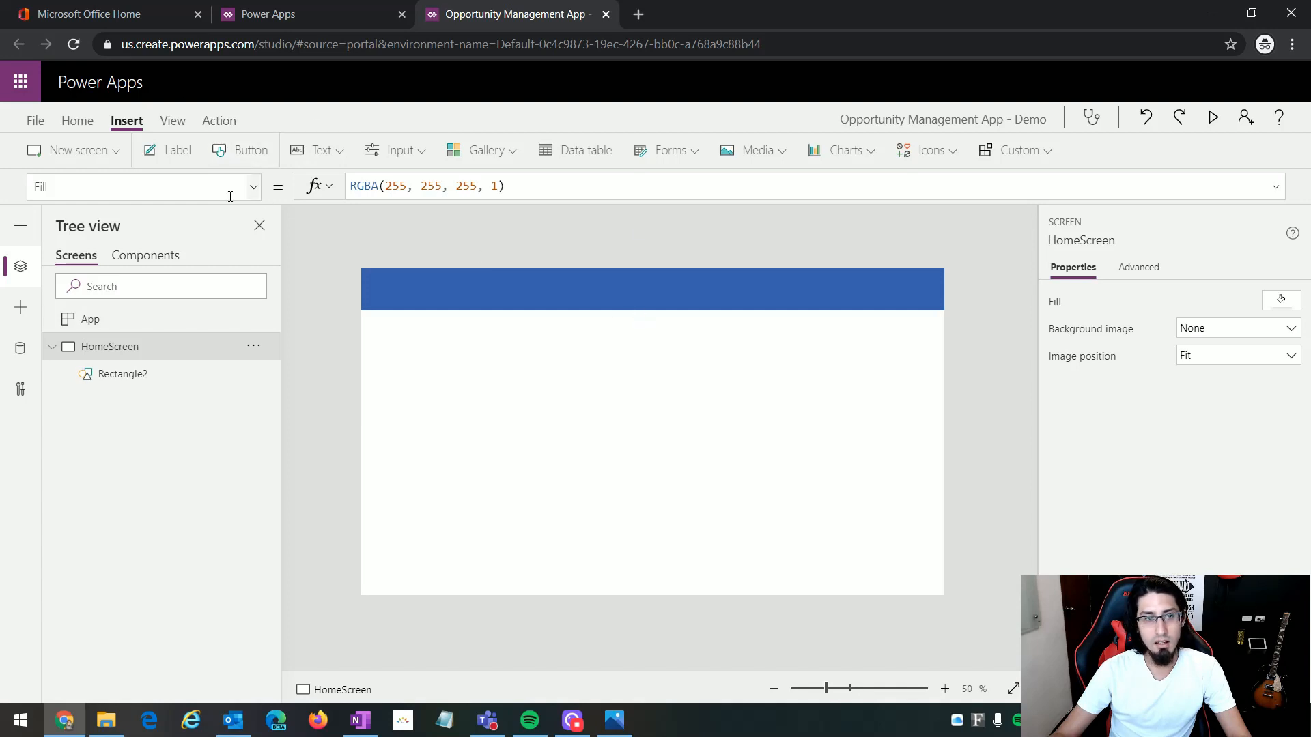
click(176, 154)
drag(422, 289, 852, 298)
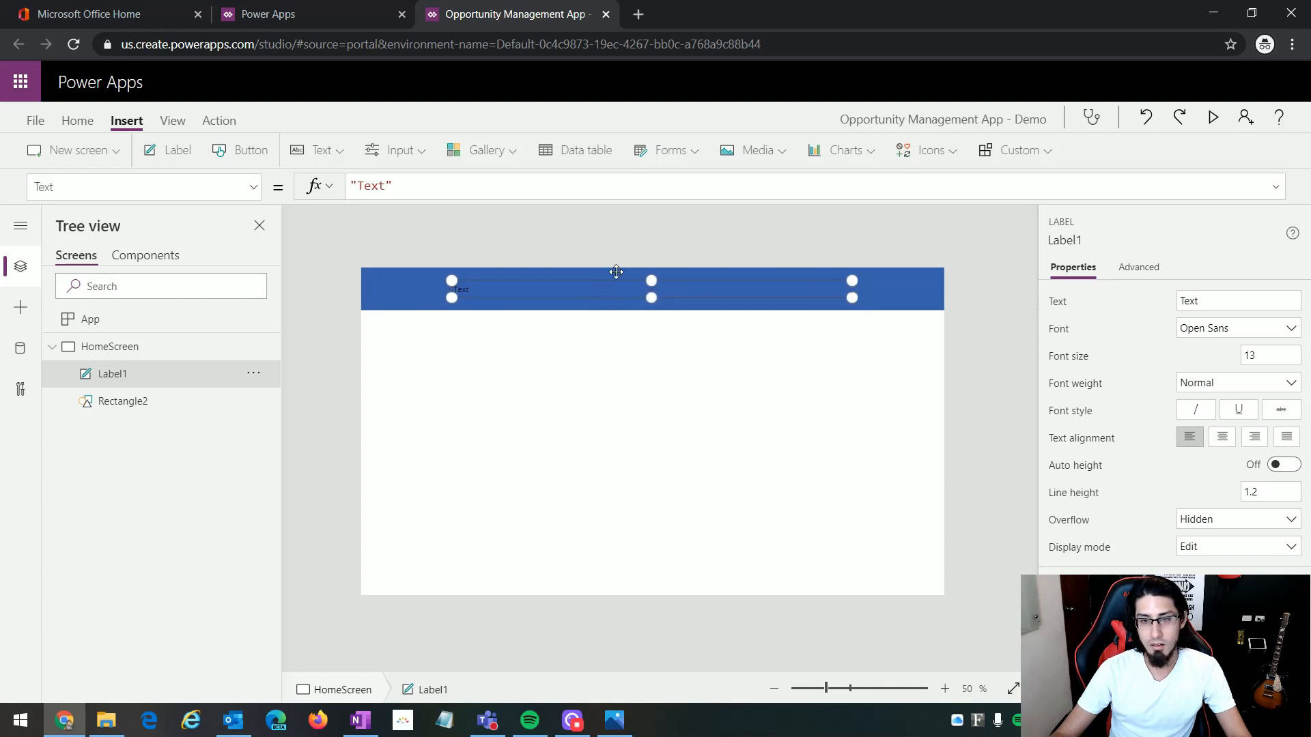
Step: Following the HOMESCREEN.PNG mockup, set the header label's text to "Sales Opportunity management App"
click(624, 728)
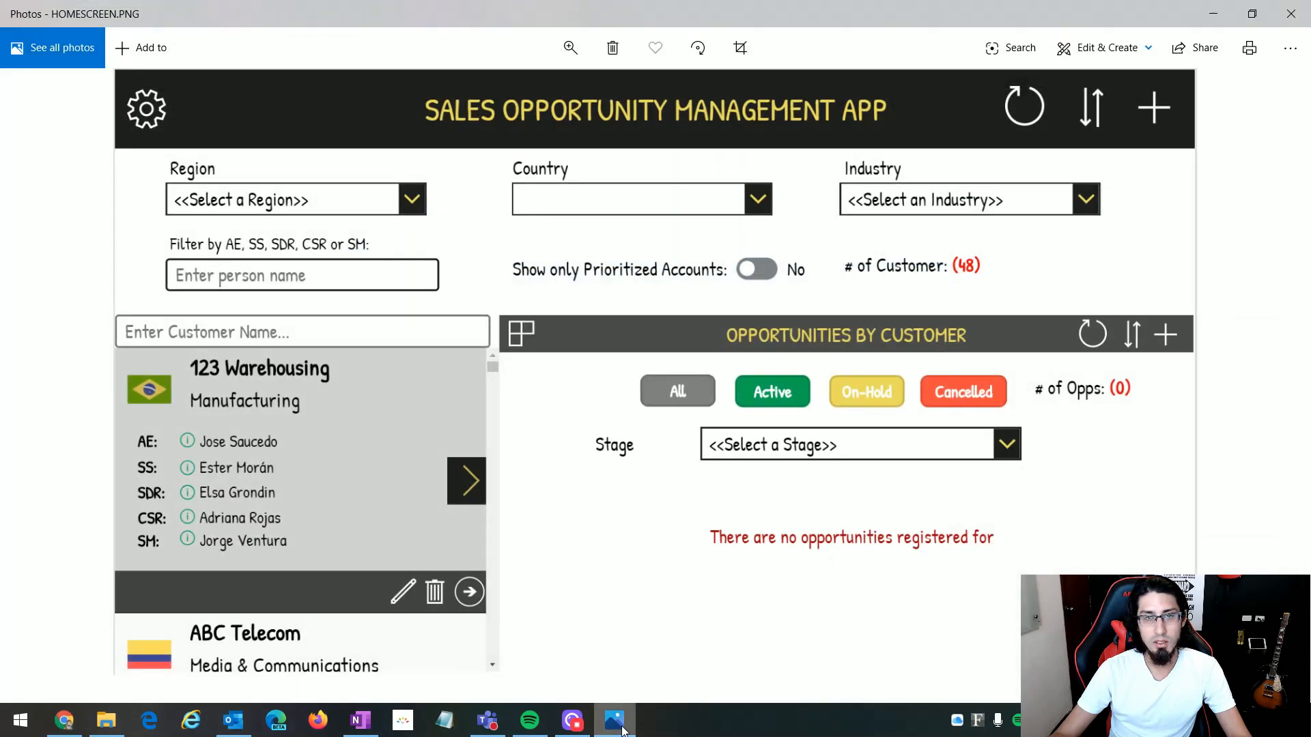
click(622, 730)
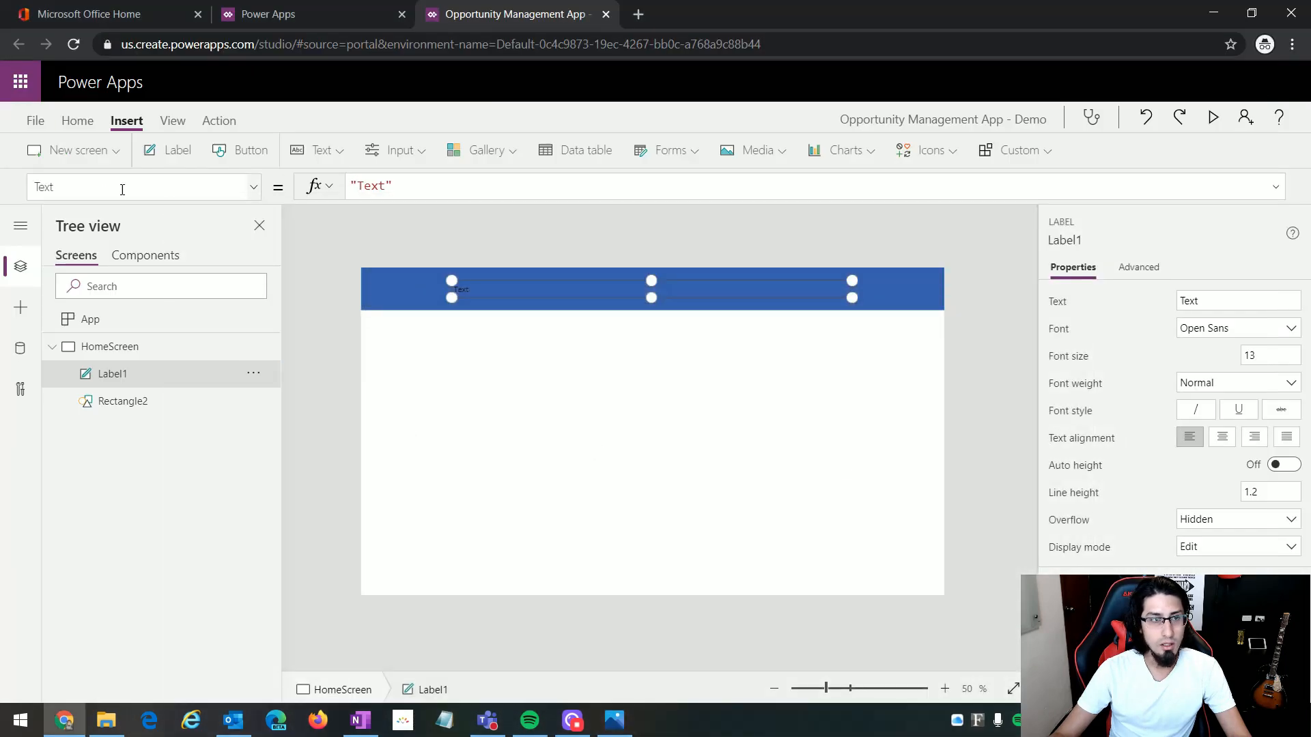
click(31, 176)
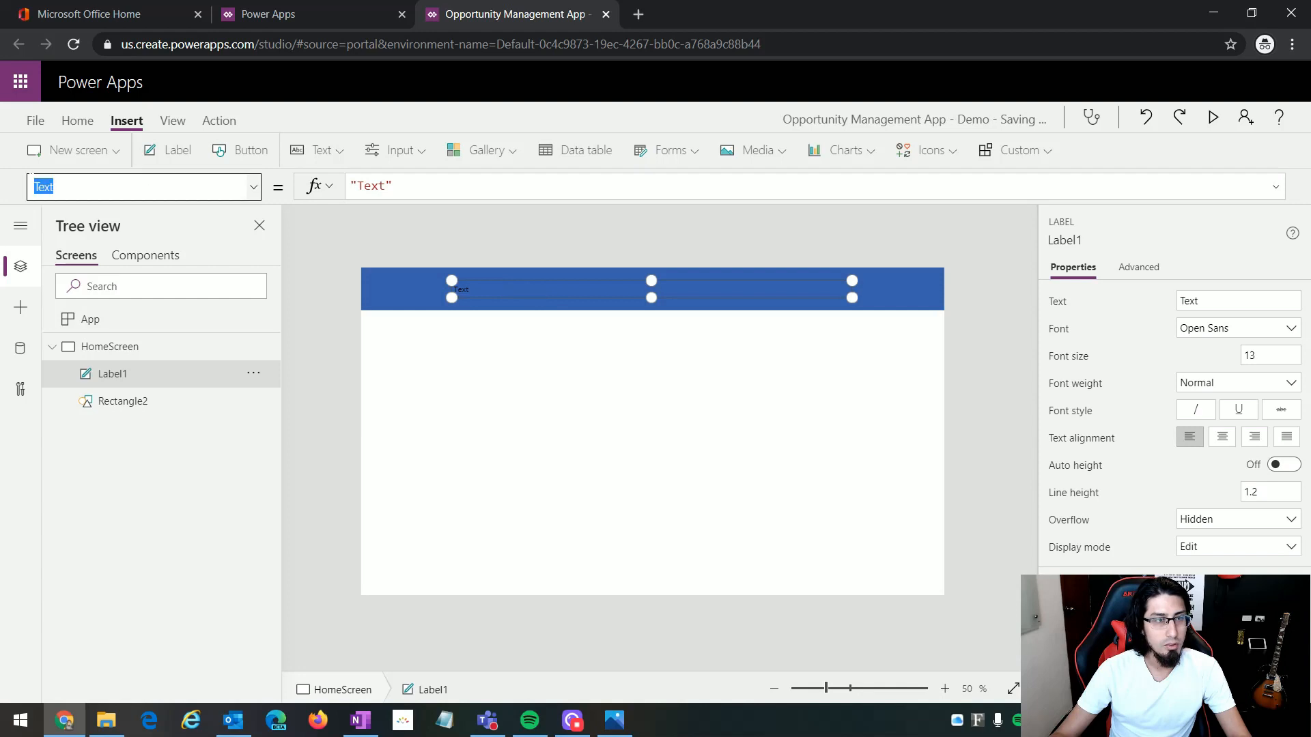
click(30, 181)
click(387, 186)
drag(387, 186, 358, 185)
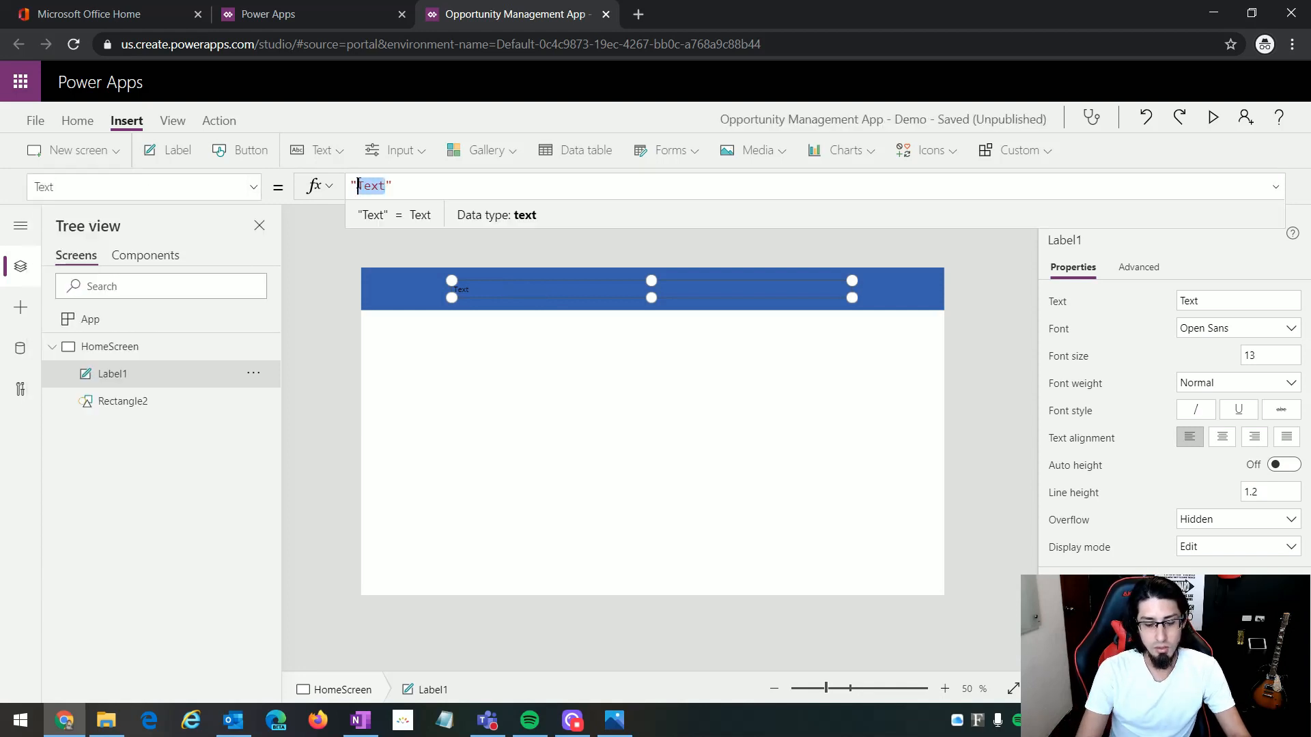
text(Sales Opportu)
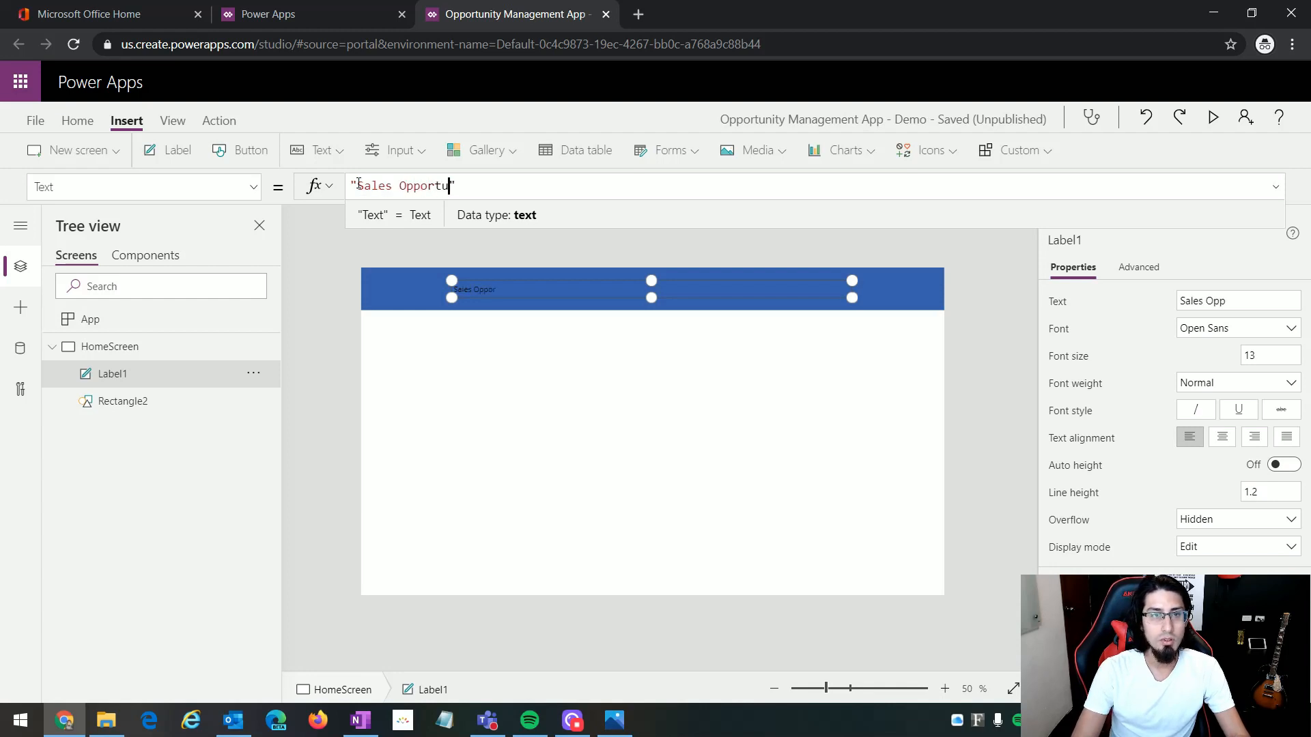
text(nity management)
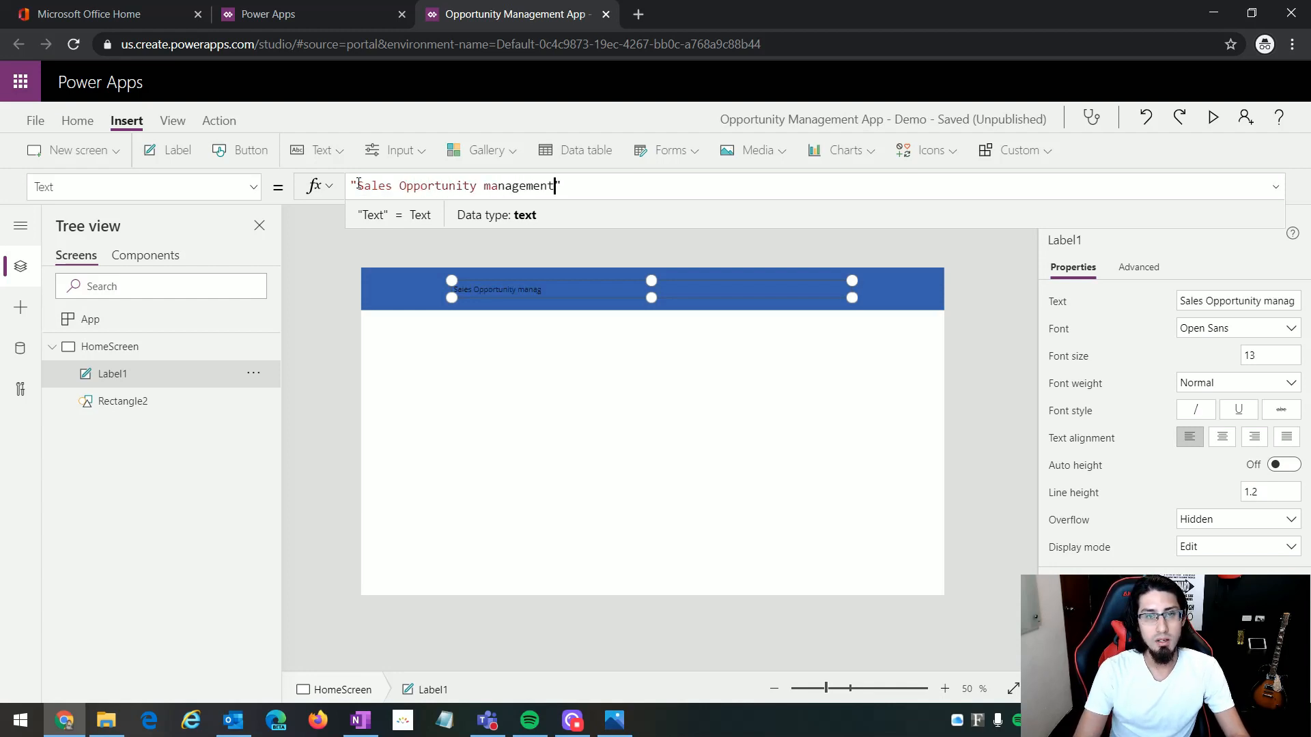
text( App)
click(601, 569)
Step: Check the HOMESCREEN.PNG mockup, then insert an Add icon and place it at the right end of the header band, about X 1278, Y 18
key(alt+Tab)
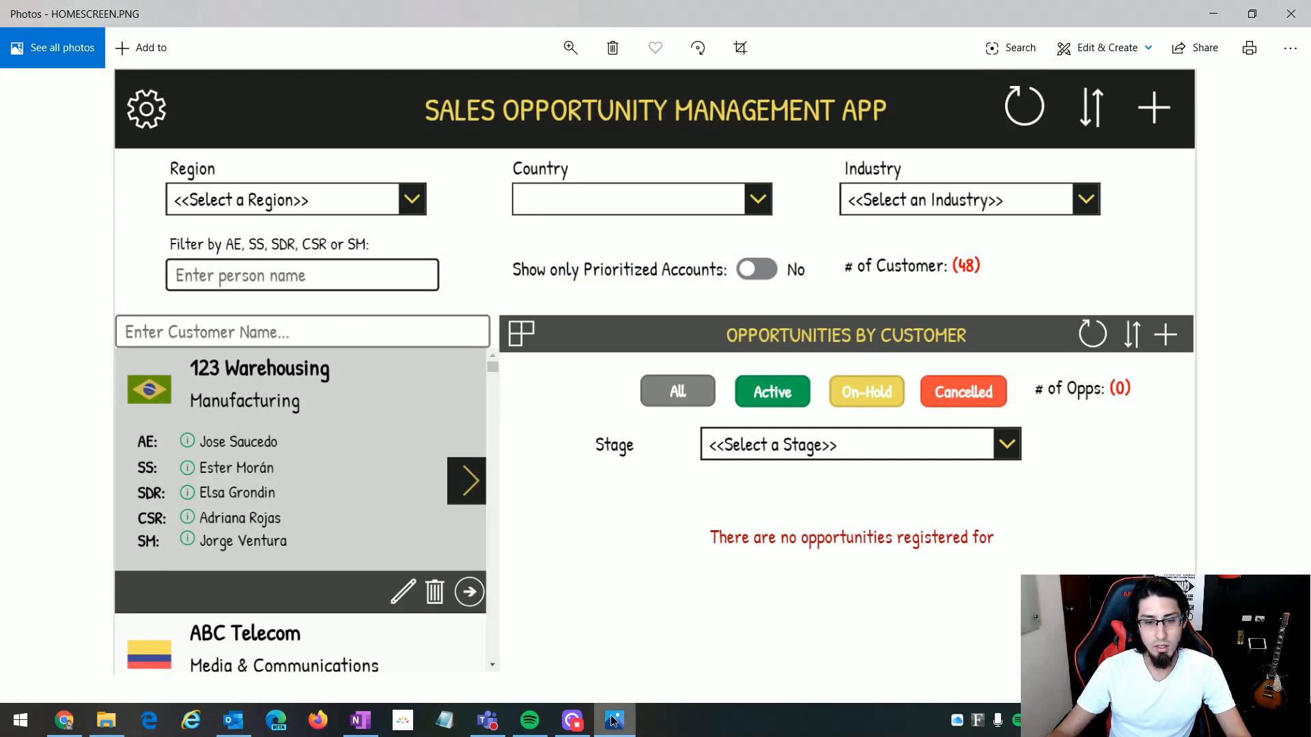
key(alt+Tab)
click(939, 154)
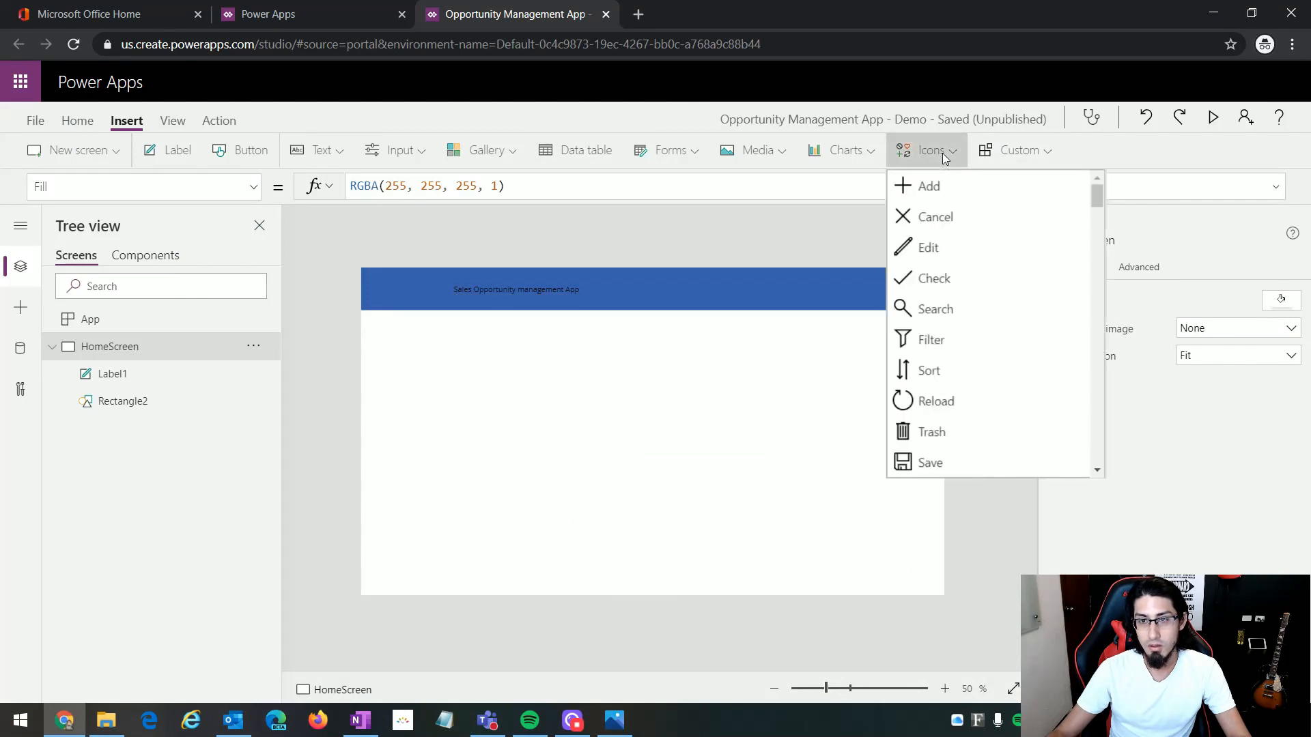
scroll(985, 326, down, 3)
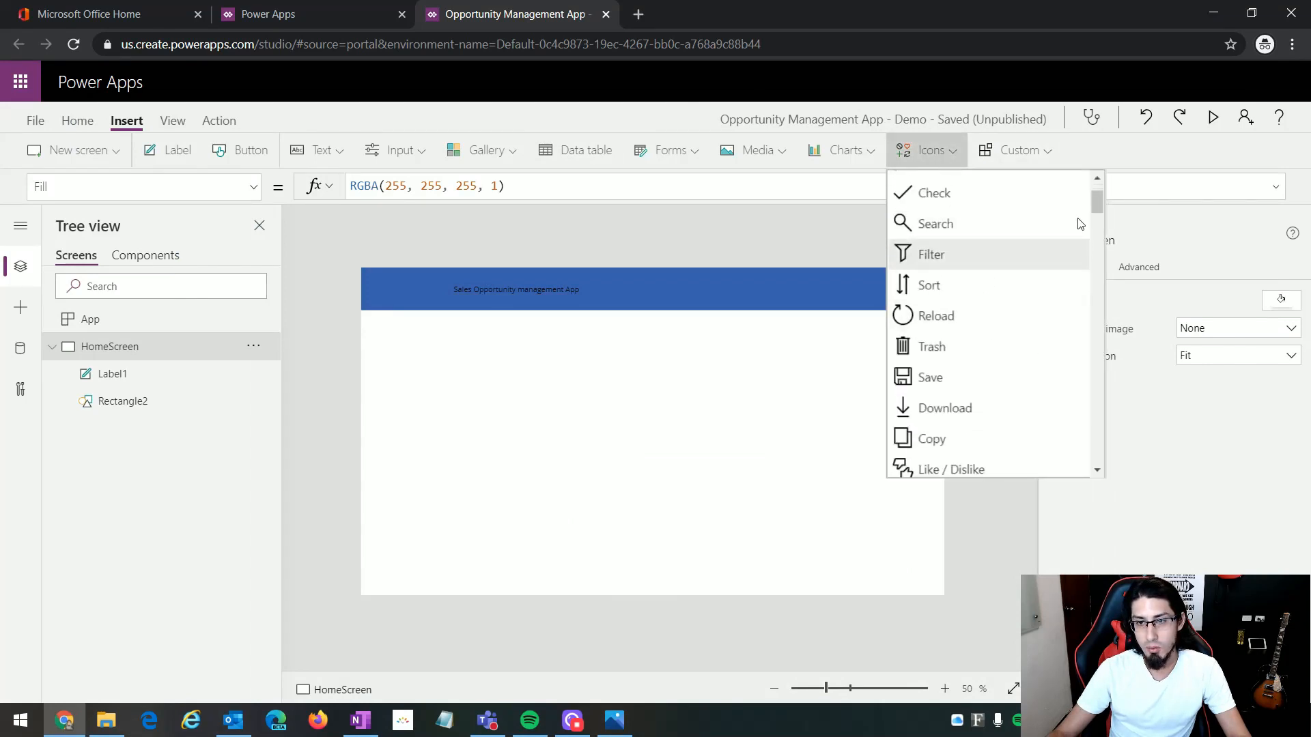
scroll(1100, 198, up, 3)
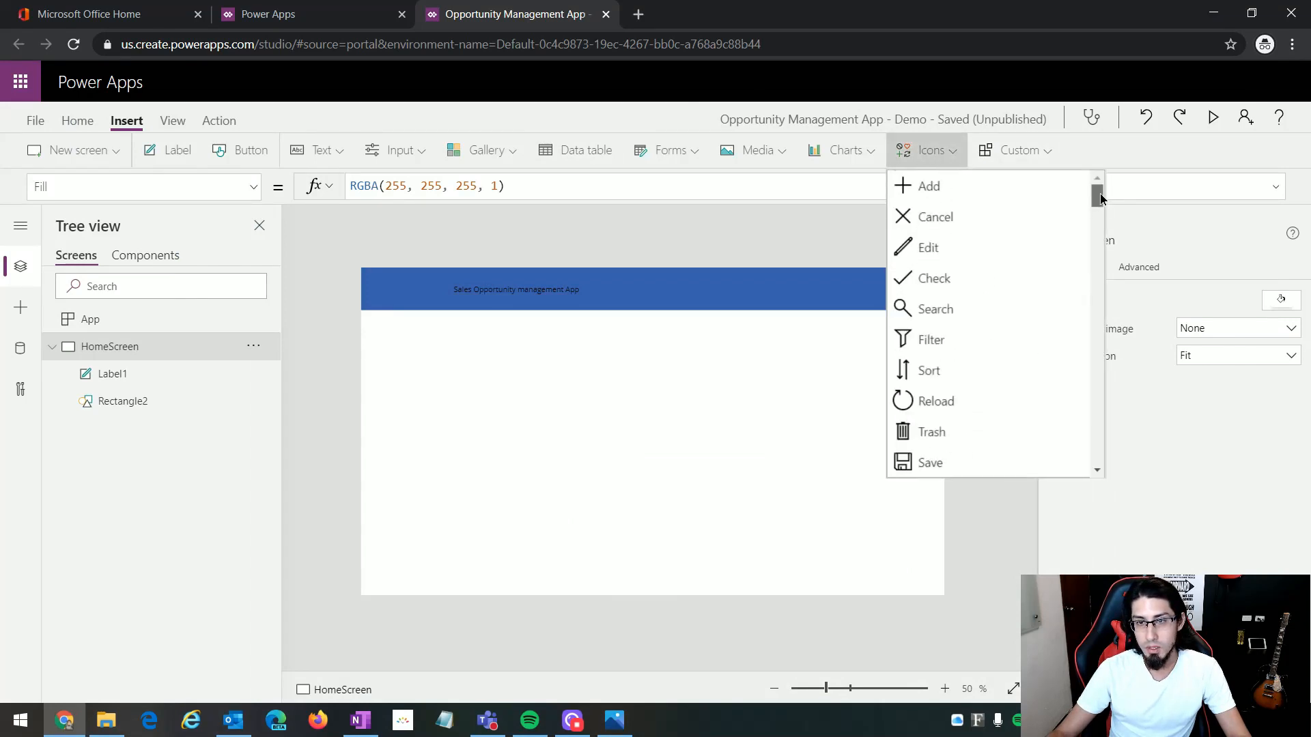
click(928, 190)
drag(393, 289, 925, 288)
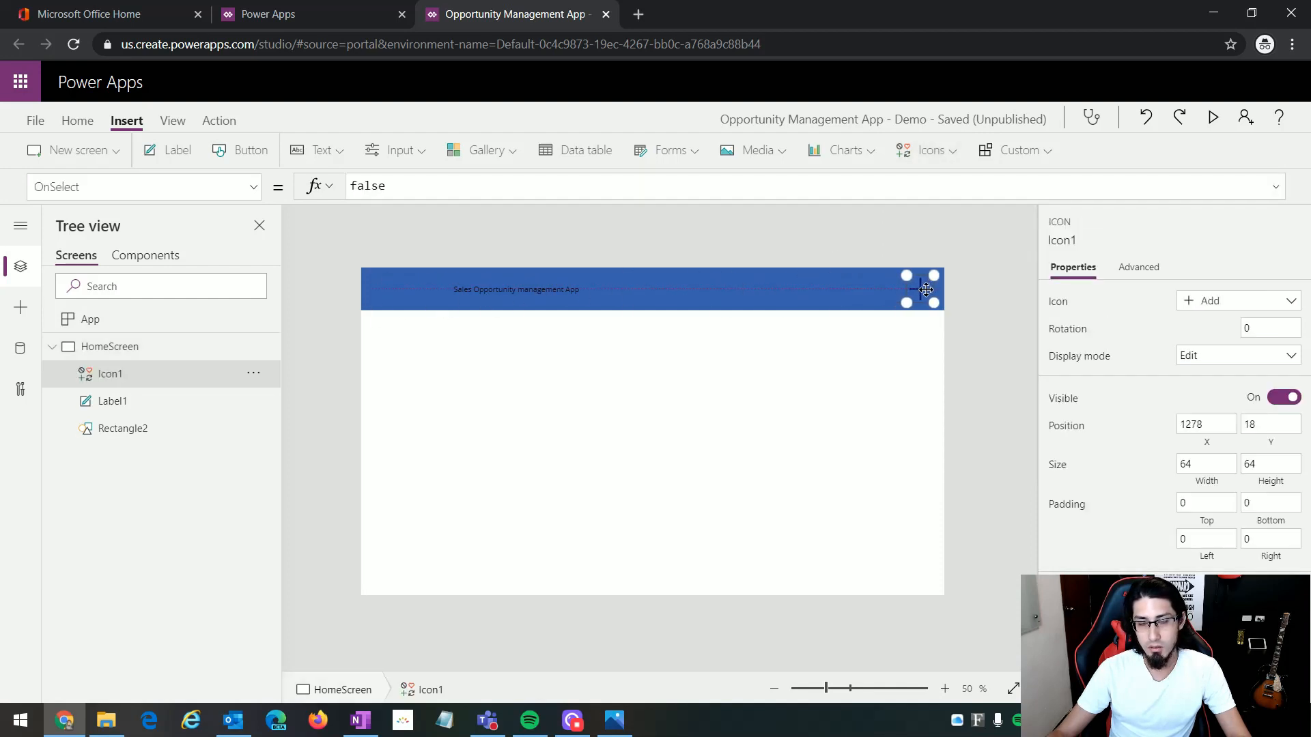
Step: Following the mockup, insert Sort and Reload icons and line them up left of the Add icon, with Reload outermost
click(632, 730)
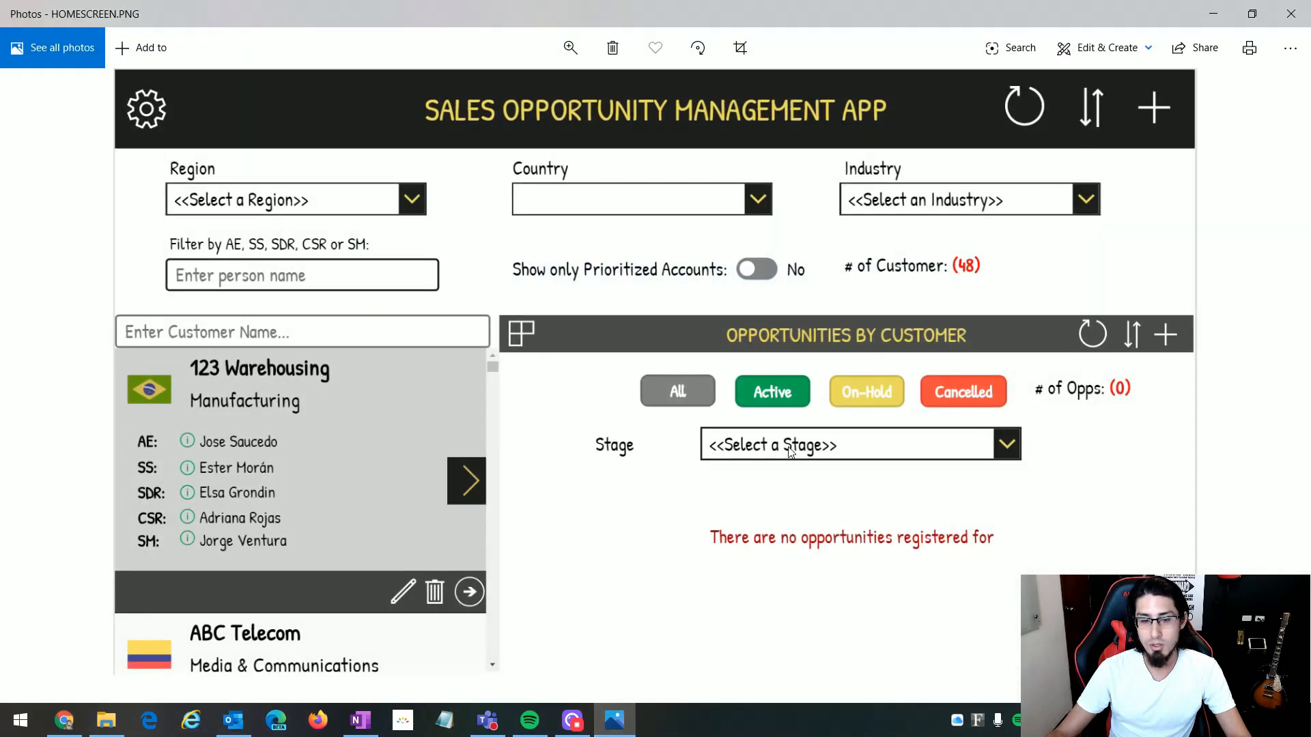
click(625, 727)
click(931, 153)
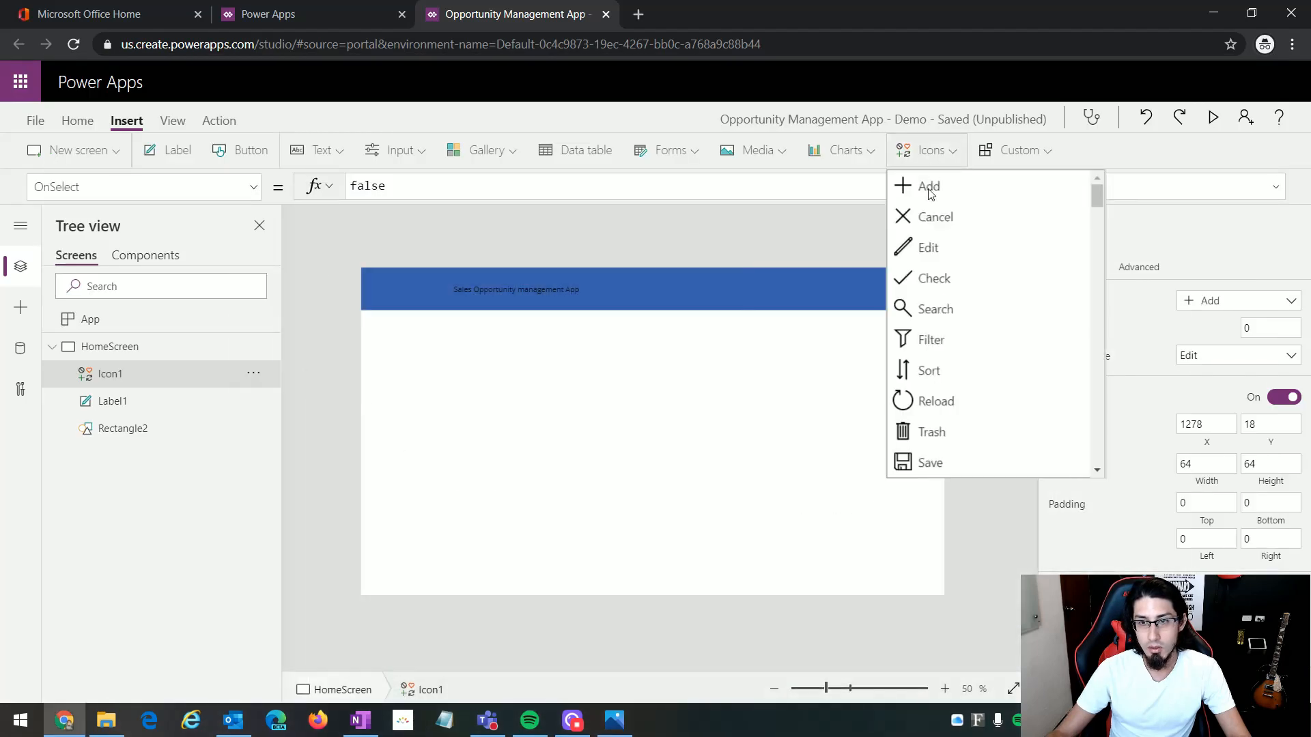
click(951, 378)
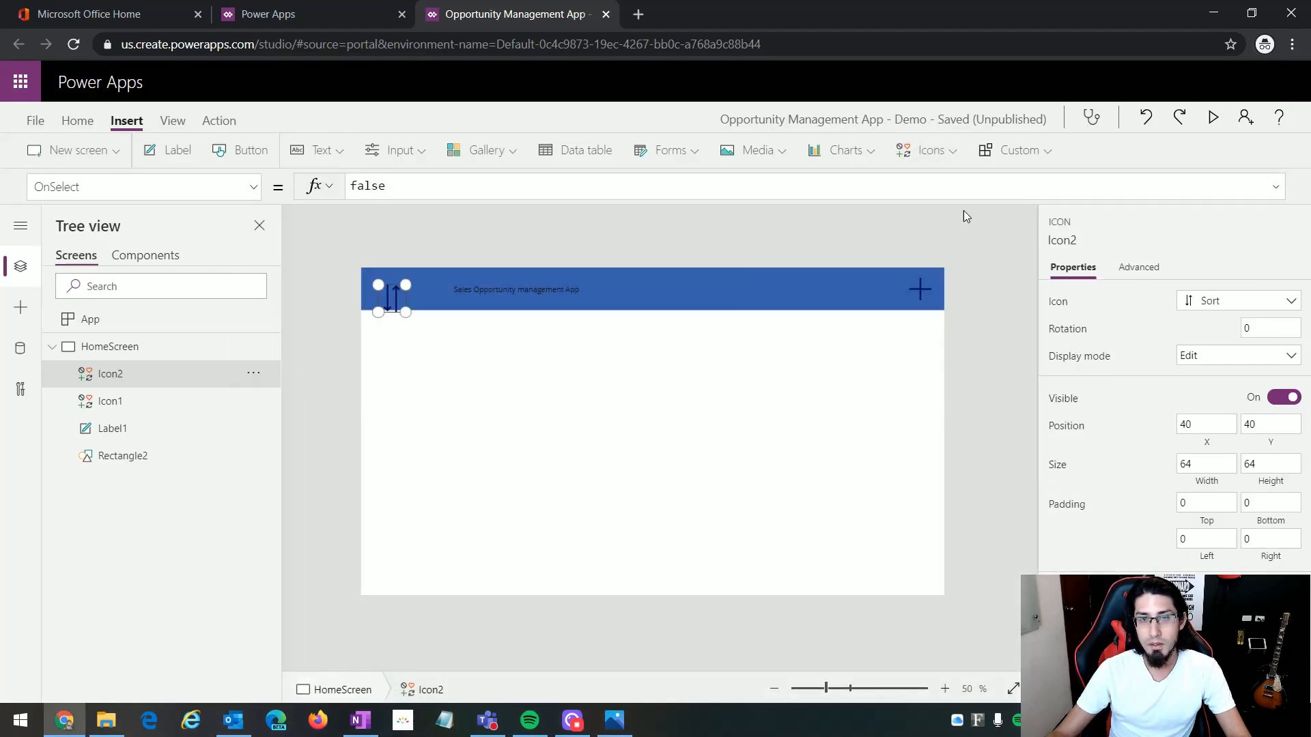
click(928, 151)
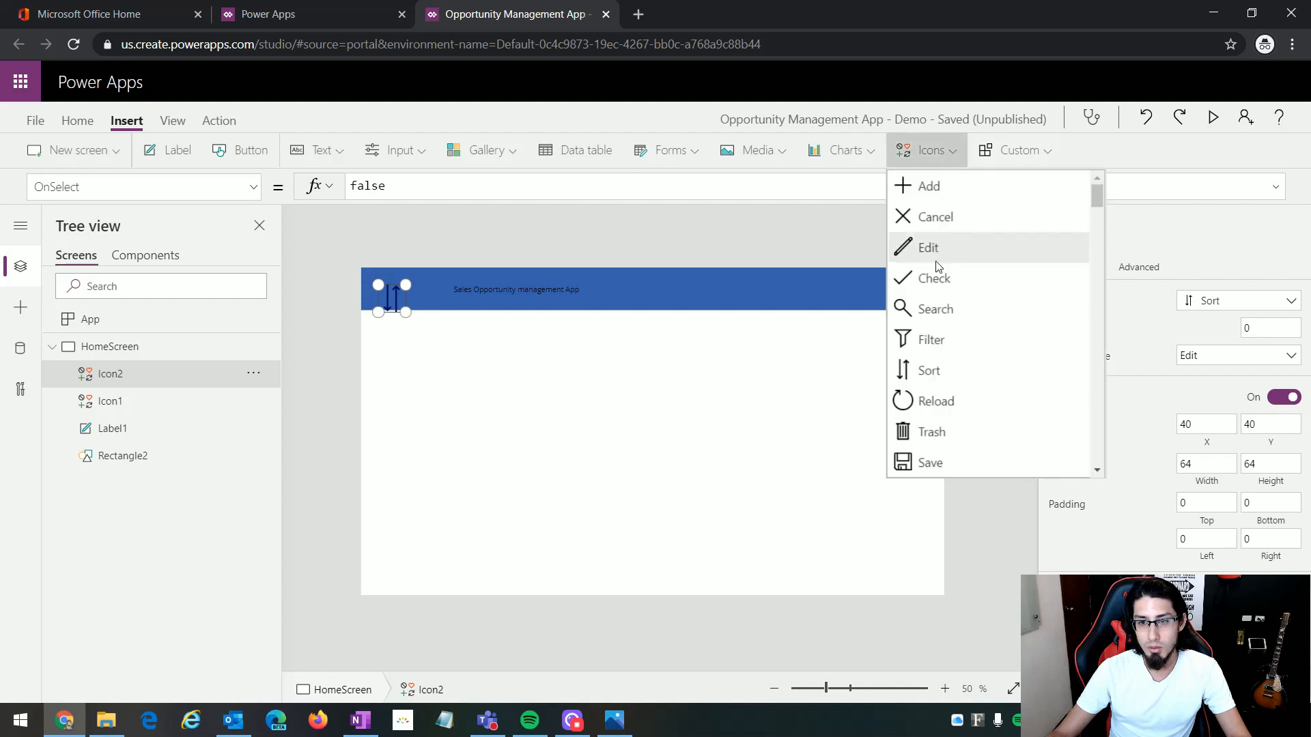
click(944, 404)
drag(405, 310, 843, 293)
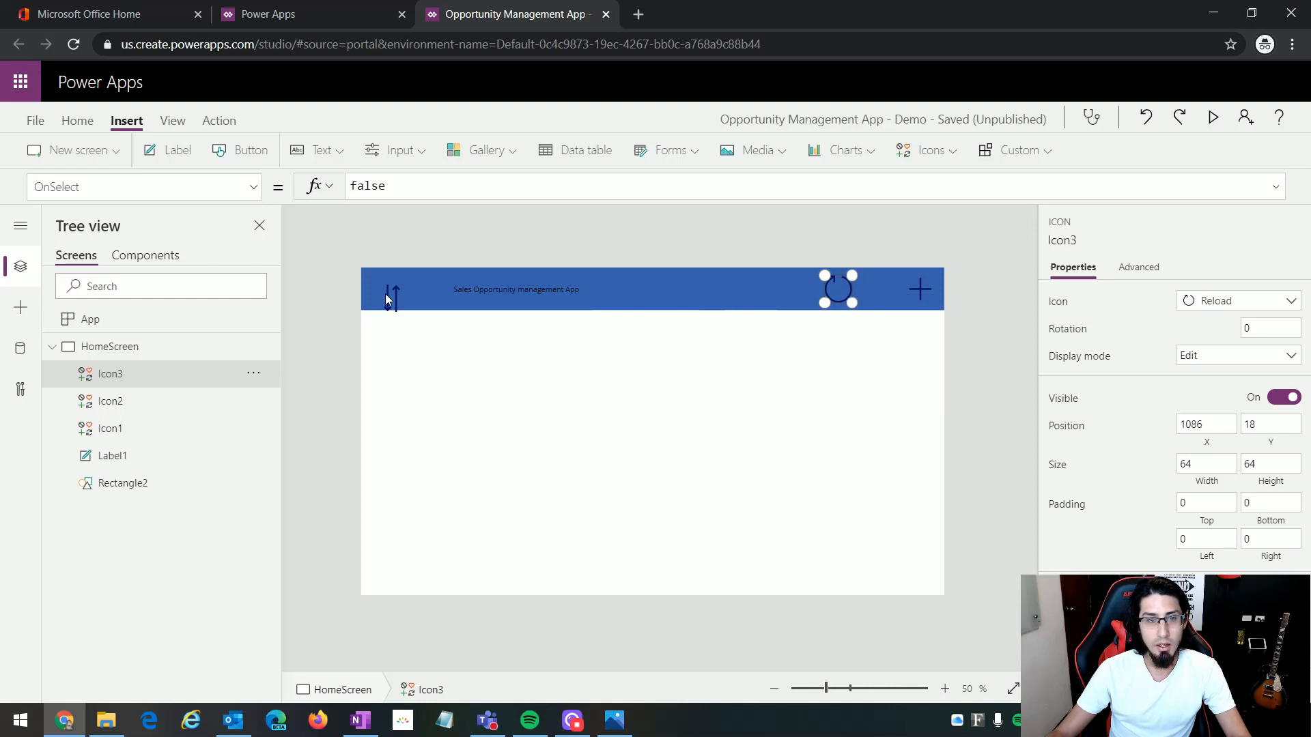
drag(385, 298, 885, 290)
Step: Insert a Settings icon and centre it vertically at the left end of the header band
click(928, 150)
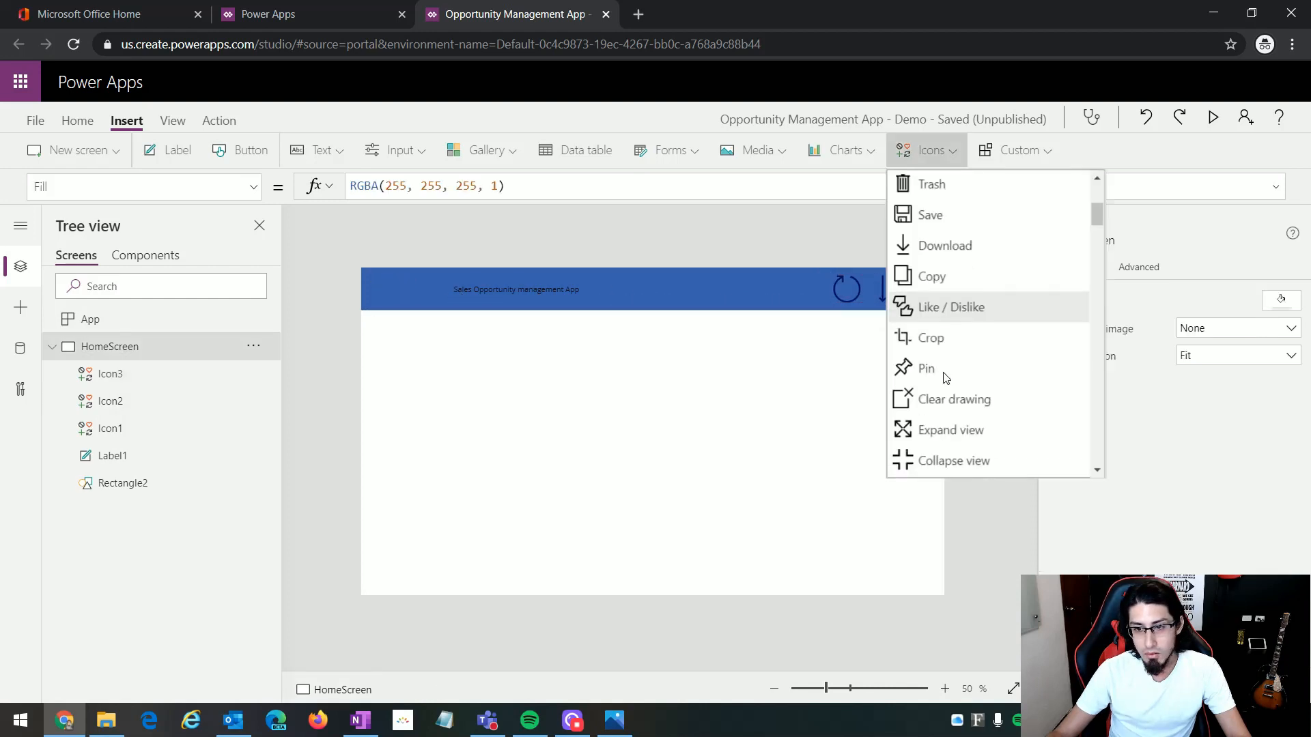
scroll(945, 377, down, 5)
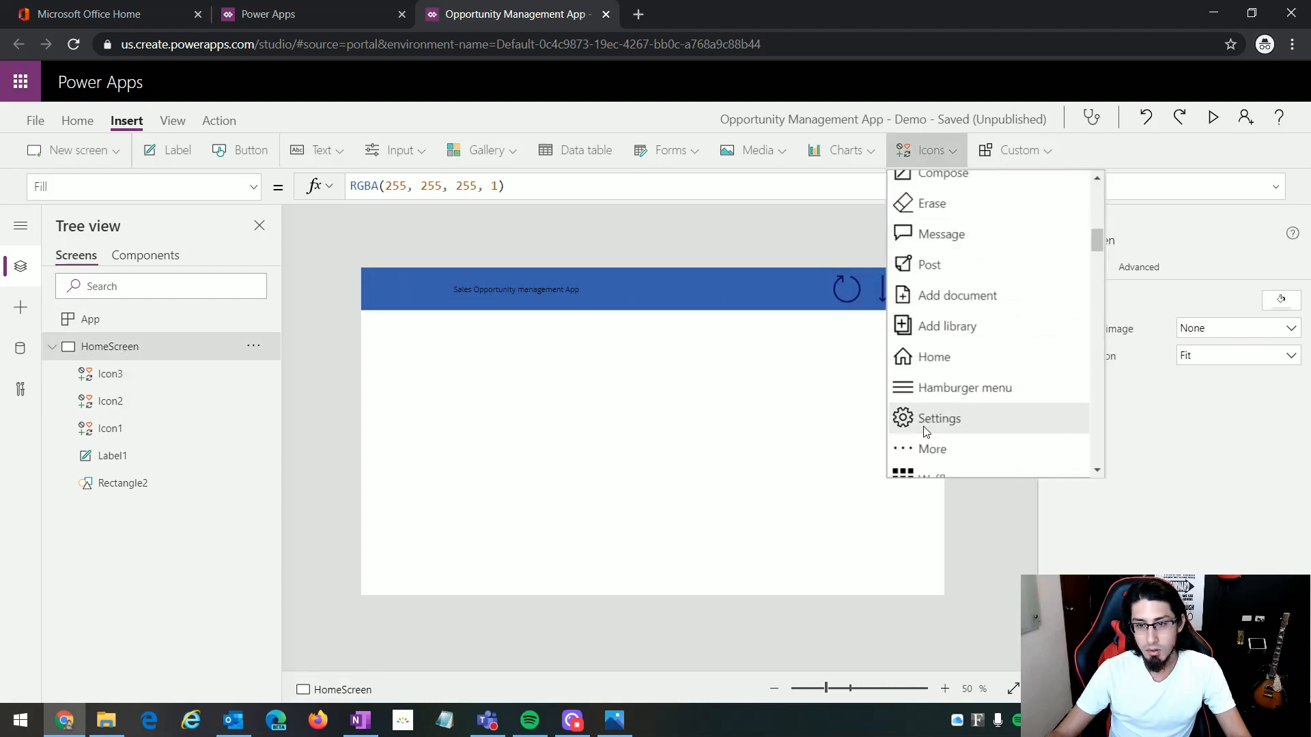
click(928, 429)
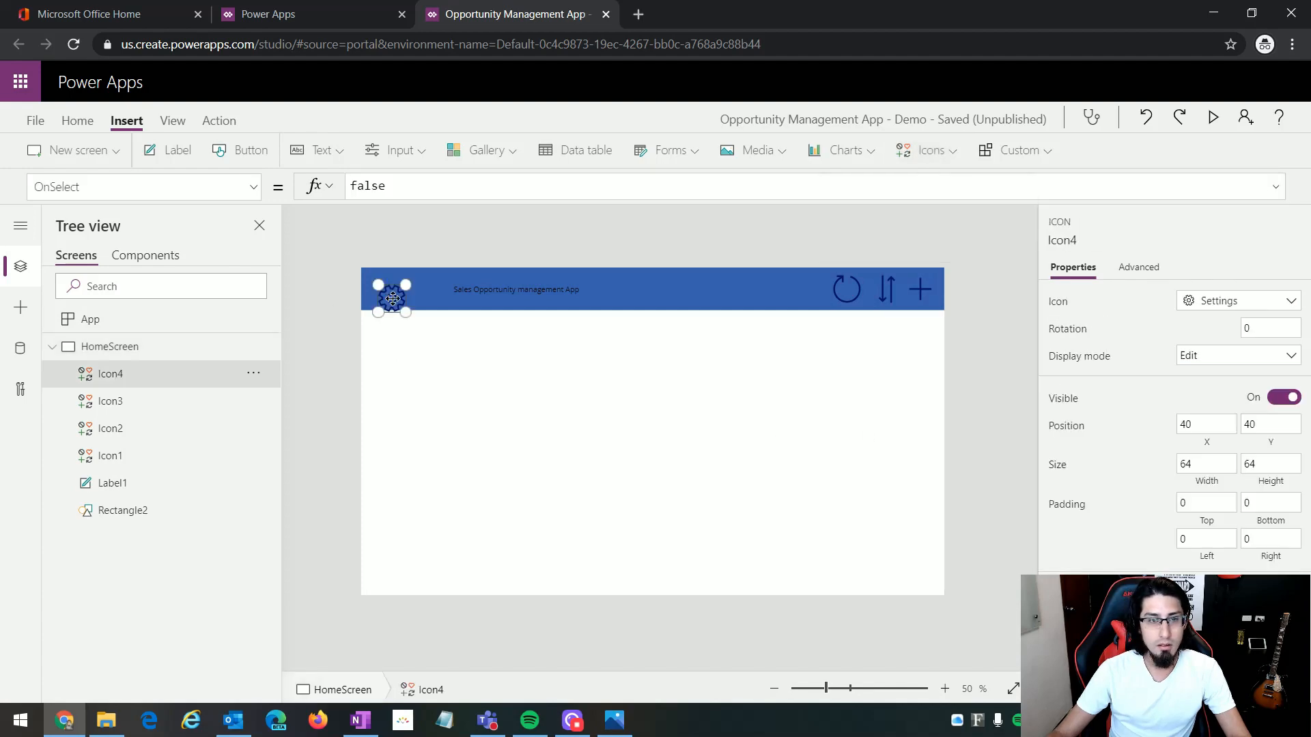
drag(392, 298, 381, 288)
click(556, 430)
Step: Following the mockup, insert a label reading "Region" and place it just below the Settings icon, under the header band
click(614, 722)
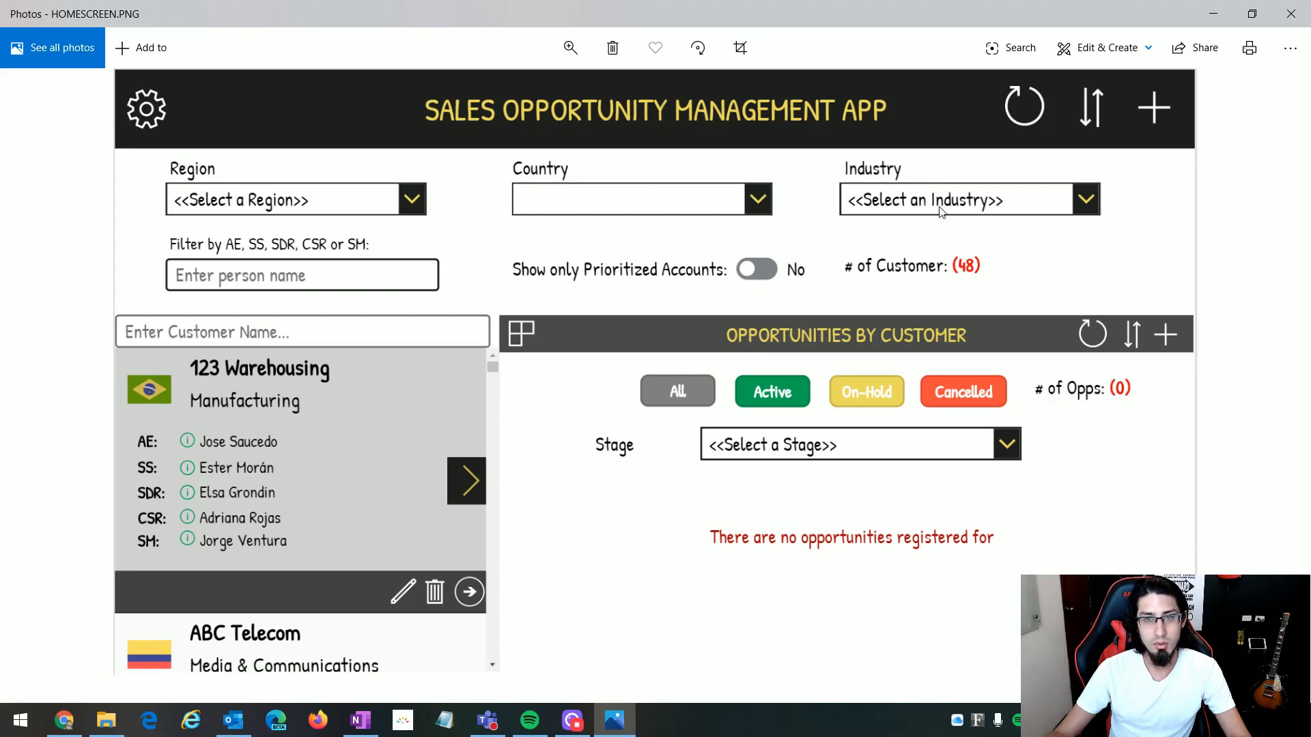
click(617, 730)
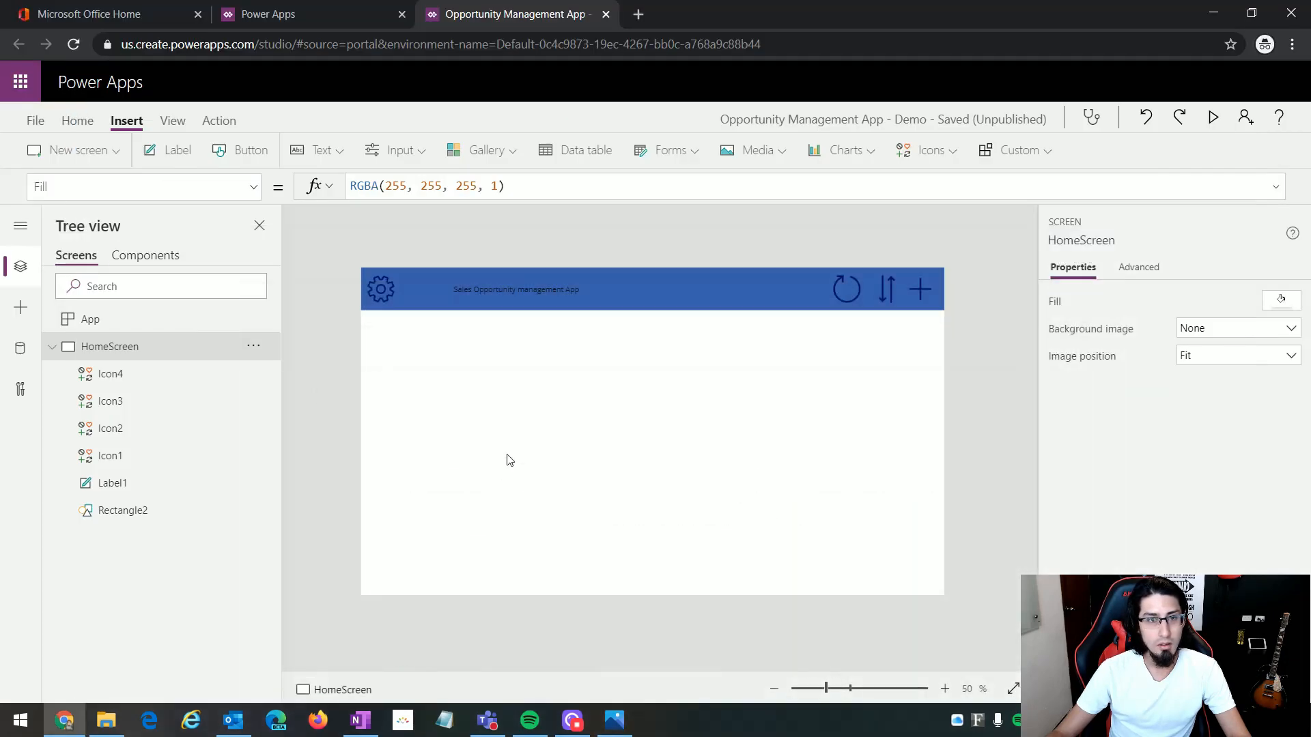
click(179, 151)
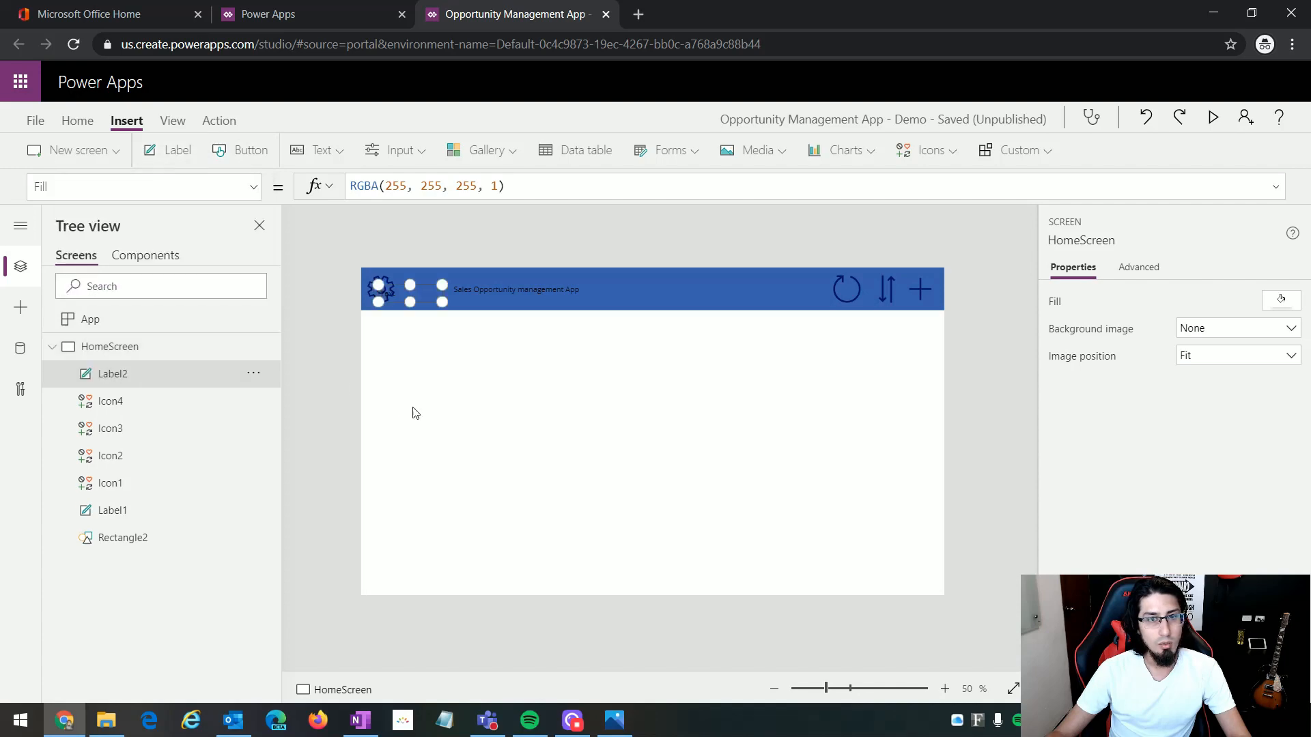
drag(410, 292, 419, 340)
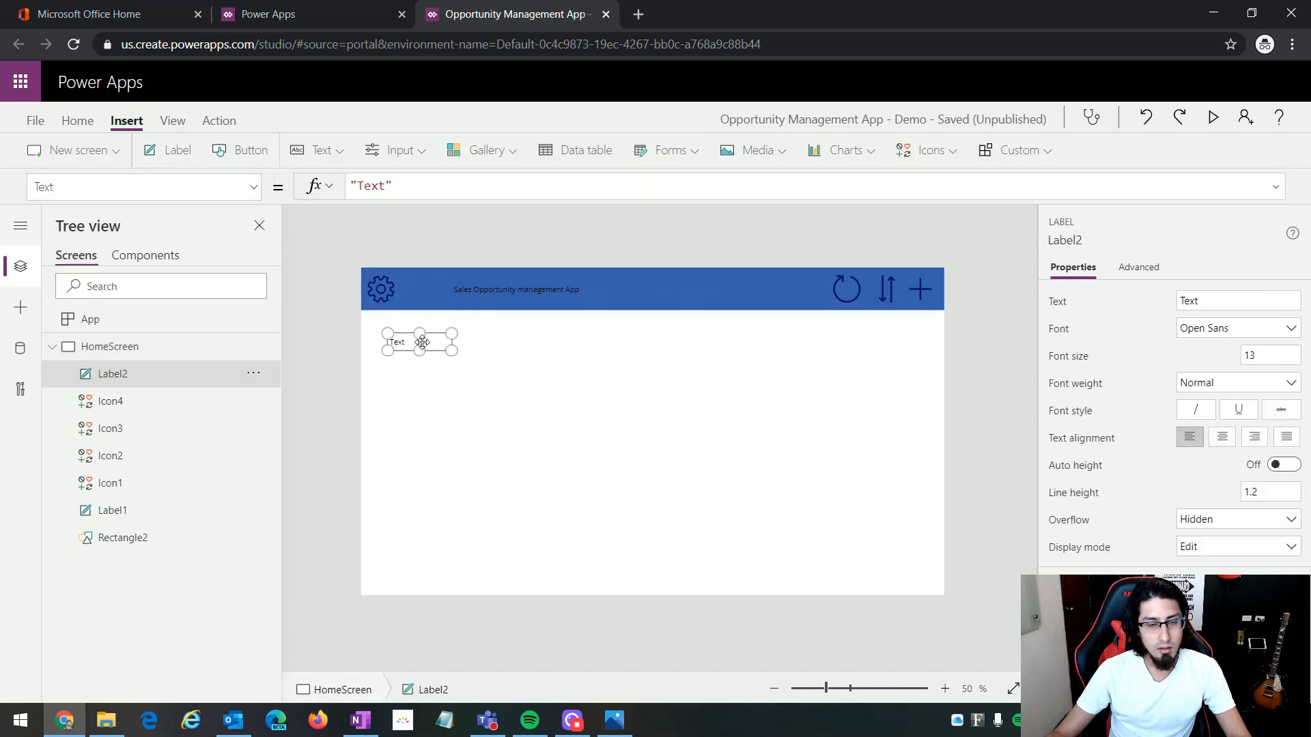
click(618, 728)
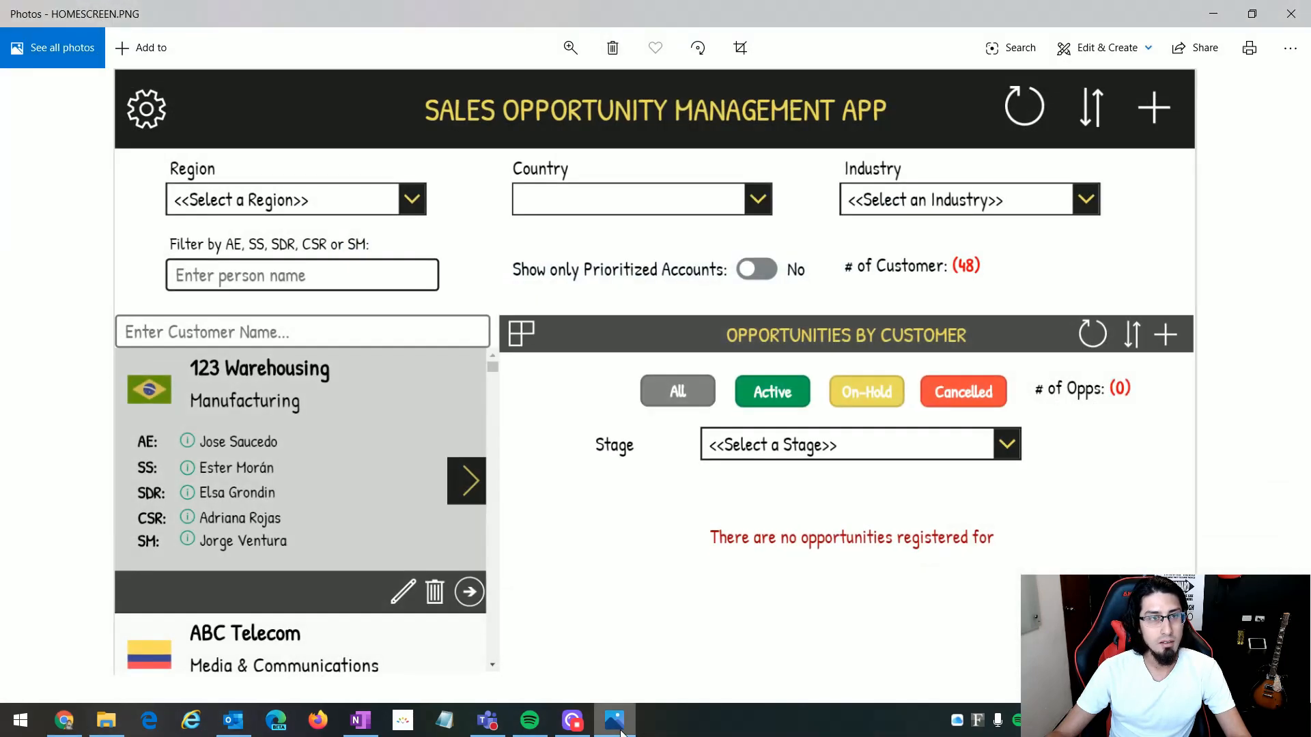
click(615, 721)
drag(386, 187, 357, 187)
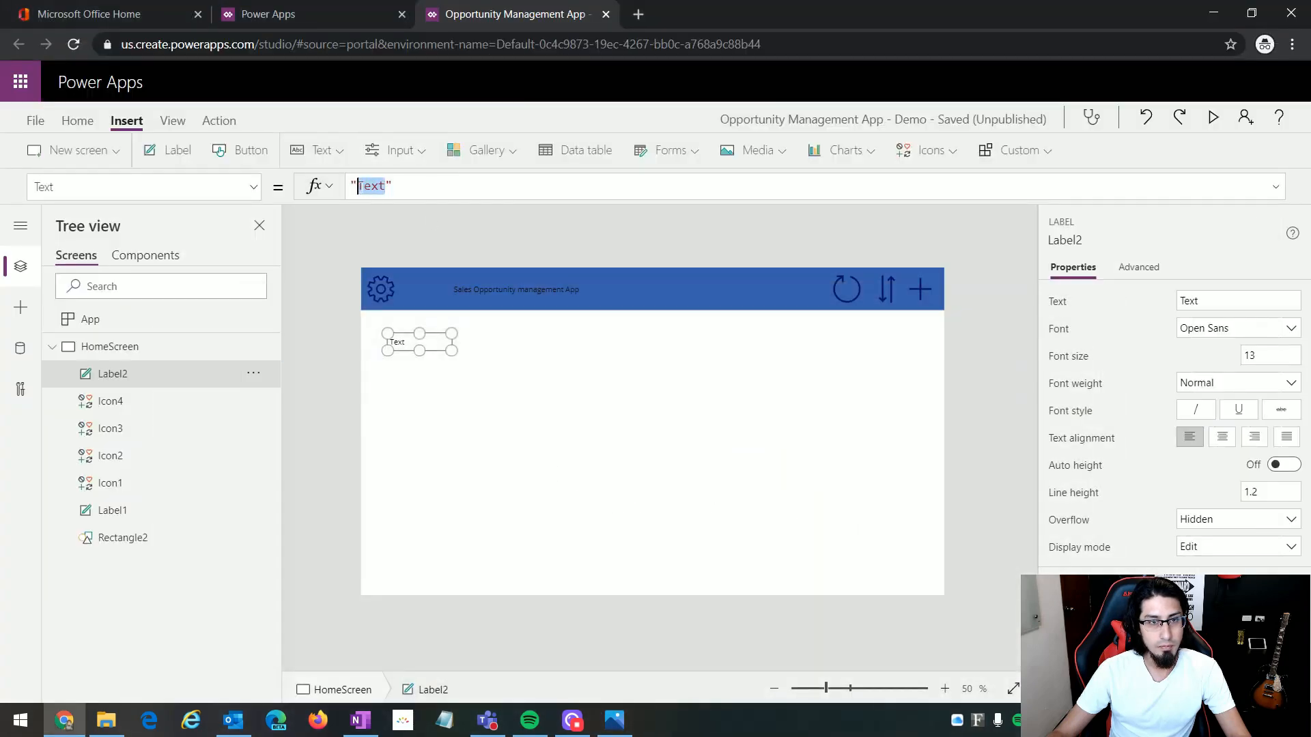
text(Tegion)
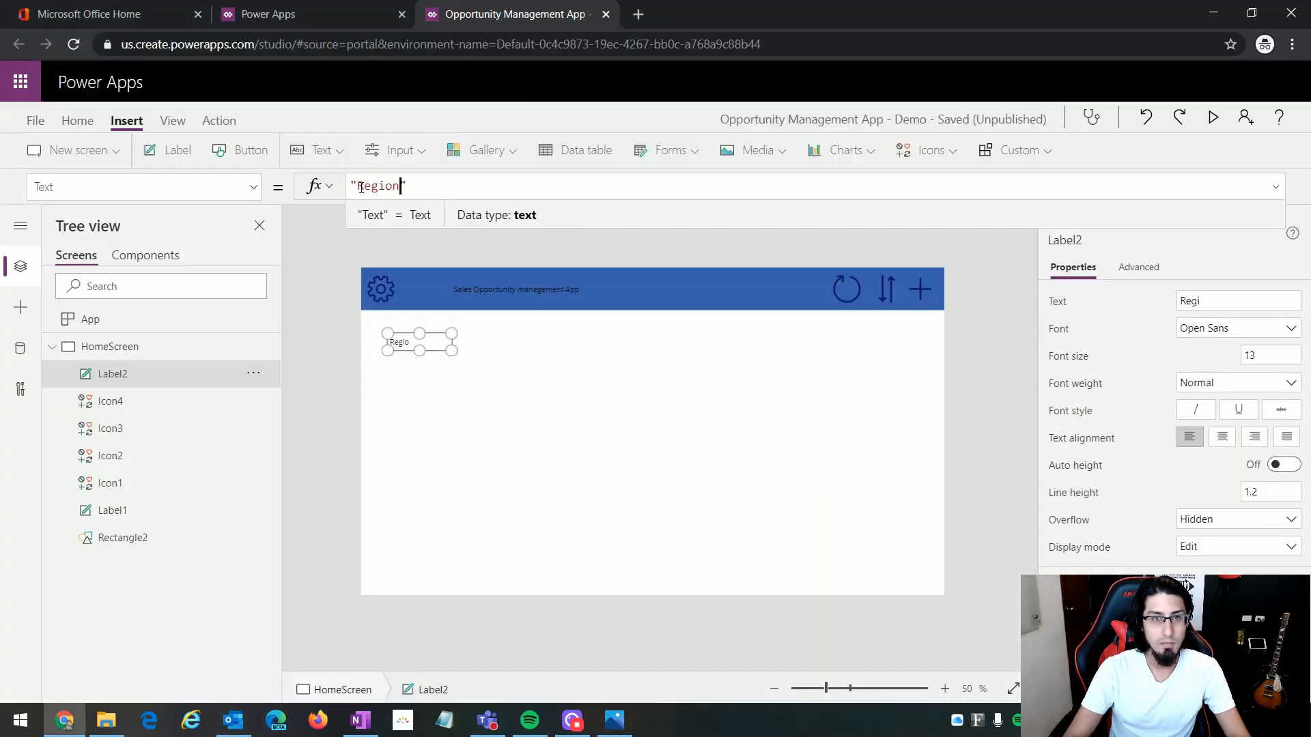
click(503, 432)
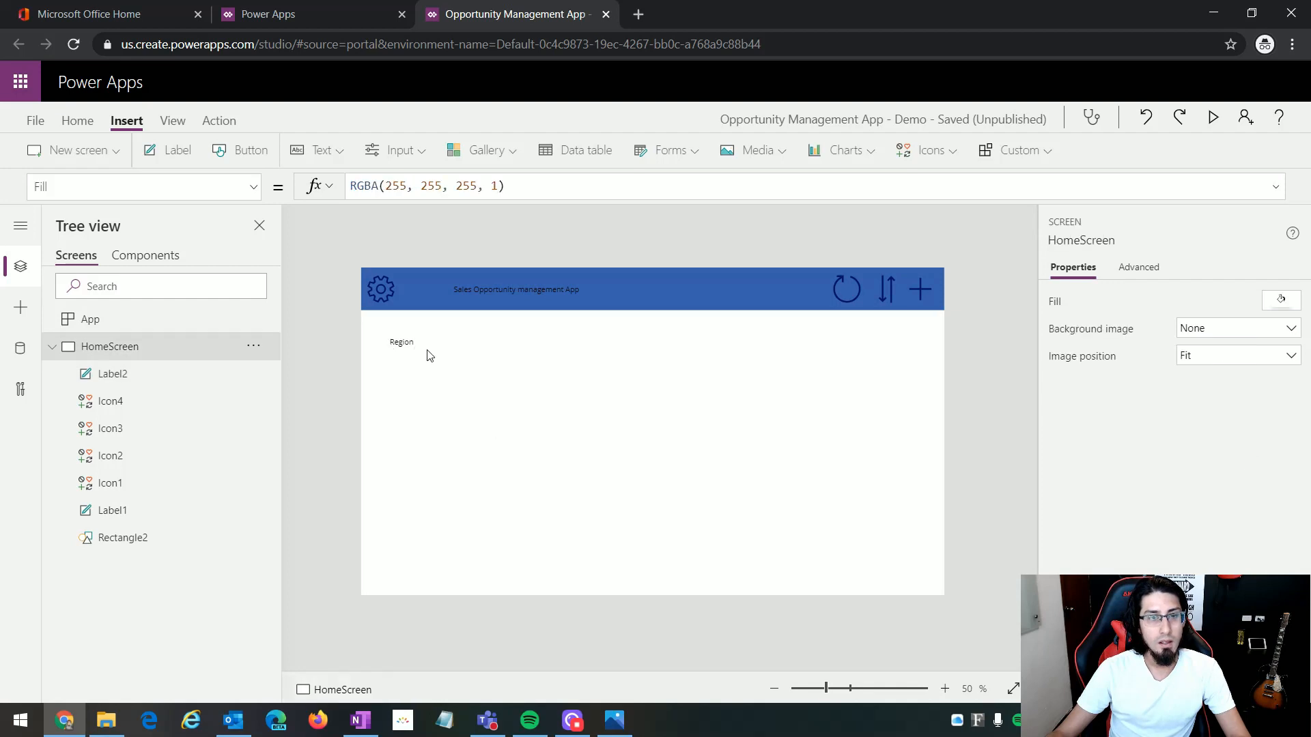
drag(427, 346, 428, 333)
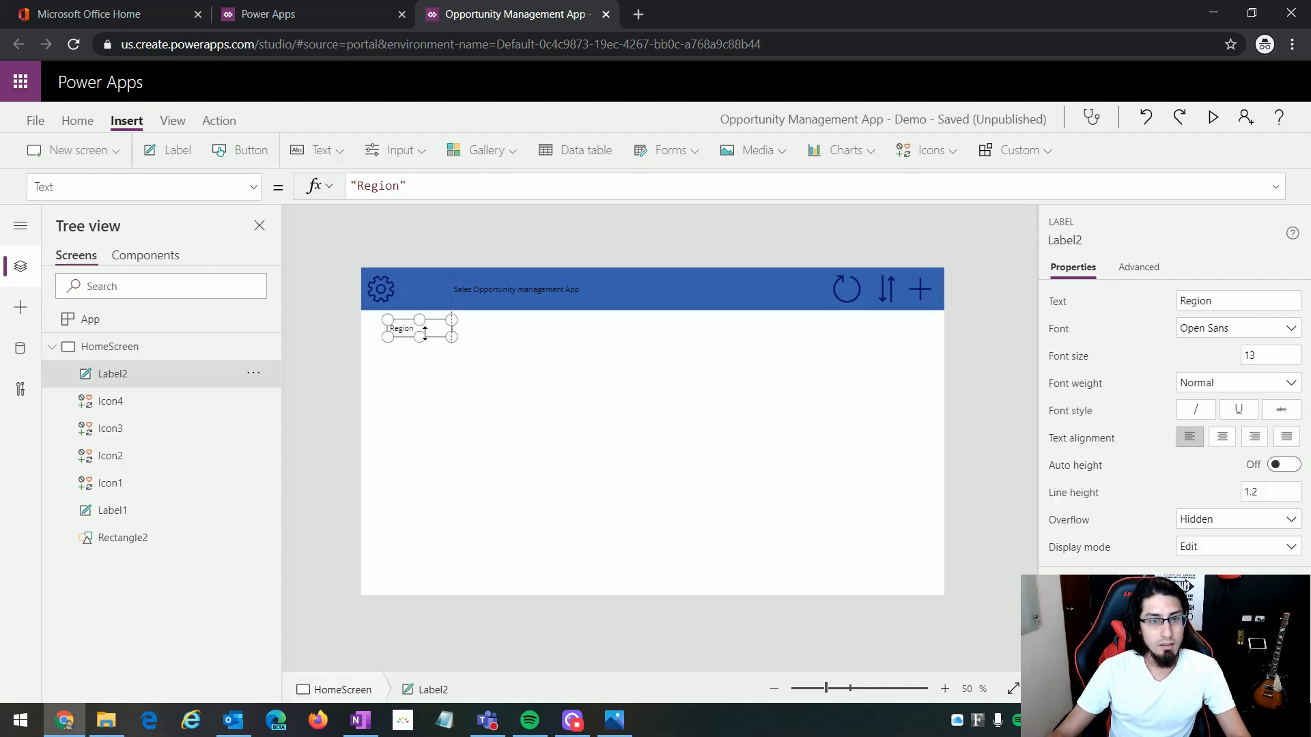
Step: Insert a drop down and place it directly beneath the Region label, left-aligned with it at about X 62, Y 176
click(408, 157)
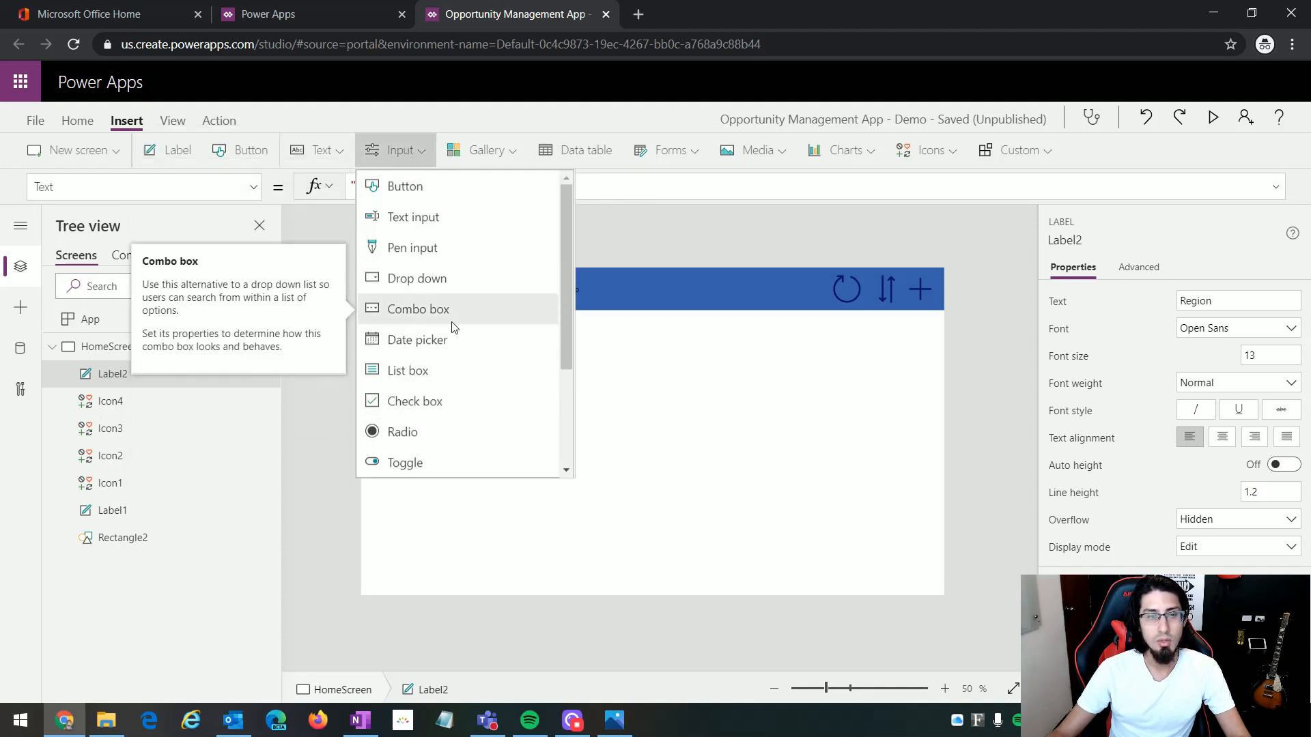
click(414, 280)
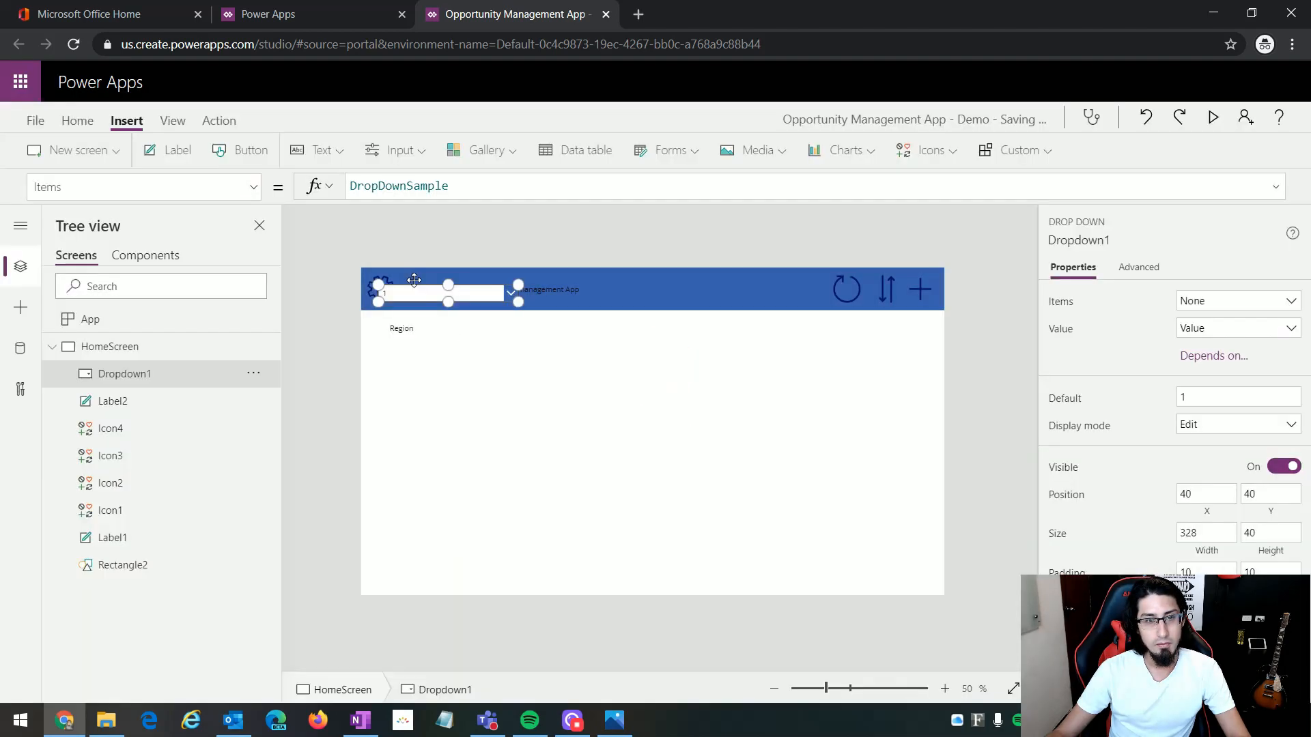
drag(413, 280, 425, 348)
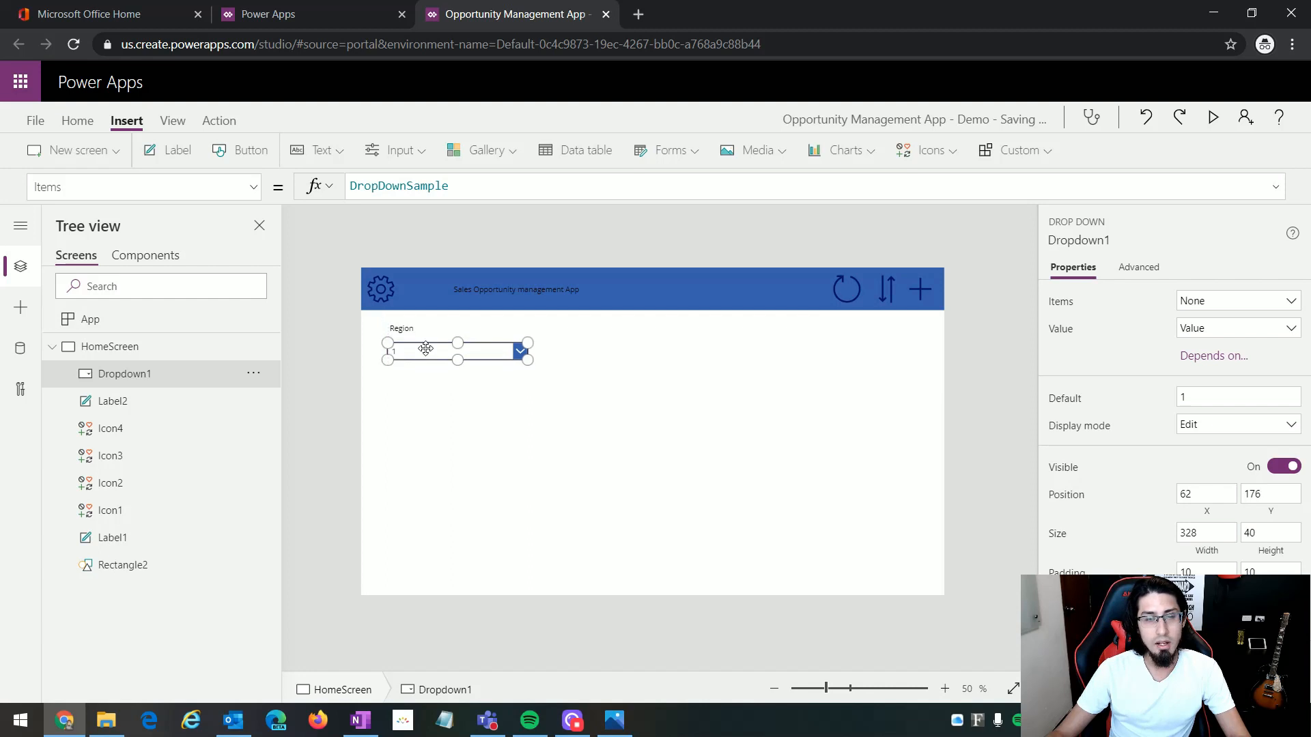
Step: Duplicate the Region label with its drop down and place the copy level with the original, at about X 475
drag(575, 379, 374, 318)
click(632, 383)
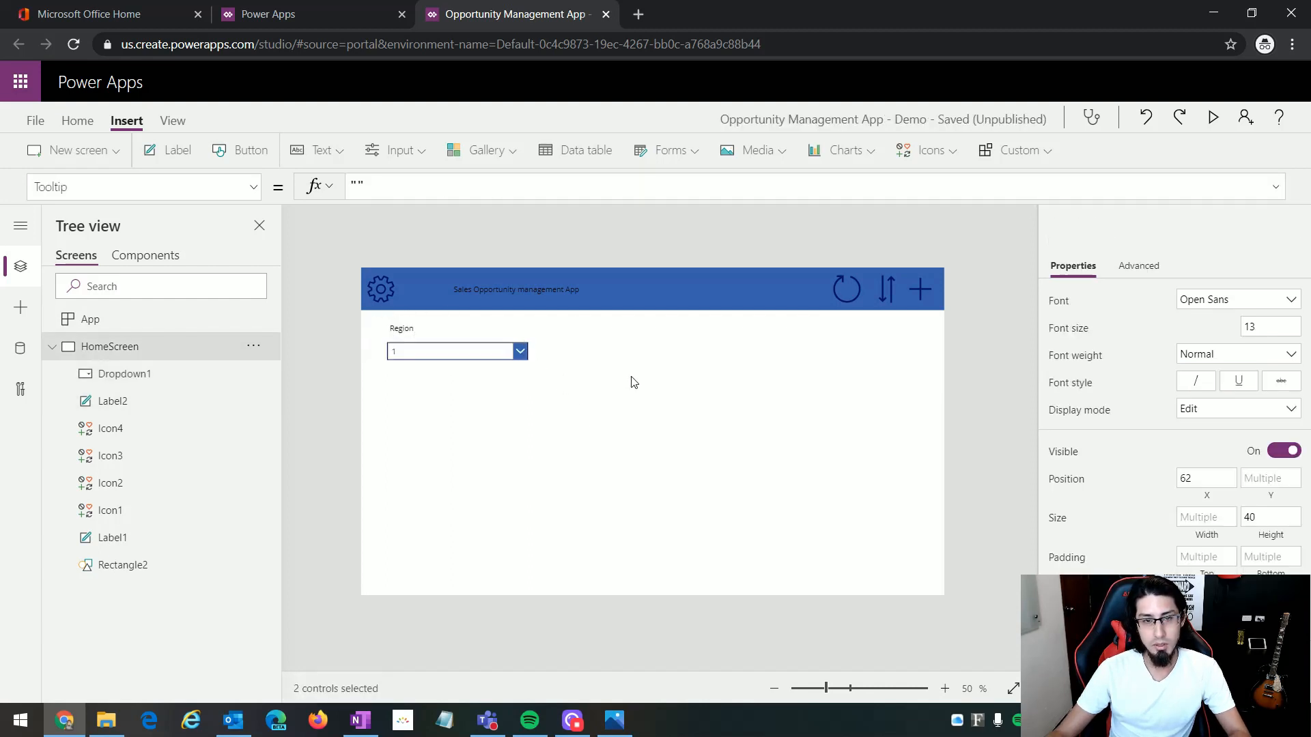
key(ctrl+v)
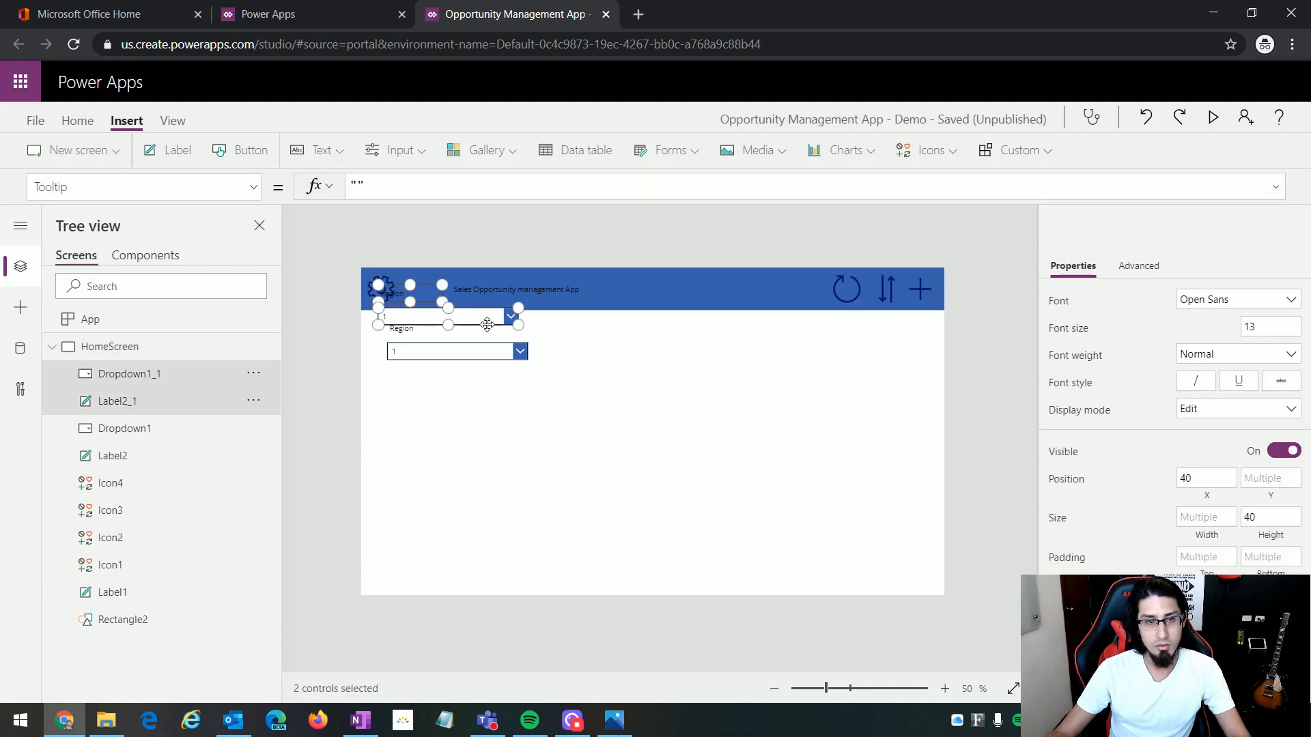
drag(409, 320, 598, 353)
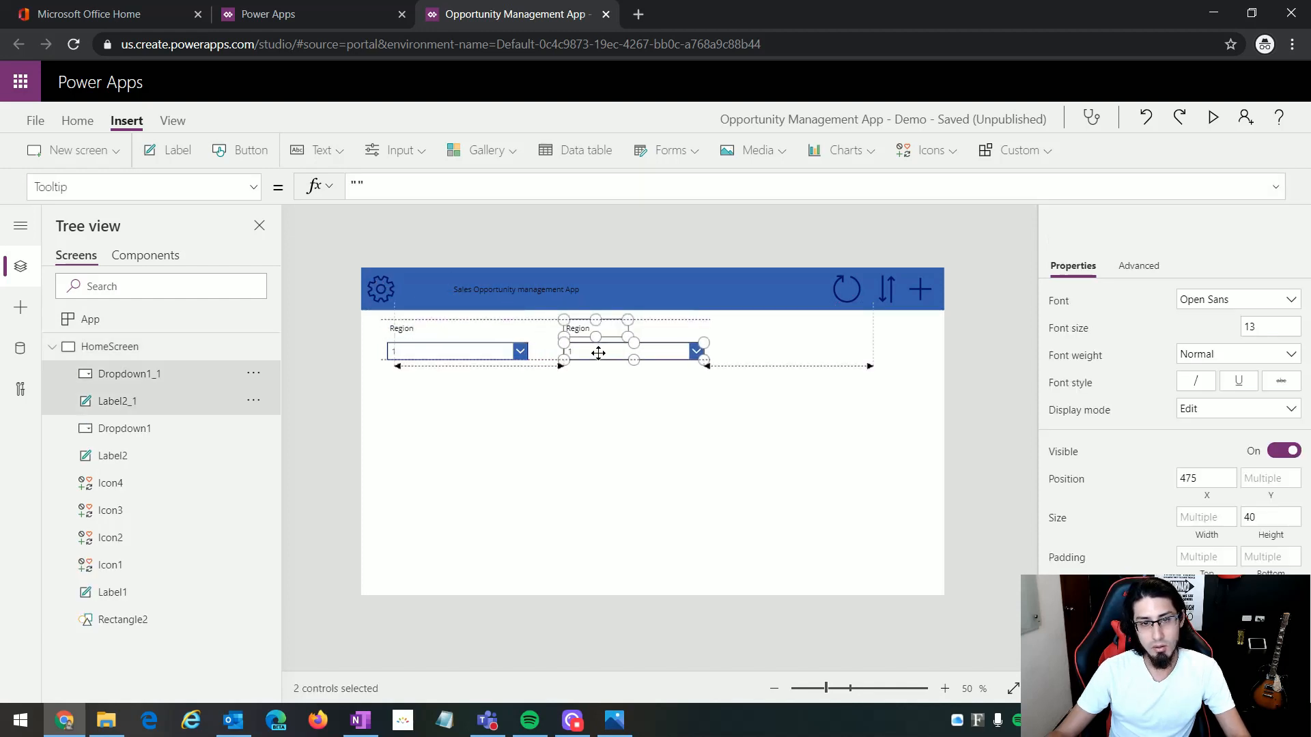
Step: Add a third copy of the Region label and drop down at the far end of the filter row, level with the others
click(612, 424)
key(ctrl+v)
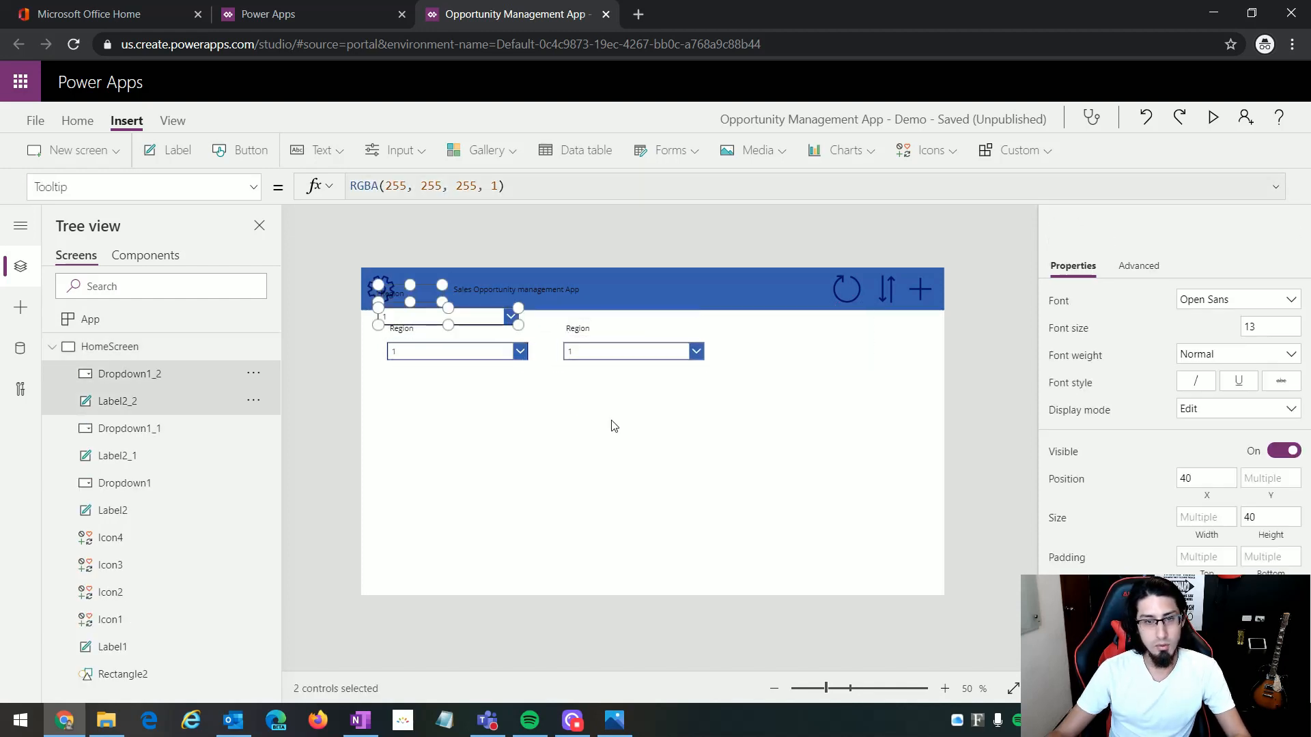
drag(432, 316, 812, 352)
click(649, 401)
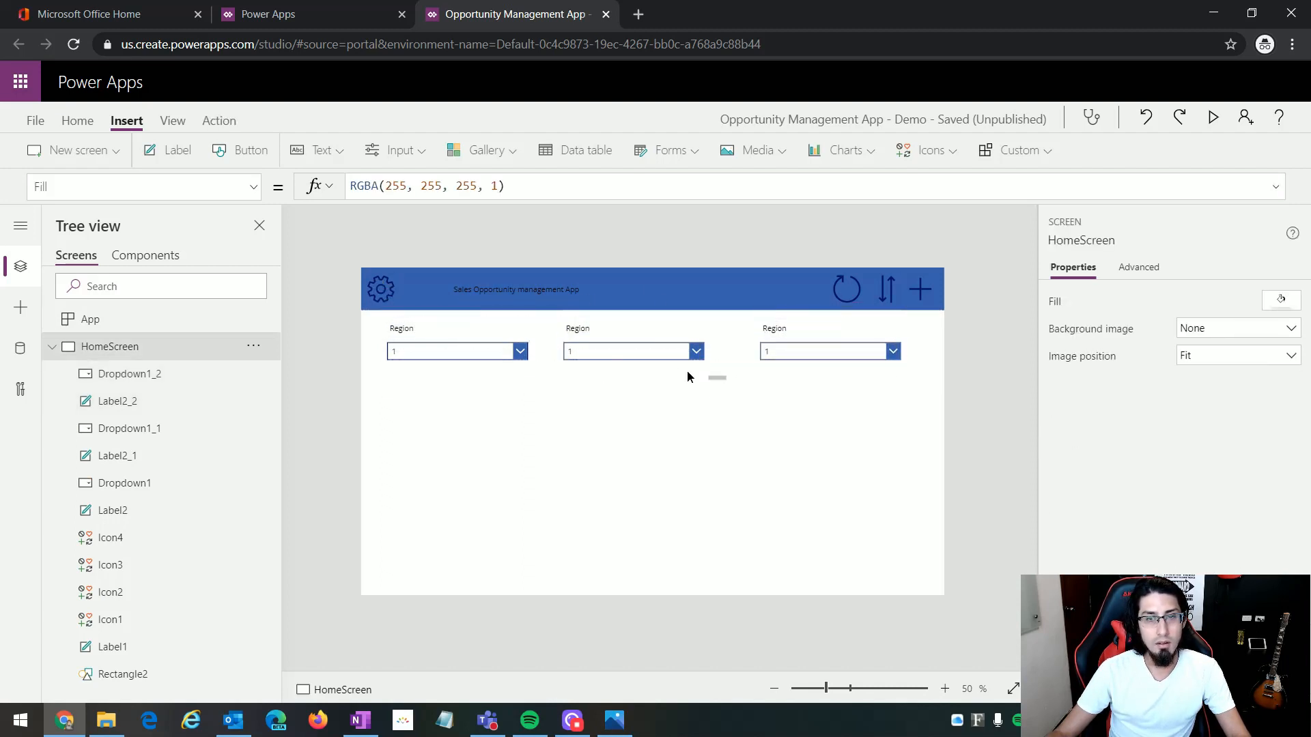
drag(726, 378, 563, 315)
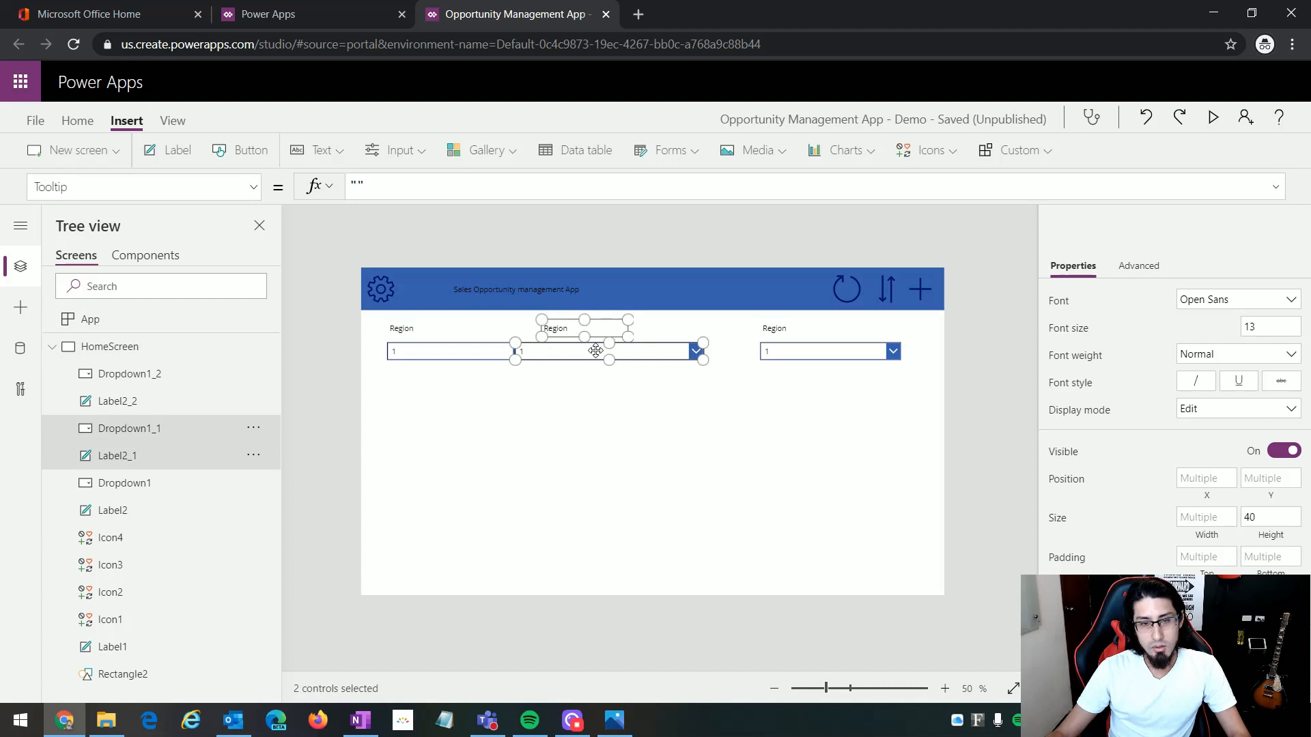
click(655, 409)
Step: Change the Text property of the label above the middle drop down to "Country"
click(598, 332)
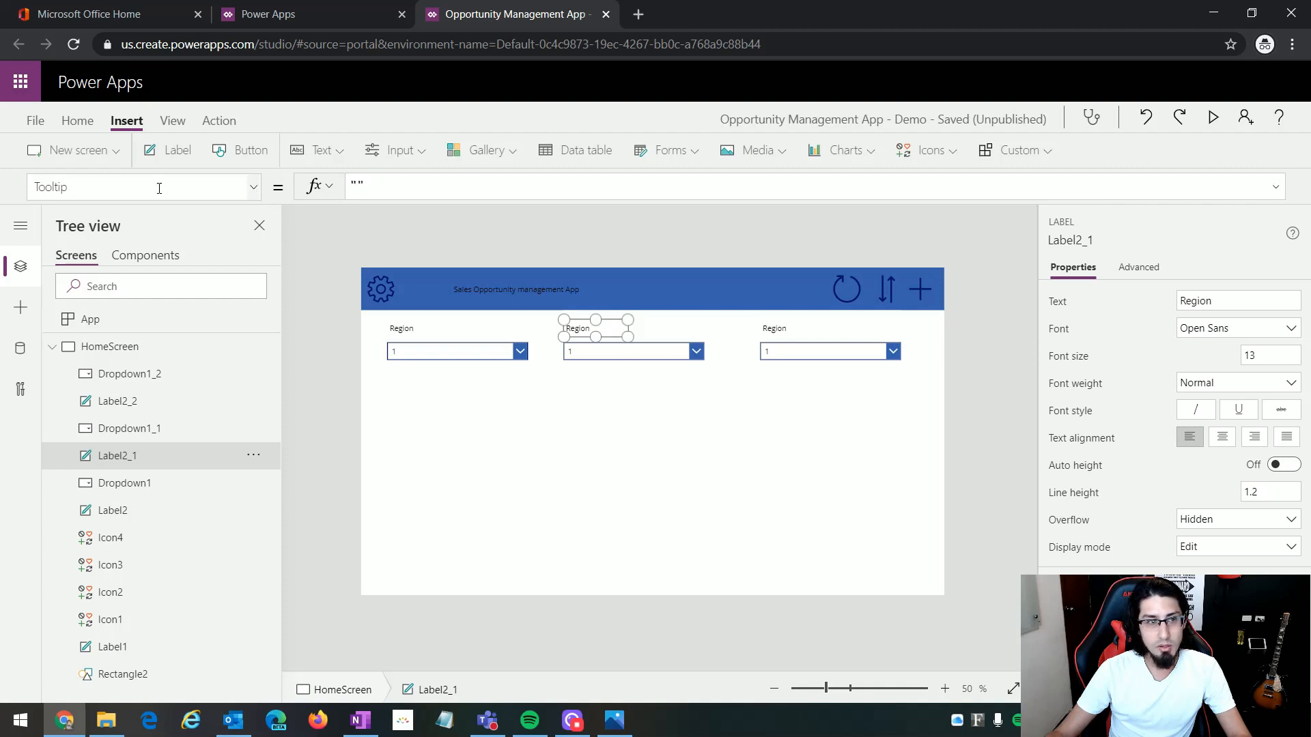
click(254, 198)
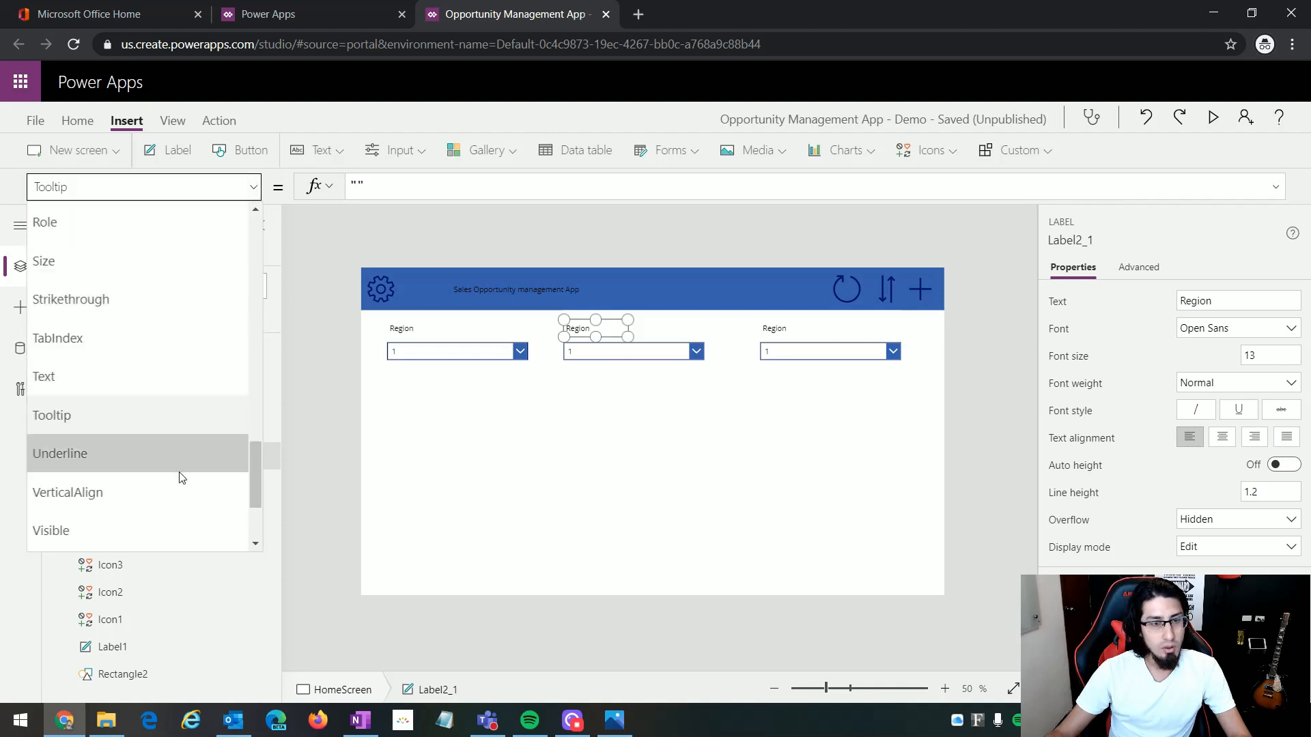
scroll(177, 485, down, 2)
scroll(178, 491, up, 8)
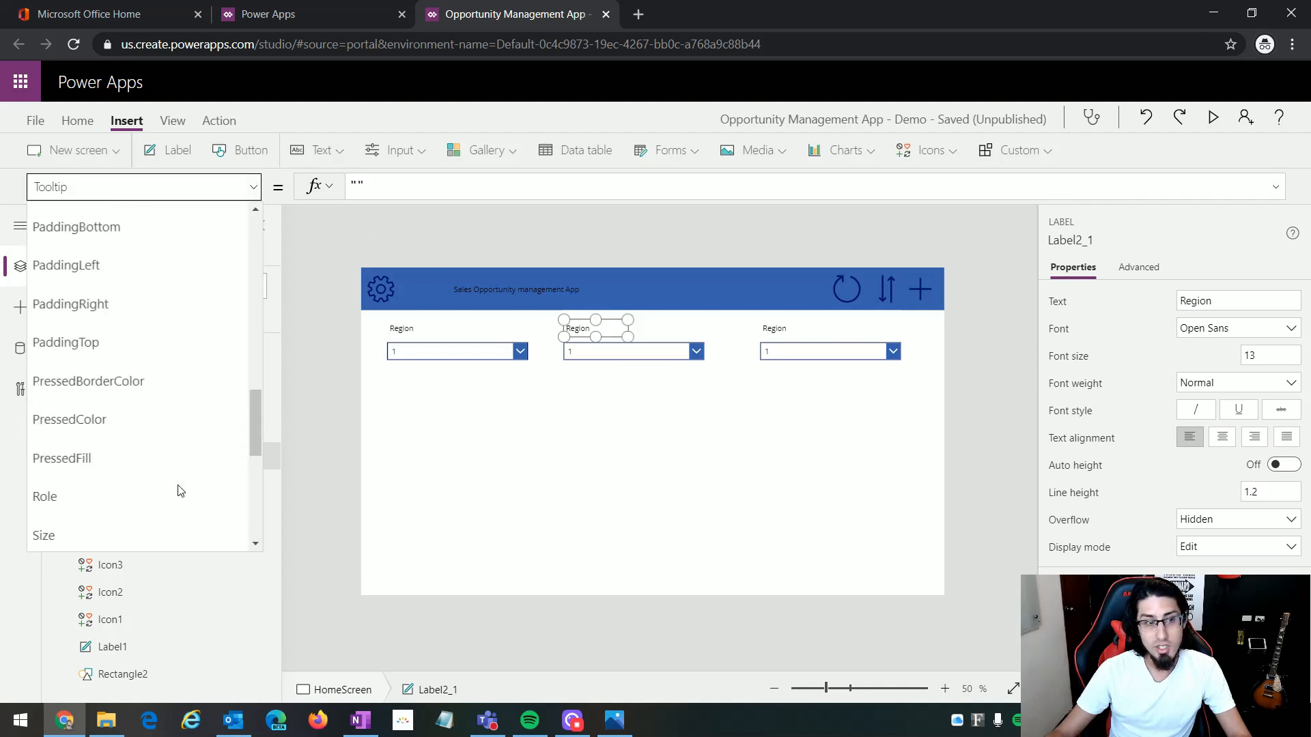
scroll(148, 327, down, 6)
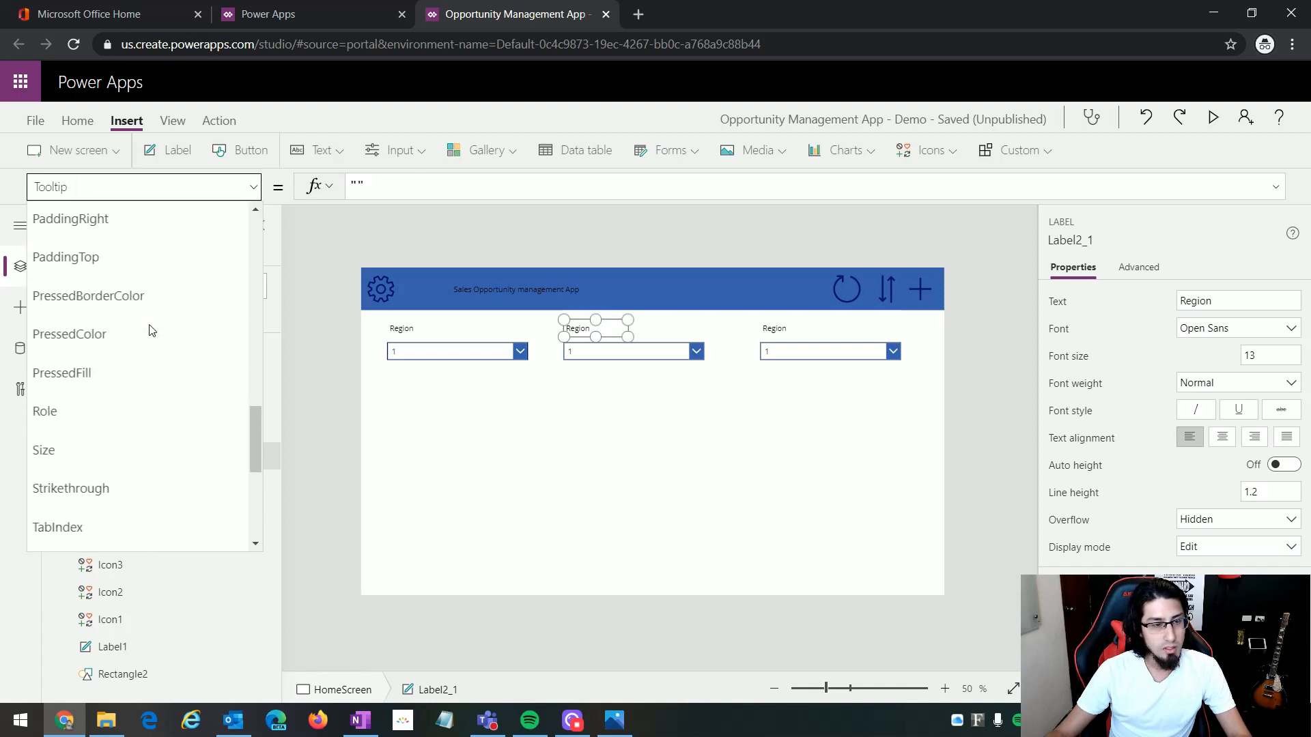
click(122, 382)
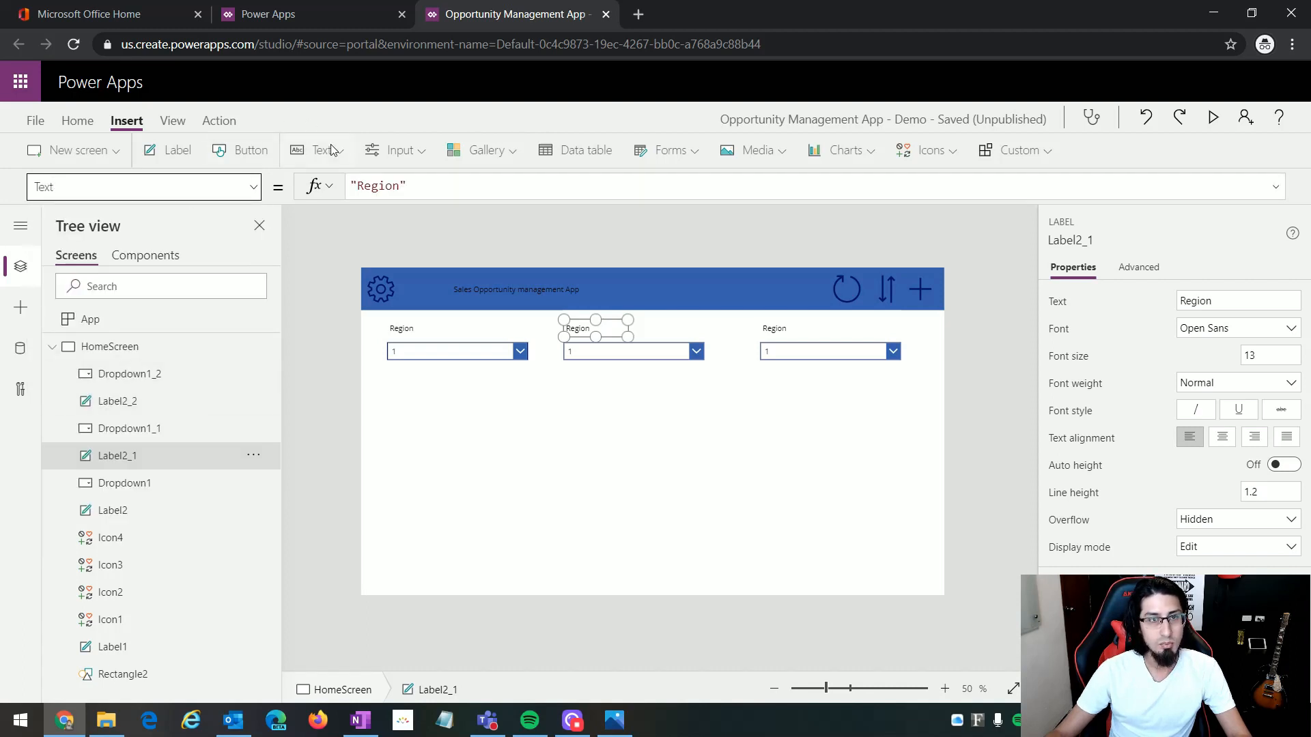
click(396, 185)
drag(398, 186, 351, 186)
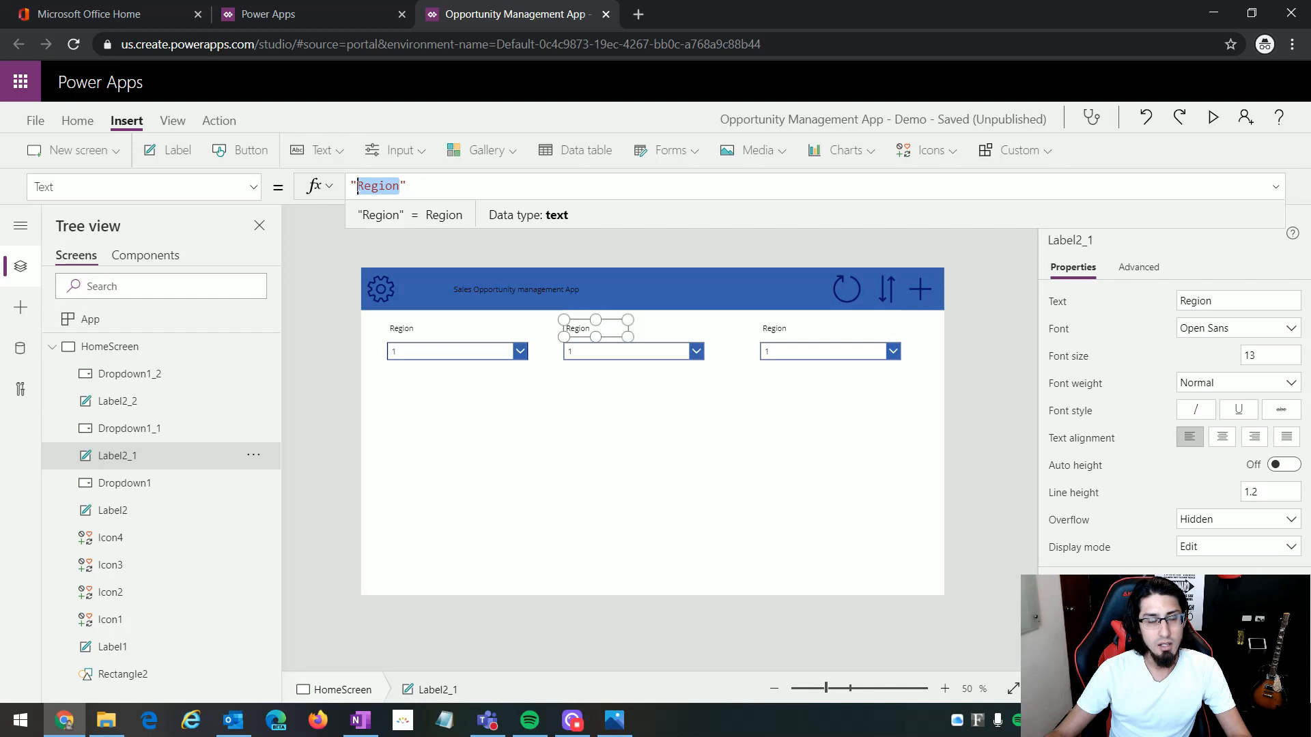
text(Contry)
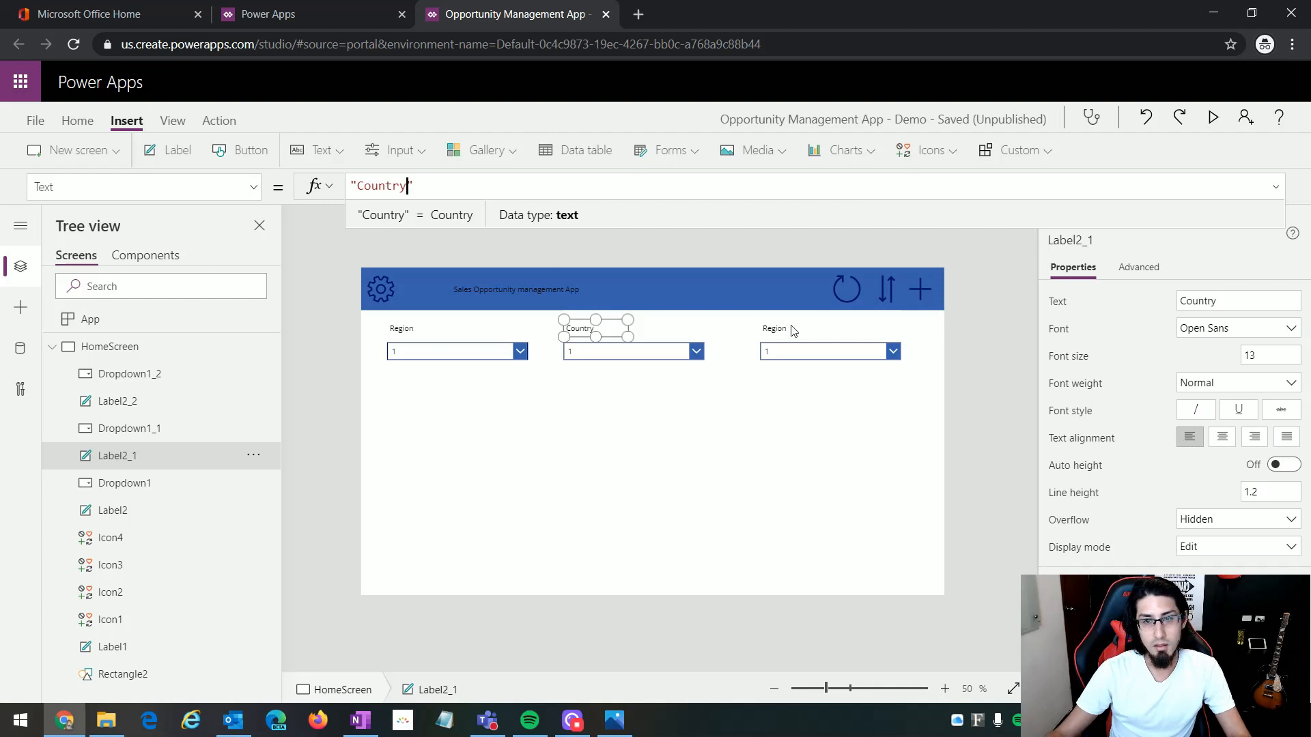
Step: Change the Text property of the label above the third drop down to "Industry"
click(792, 330)
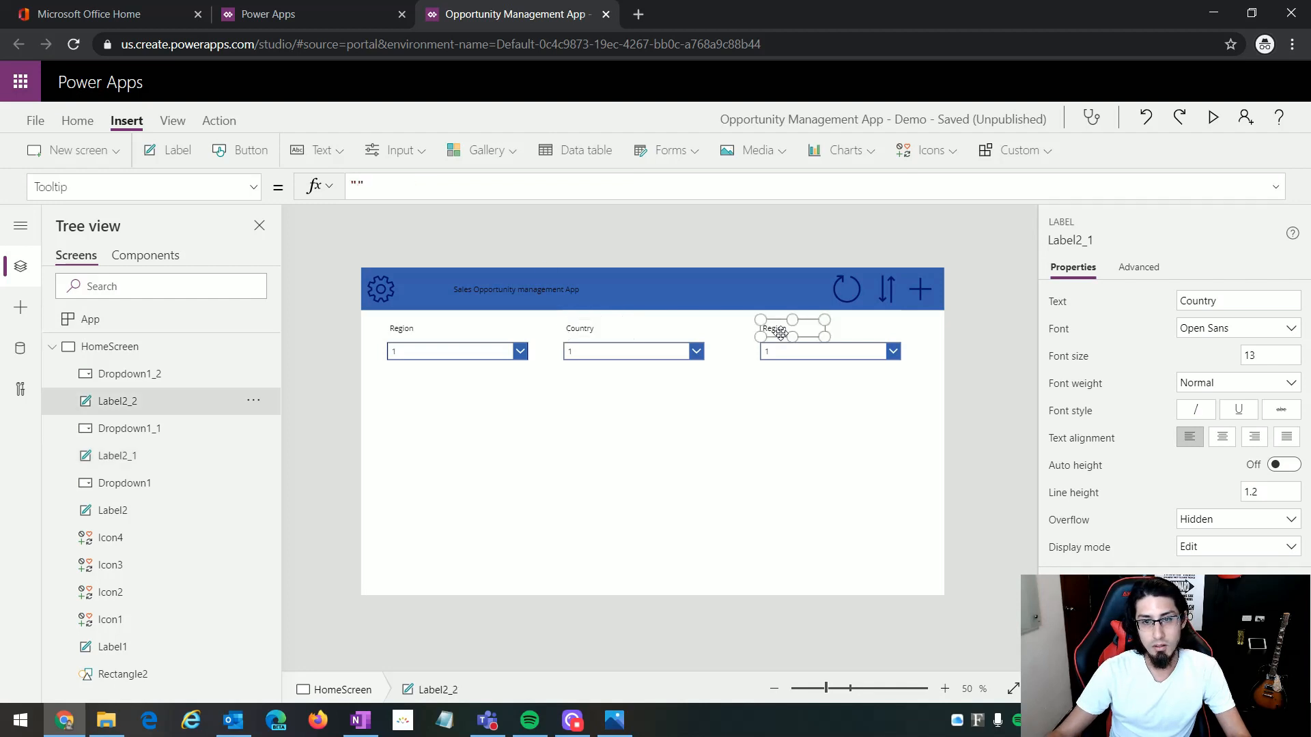
click(257, 191)
click(135, 385)
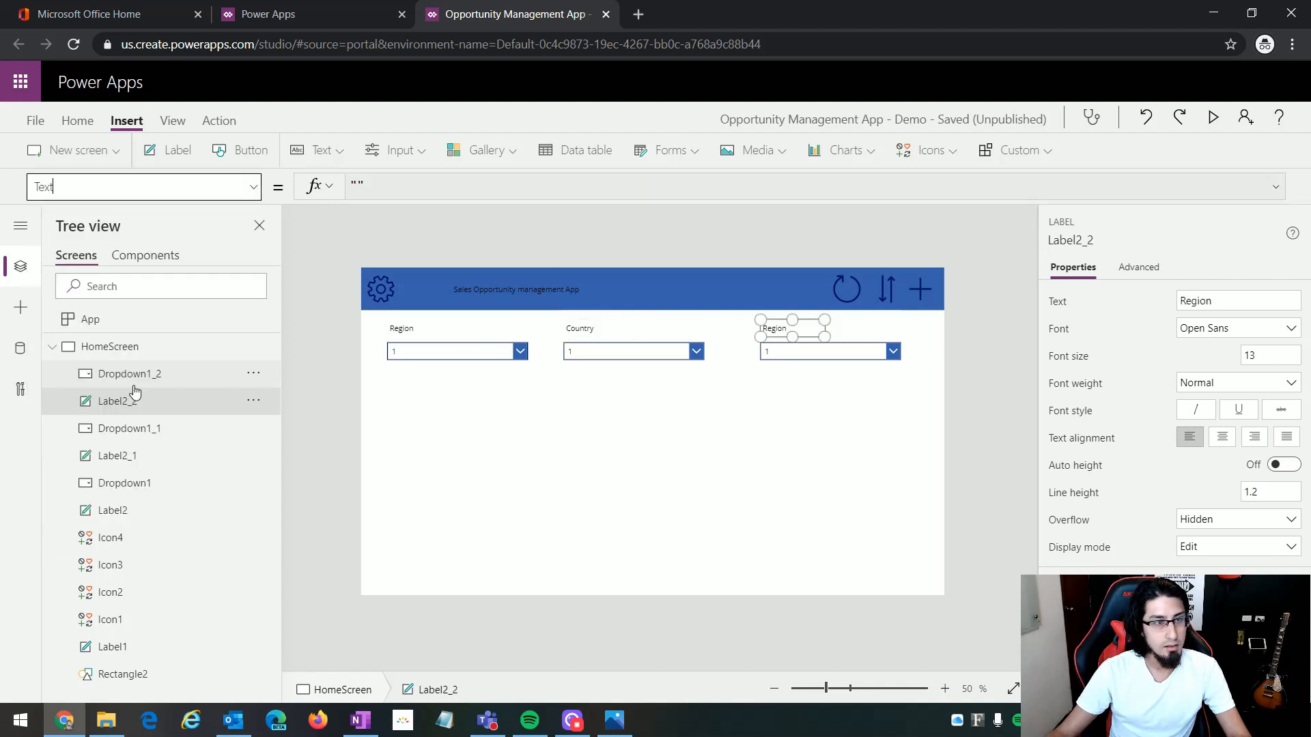
drag(400, 186, 356, 187)
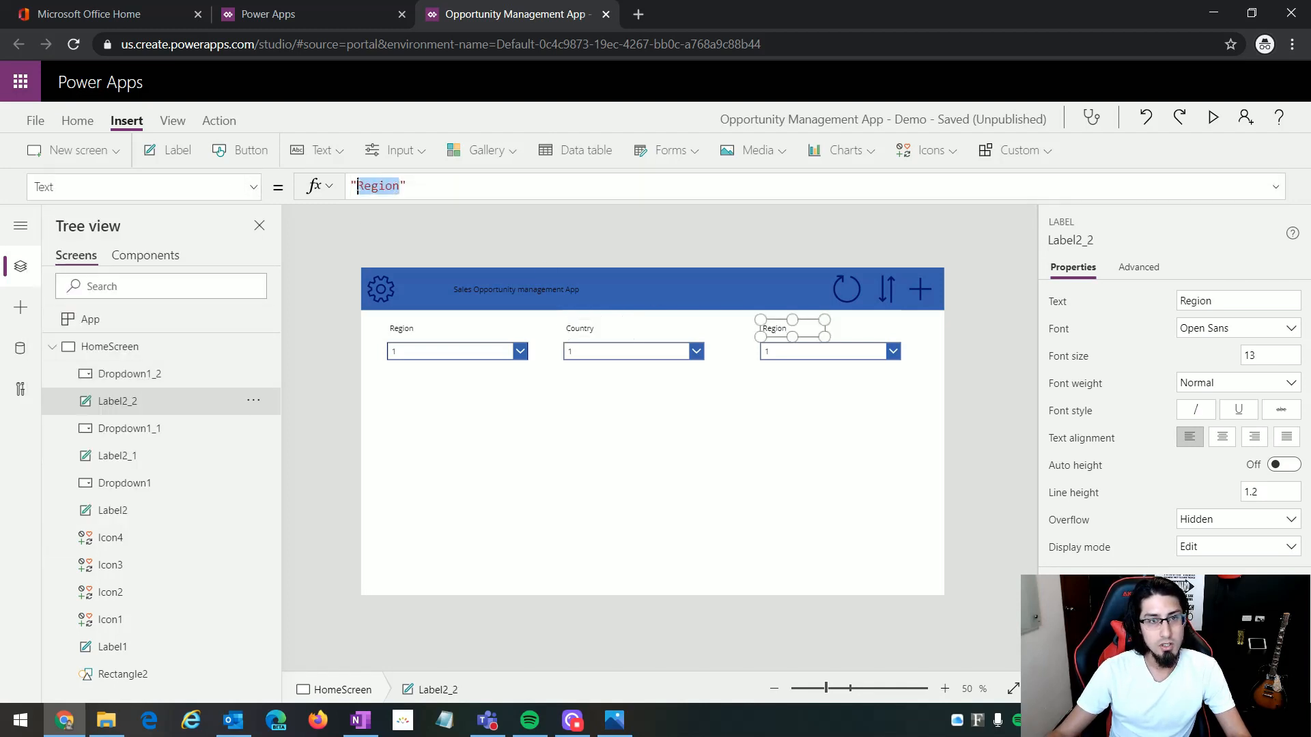
text(Industry)
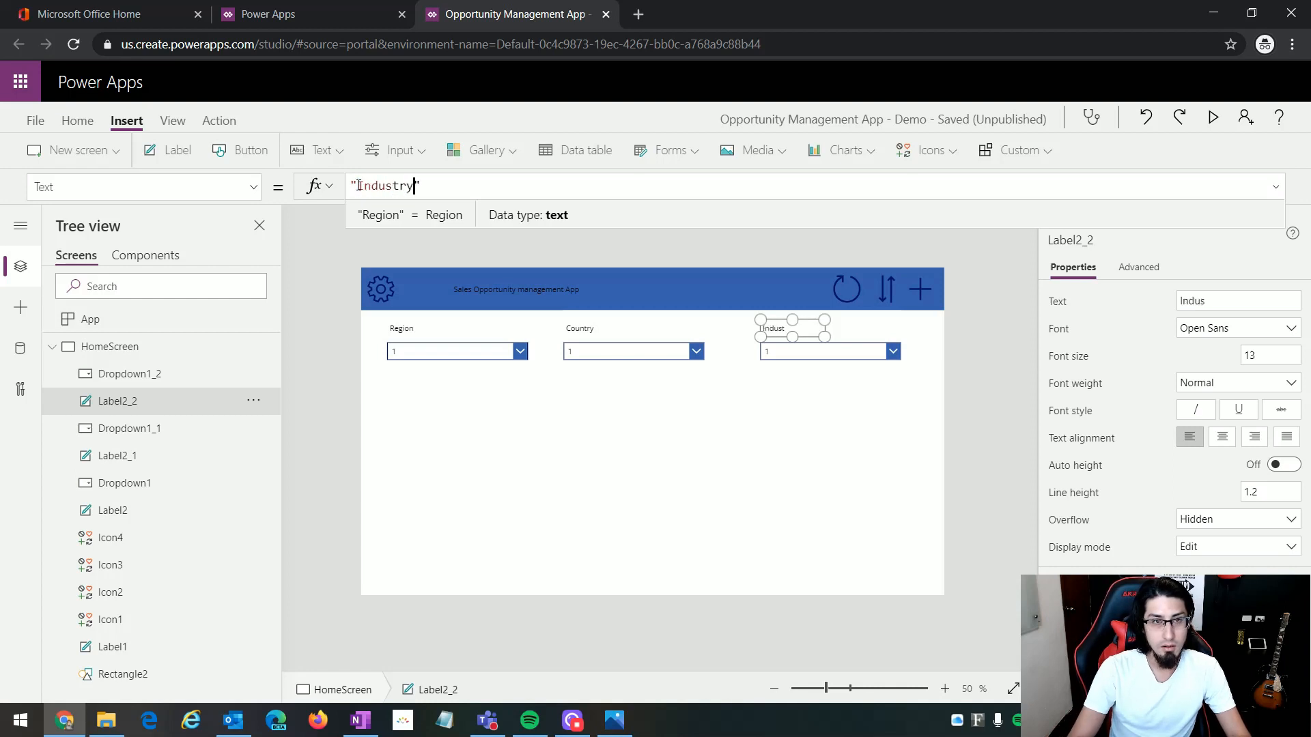
click(539, 421)
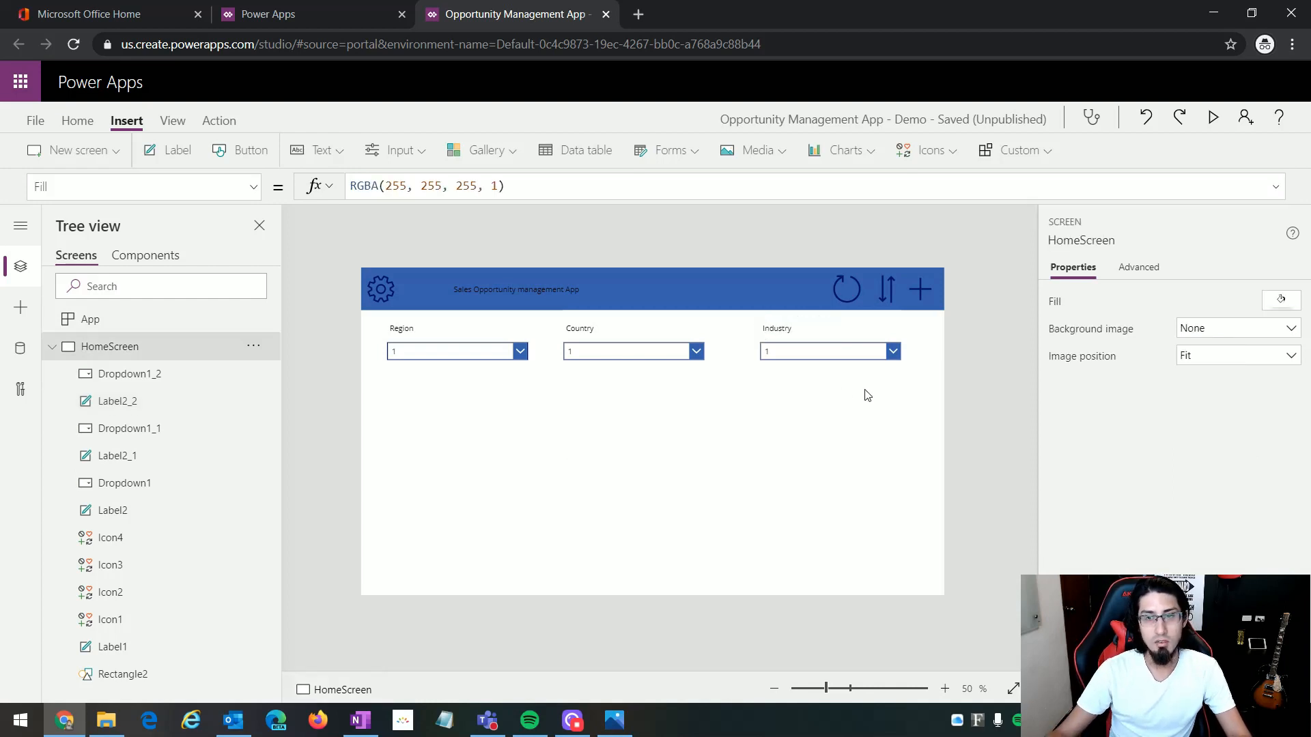
Step: Shift all three label and drop down pairs together slightly to the right to centre the row on the screen
drag(922, 390, 359, 311)
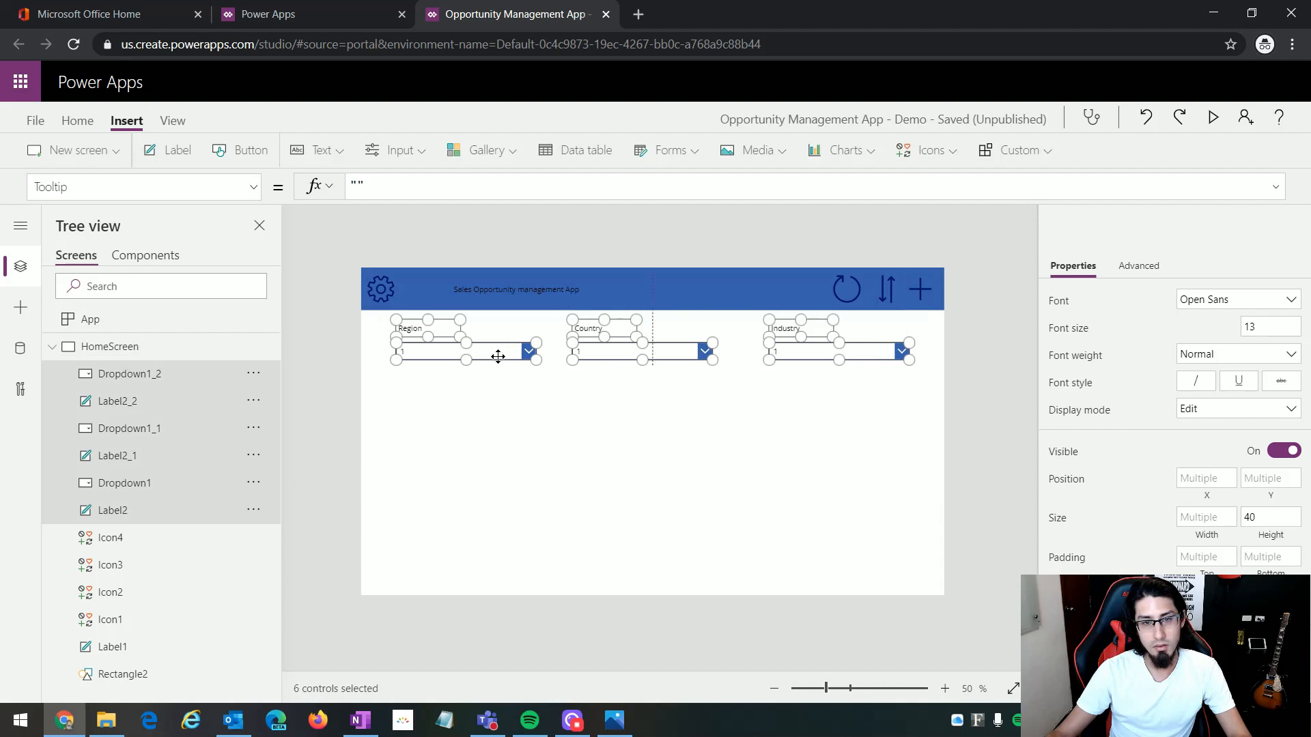
click(632, 484)
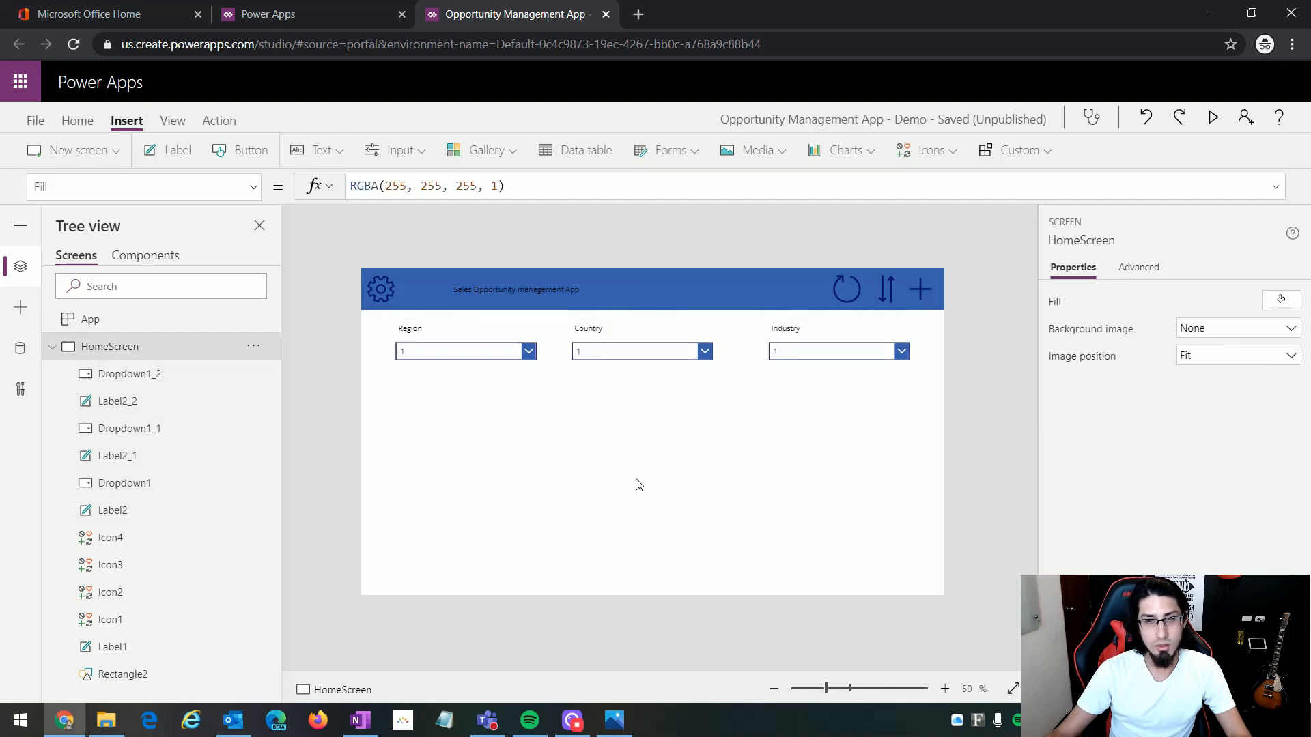
Step: Following the mockup, duplicate the Region label and place the copy just below the Region drop down, roughly left-aligned with it
click(614, 720)
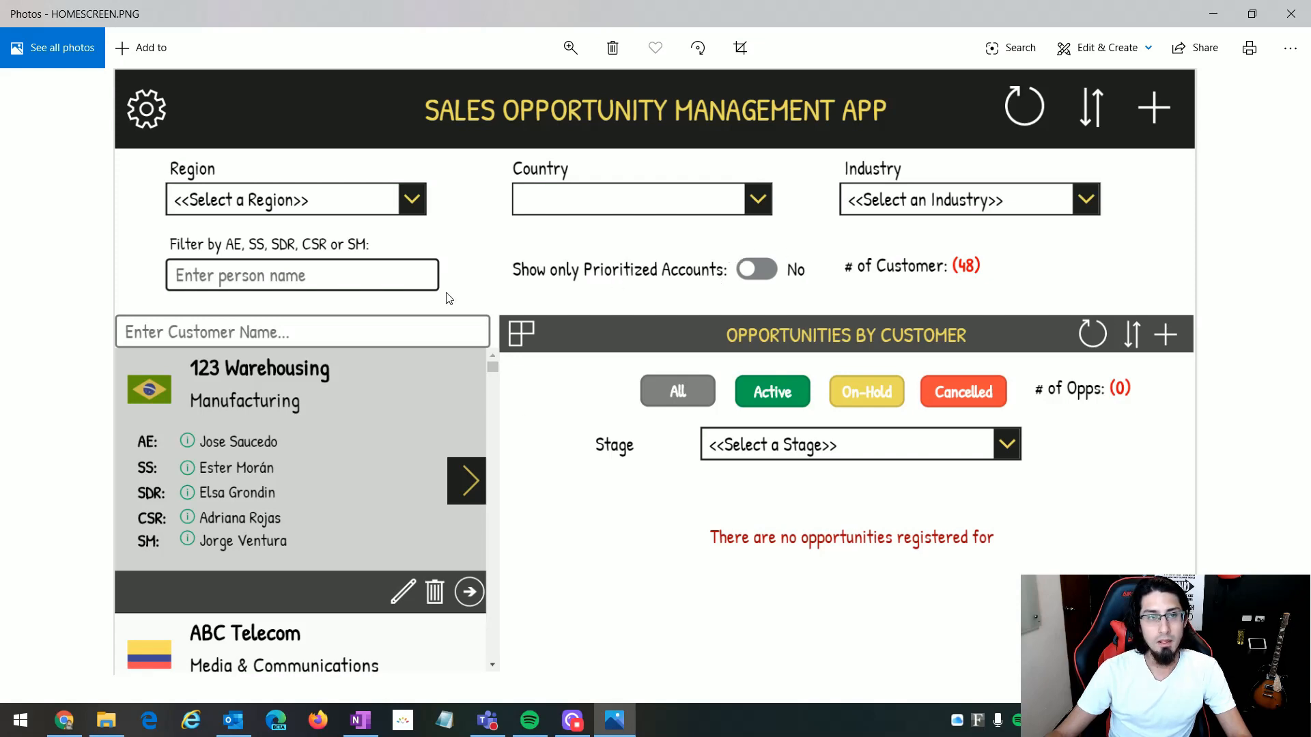
click(626, 715)
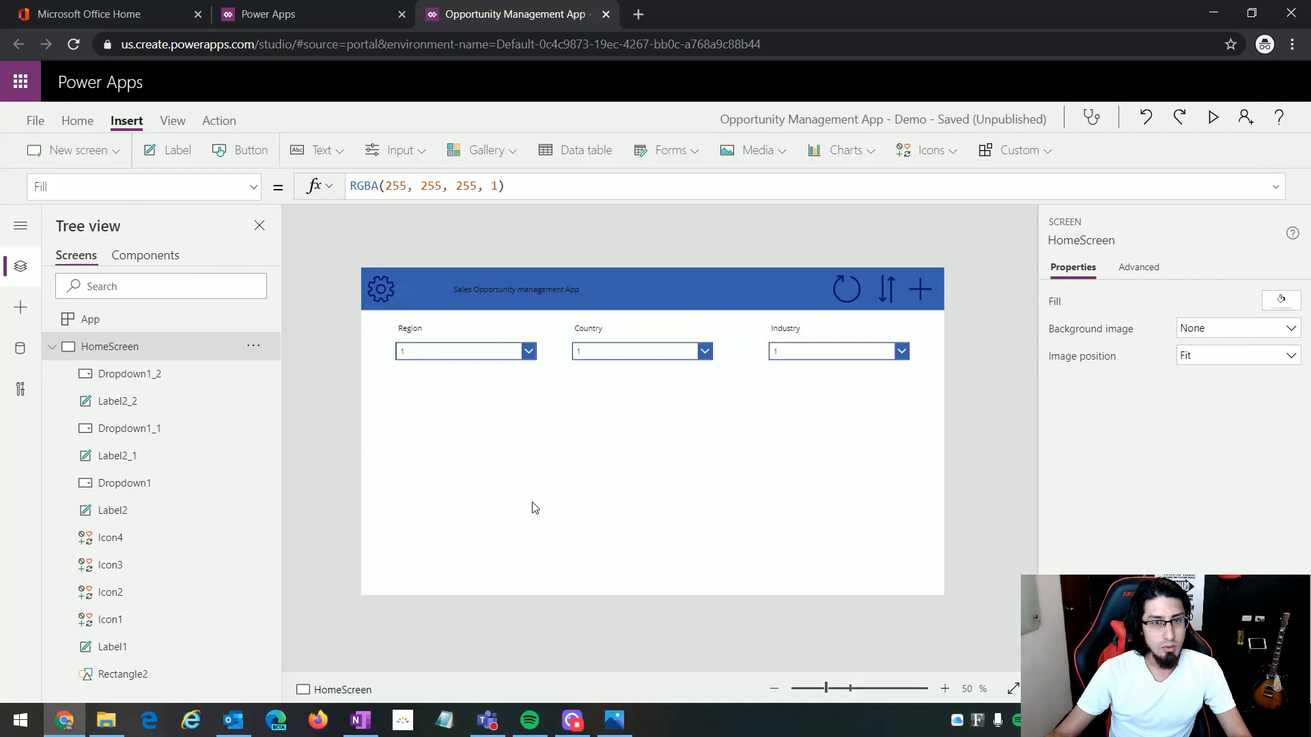
click(430, 331)
key(ctrl+c)
click(439, 430)
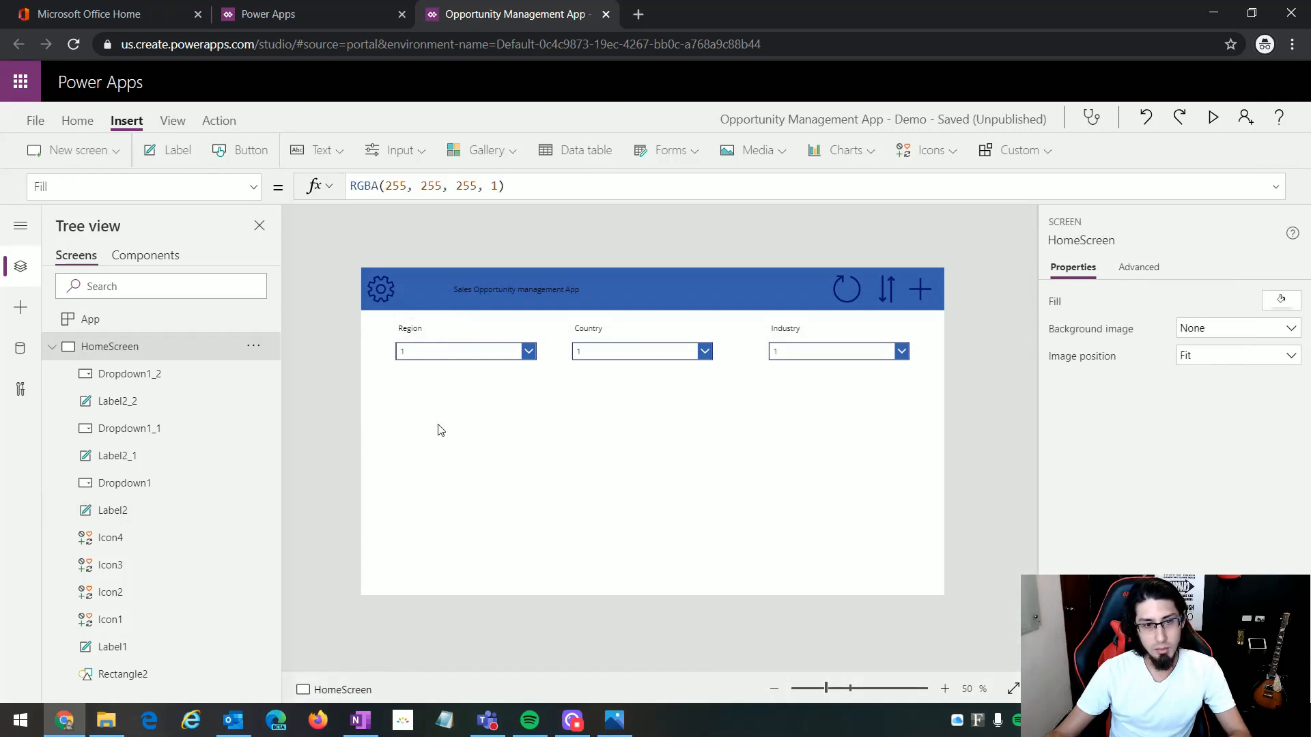
key(ctrl+v)
drag(413, 293, 442, 388)
Step: Set the copied label's text to "Filter by AE, SS, SDR, SM:" and widen the label so the text fits on one line
click(614, 720)
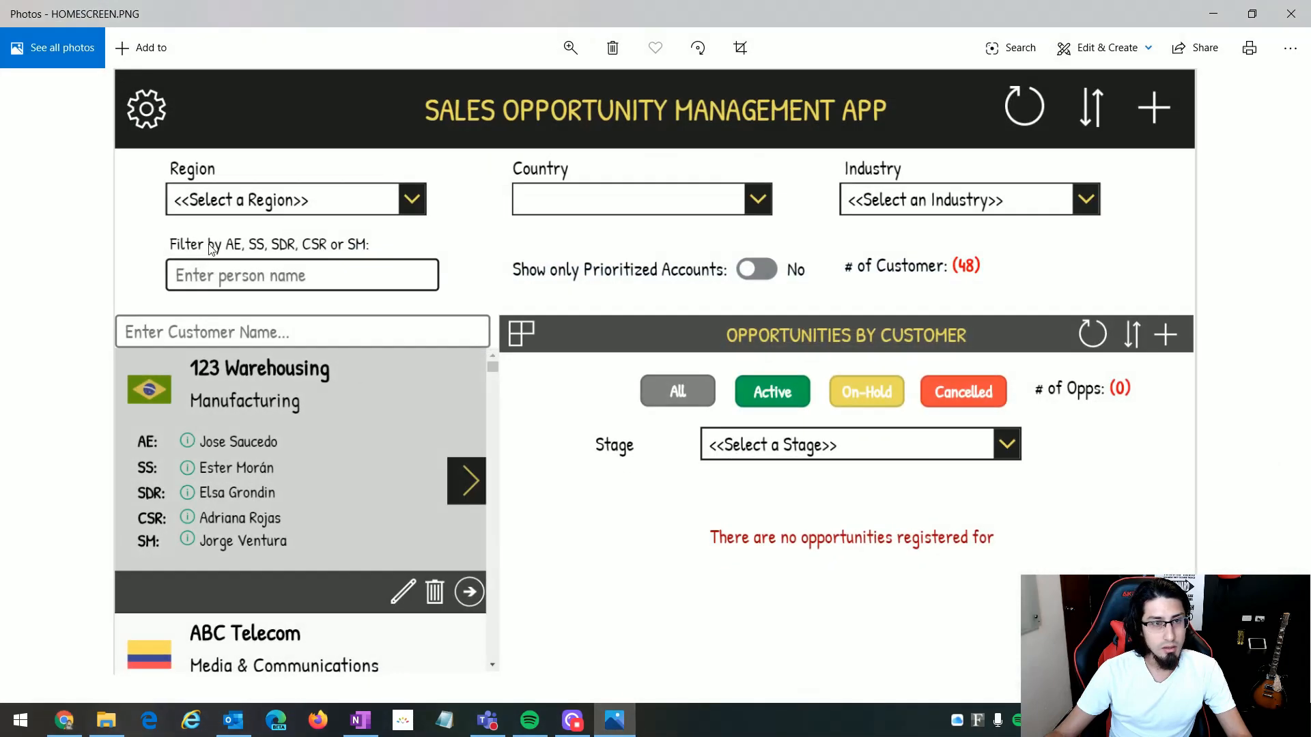
click(614, 723)
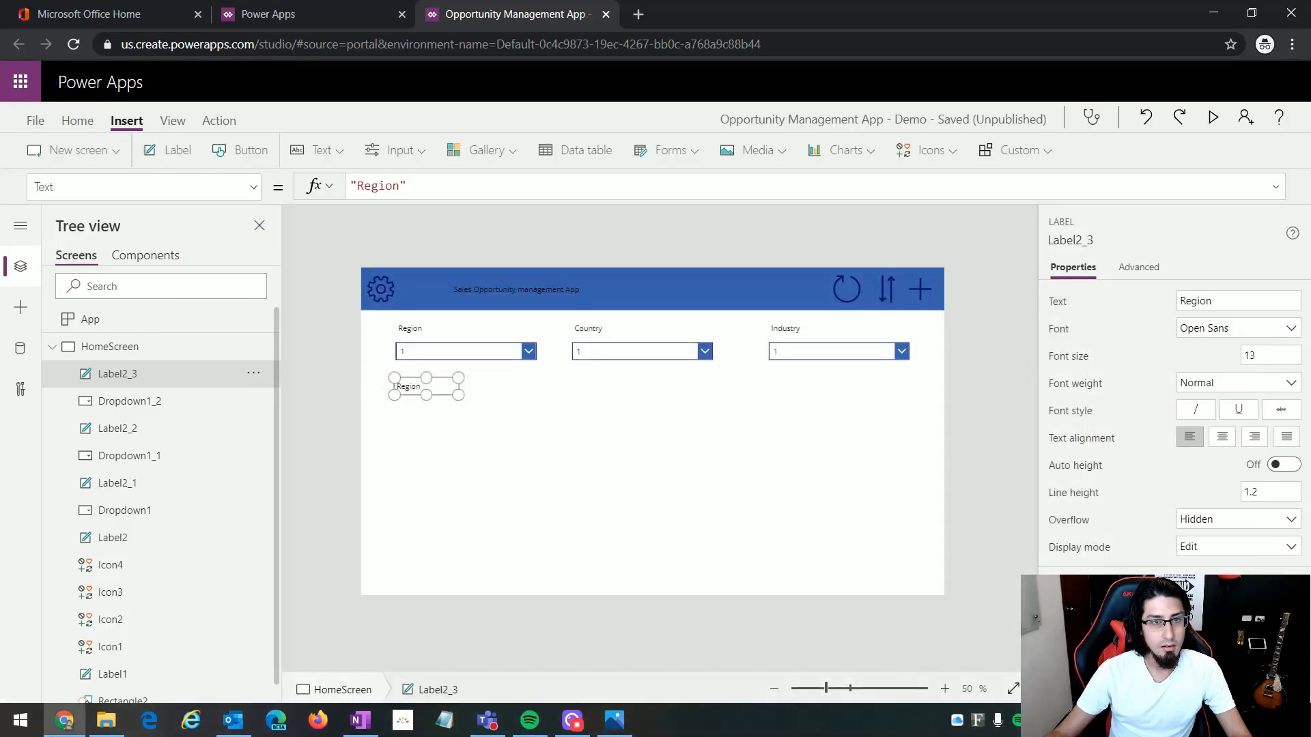
drag(400, 185, 357, 186)
text(Filter by )
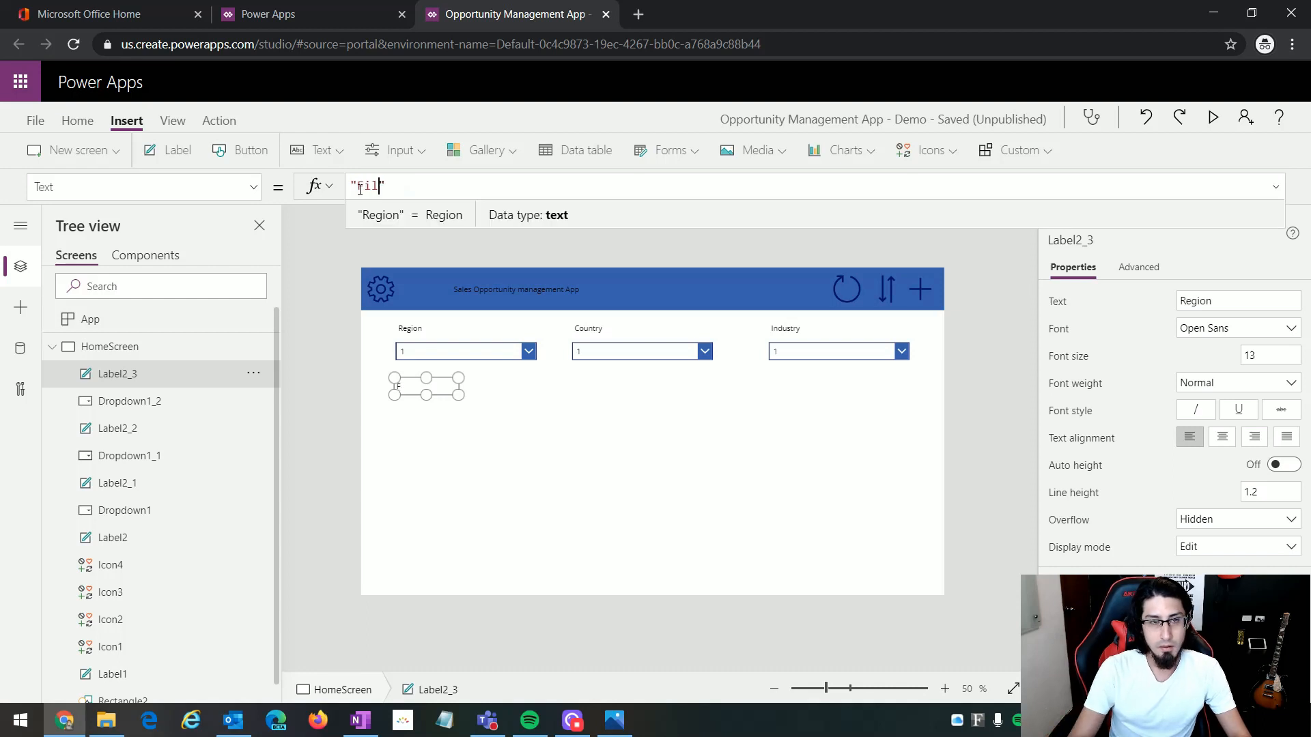
text(AE,)
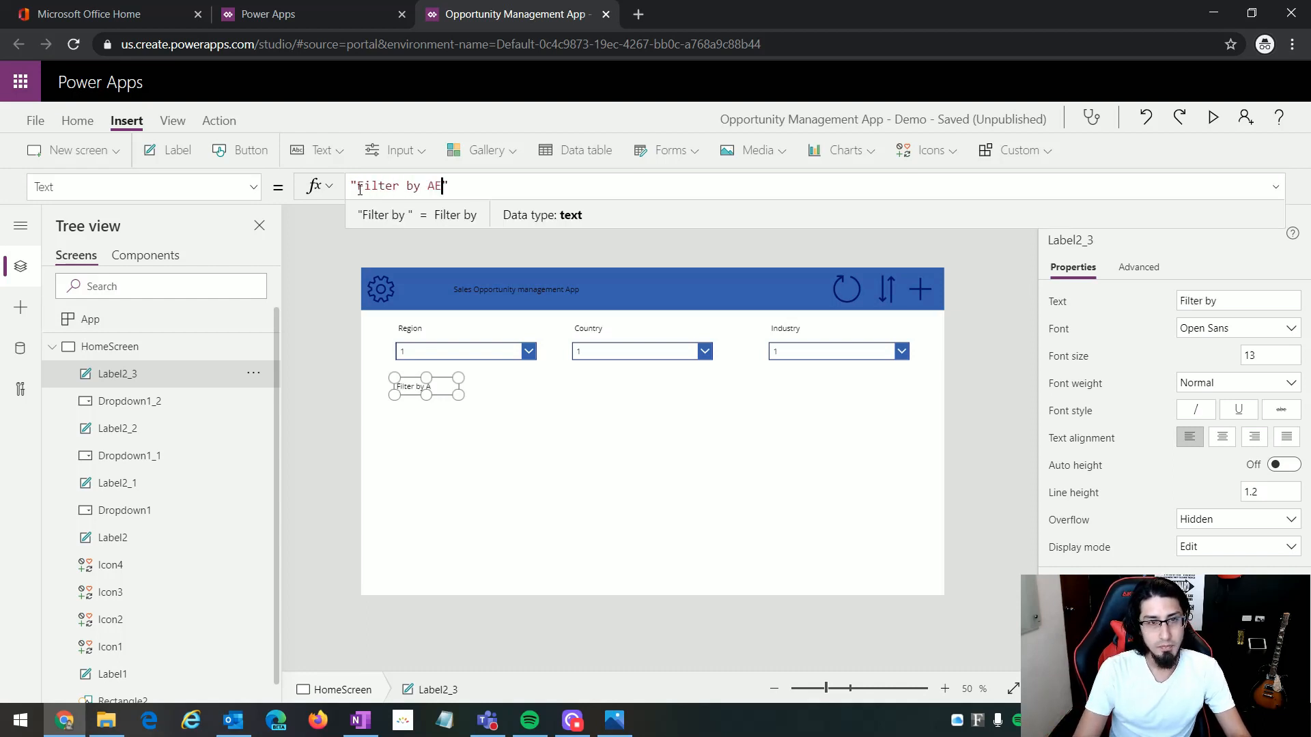
key(alt+Tab)
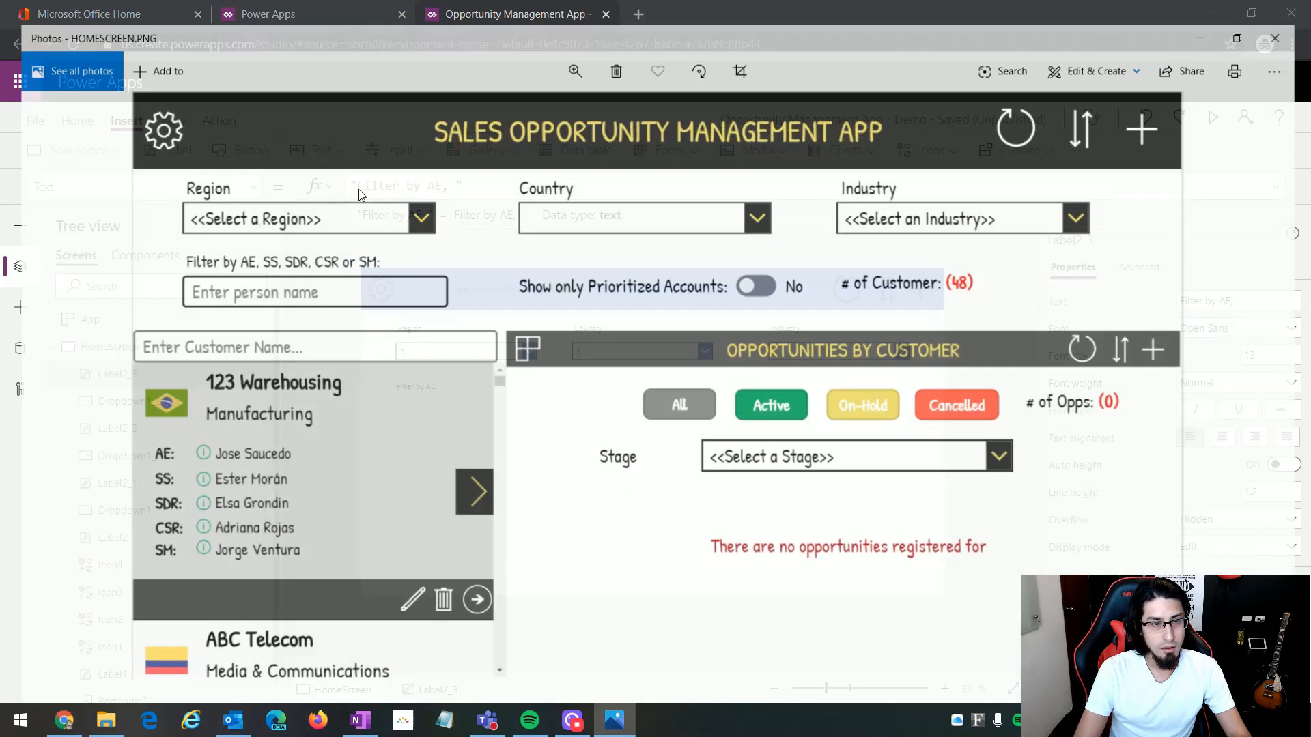
key(alt+Tab)
text(SS)
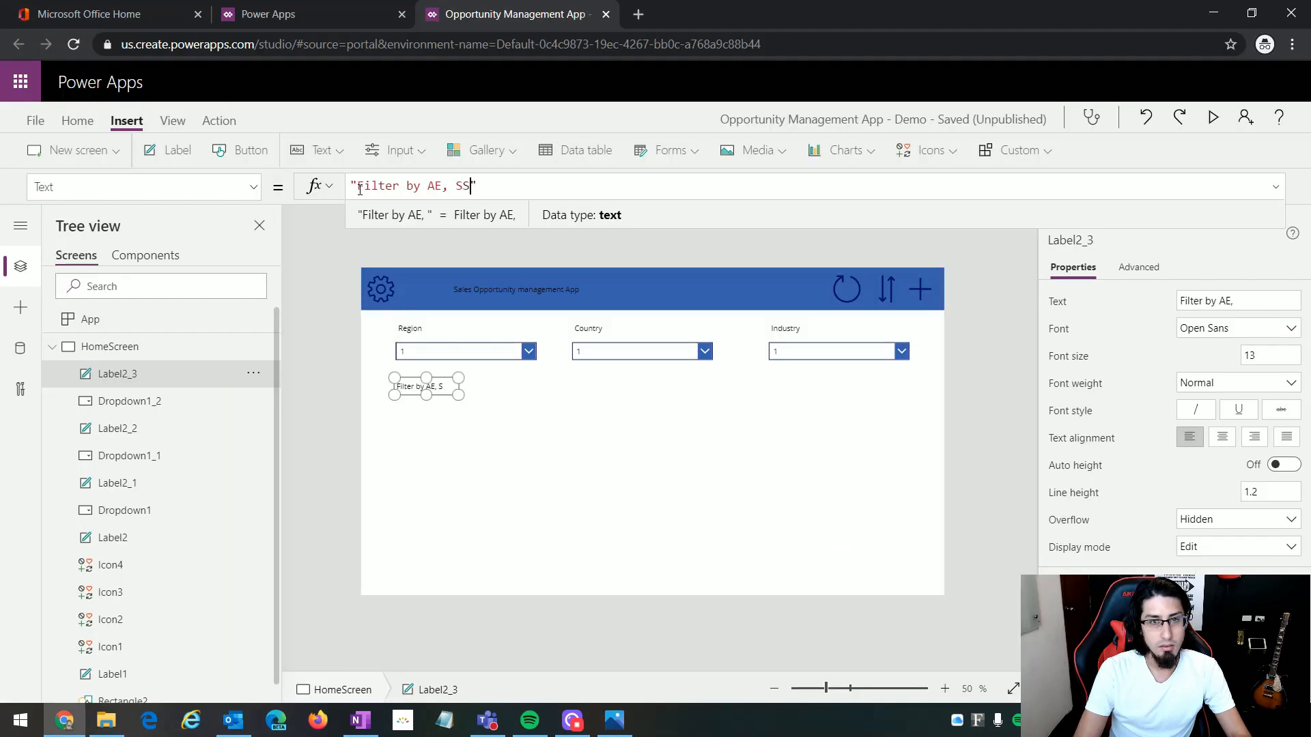
text(, SDR, SM)
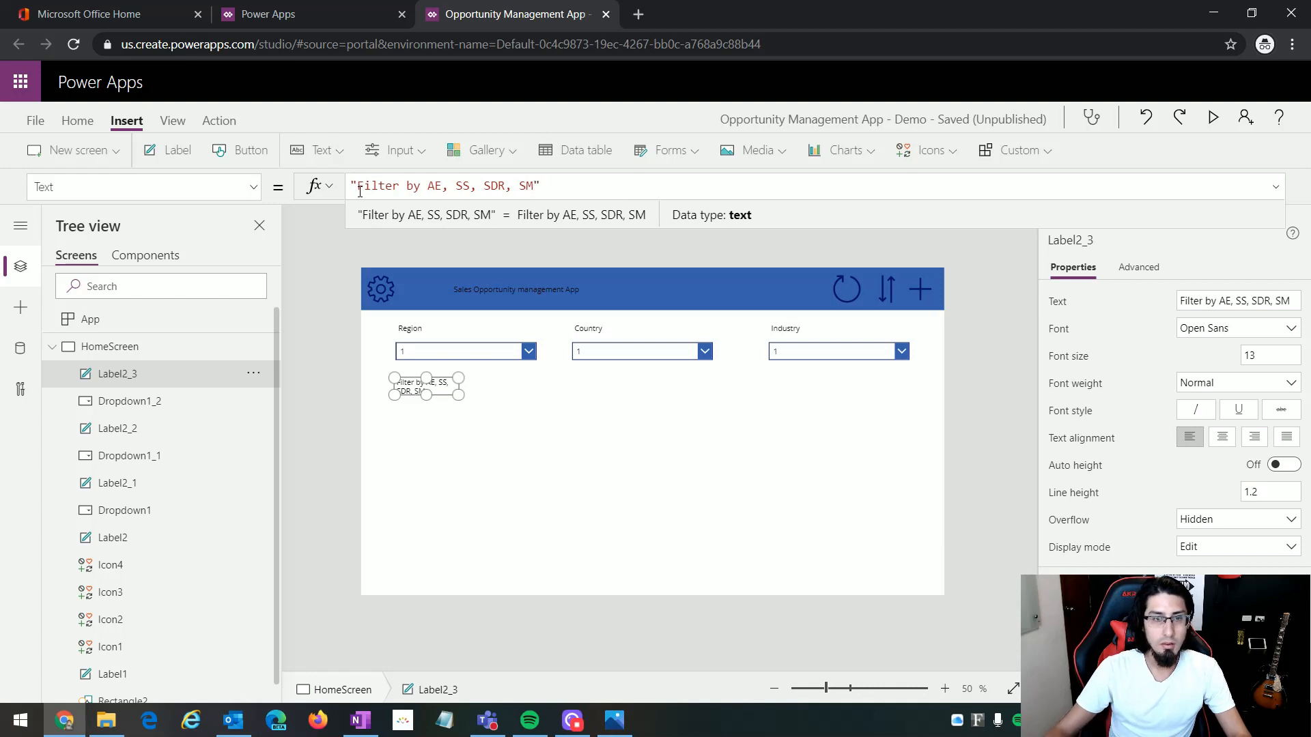
text(:)
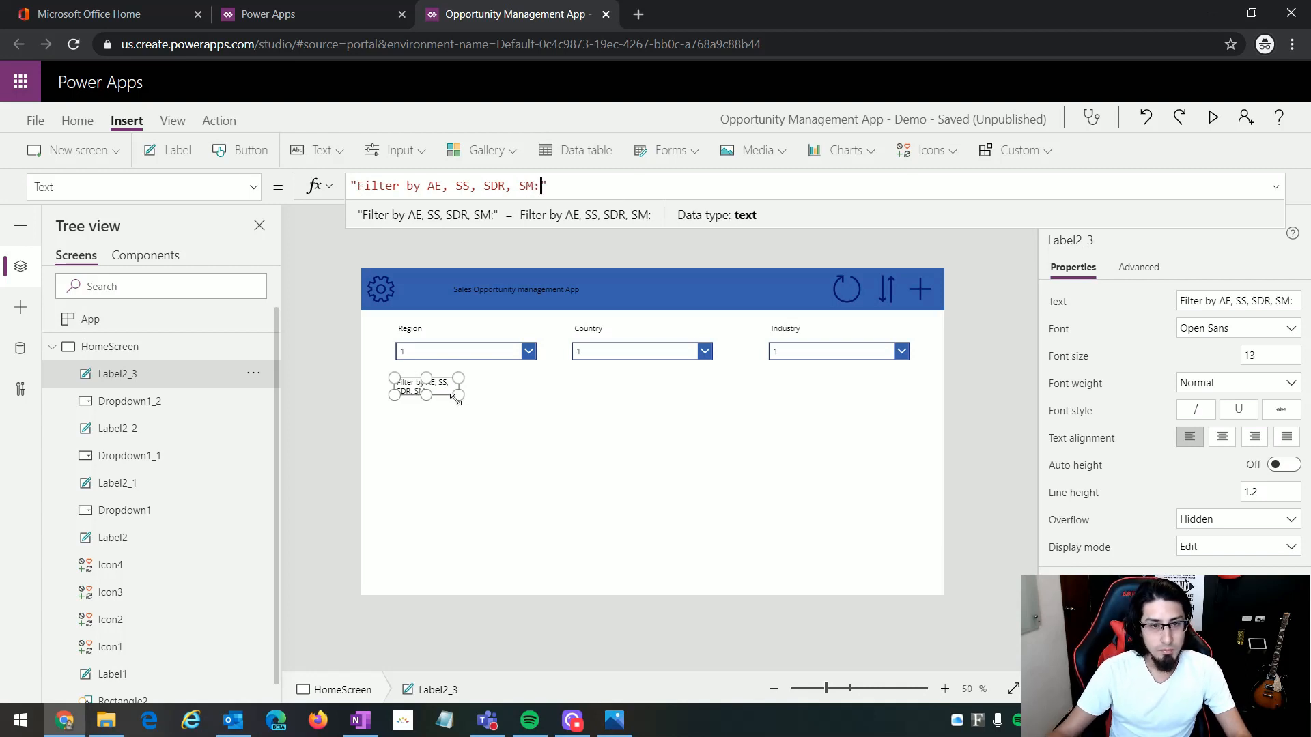
drag(458, 394, 538, 398)
click(505, 449)
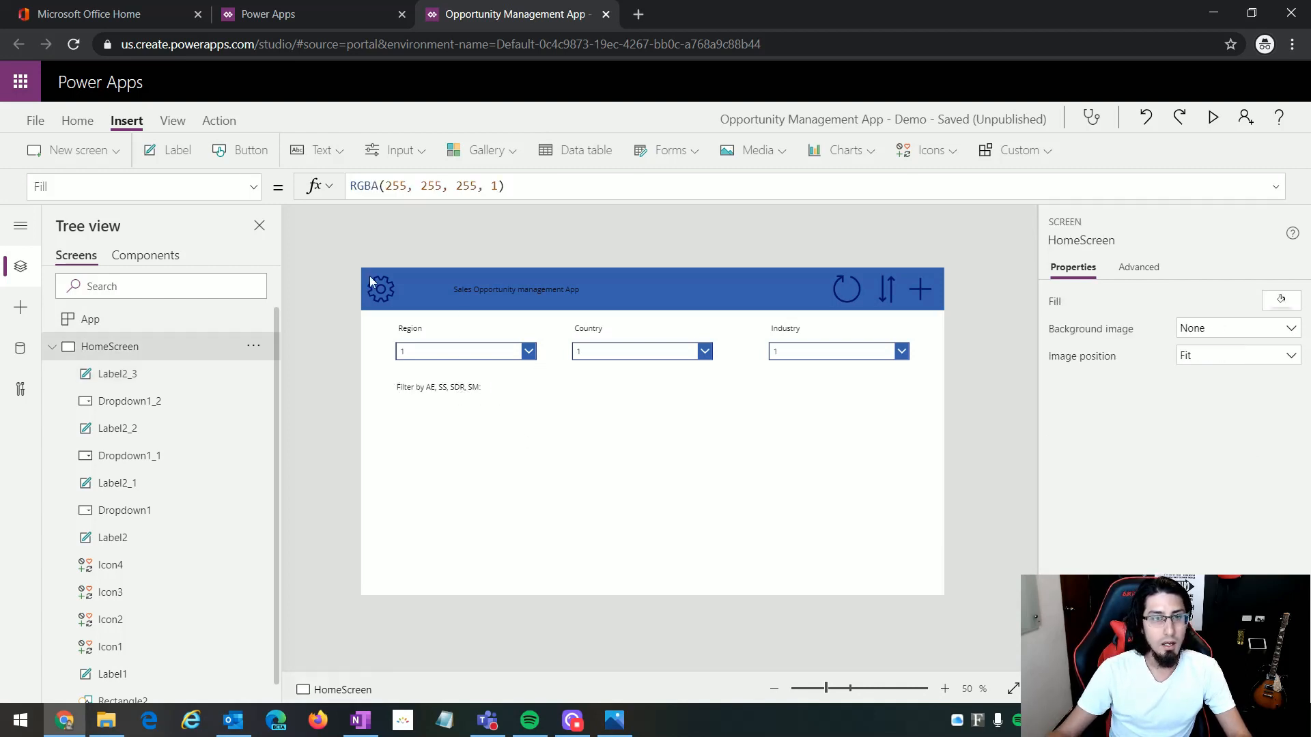
Step: Insert a text input and place it directly beneath the "Filter by AE, SS, SDR, SM:" label, left-aligned with it
click(338, 151)
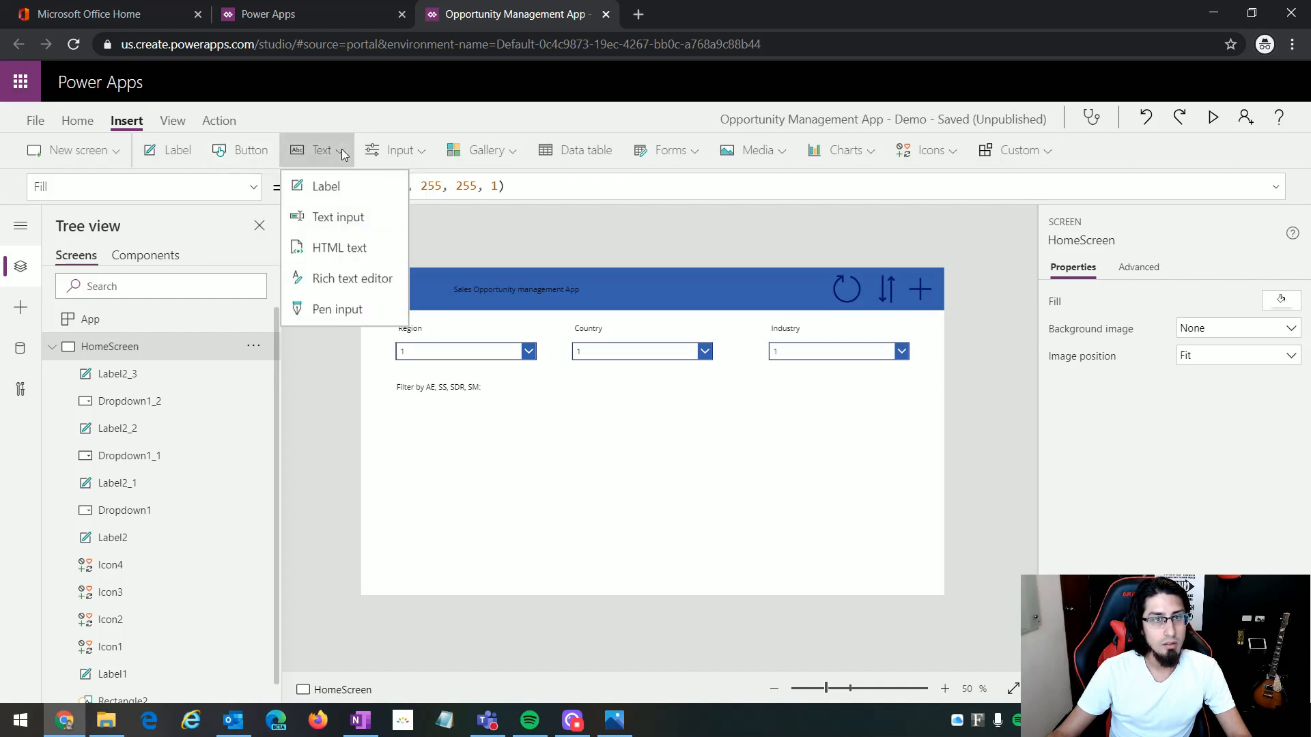
click(336, 218)
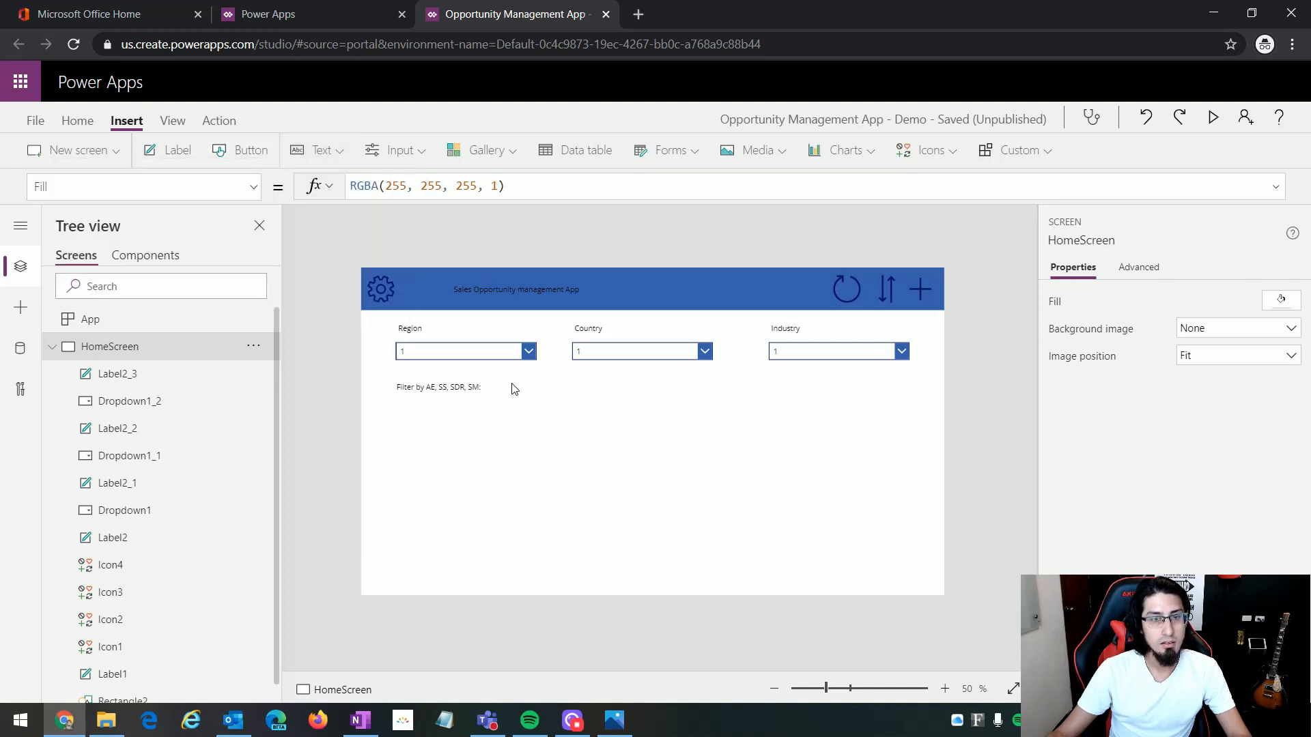
drag(462, 316, 483, 411)
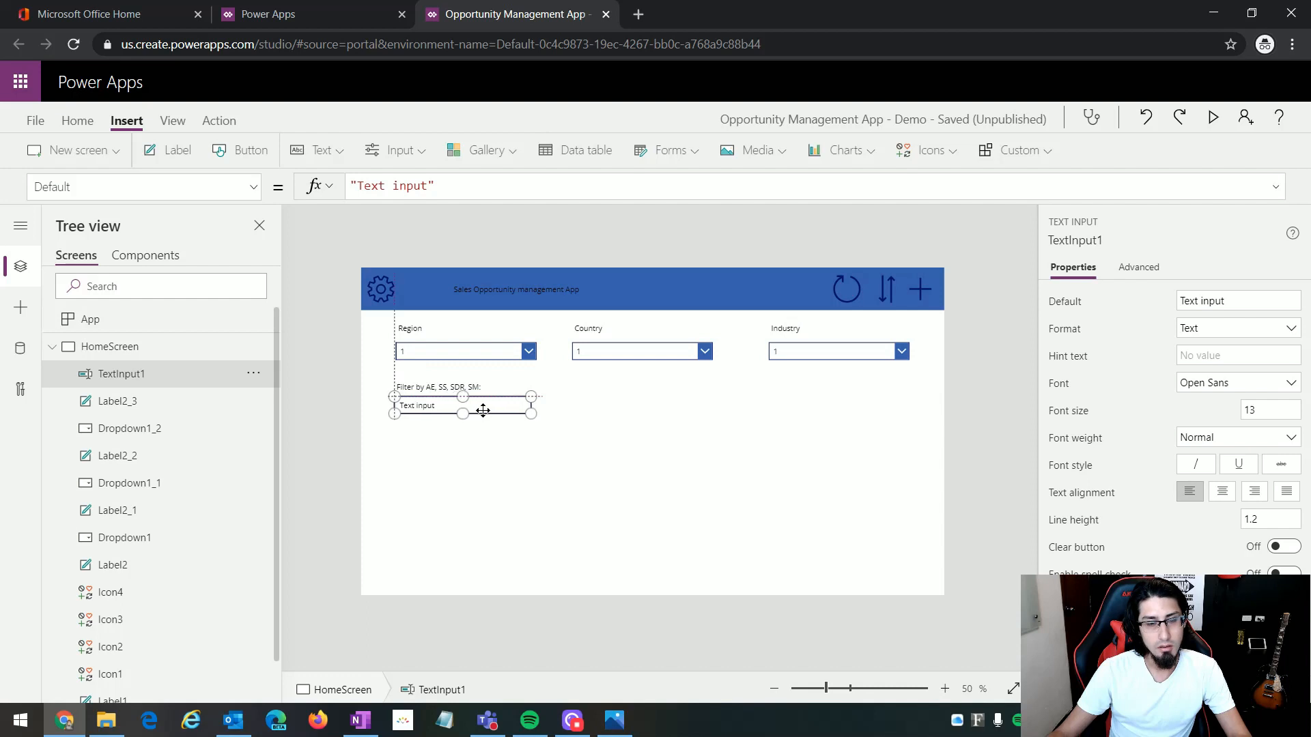
Step: Duplicate the "Filter by AE, SS, SDR, SM:" label and place the copy below the Country drop down, left-aligned with it
click(506, 453)
click(471, 387)
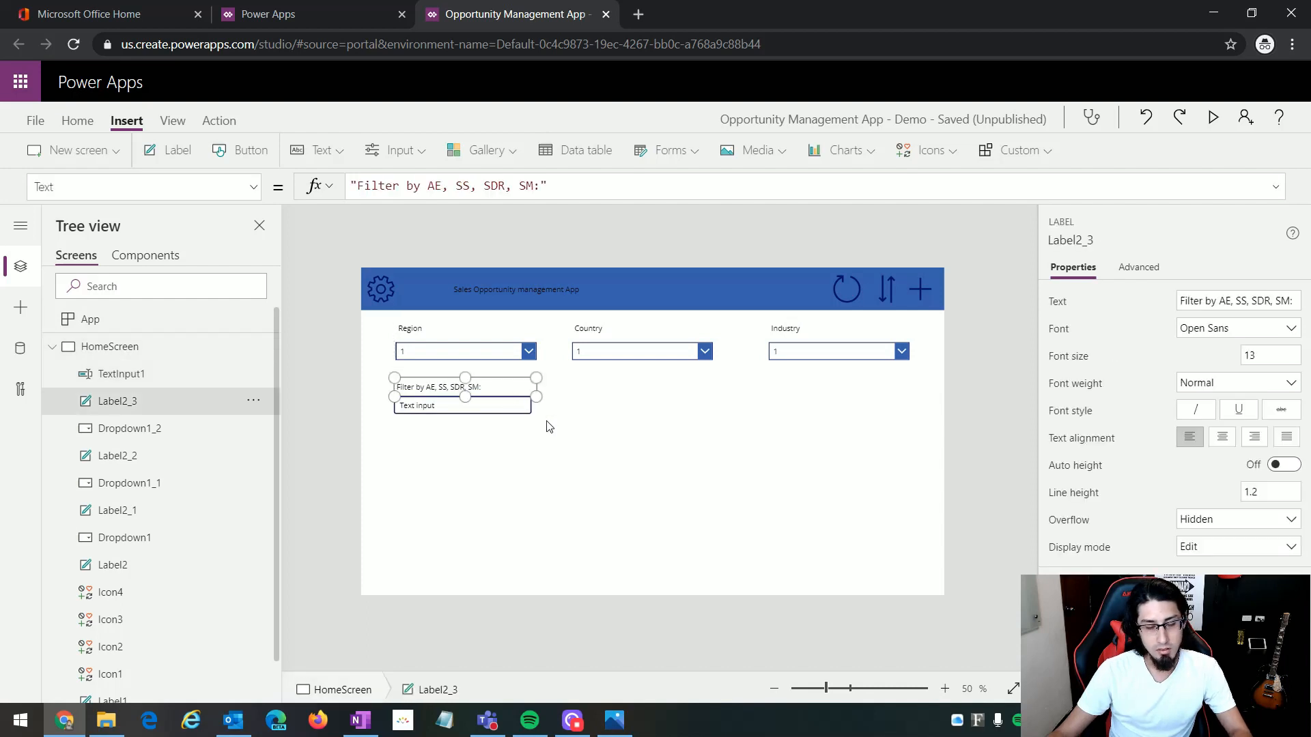
click(610, 431)
key(ctrl+v)
drag(454, 286, 655, 407)
click(684, 465)
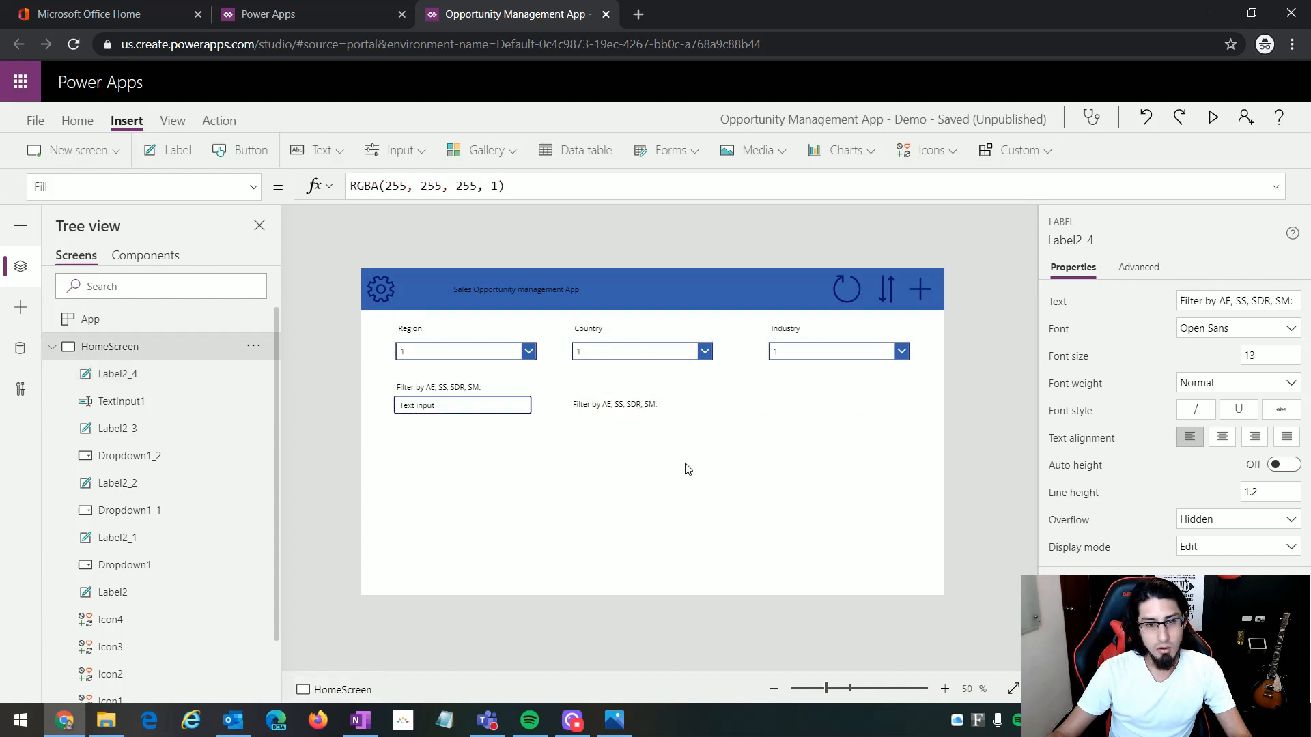
Step: Following the mockup, set the copied label's text to "Show only prioritized accounts:" and narrow the label to fit the text
key(alt+Tab)
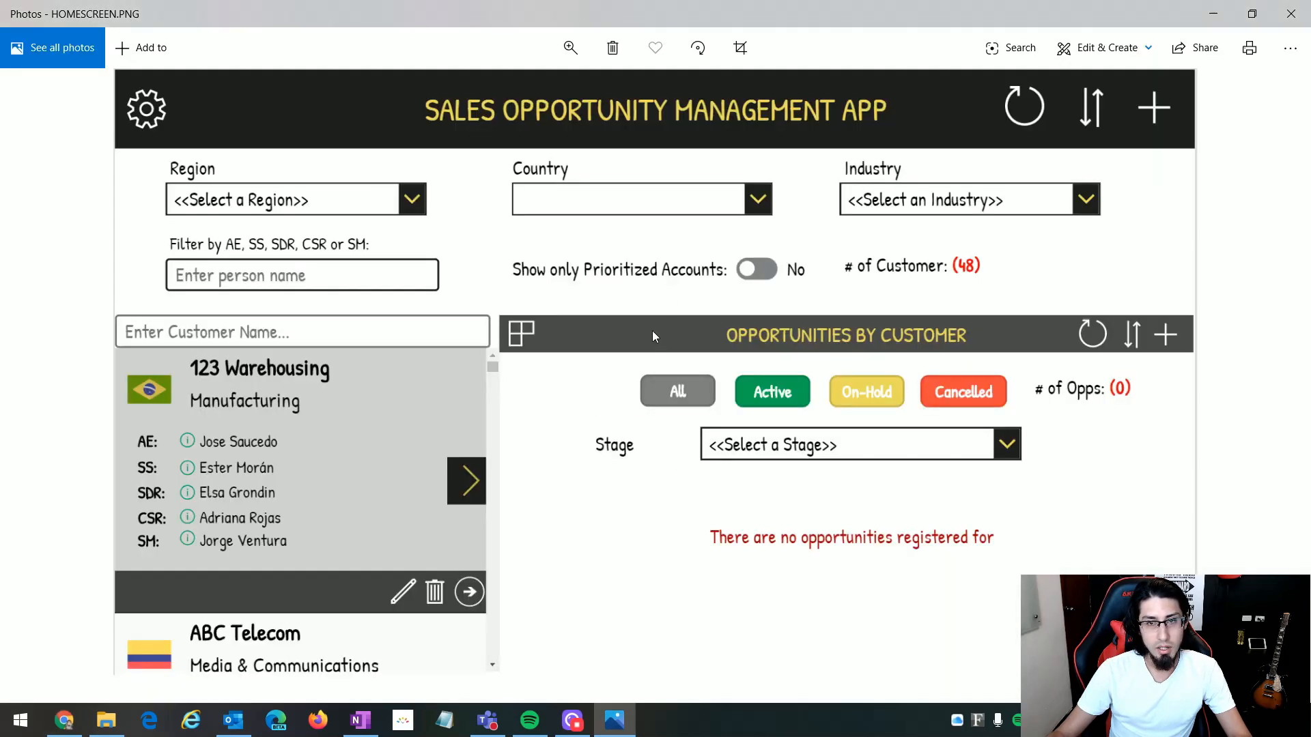
key(alt+Tab)
click(614, 404)
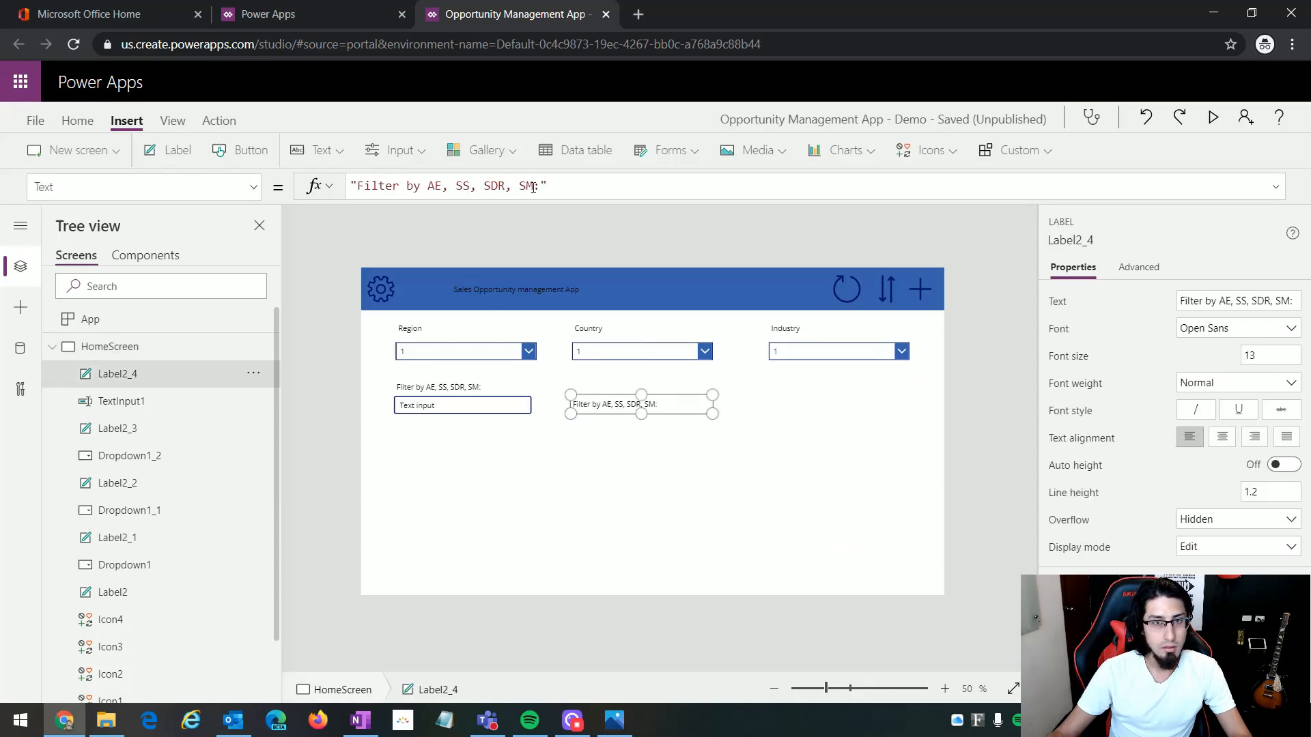
drag(533, 186, 358, 187)
text(S)
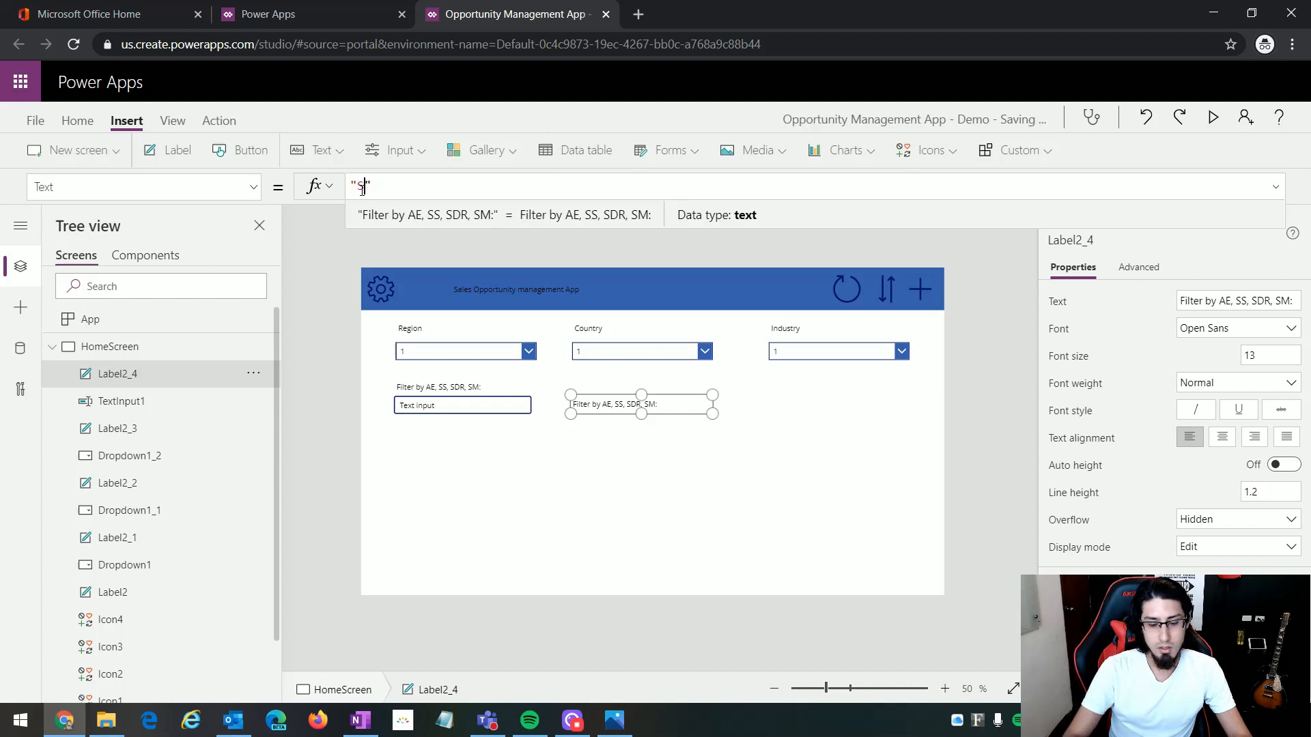
text(how only priorit)
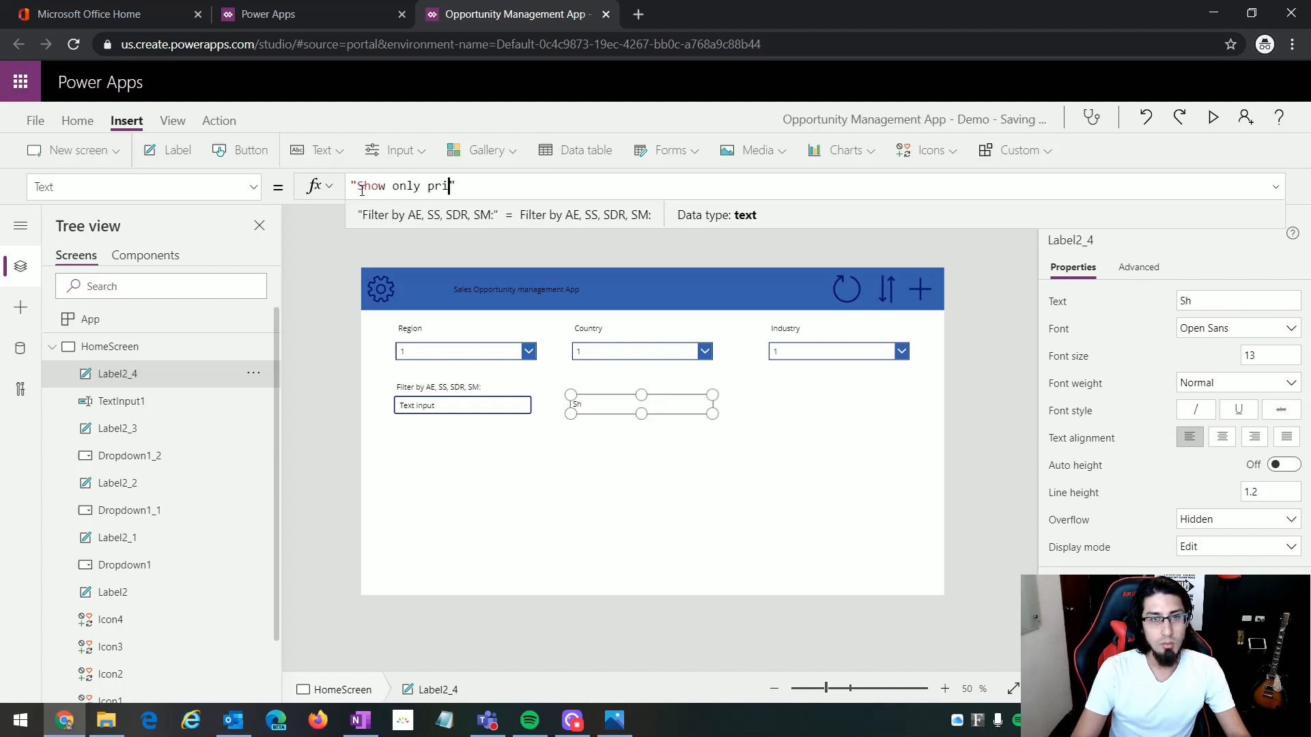
text(ized )
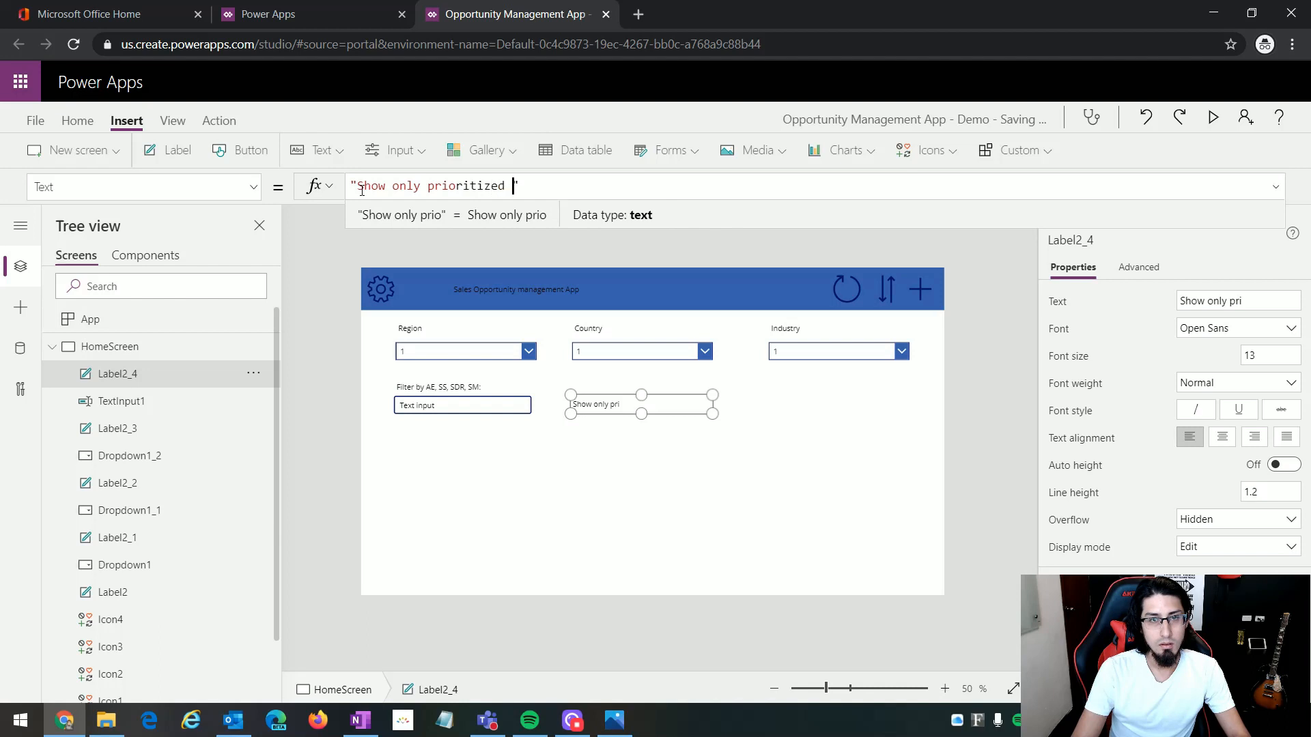
text(accounts:)
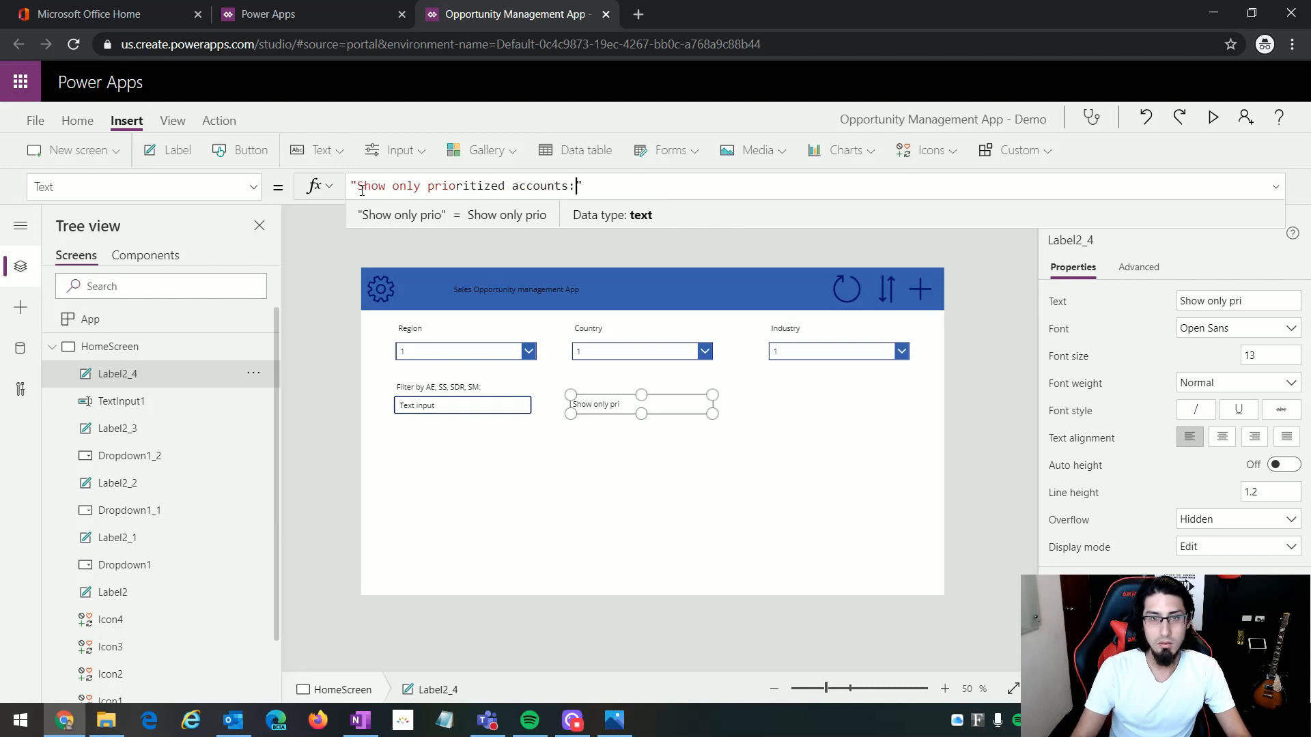
drag(712, 414, 695, 411)
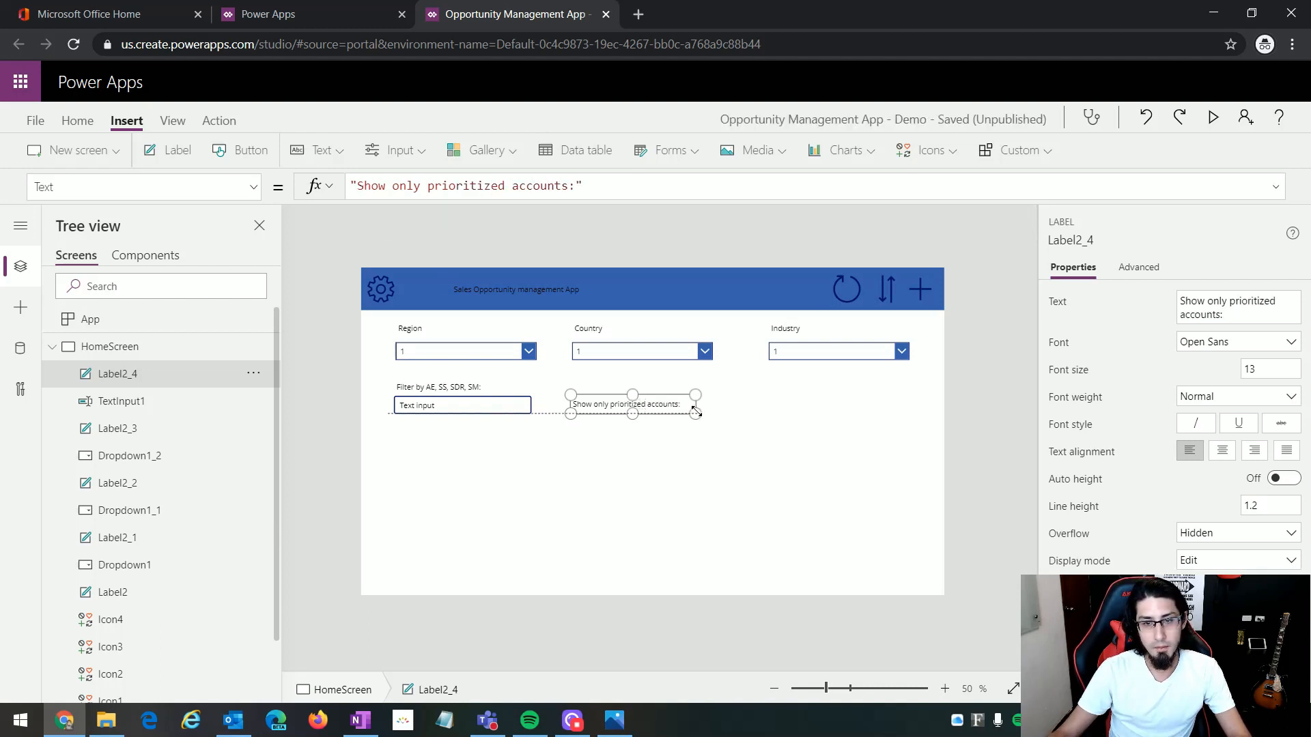
click(731, 419)
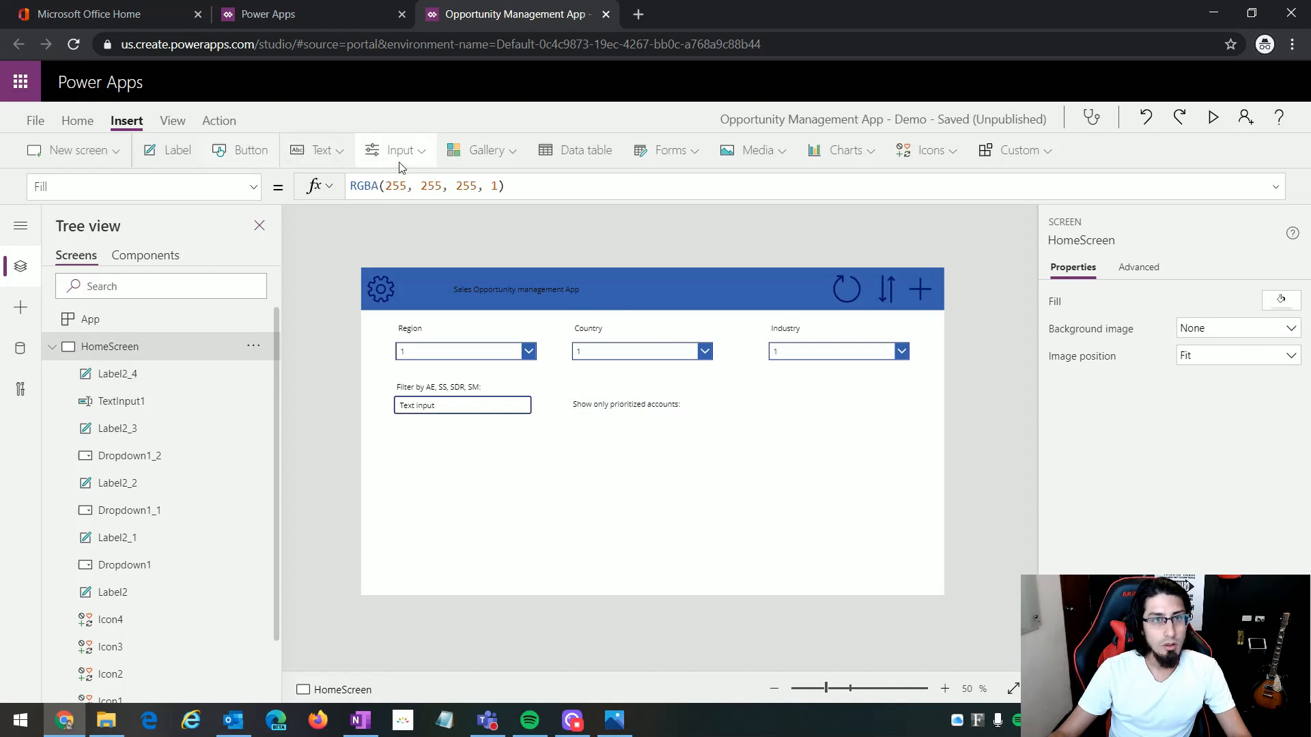
Step: Insert a toggle and place it directly after the "Show only prioritized accounts:" label, level with its text
click(335, 155)
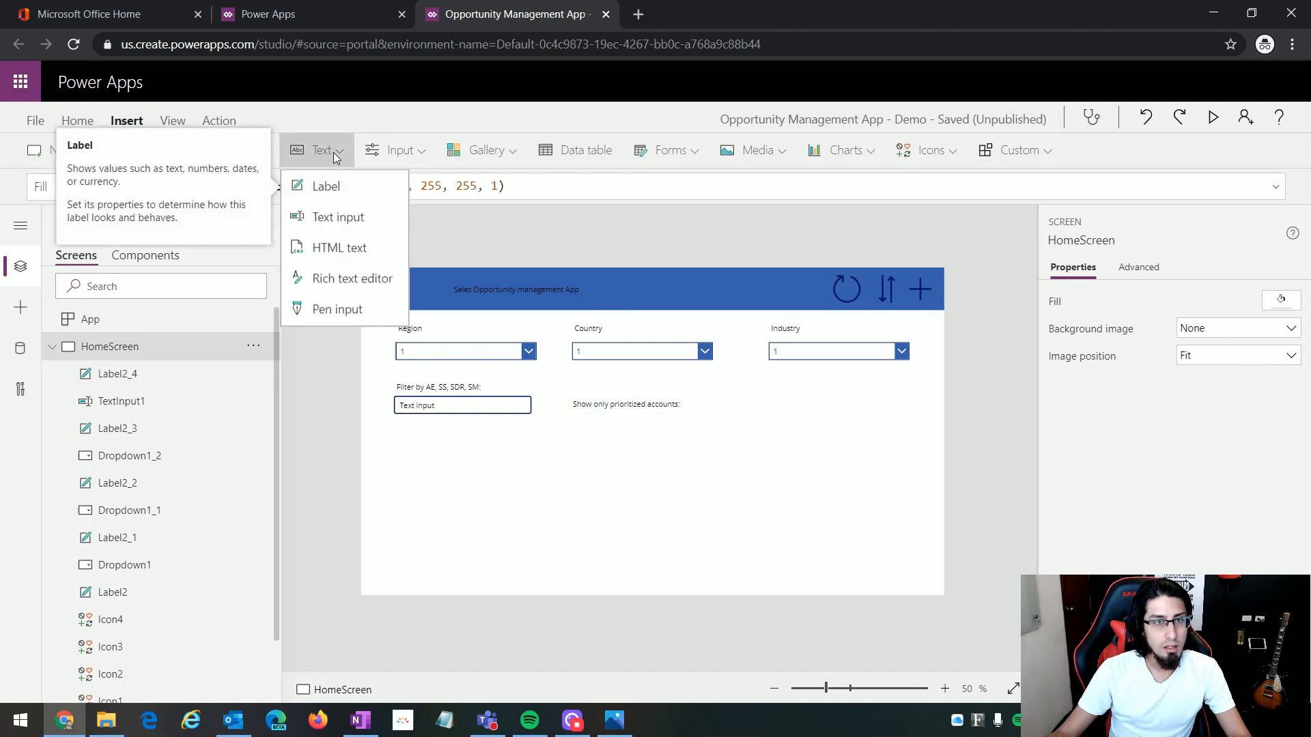
click(396, 150)
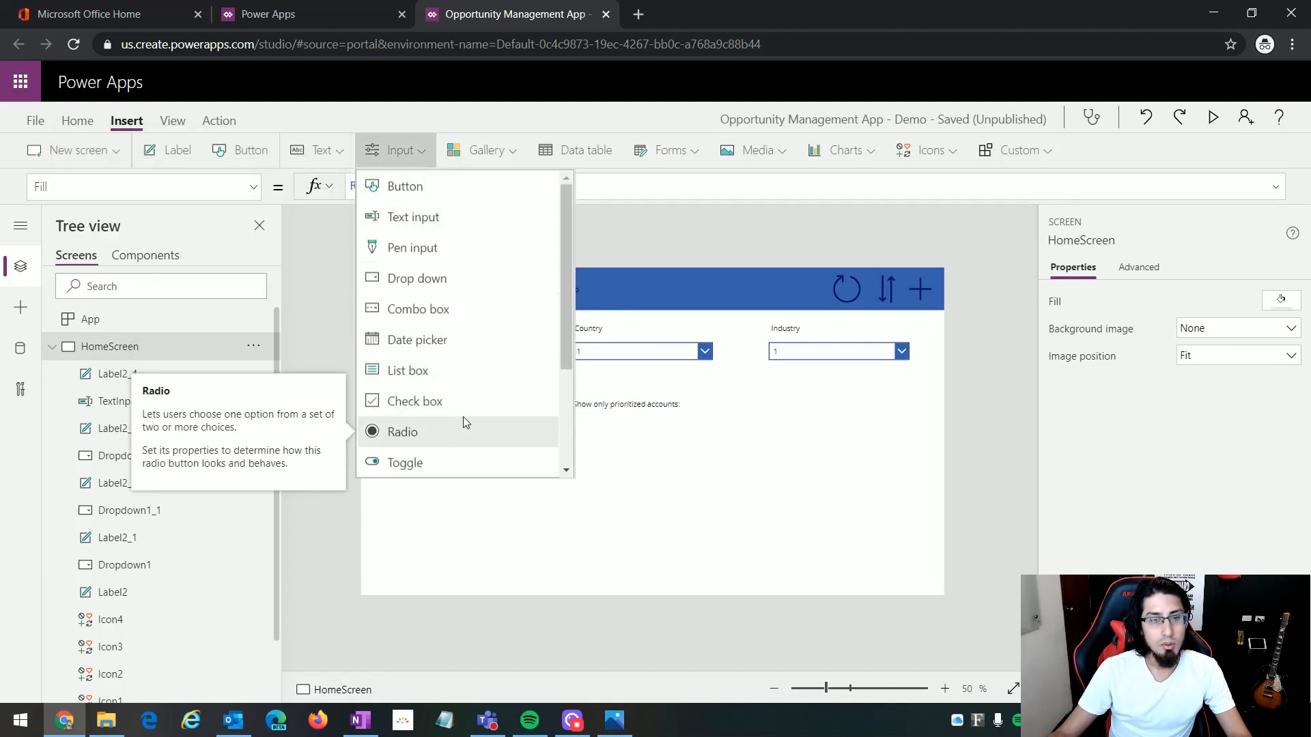
scroll(462, 416, down, 1)
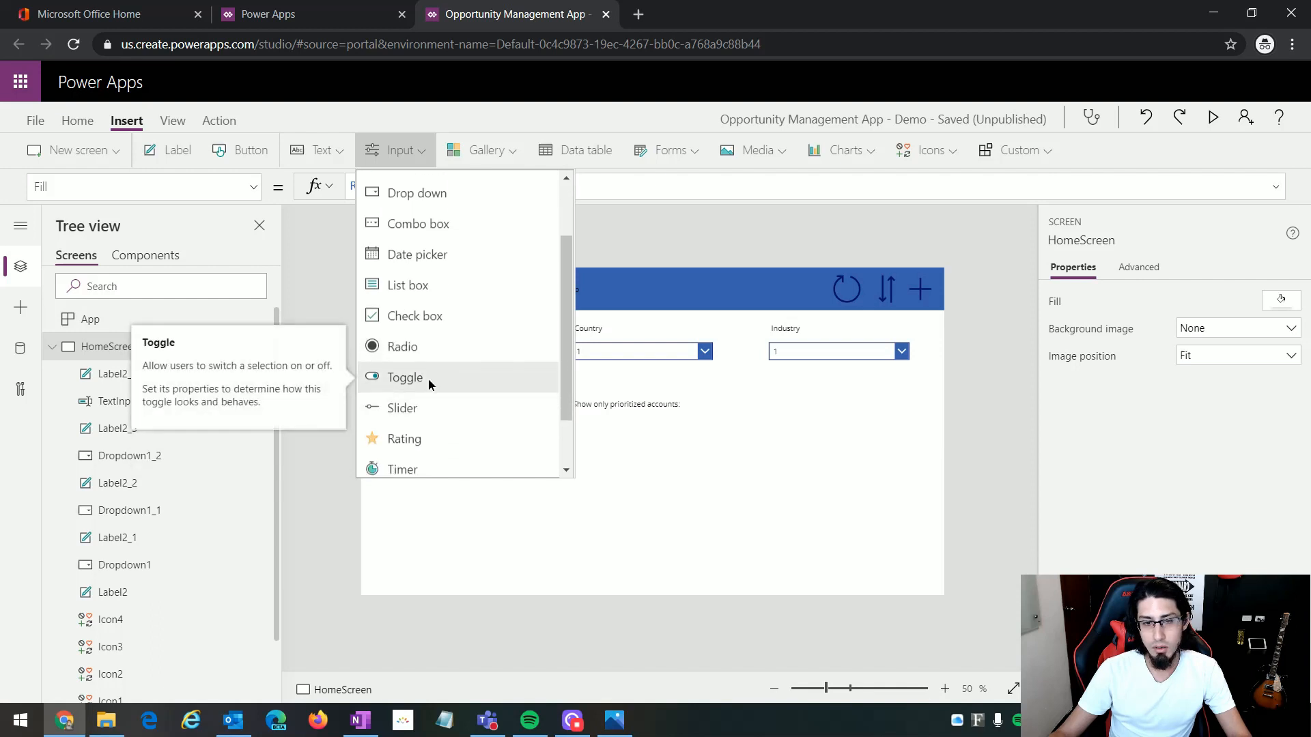
click(428, 379)
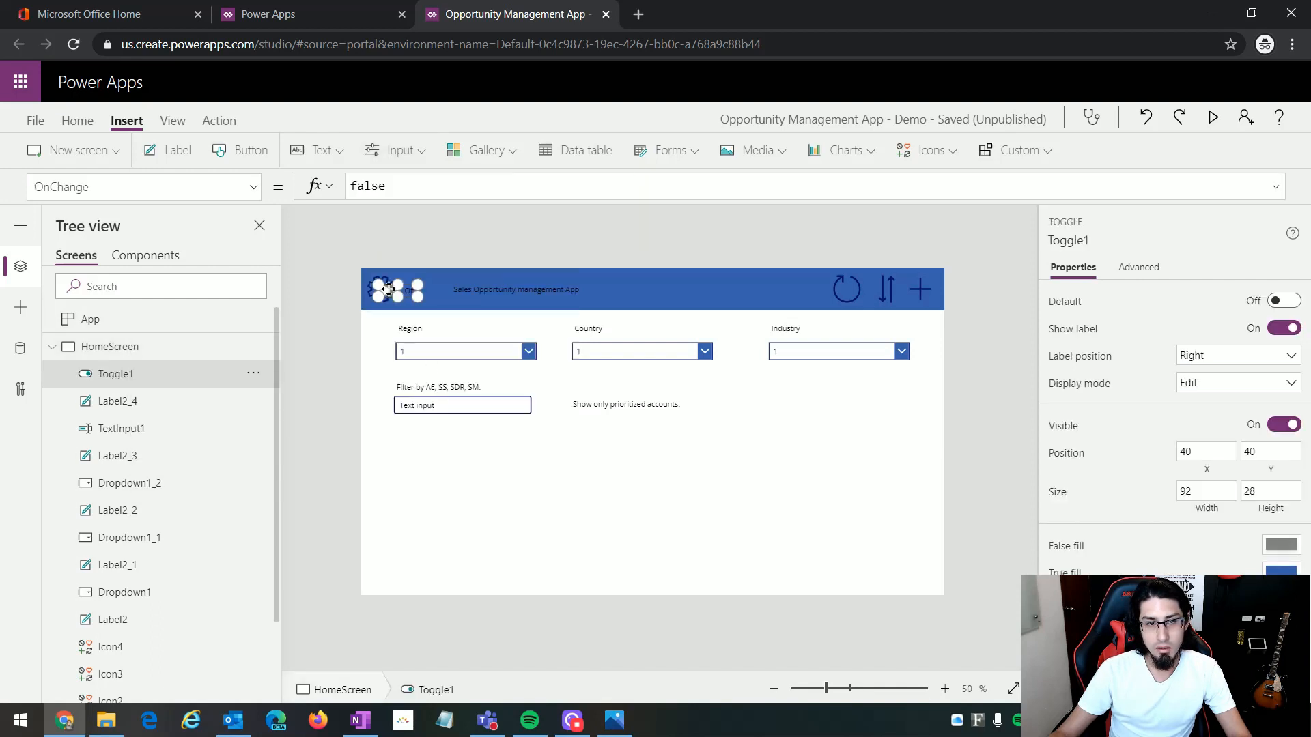
drag(389, 289, 695, 402)
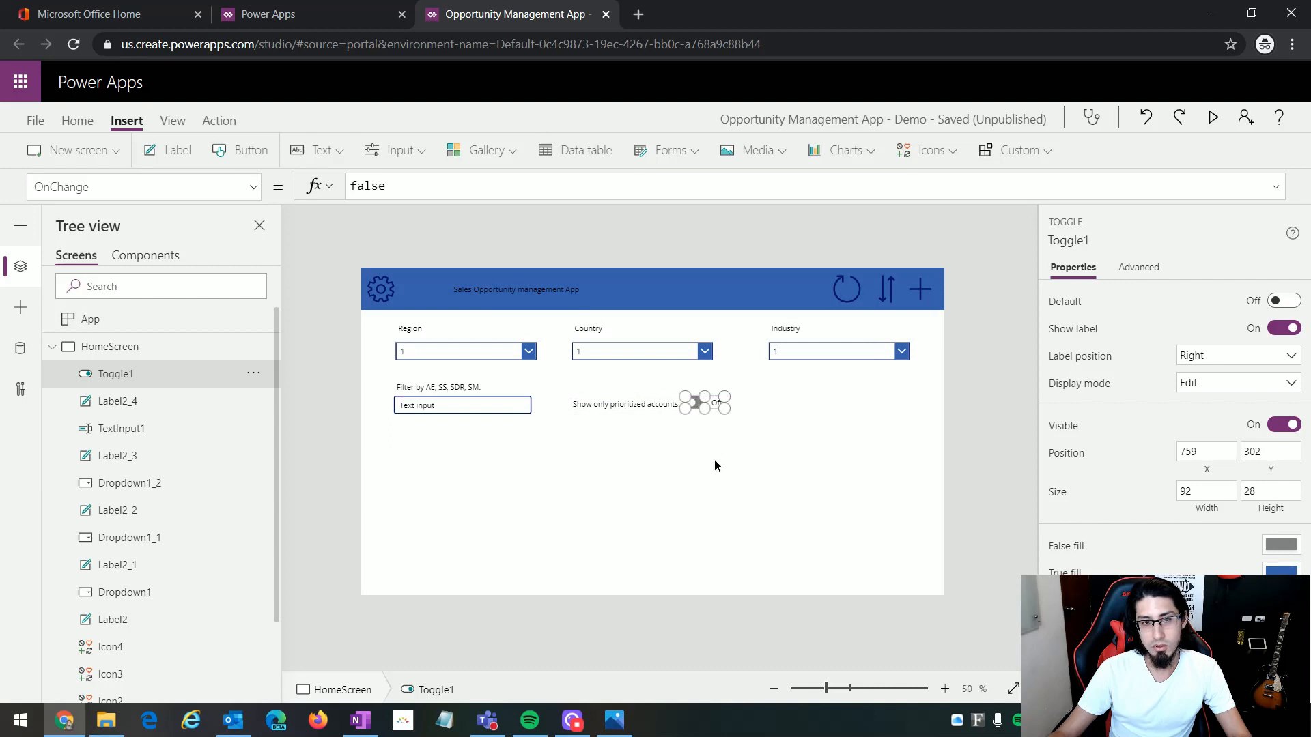
click(714, 466)
Step: Check the mockup's customer counter and insert an HTML text control below the Industry drop down, level with the toggle
click(617, 723)
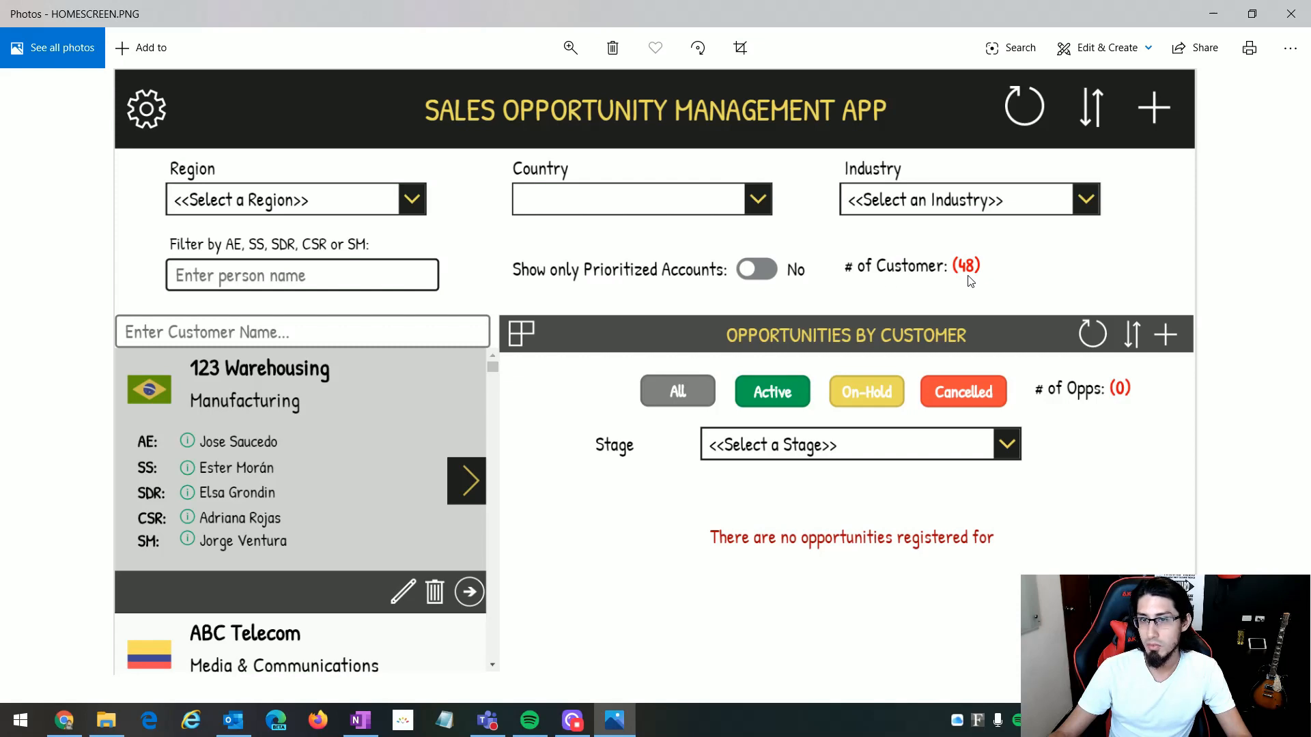
click(616, 720)
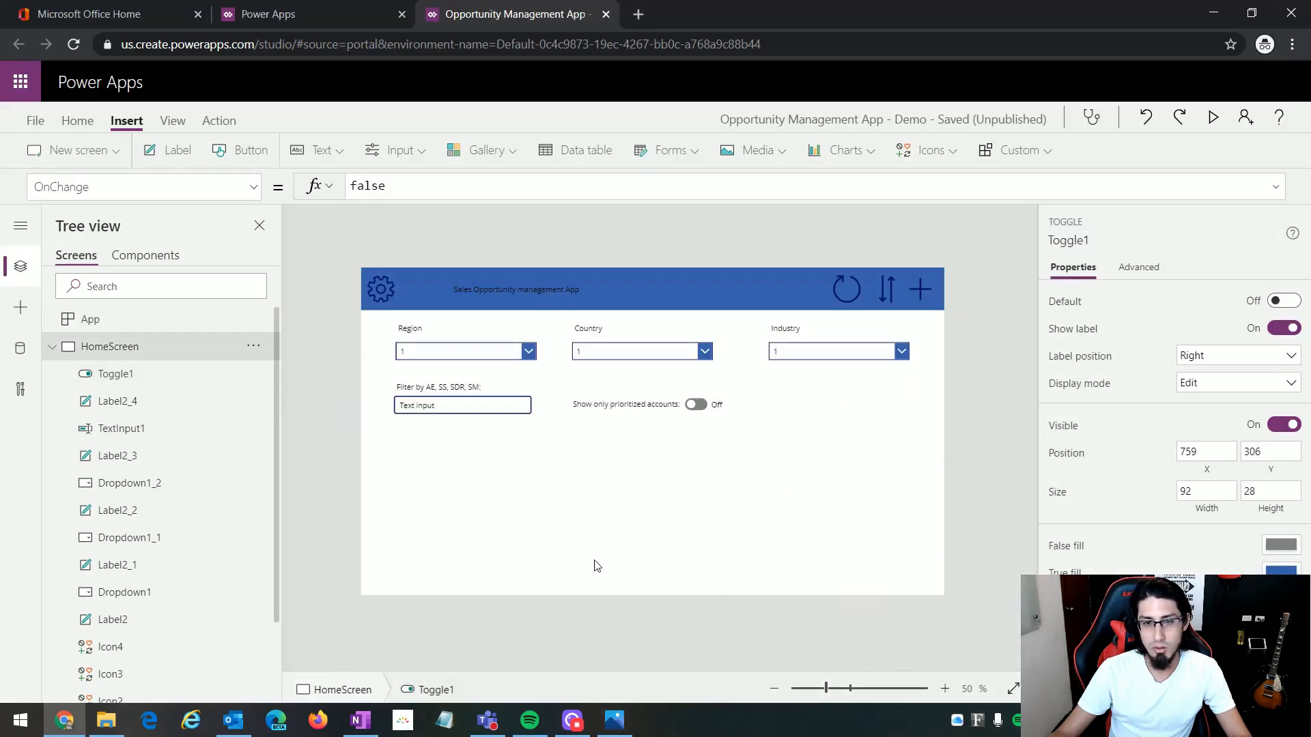
click(414, 152)
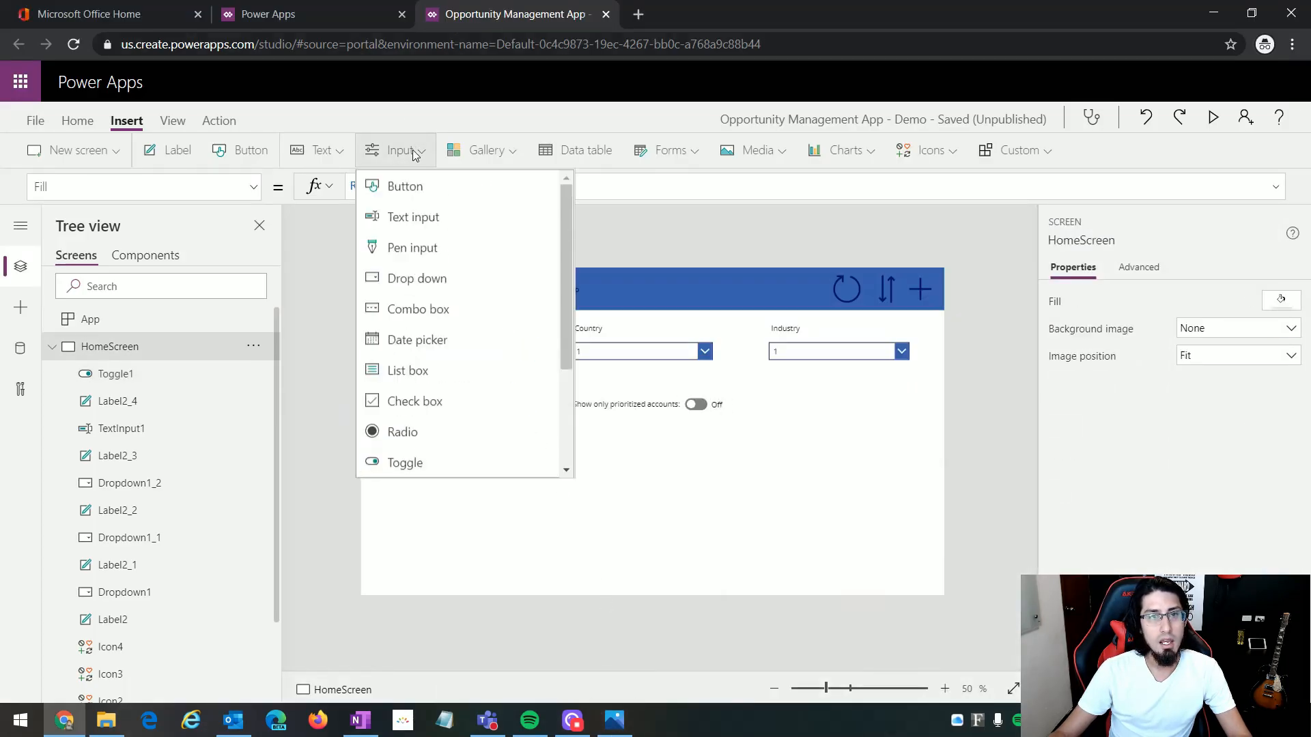
scroll(477, 320, down, 3)
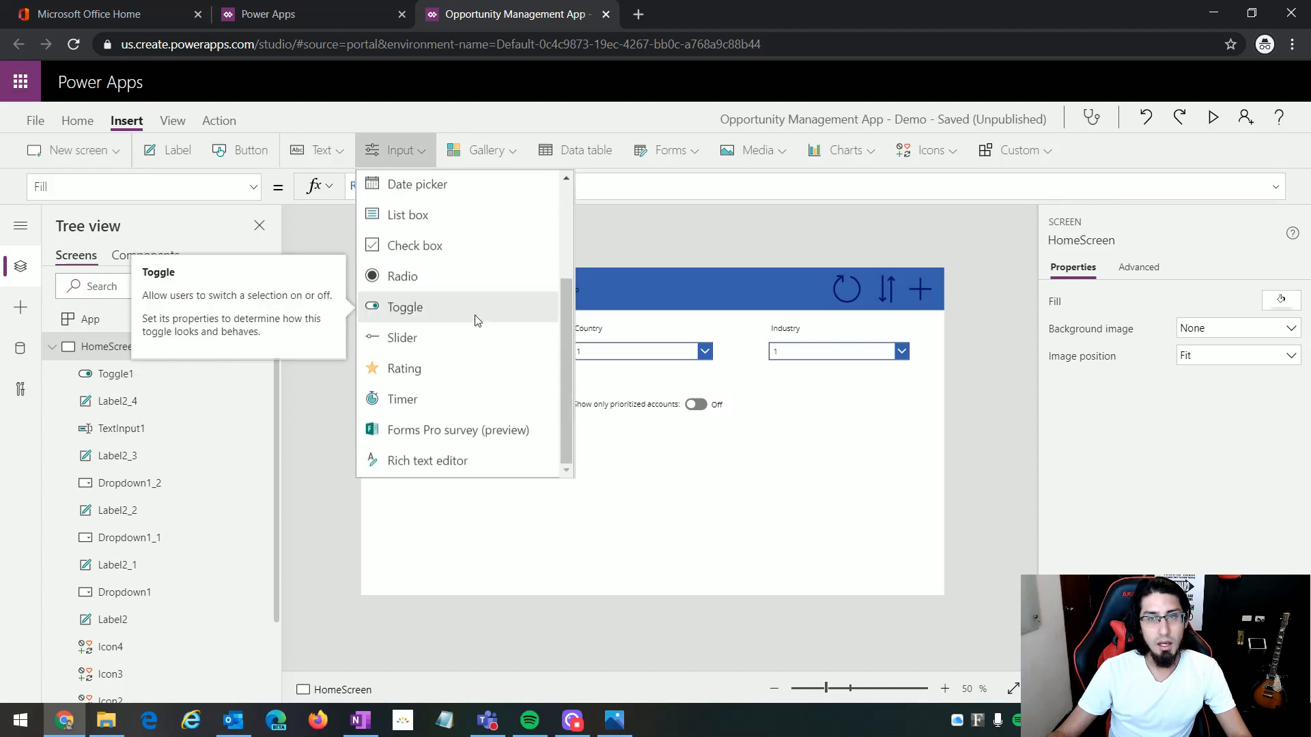
scroll(477, 321, up, 3)
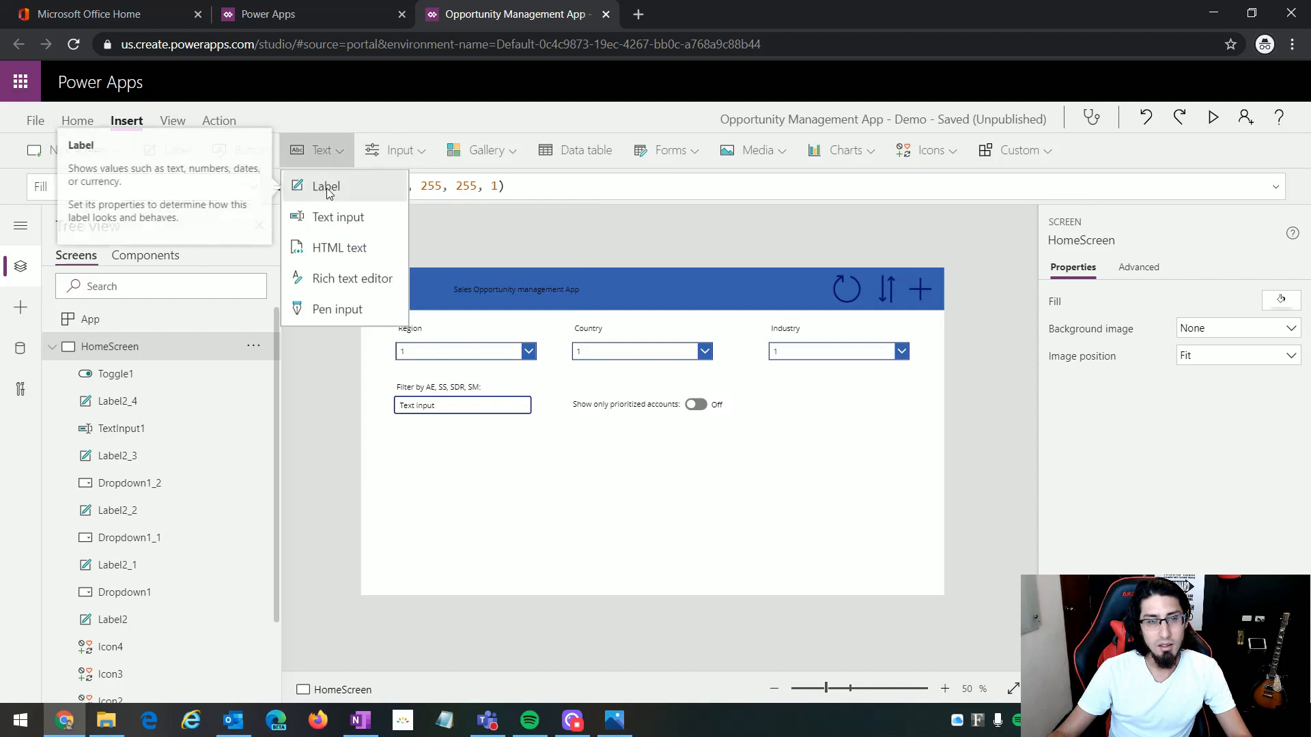
click(362, 252)
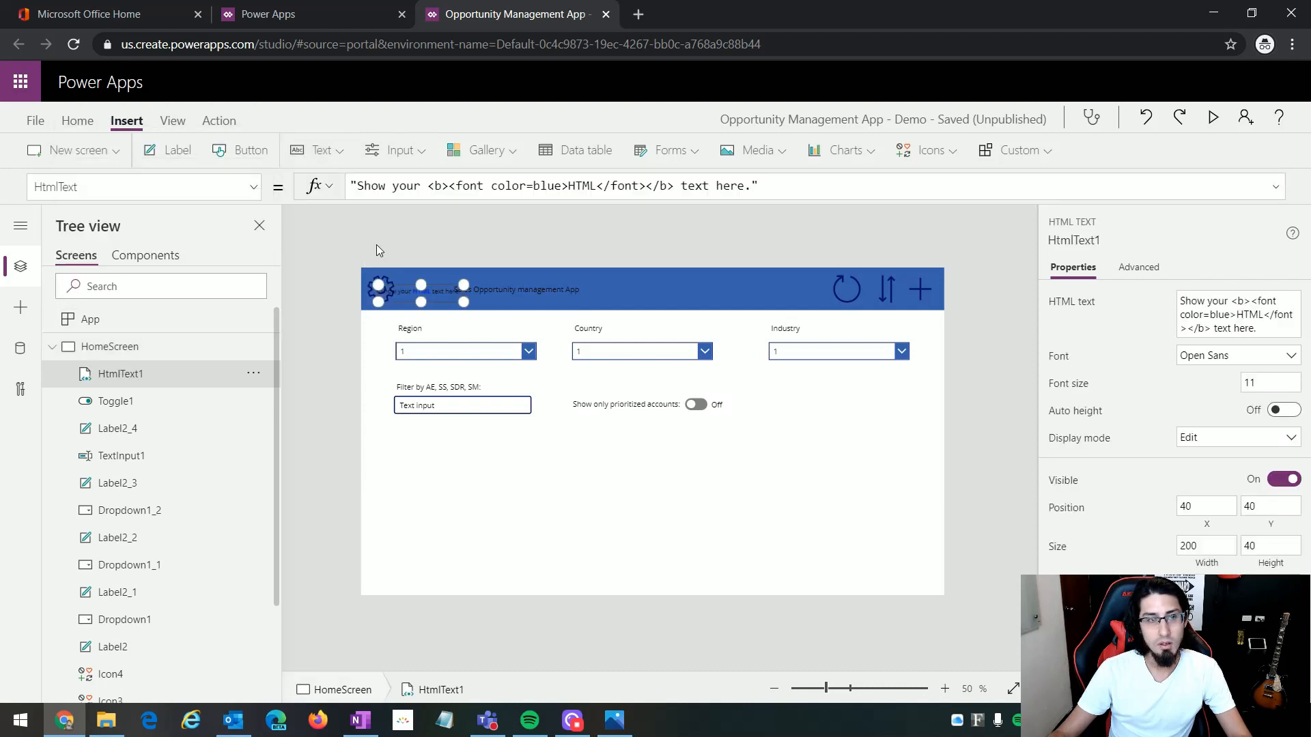
drag(427, 293, 827, 404)
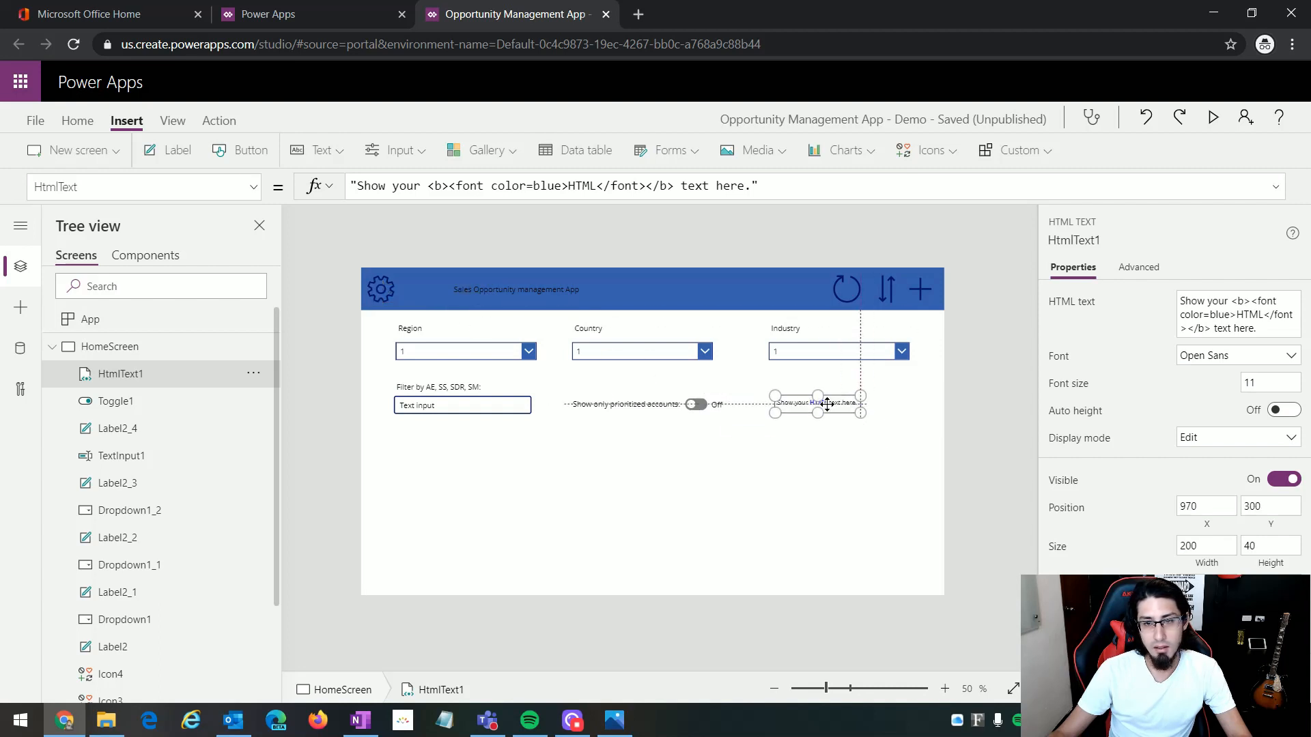
Step: Review the tags in the HTML text's default formula and set its font color to Red
drag(753, 186, 365, 190)
click(363, 190)
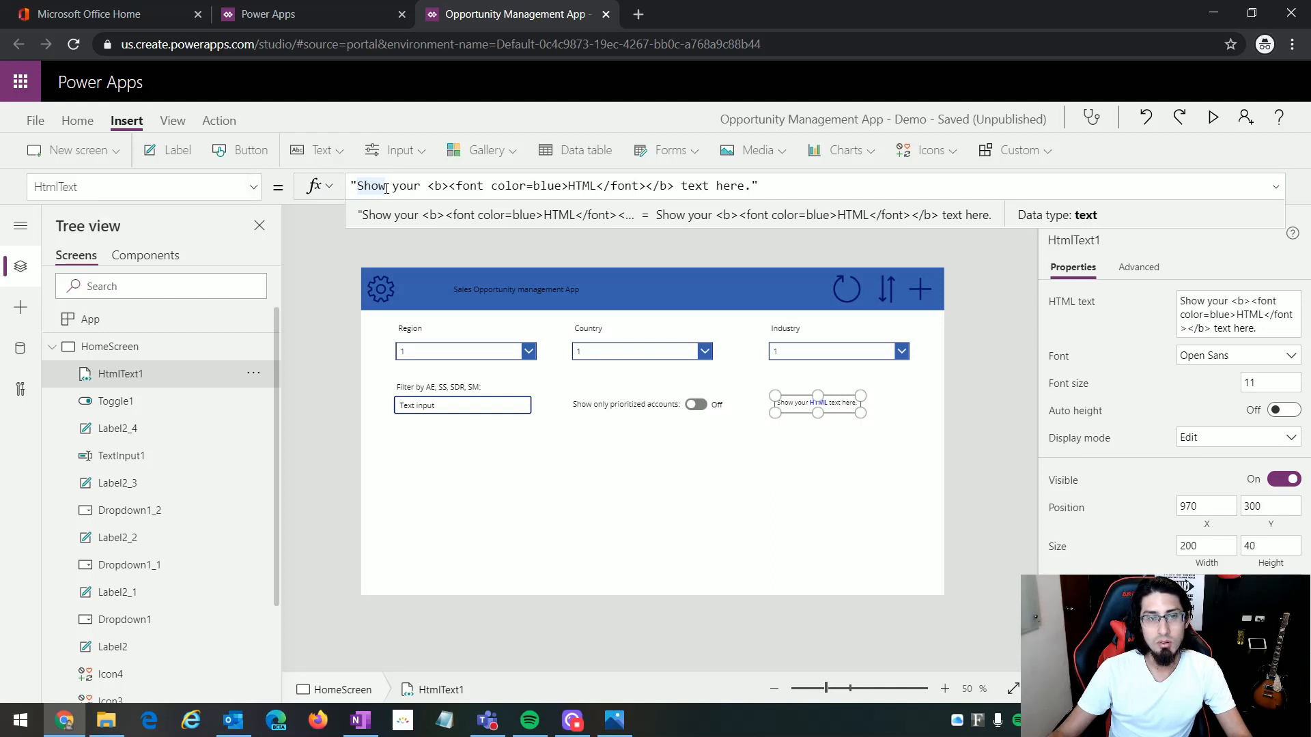
drag(418, 185, 449, 186)
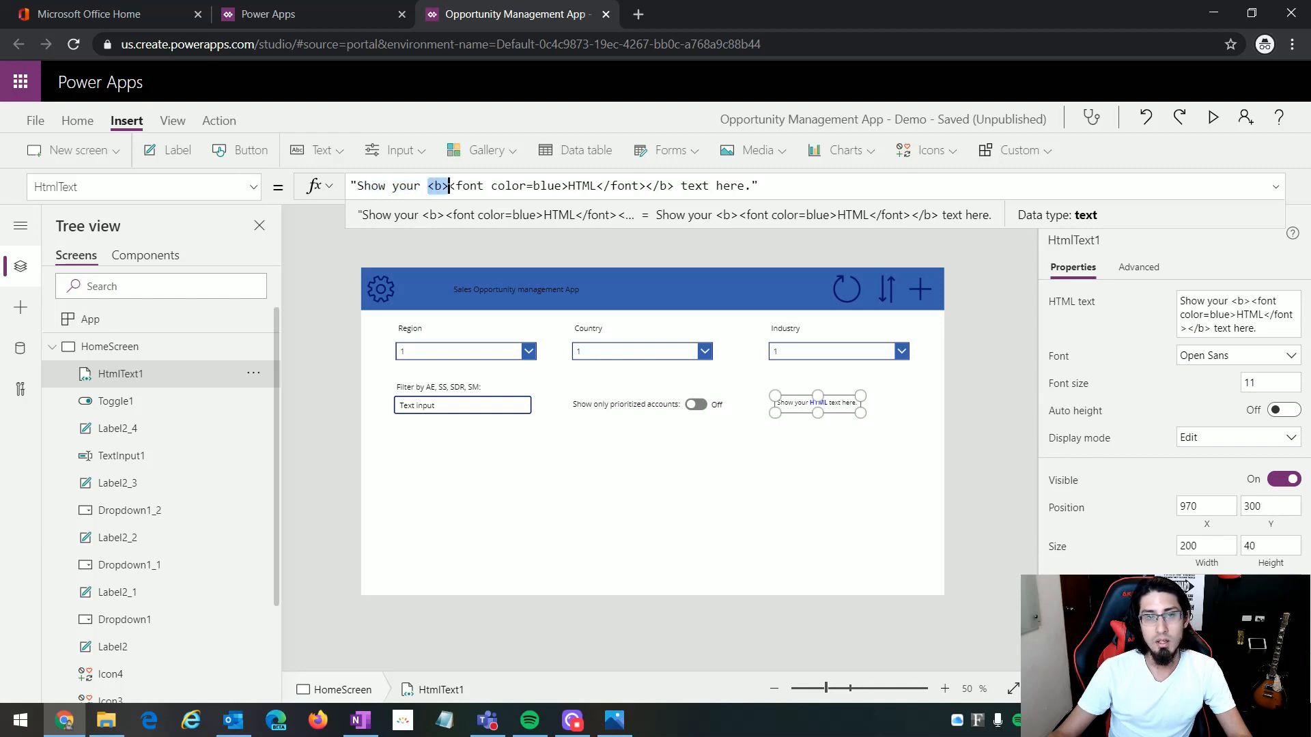
click(430, 186)
drag(431, 186, 441, 185)
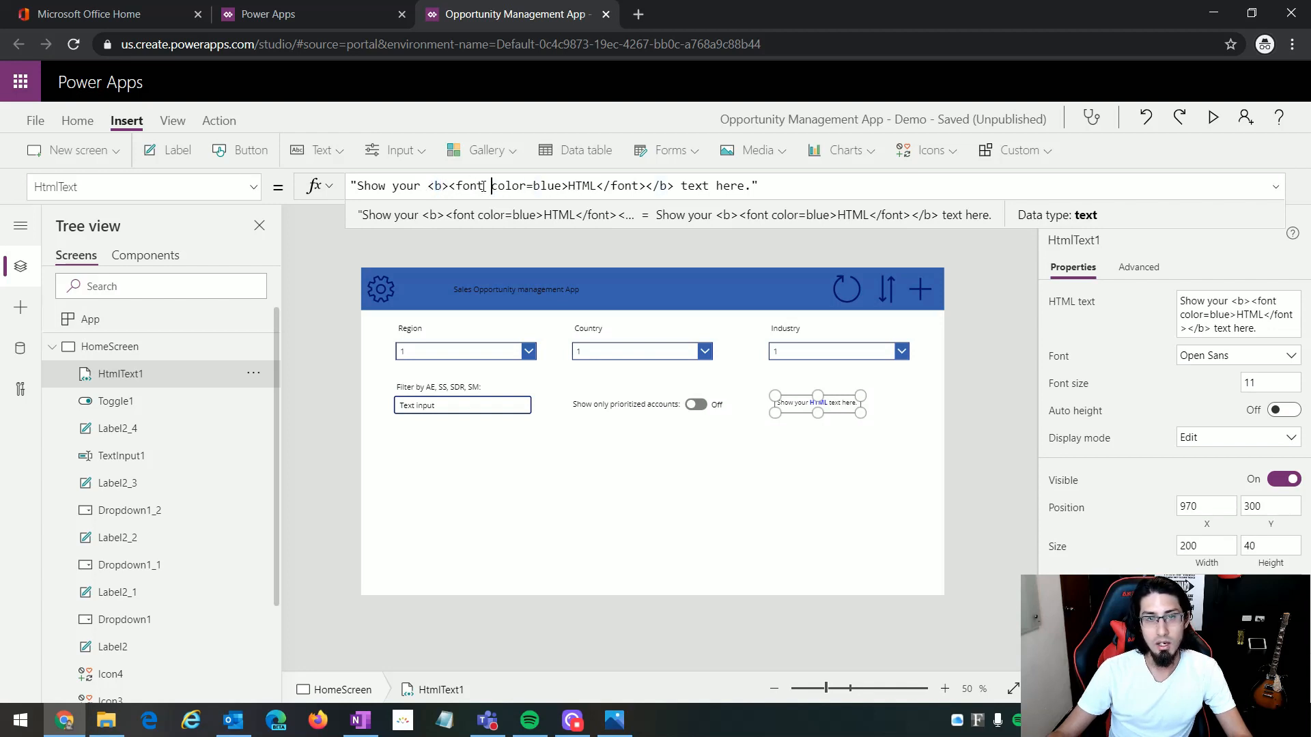
drag(448, 185, 562, 186)
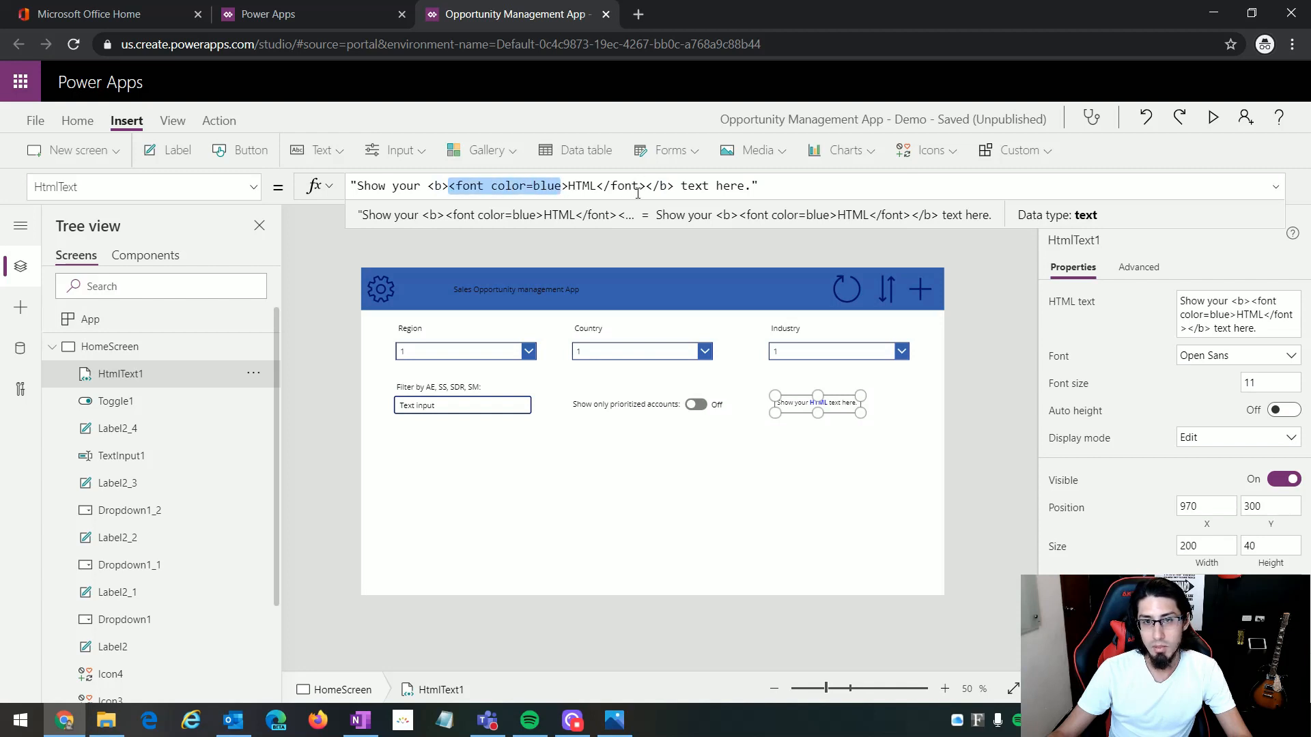
click(546, 187)
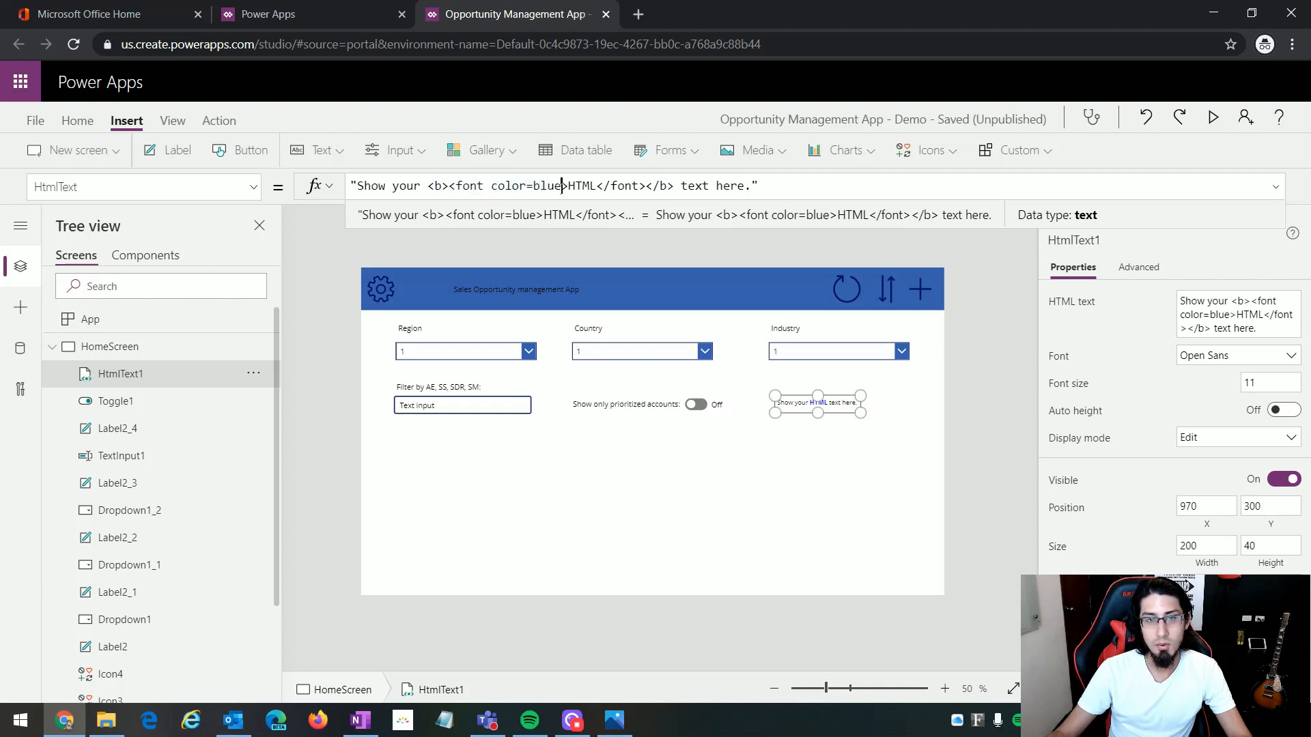
drag(562, 186, 534, 186)
text(Red)
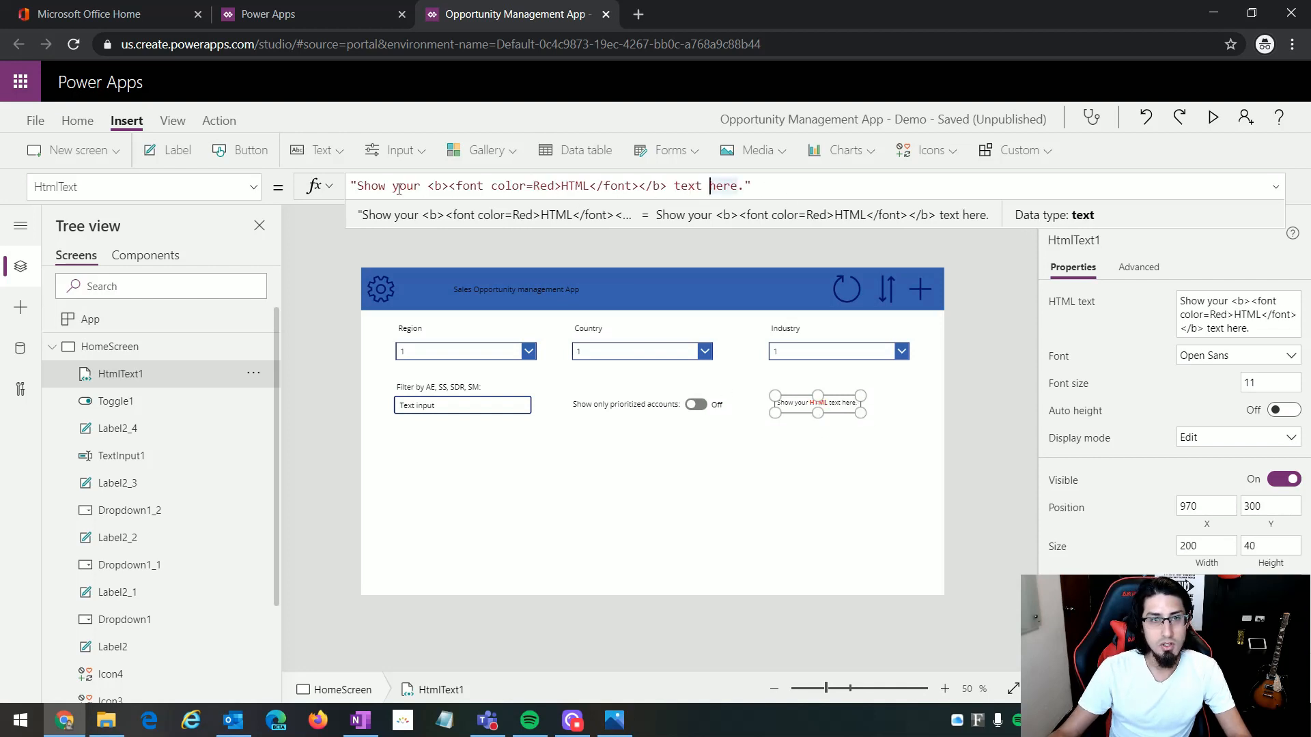
Step: Following the mockup, change the HTML text to "# of customers" followed by a bold red "#", removing the remaining sample text
key(alt+Tab)
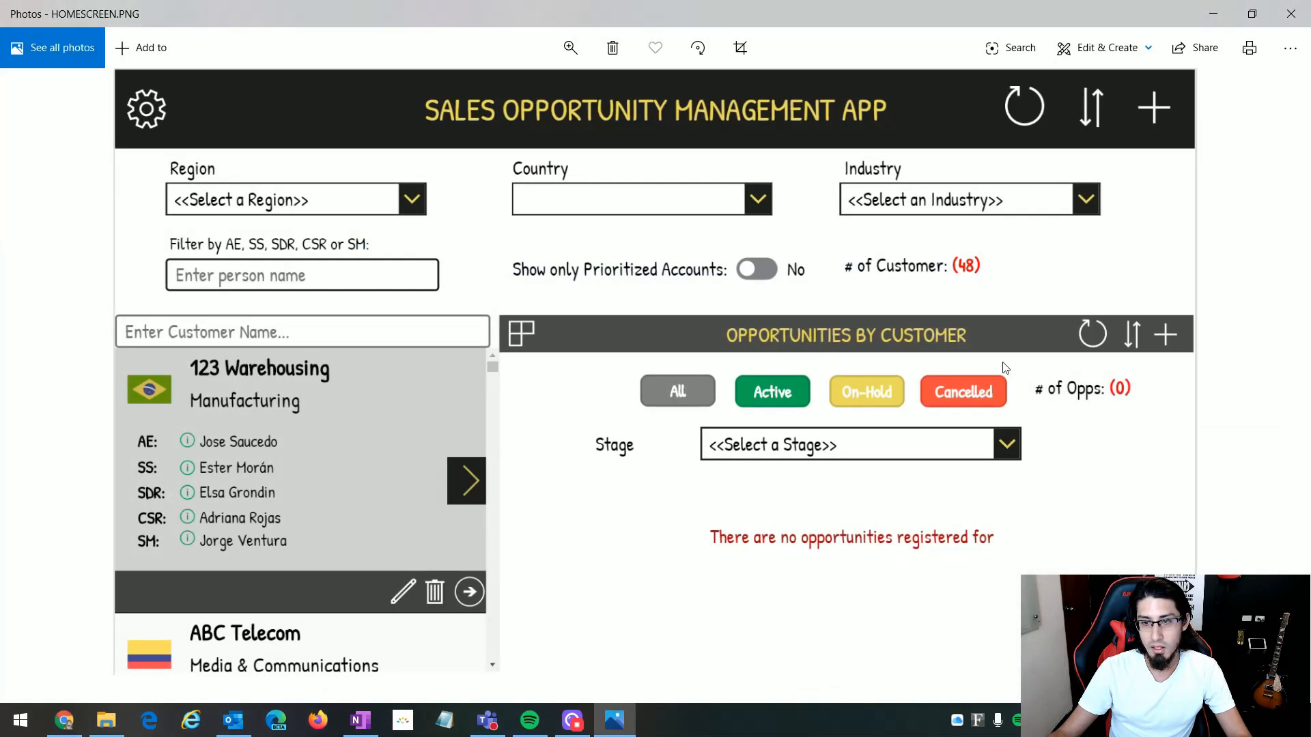
key(alt+Tab)
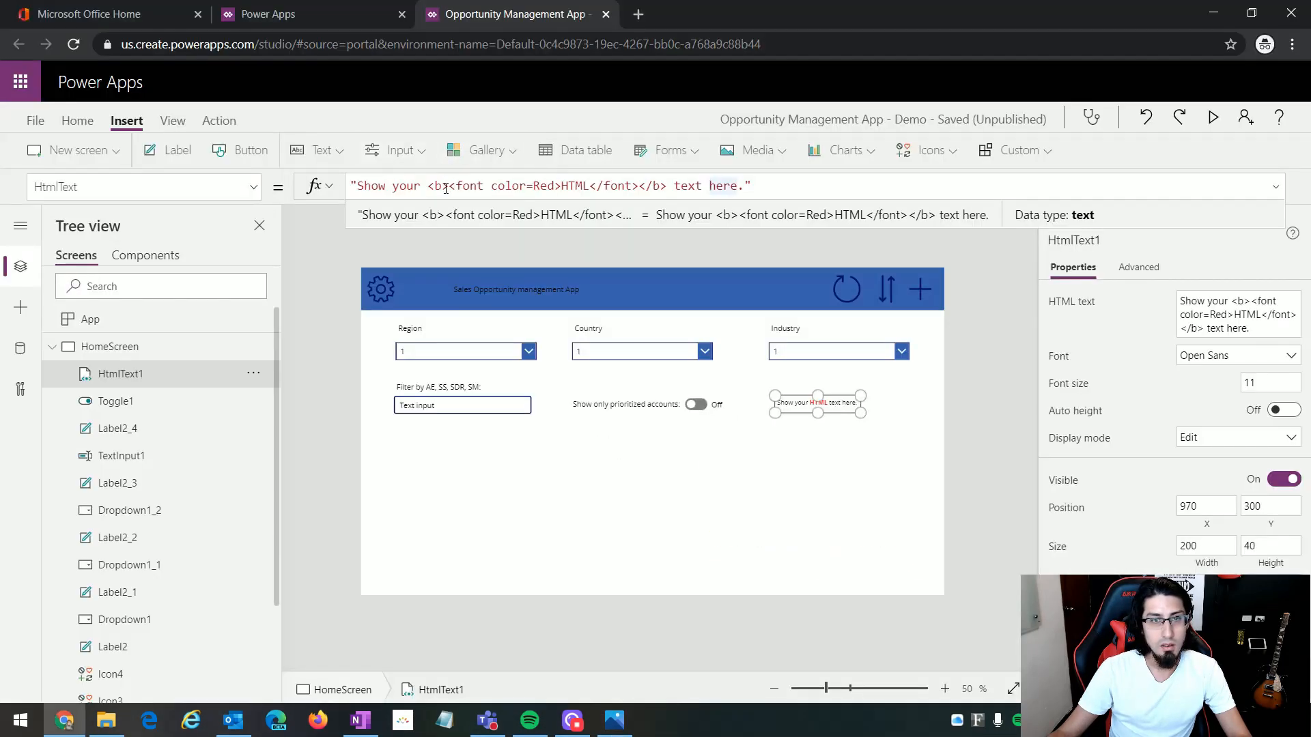
drag(427, 184, 357, 186)
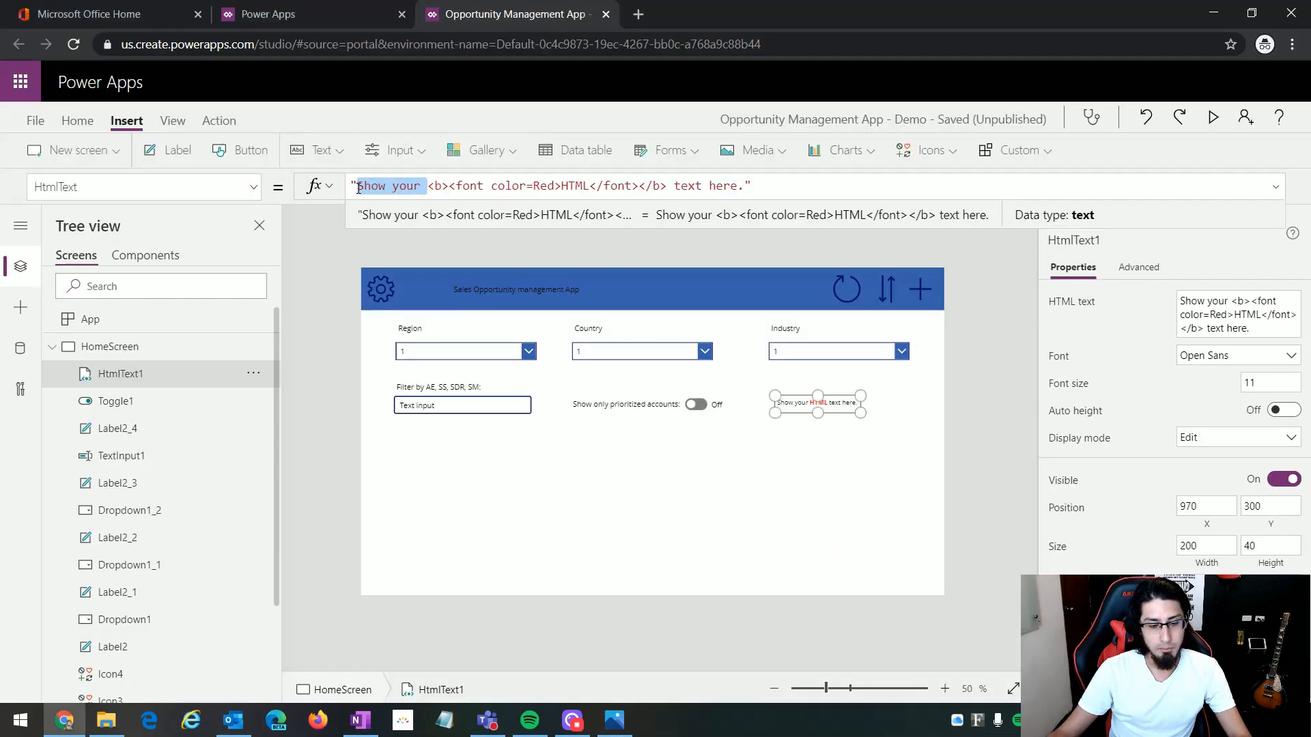
key(BackSpace)
text(# of cust)
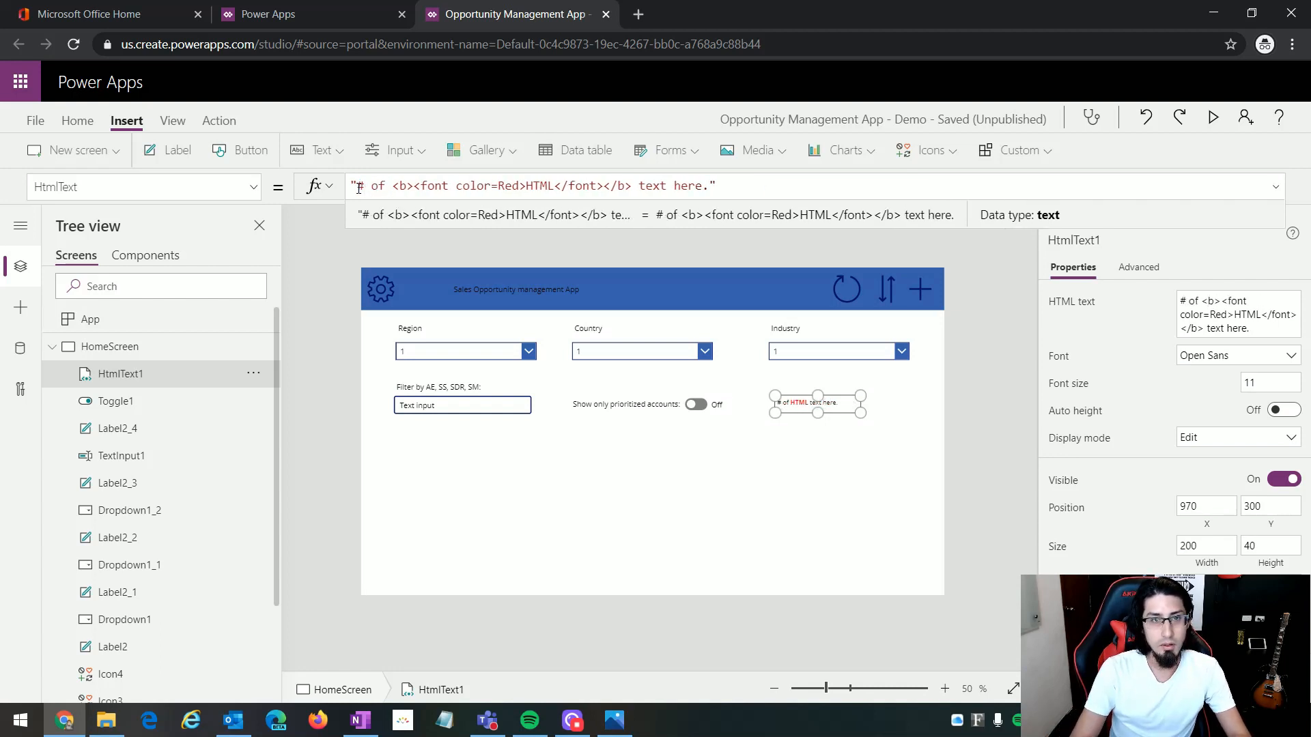
text(omers)
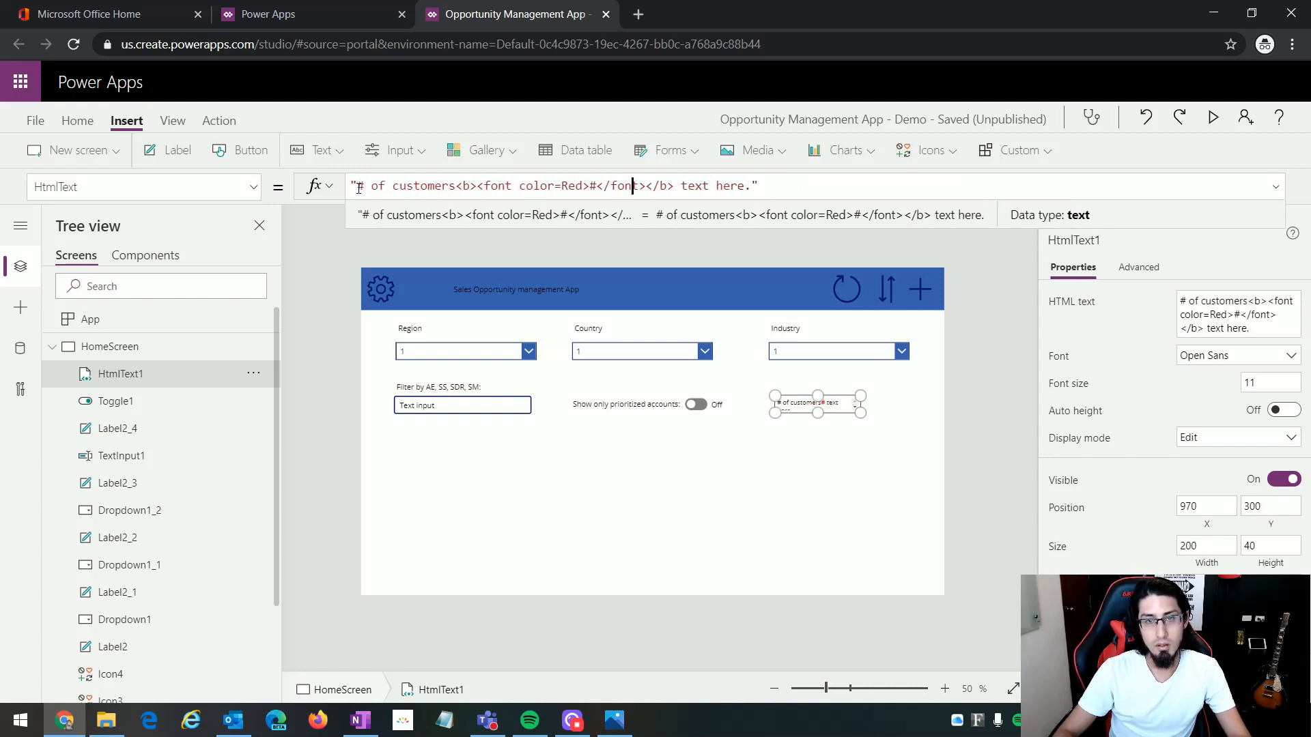
key(Right)
key(Right)
key(Right)
key(shift+Right)
key(shift+Right)
key(shift+Right)
key(shift+Right)
key(shift+Right)
key(shift+Right)
key(shift+Right)
key(shift+Right)
key(shift+Right)
key(shift+Right)
key(shift+Right)
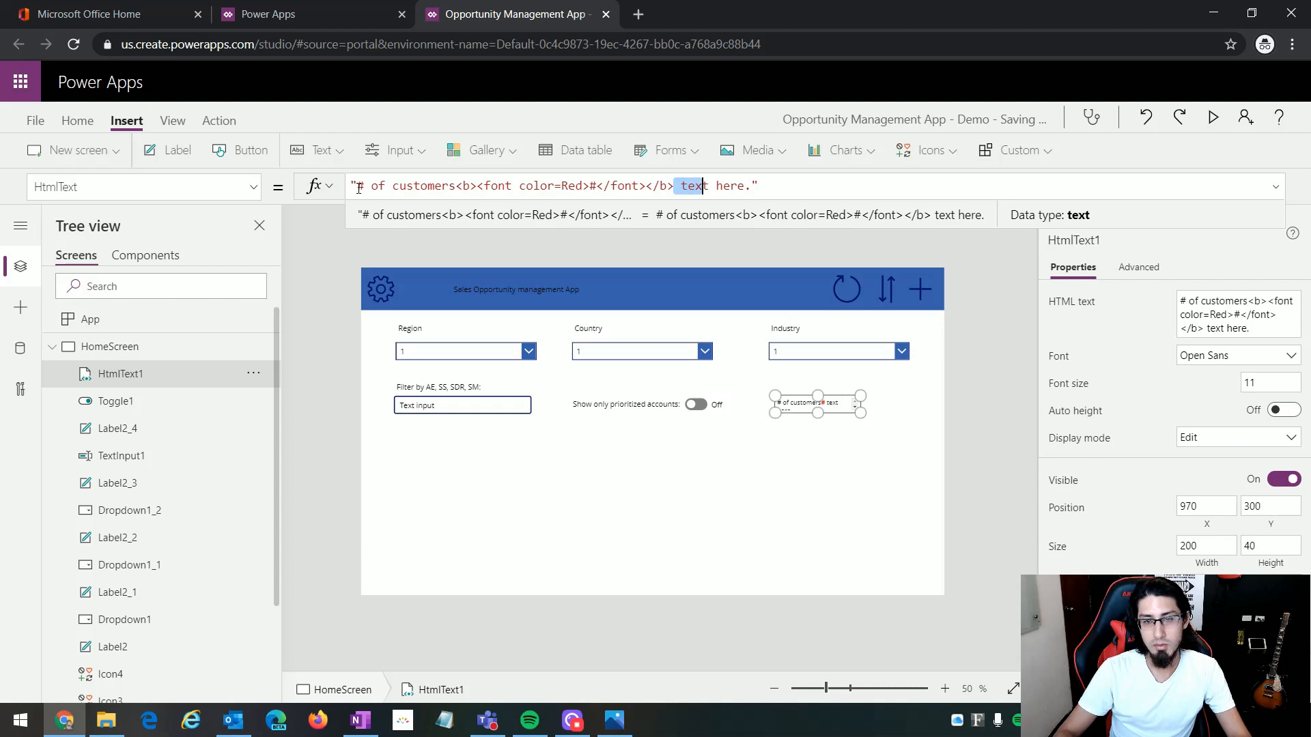
key(BackSpace)
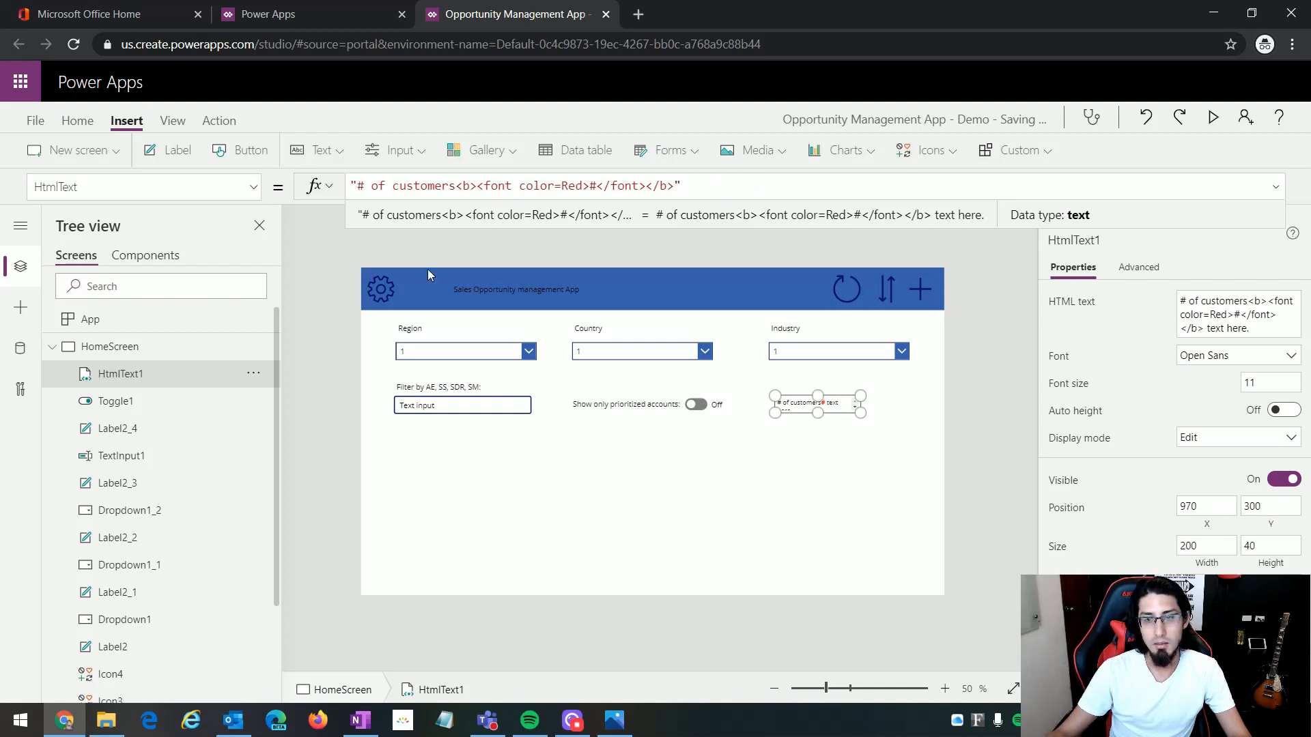
Step: Preview the app and test the Region, Country and Industry drop-downs by expanding each one
click(858, 412)
click(915, 425)
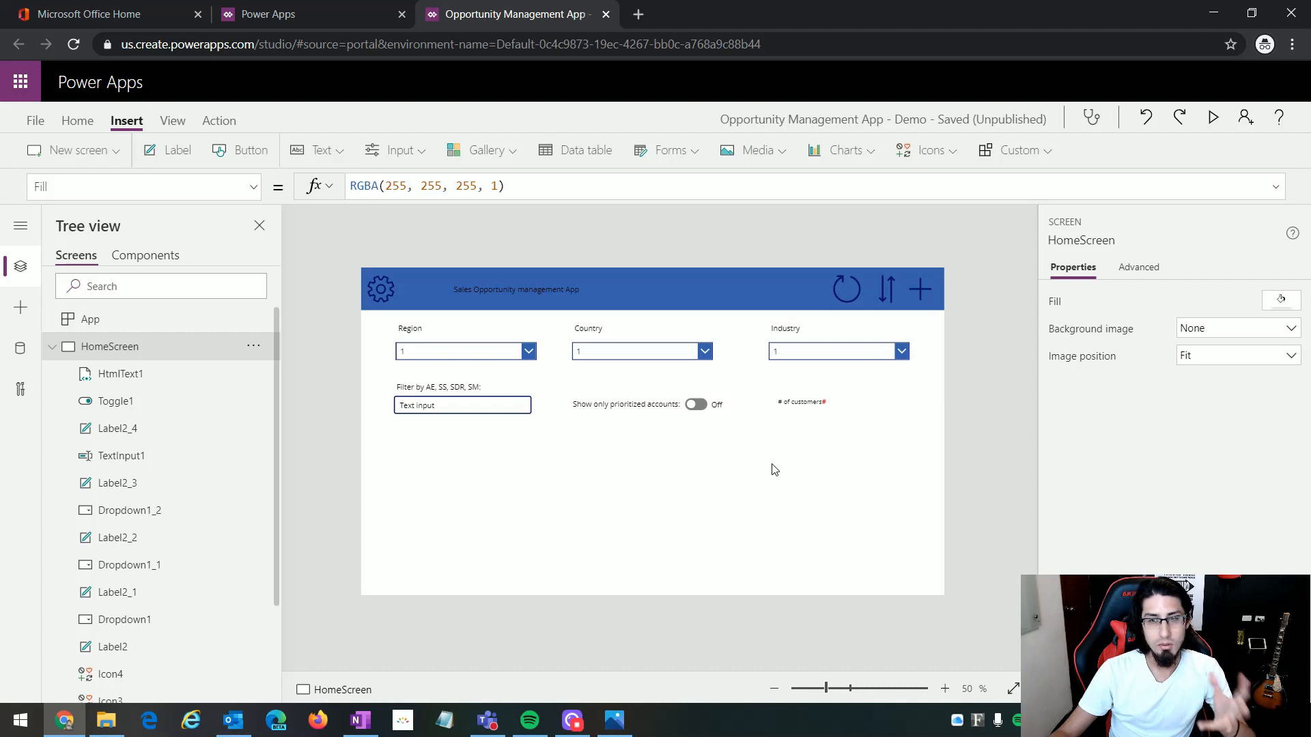
click(1213, 120)
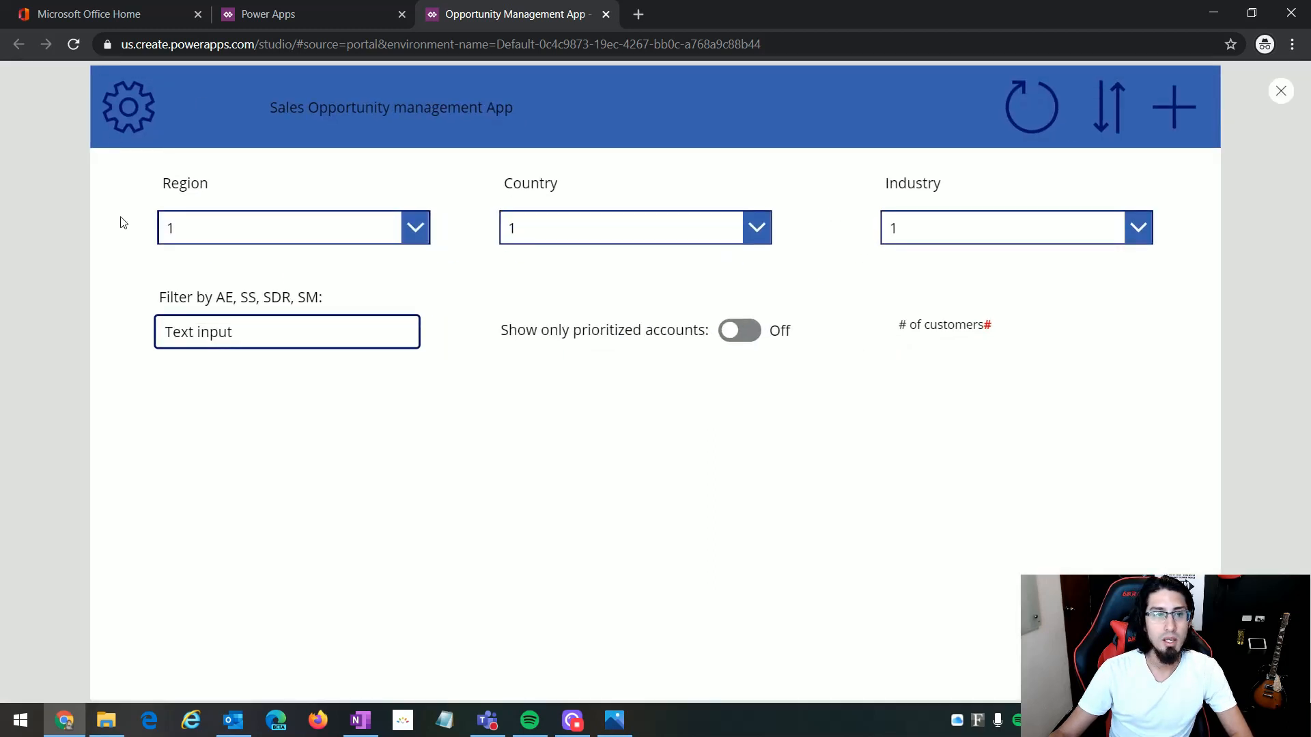
click(417, 232)
click(592, 235)
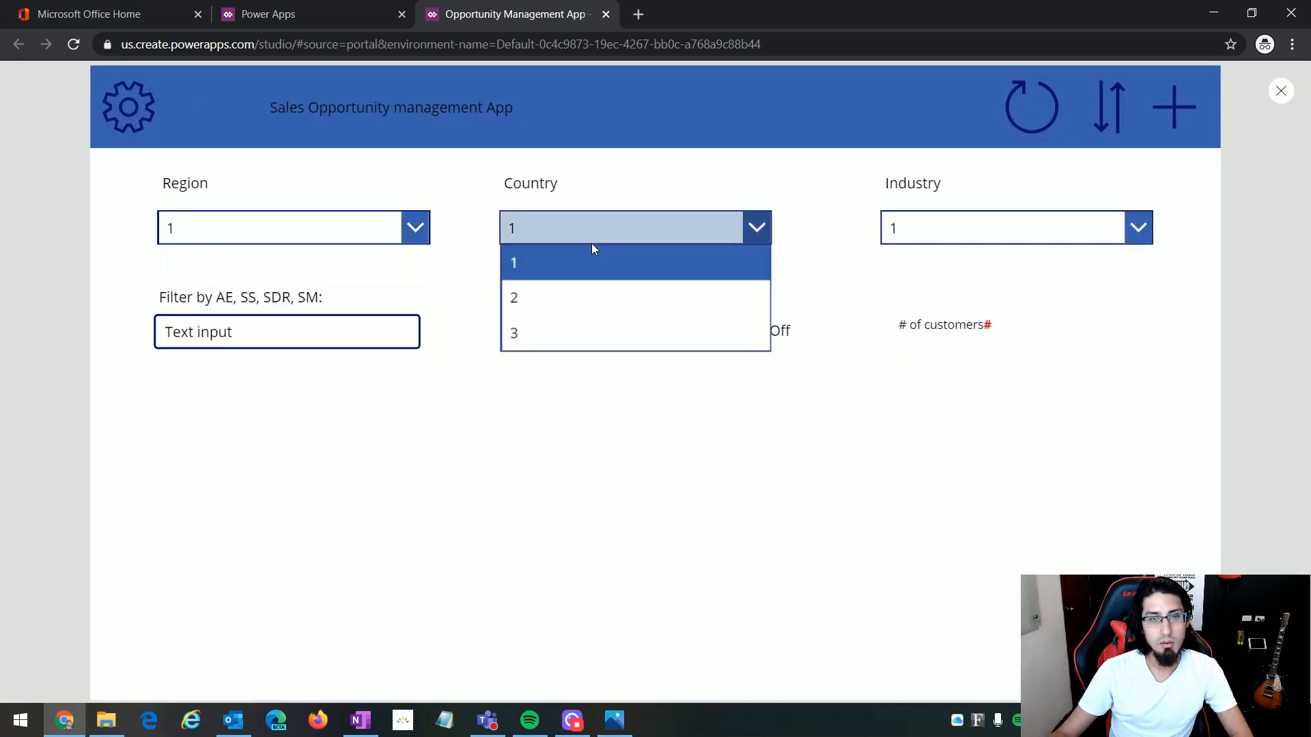
click(1024, 229)
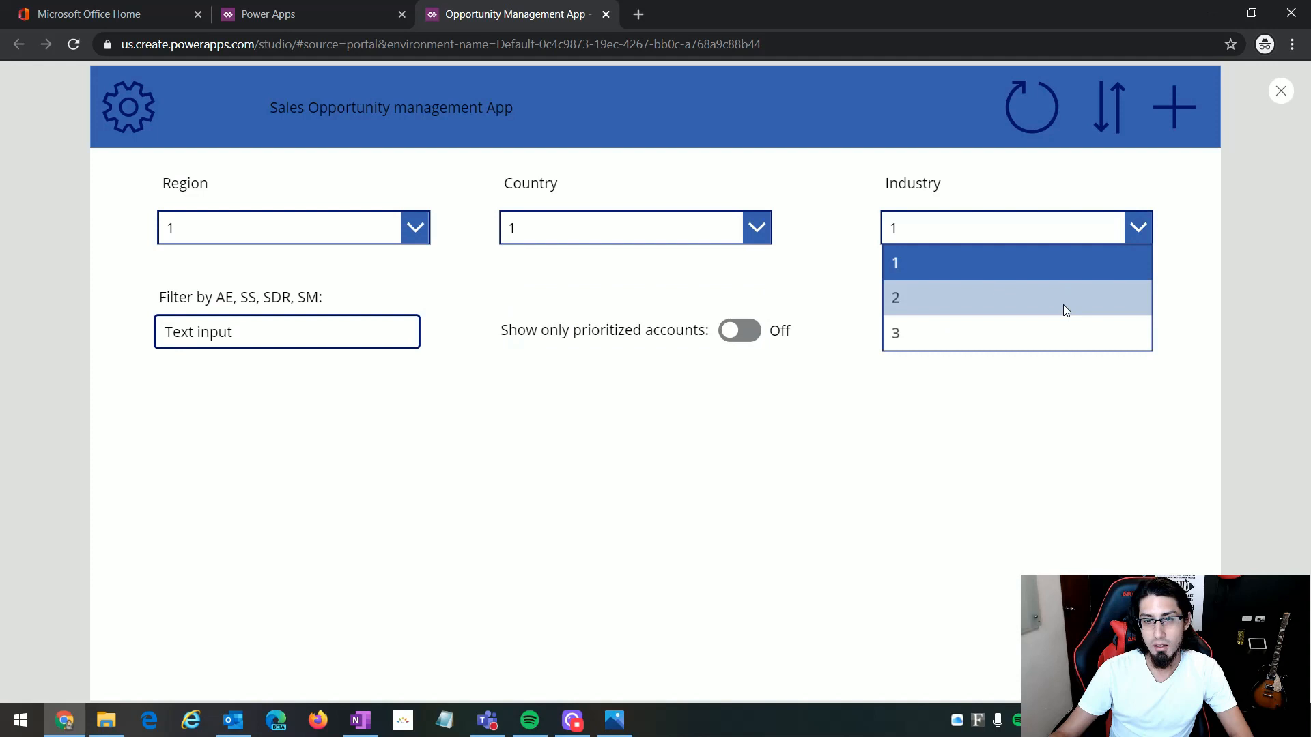
click(1107, 375)
Step: Test the person filter with "wewewe" and switch the prioritized-accounts toggle on and off, then leave the preview and permanently dismiss the testing tip
drag(254, 331, 110, 335)
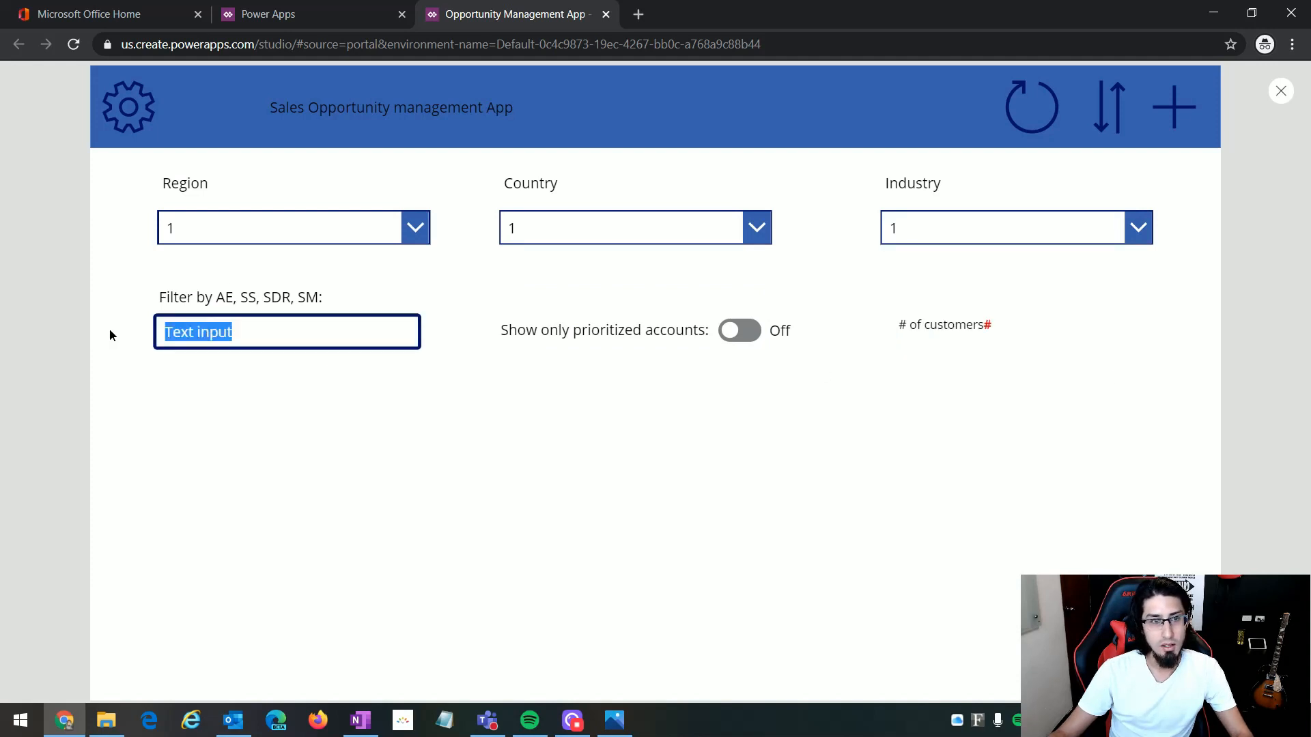
text(wewewe)
click(749, 329)
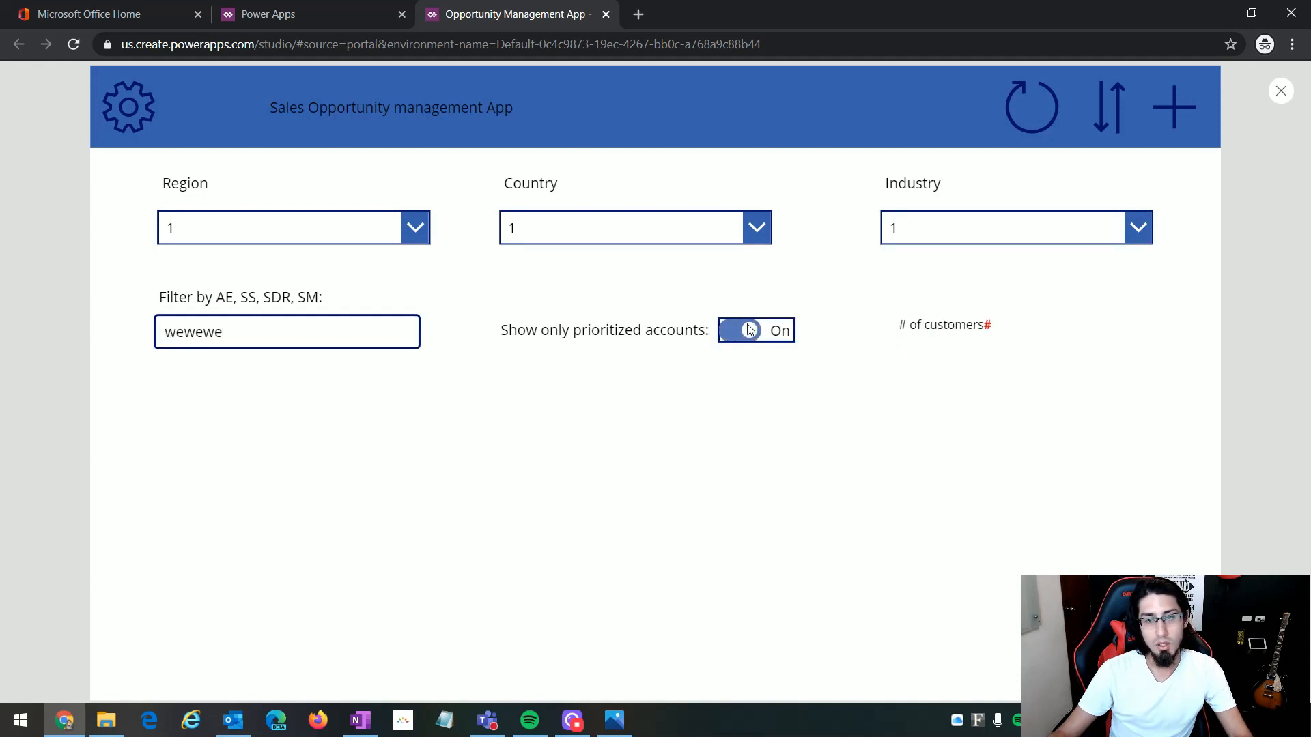
click(750, 330)
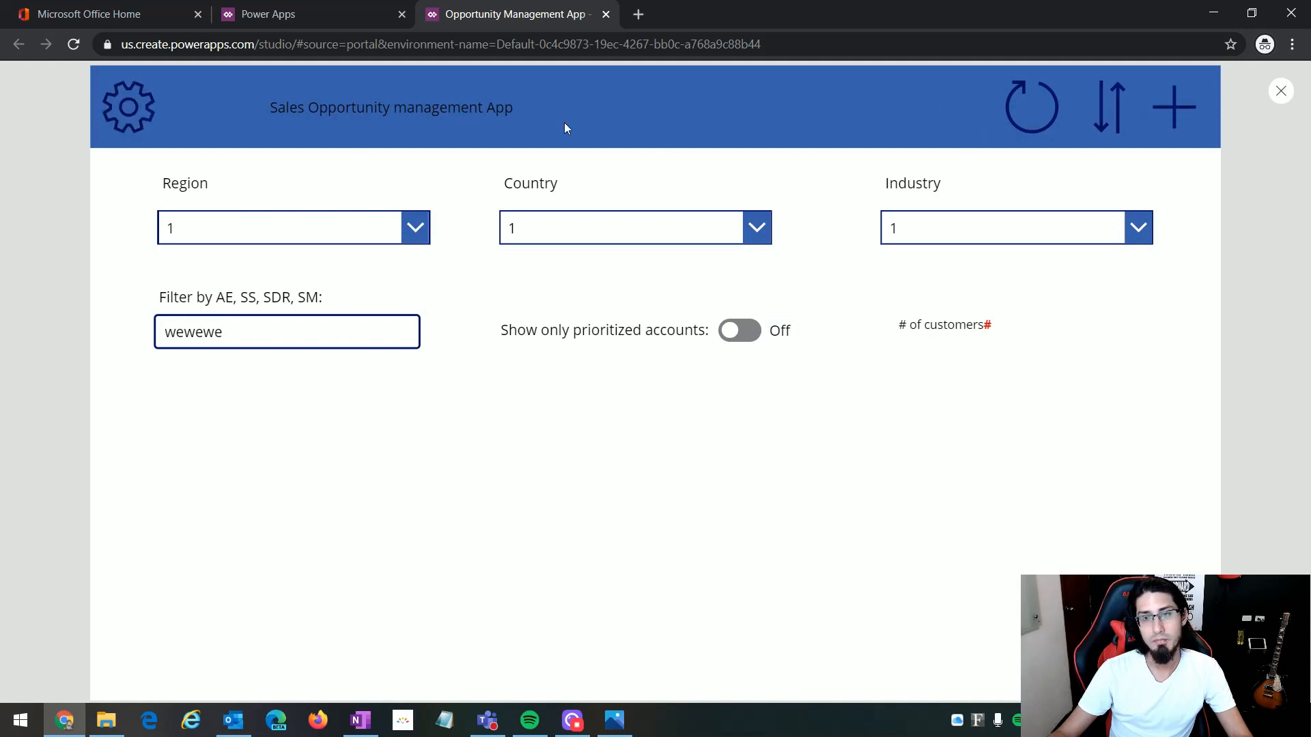
click(1280, 92)
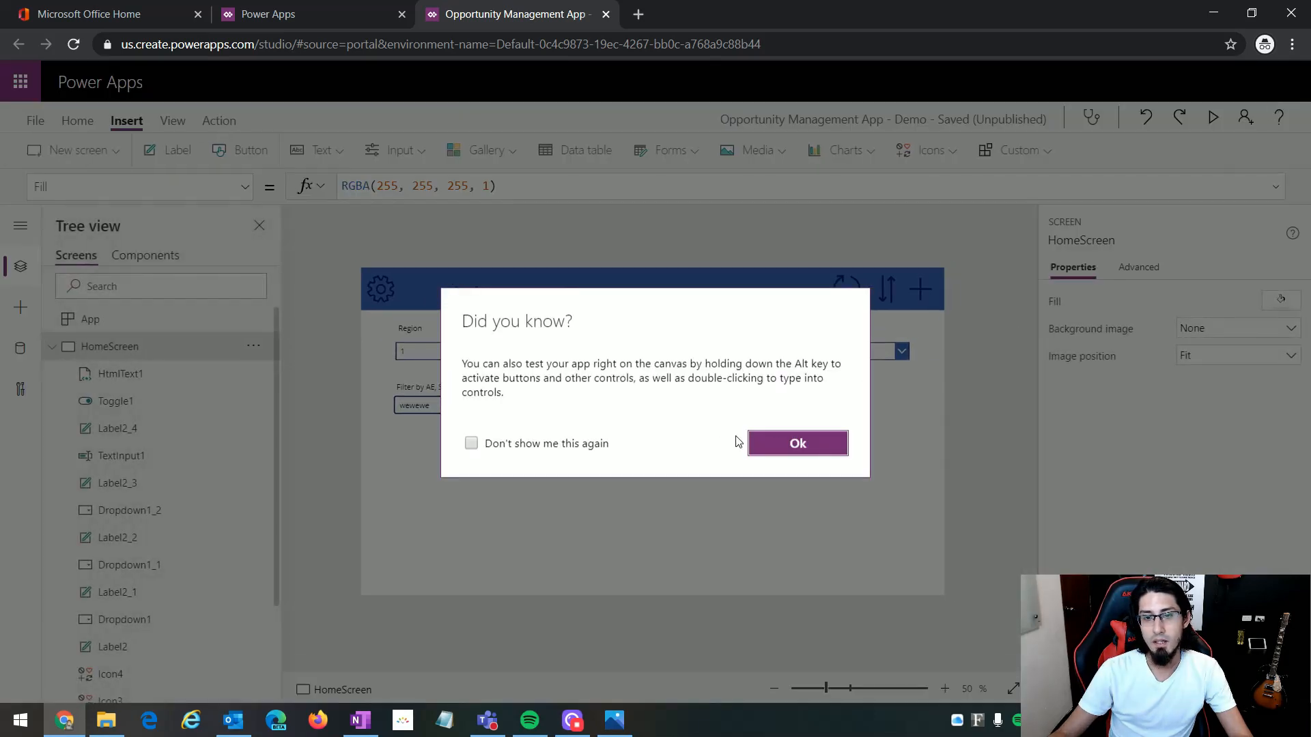
click(547, 444)
click(780, 445)
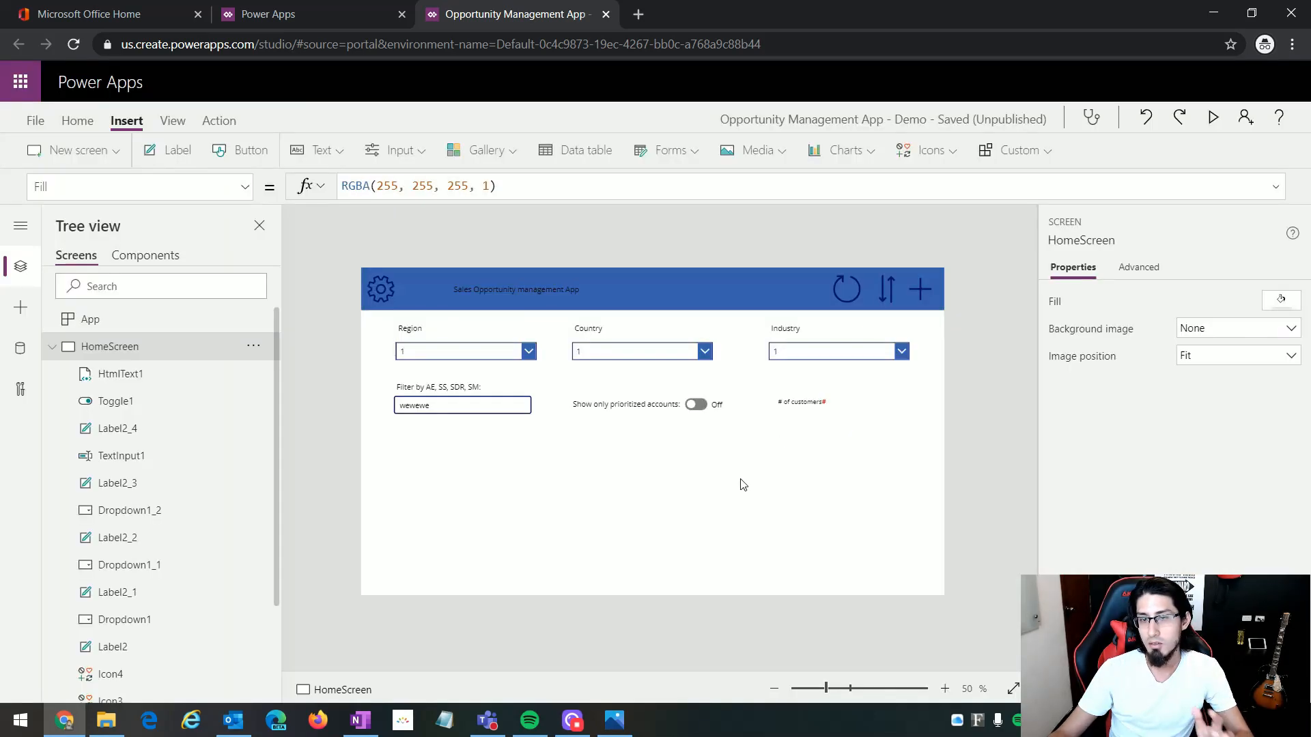
Step: Save the app without a version note and compare its home screen with the HOMESCREEN.PNG mockup
click(35, 121)
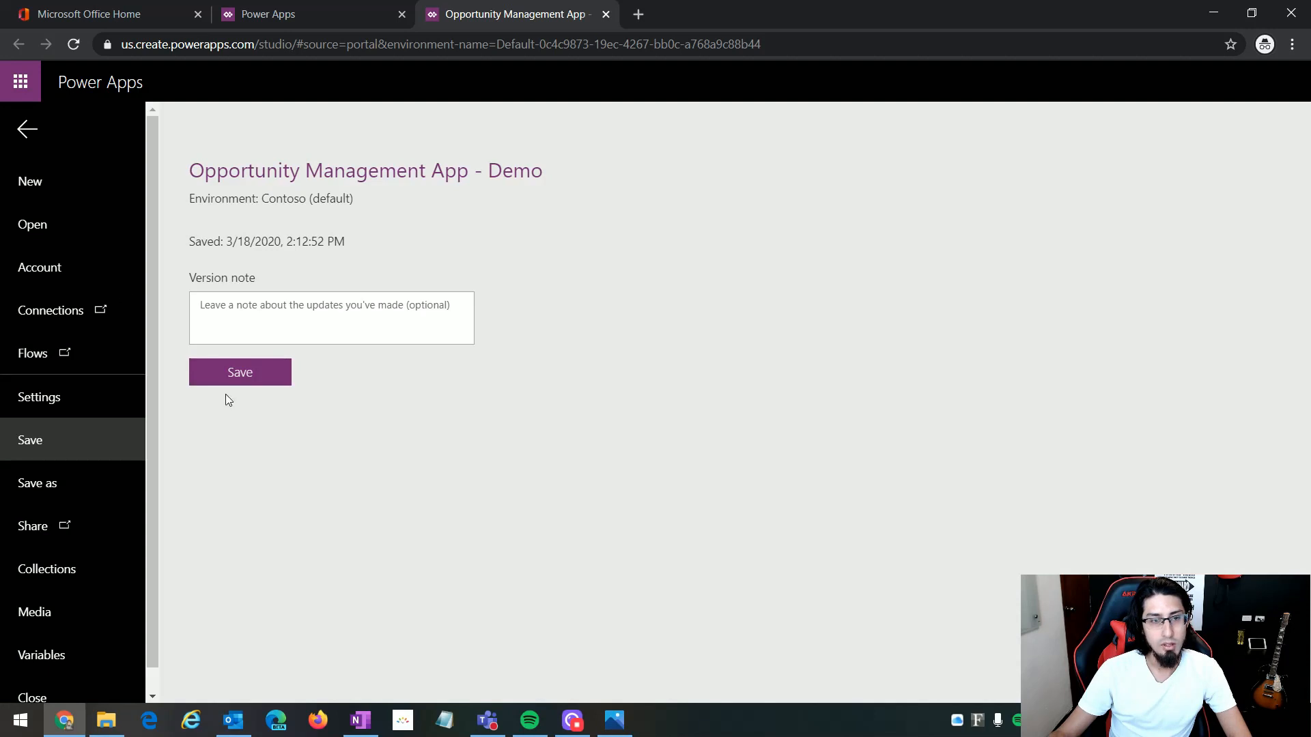
click(245, 380)
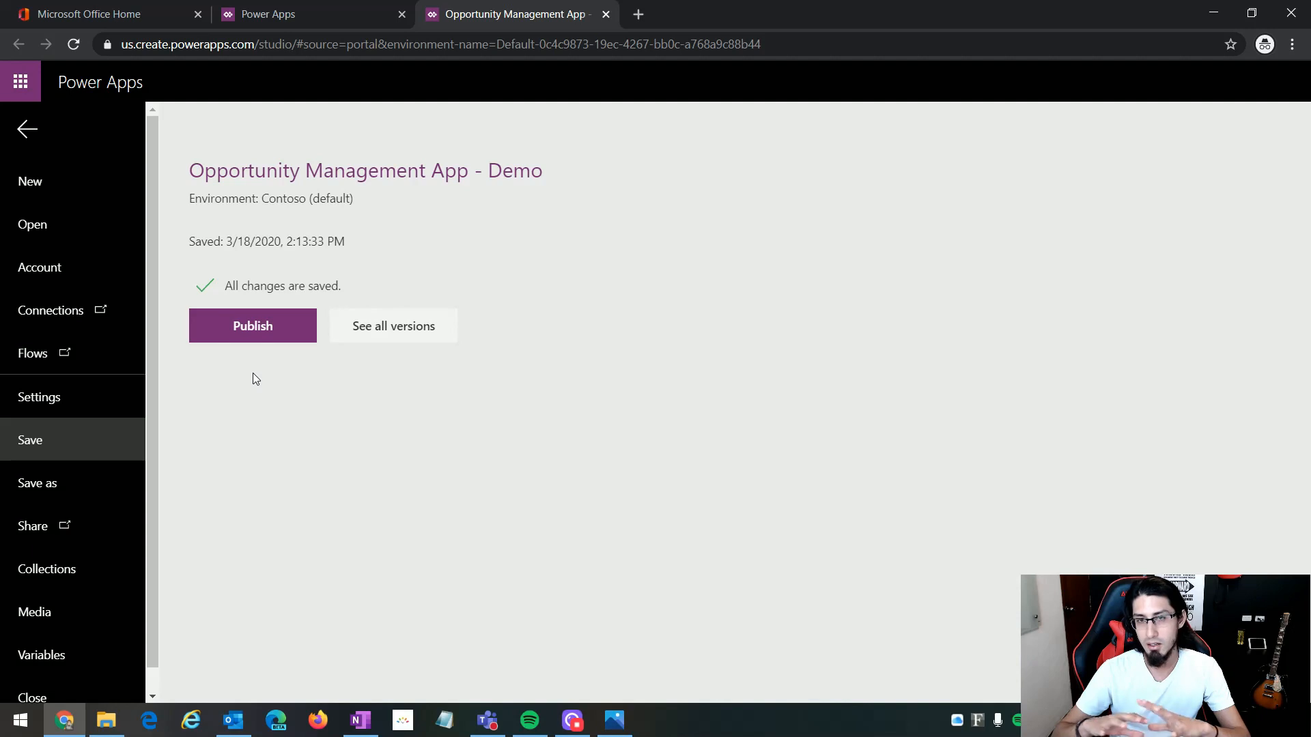
key(alt+Tab)
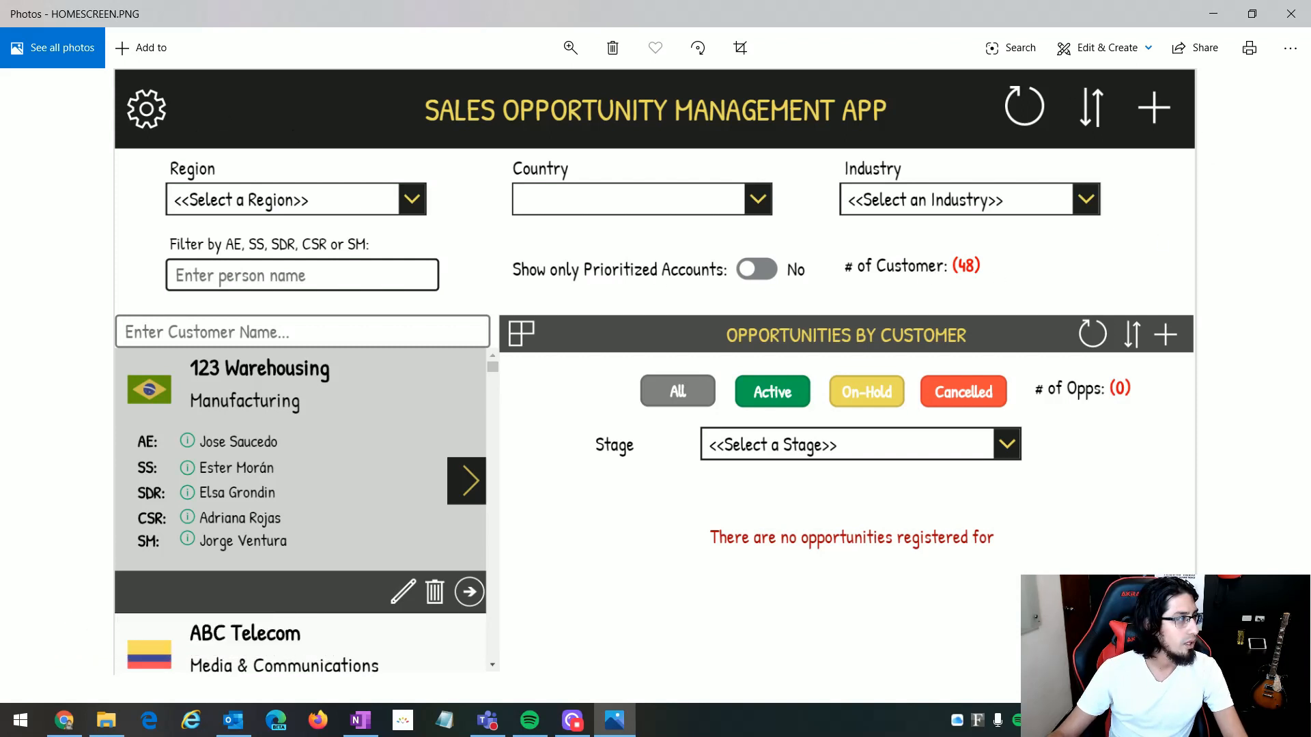
key(alt+Tab)
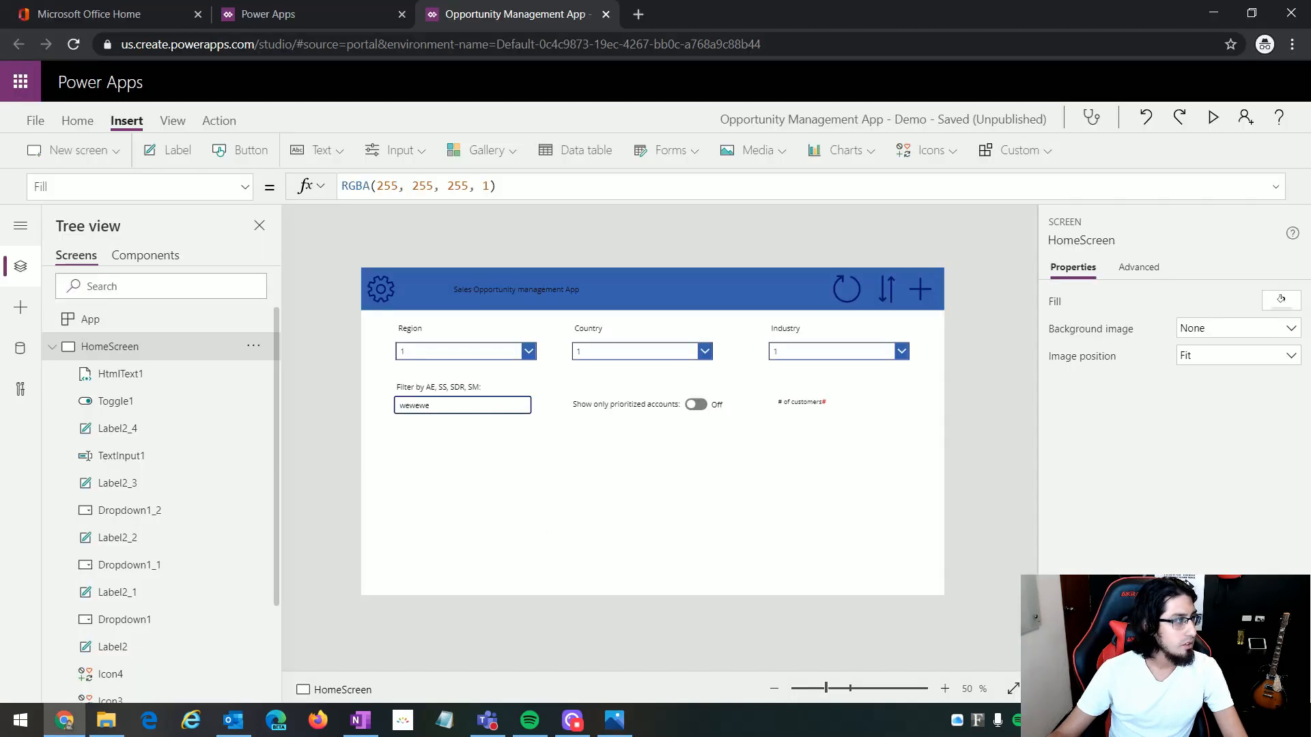
Step: Review the list of formula properties available for the blue header rectangle
click(416, 303)
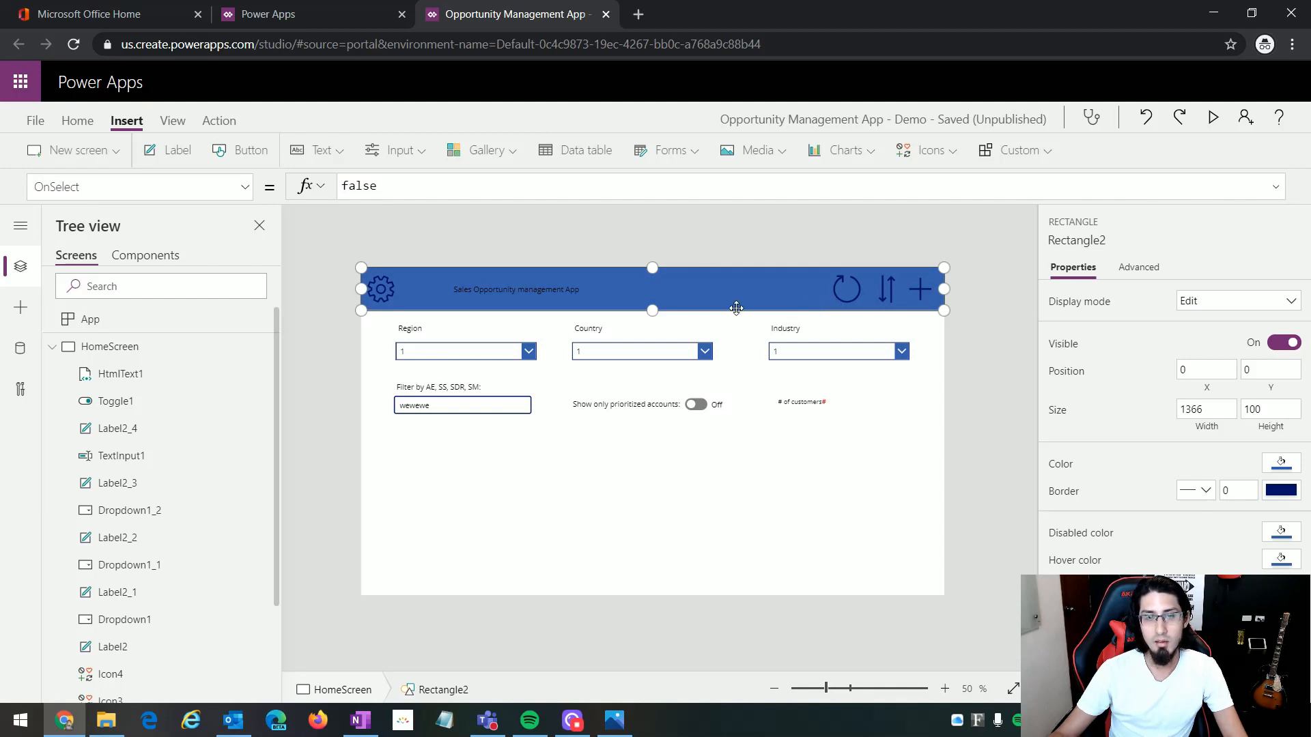
click(244, 191)
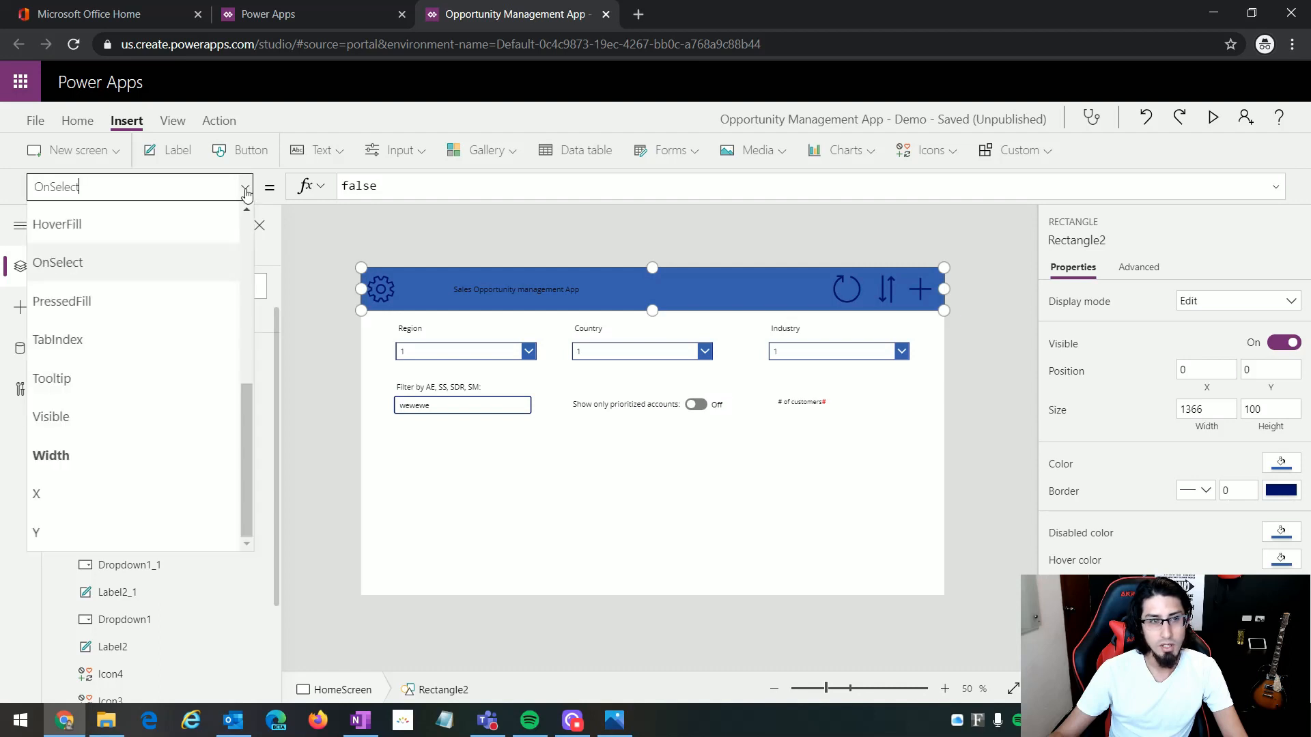
drag(247, 386, 271, 227)
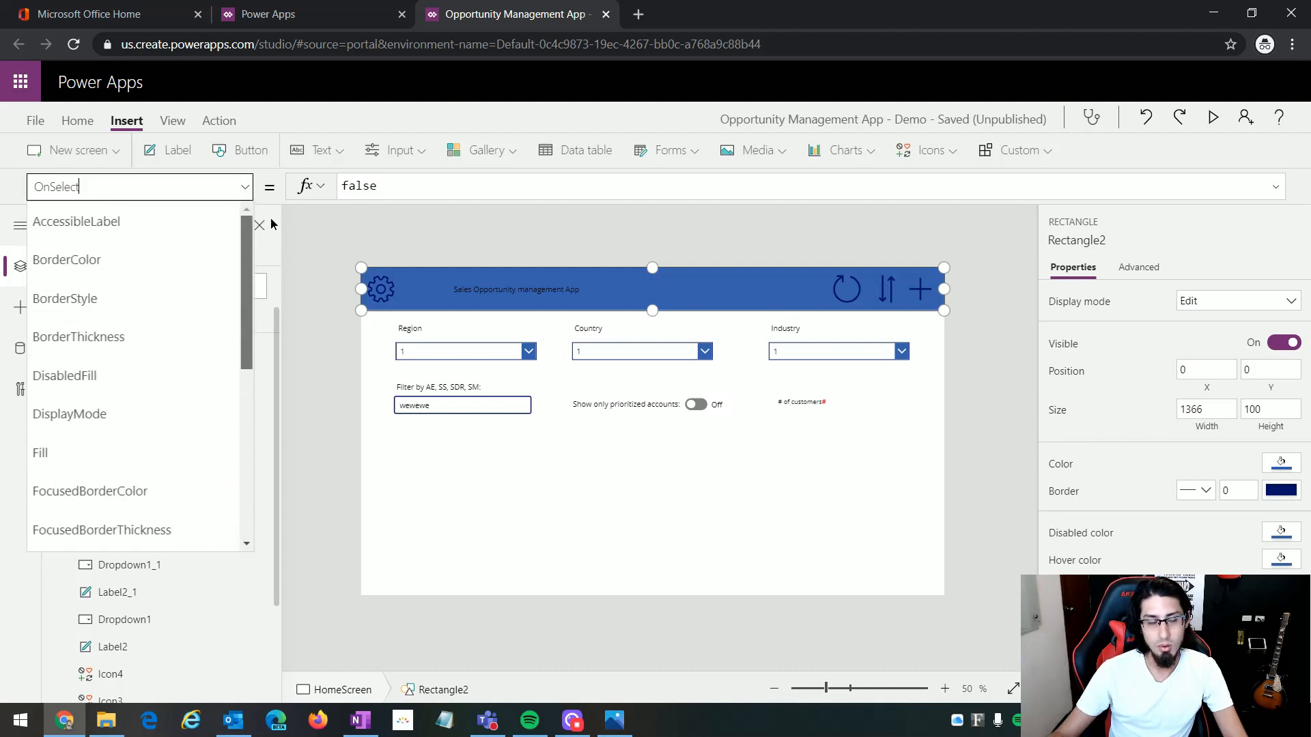
click(543, 554)
click(740, 306)
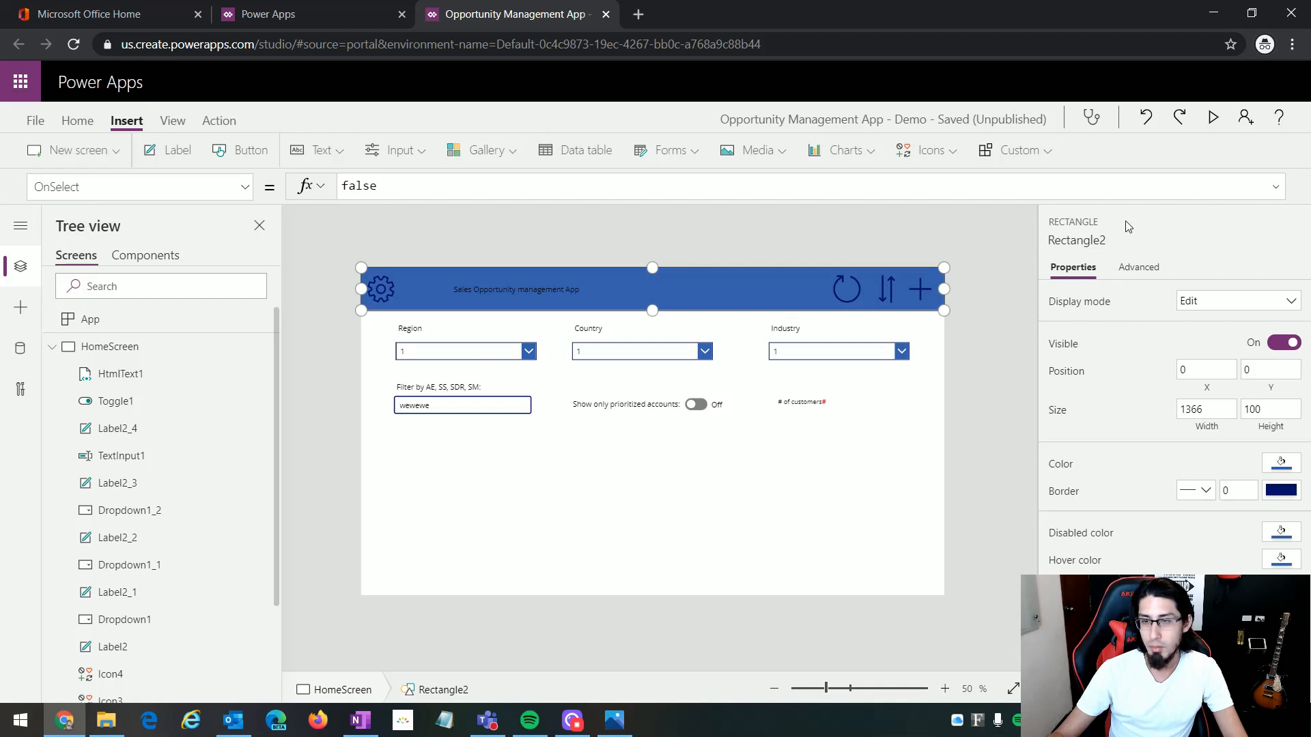
Step: Set the header rectangle's Fill property to RGBA(30, 30, 30, 1), pasting in the colour value
click(137, 186)
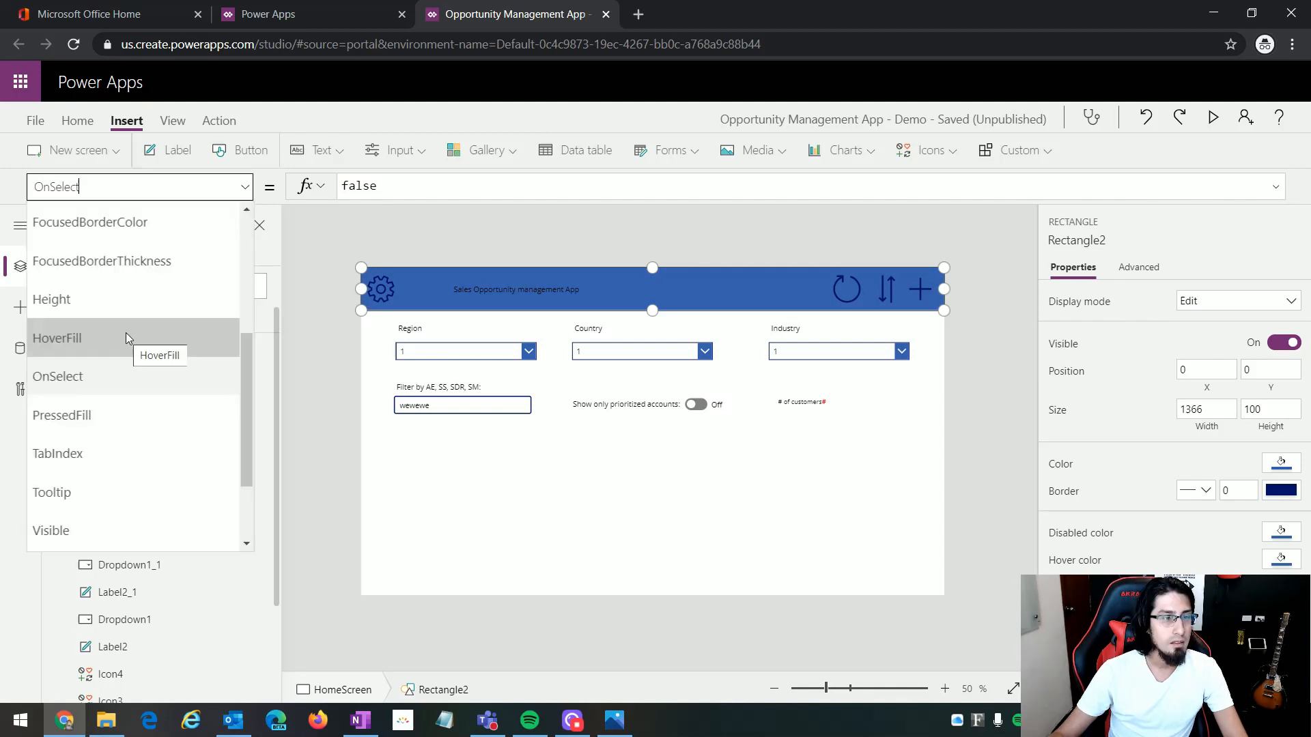
scroll(141, 400, down, 2)
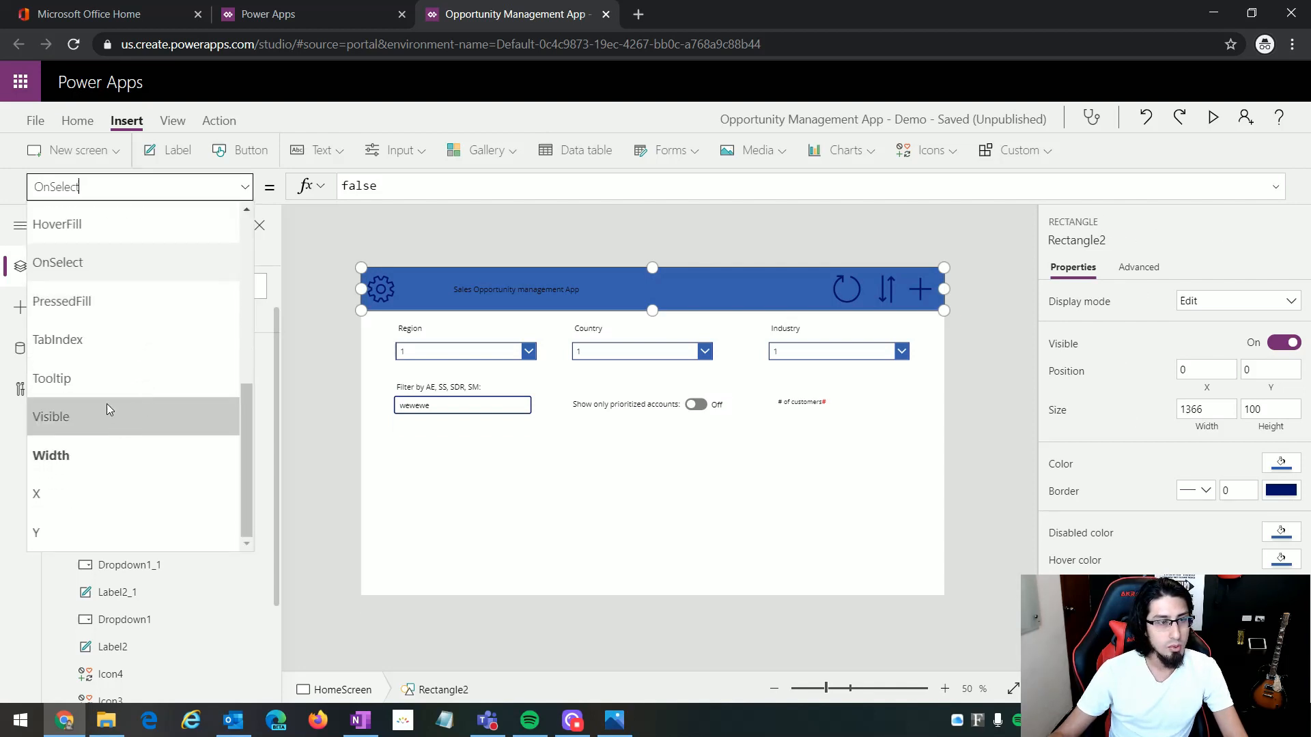
scroll(107, 403, up, 2)
scroll(108, 403, up, 1)
click(60, 329)
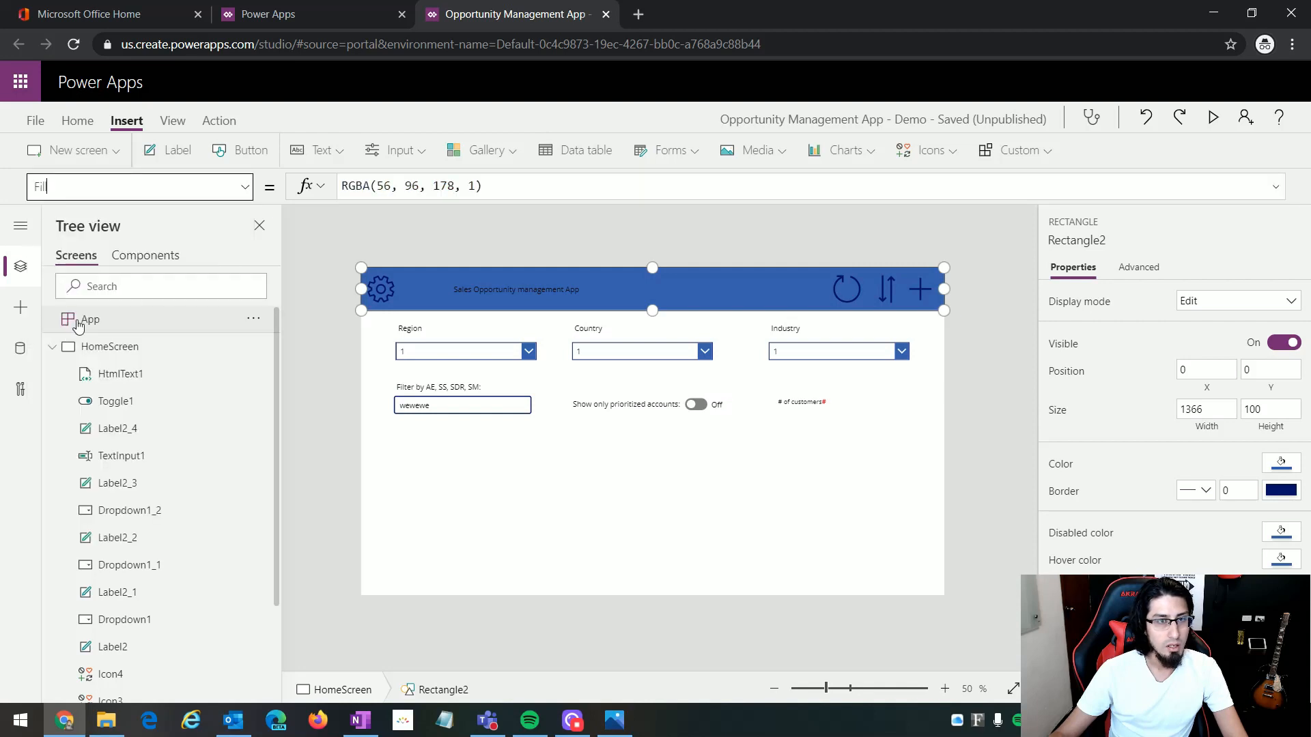
drag(485, 186, 314, 186)
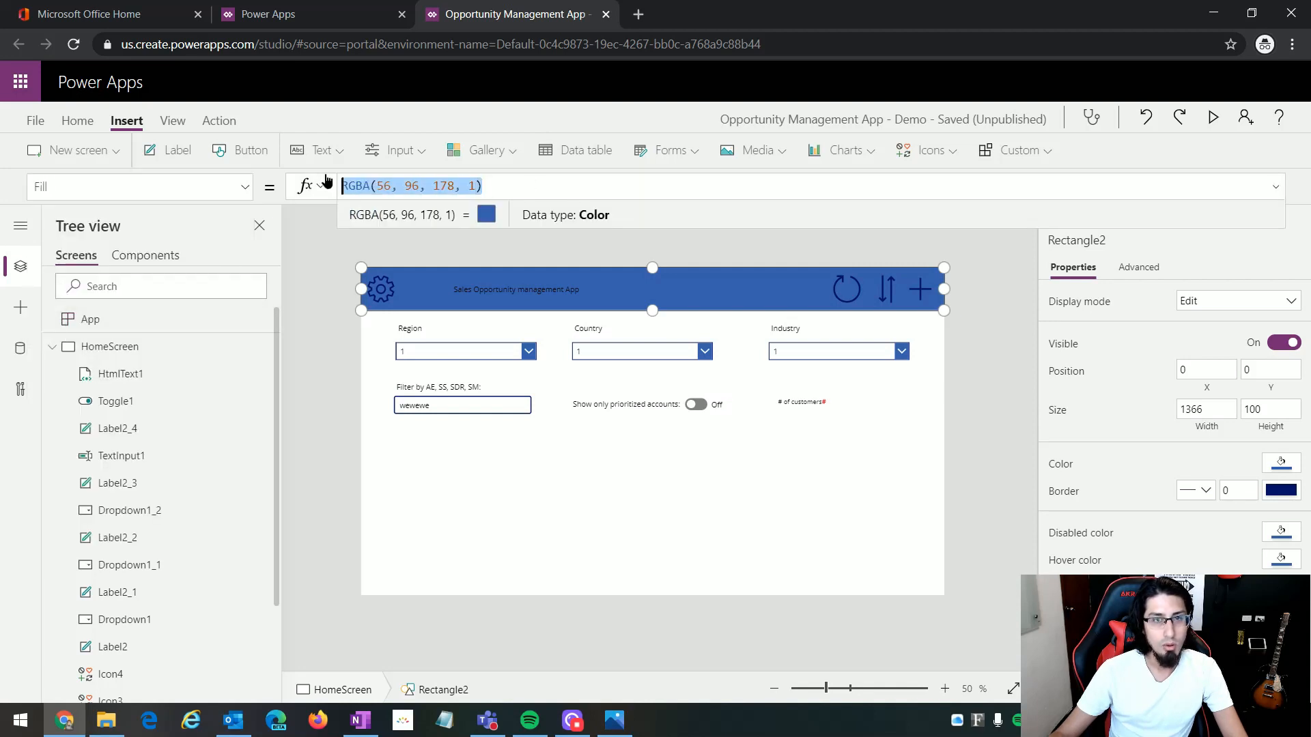
click(506, 186)
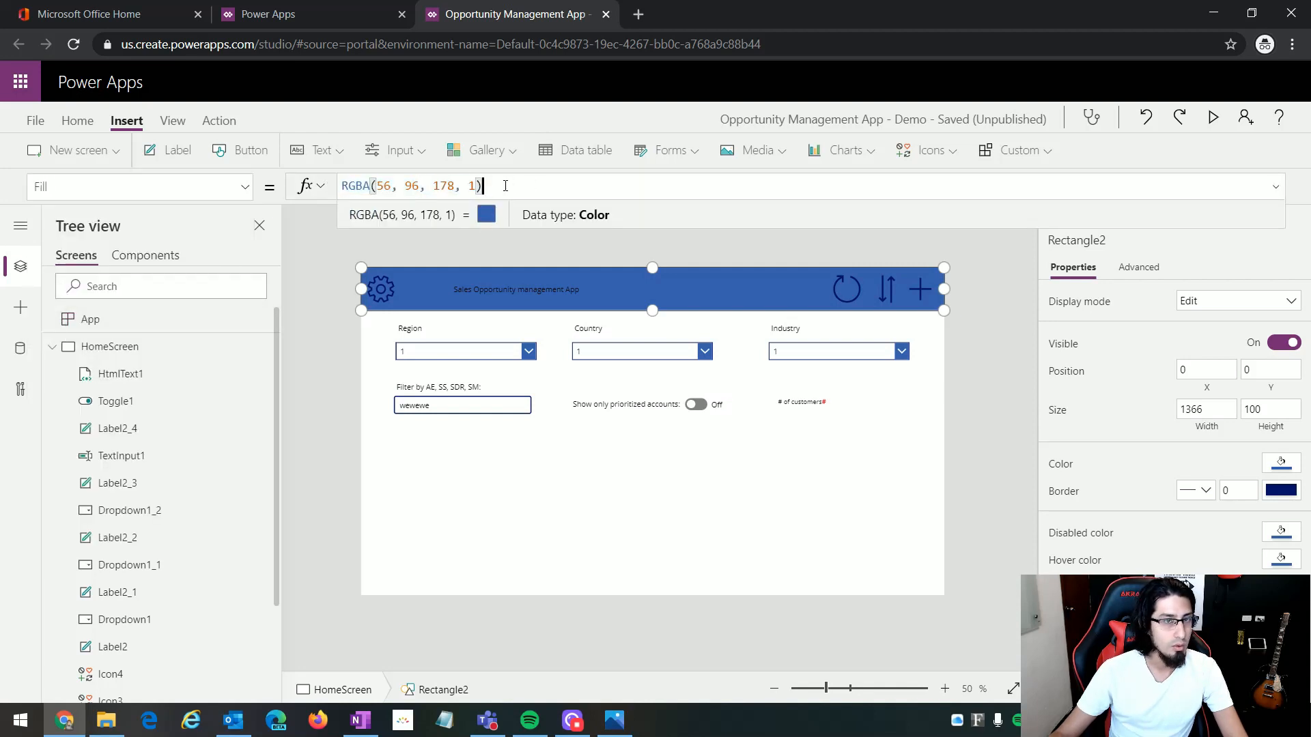
key(alt+Tab)
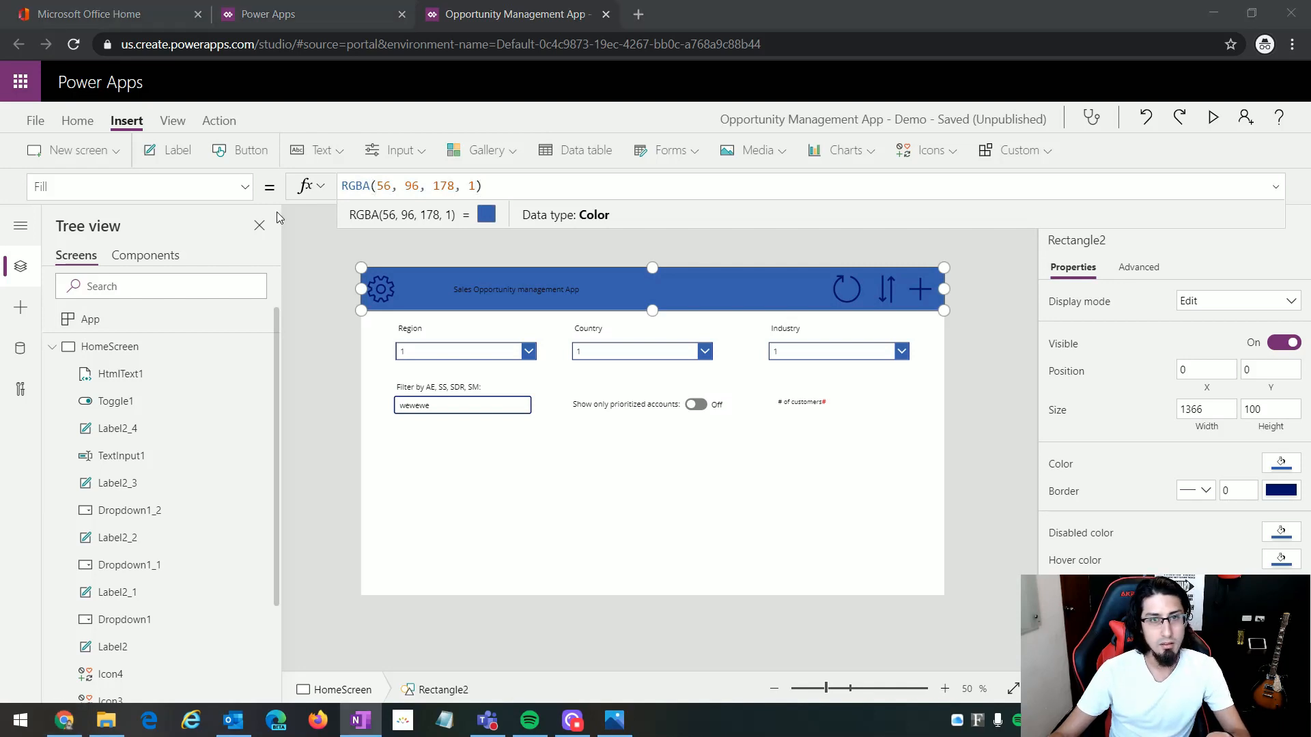
drag(486, 186, 319, 172)
text(RGBA(30, 30, 30, 1))
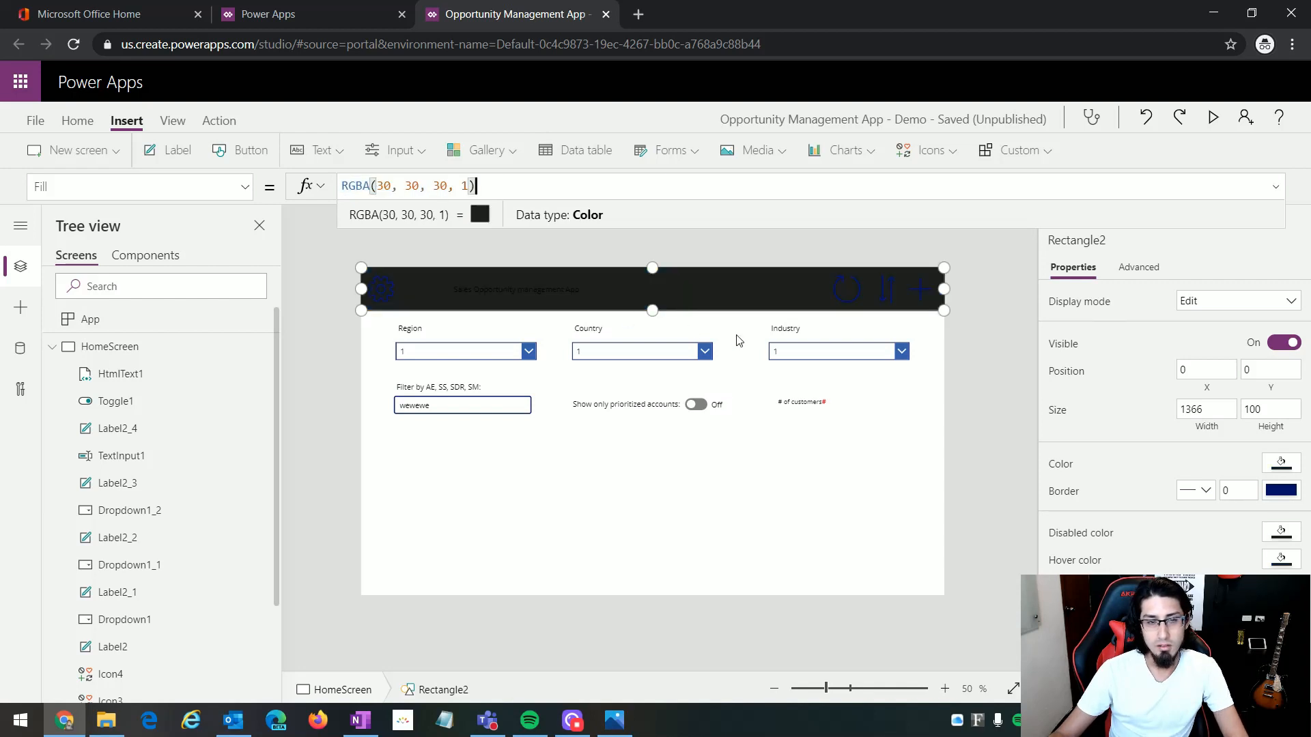
click(709, 510)
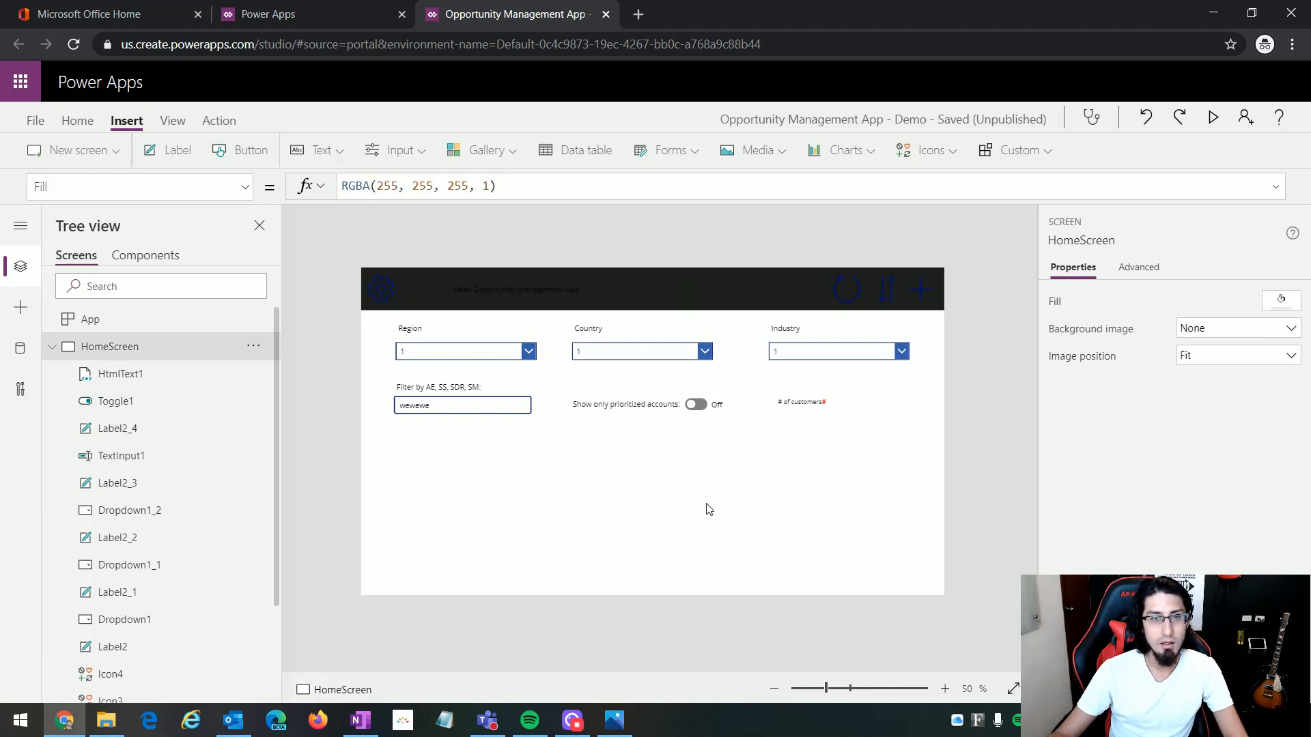
Step: Center the header title label's text and set its font size to 18
click(478, 289)
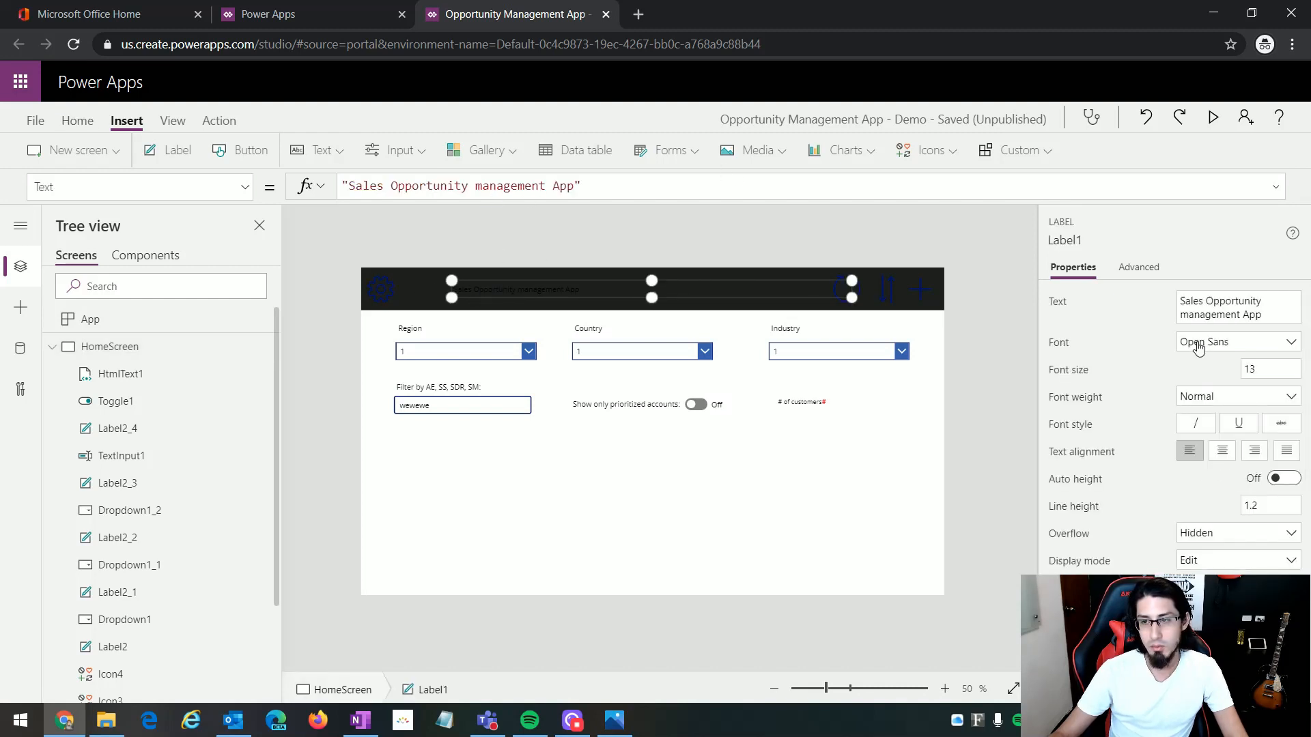
click(1222, 452)
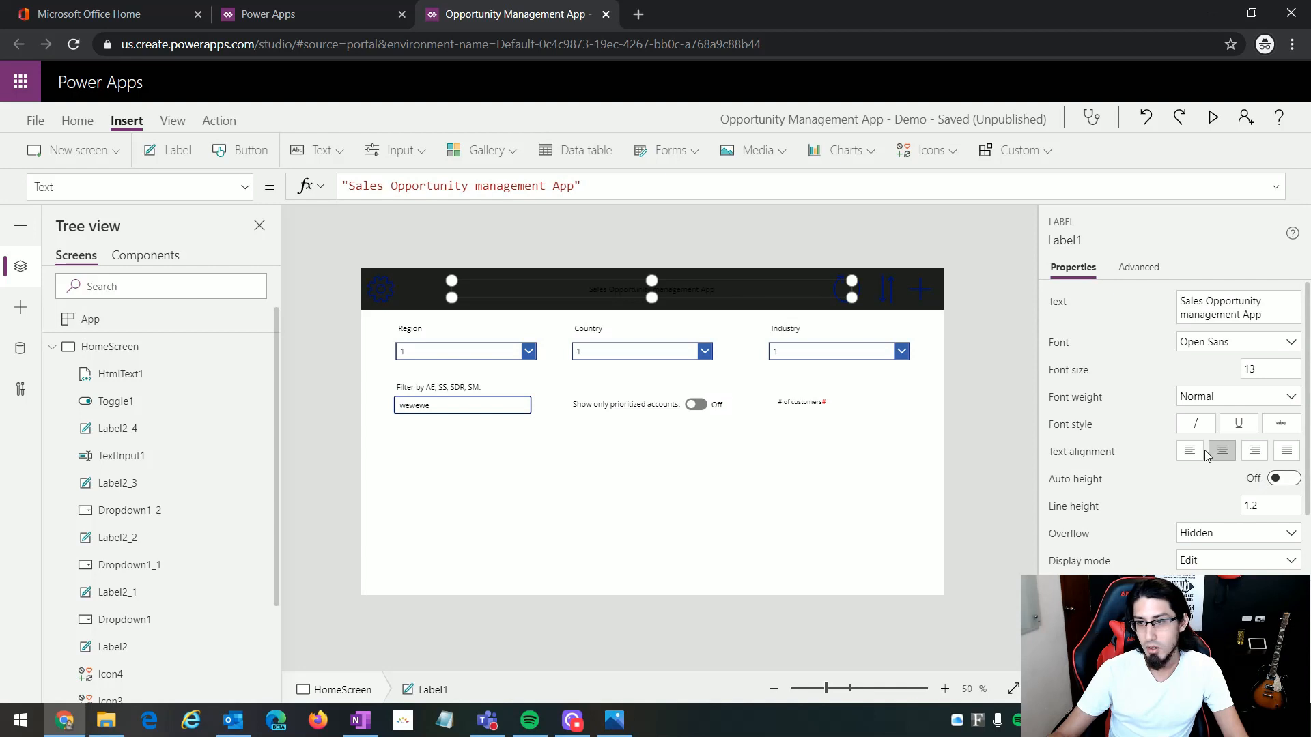
click(1243, 369)
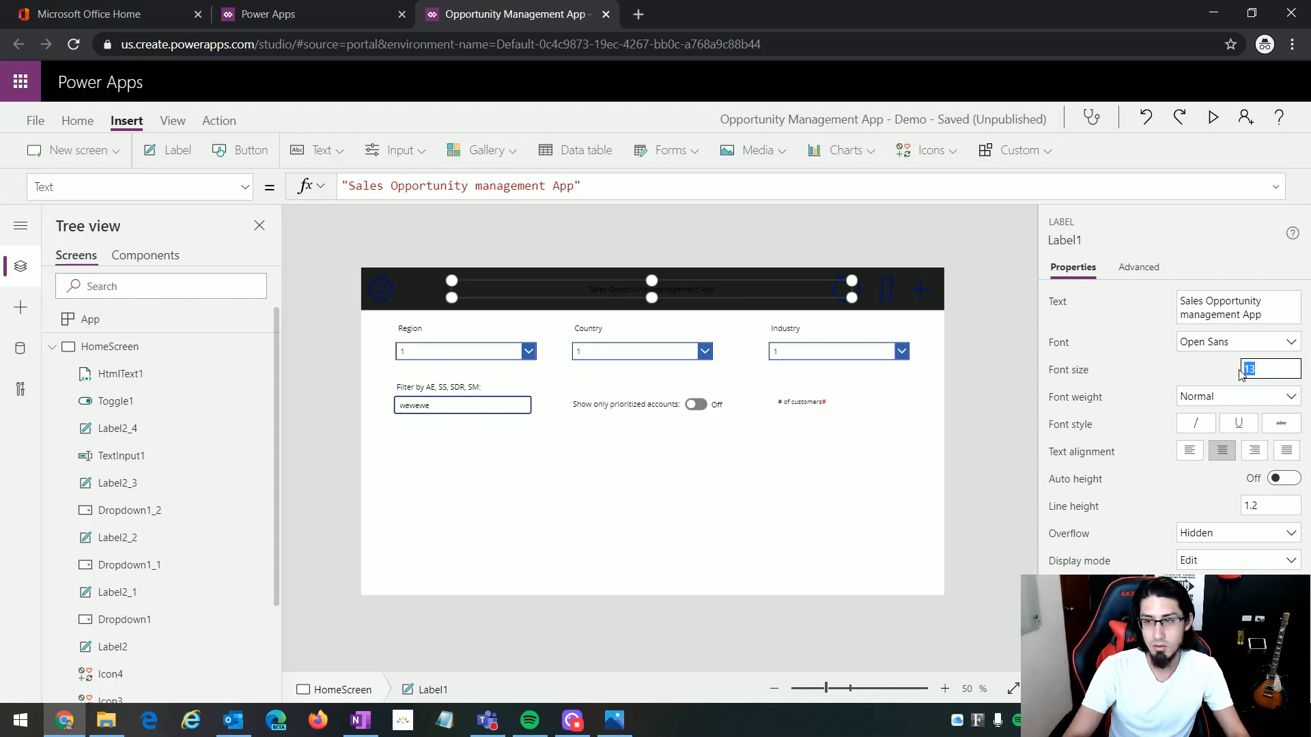
text(18)
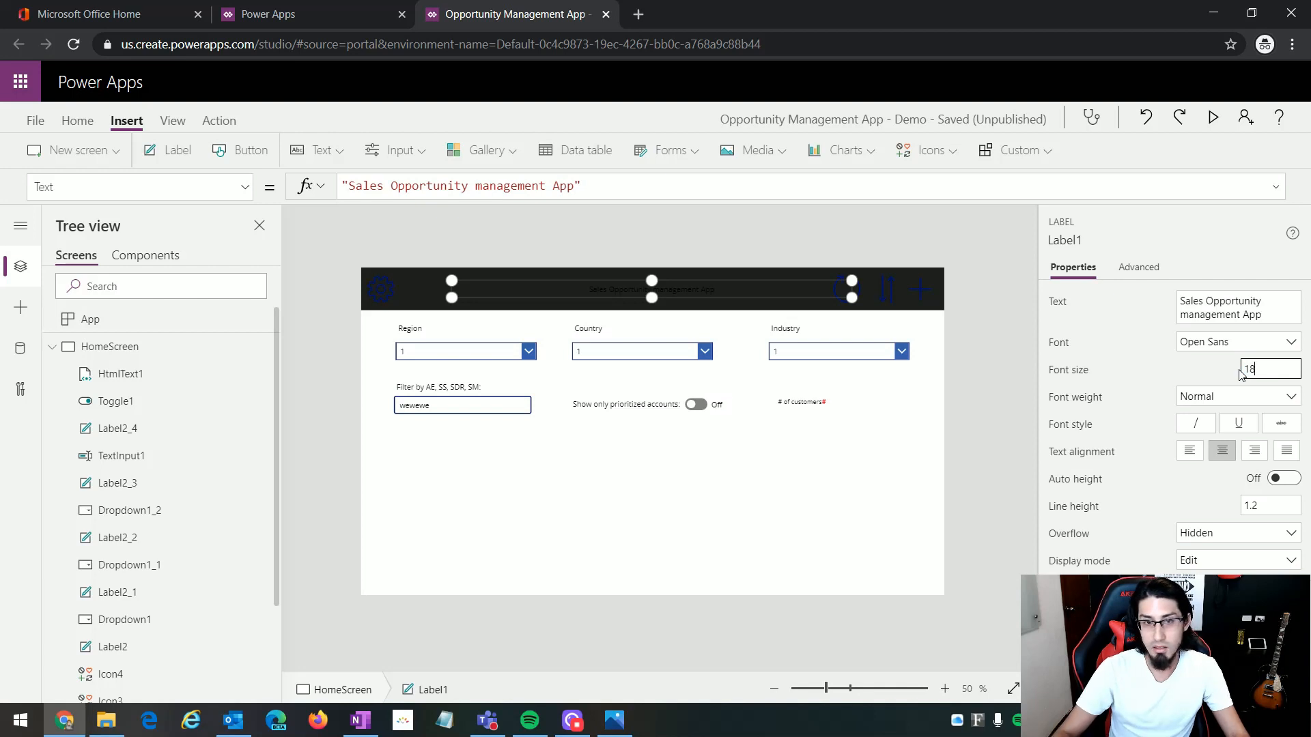
click(603, 284)
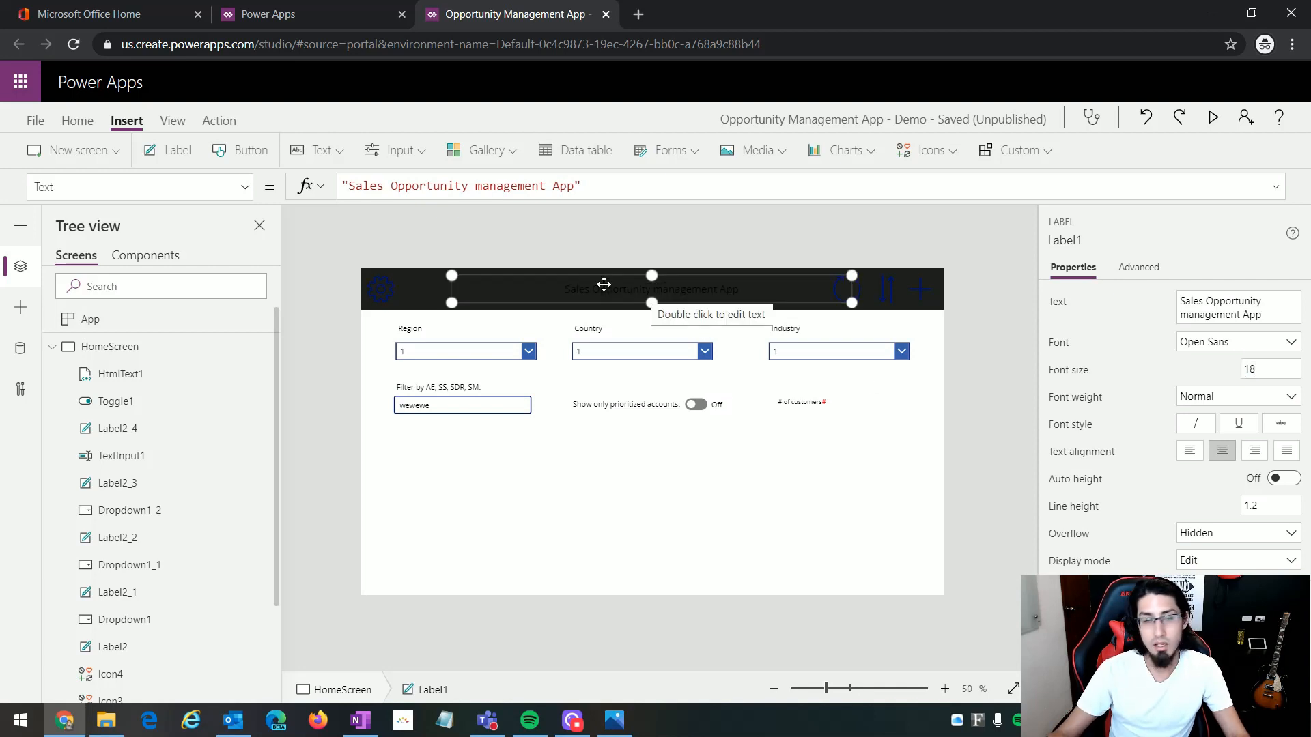
Step: Set the Color property of the "Sales Opportunity management App" title label to White
click(244, 187)
scroll(216, 402, up, 10)
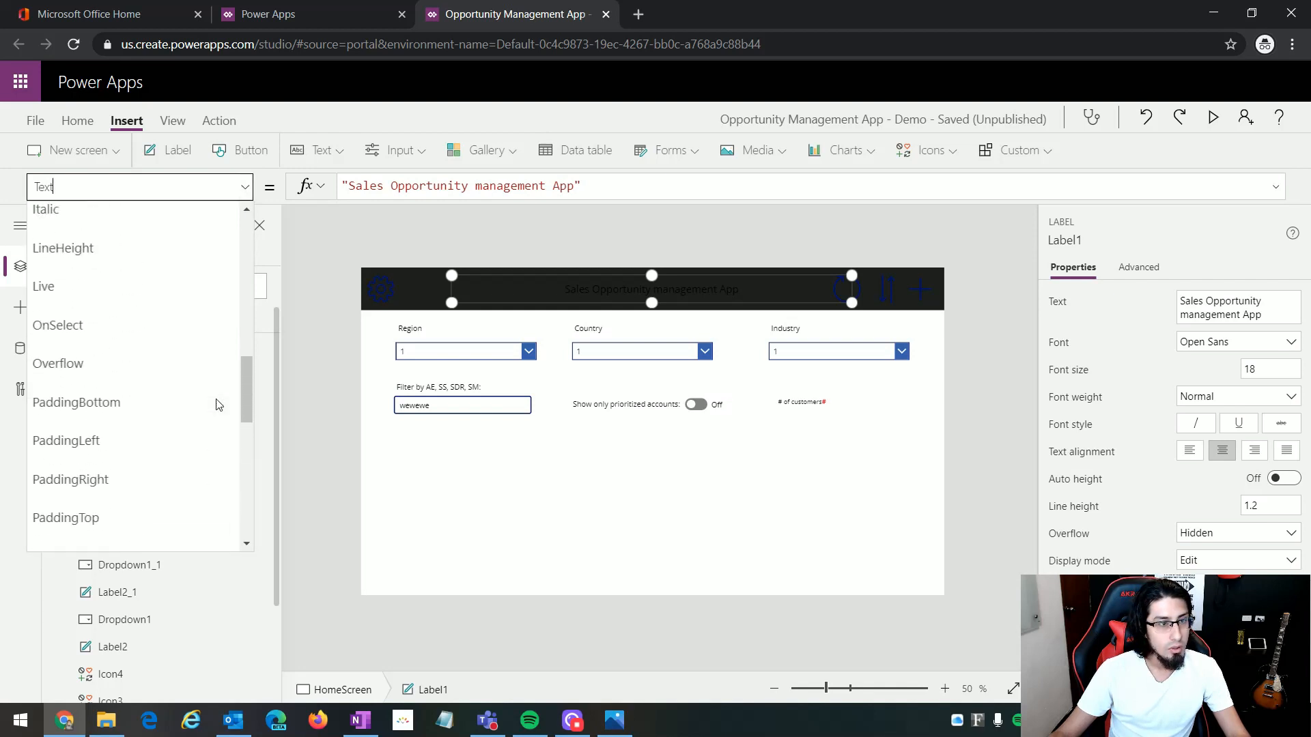
scroll(216, 403, up, 7)
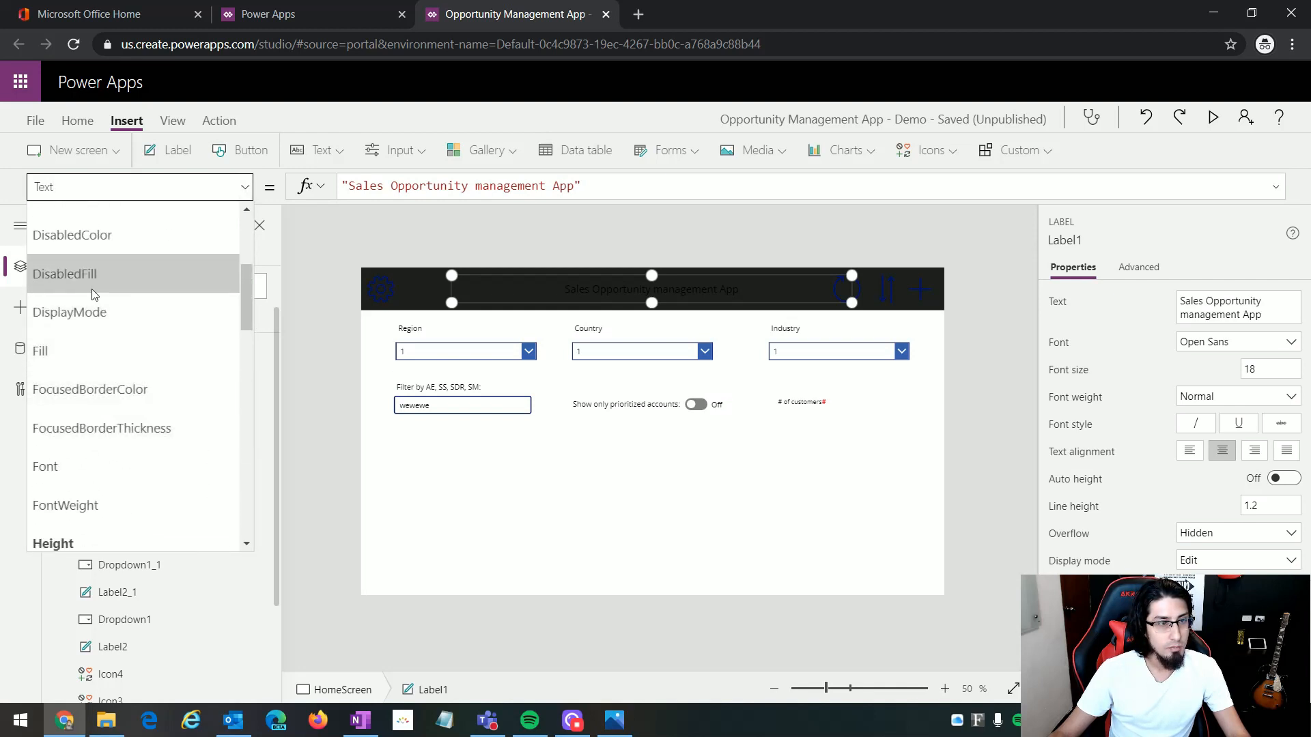
click(109, 413)
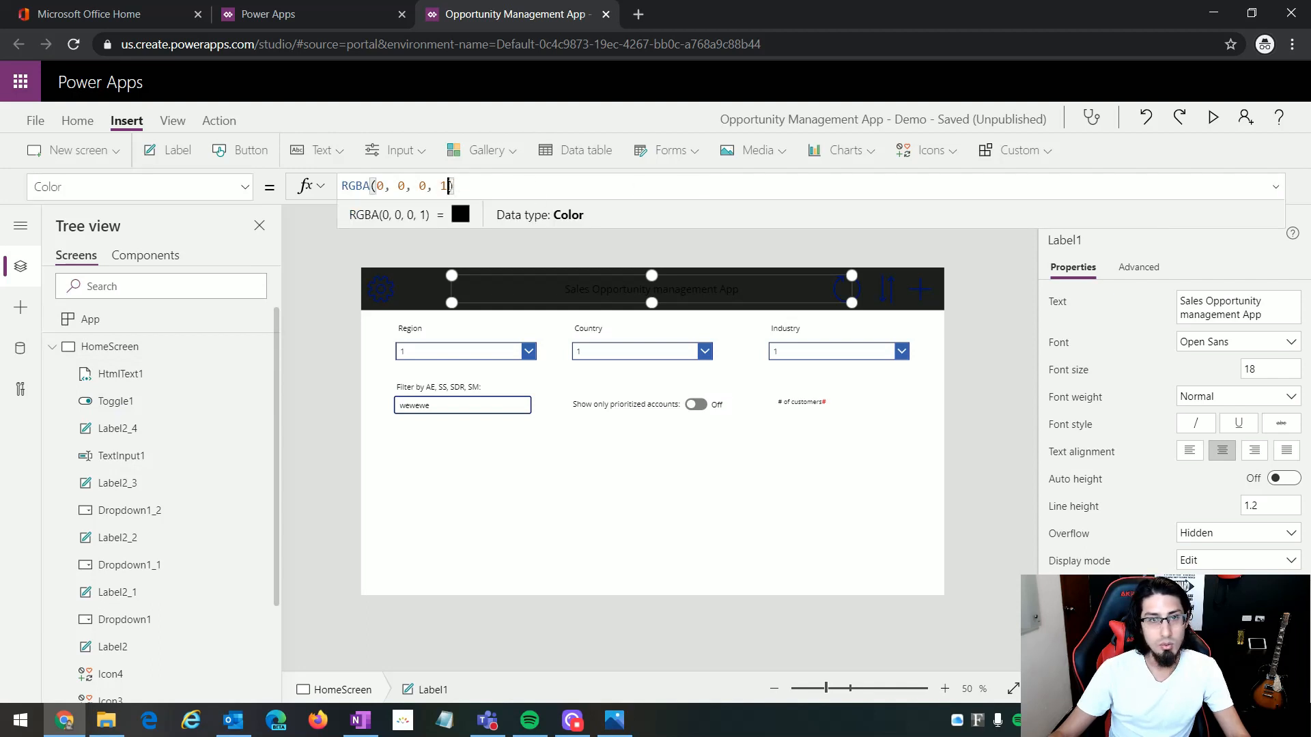
key(ctrl+a)
text(white)
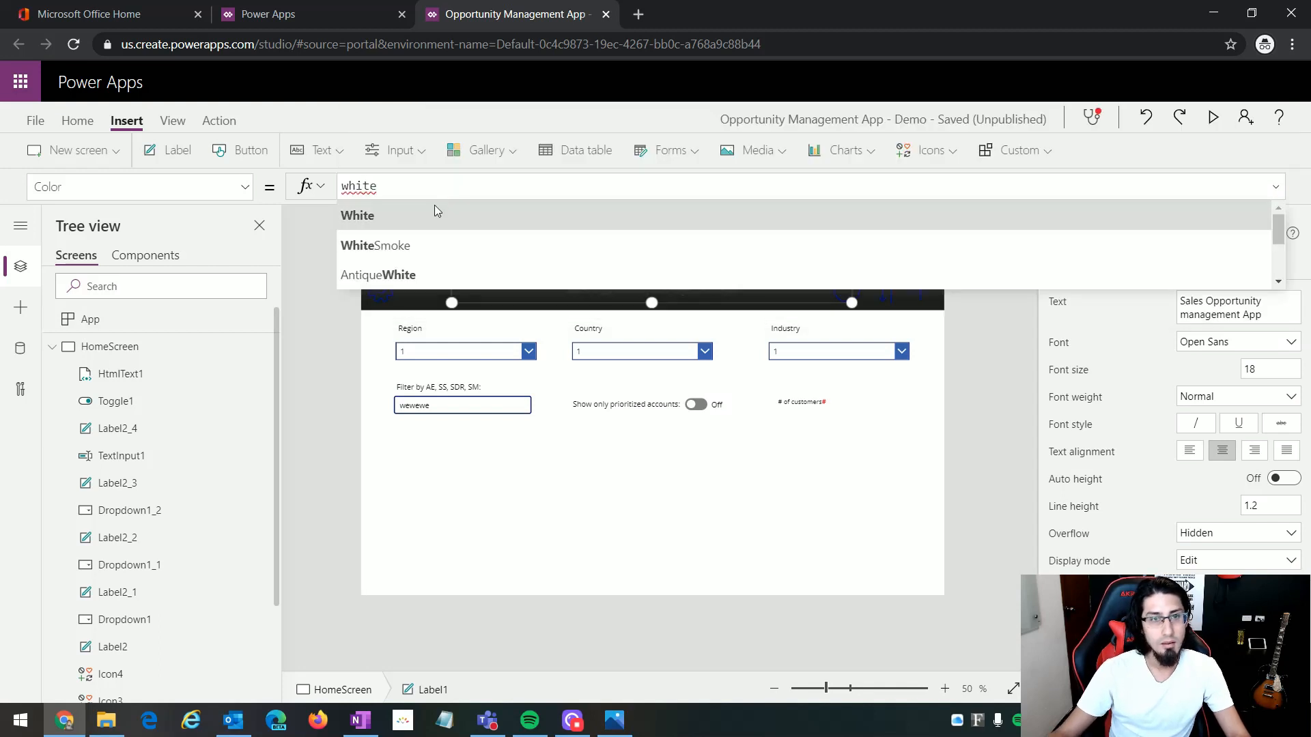
click(436, 216)
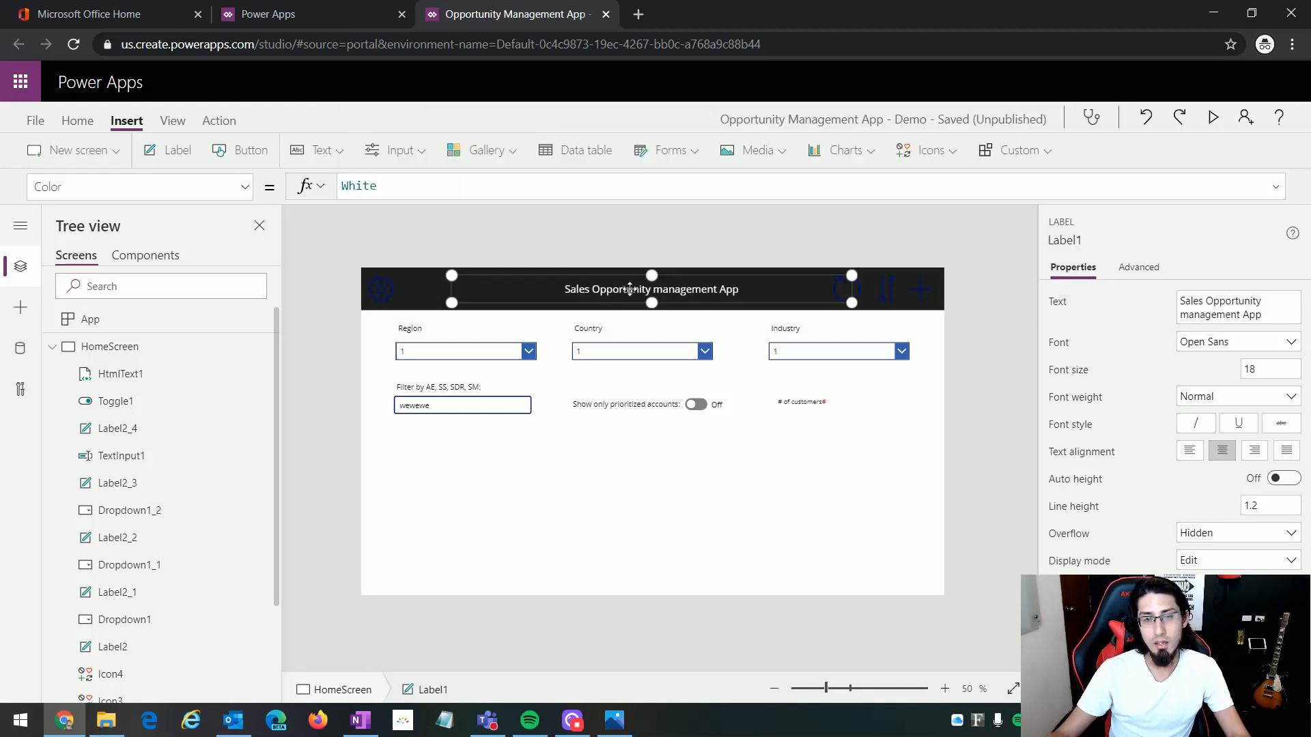
click(398, 314)
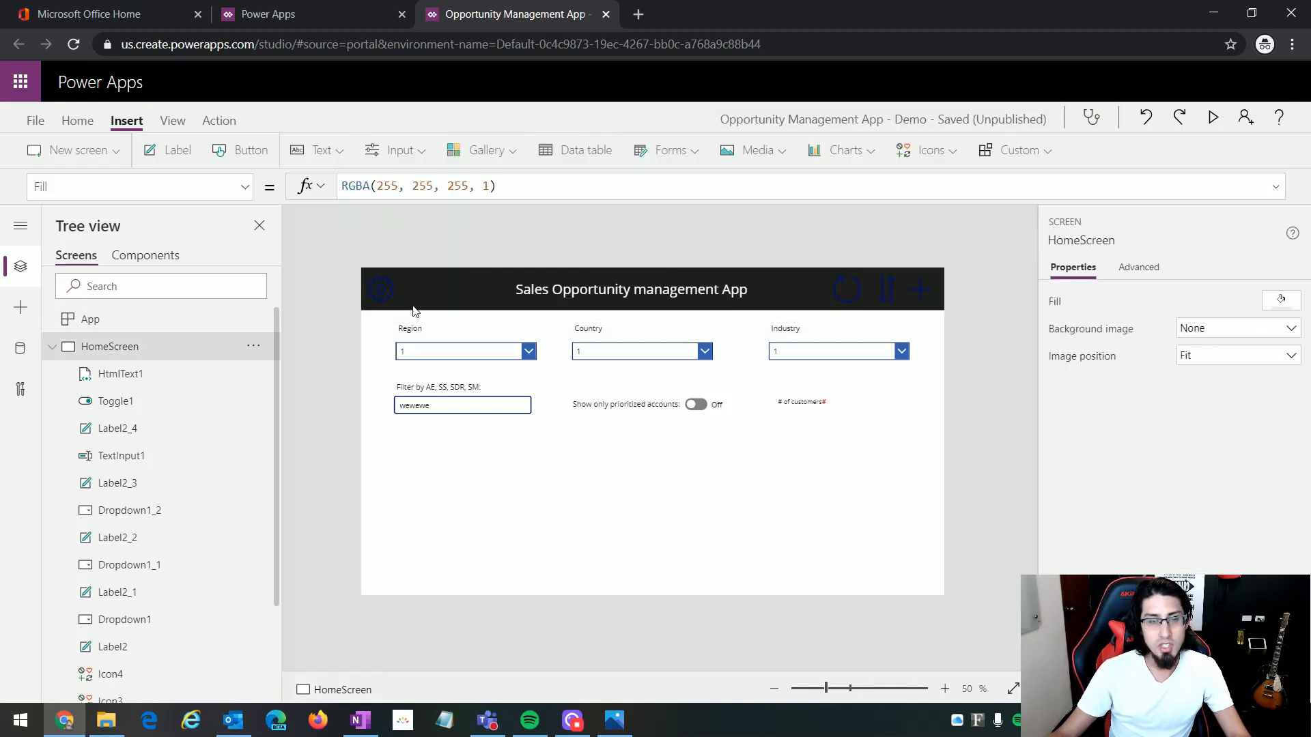
click(381, 287)
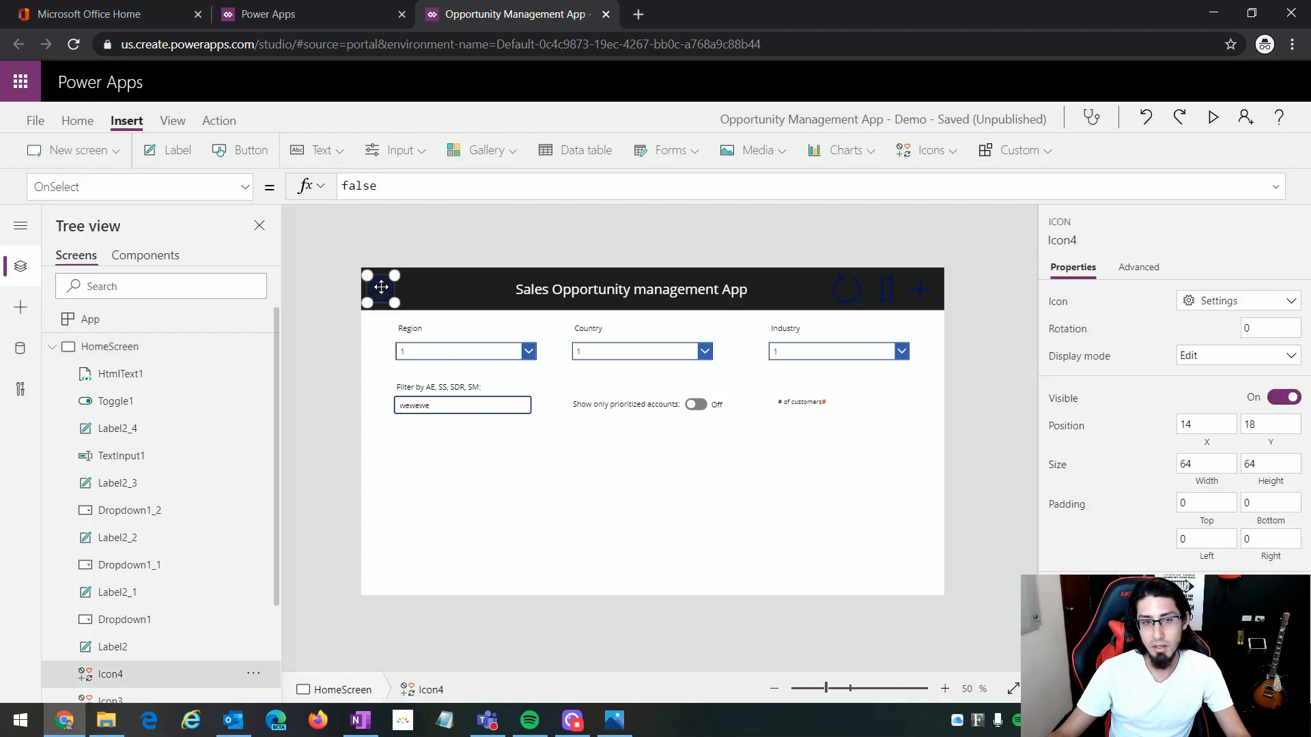
shift+click(856, 292)
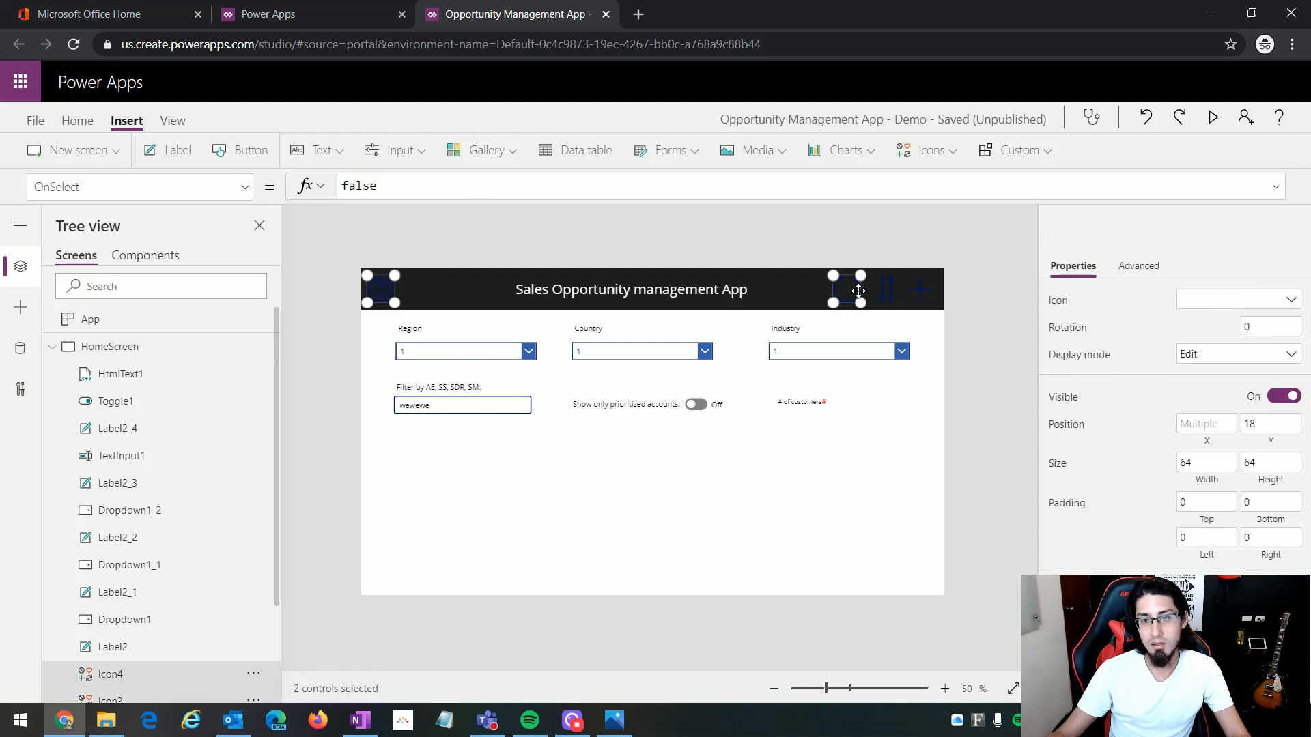
shift+click(920, 291)
click(877, 398)
Step: Set the Color property of the header's Add icon to White
click(921, 290)
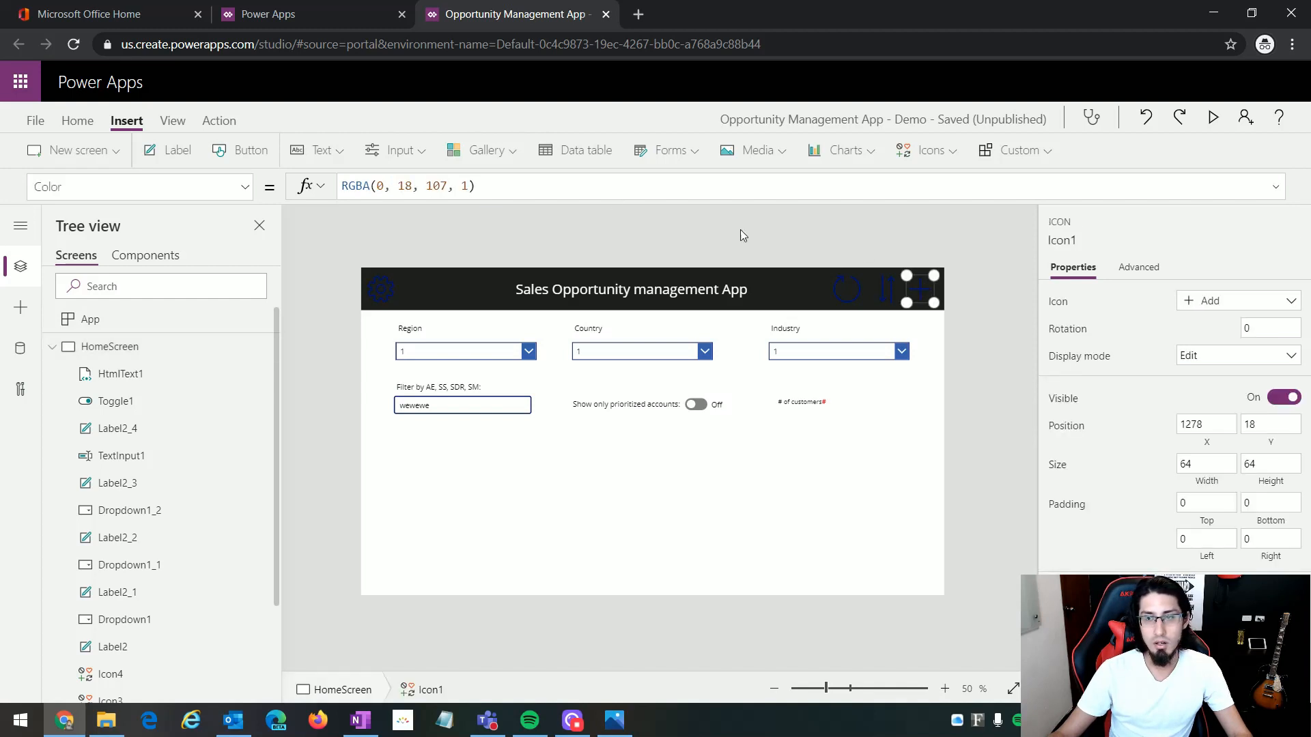
drag(509, 189, 298, 193)
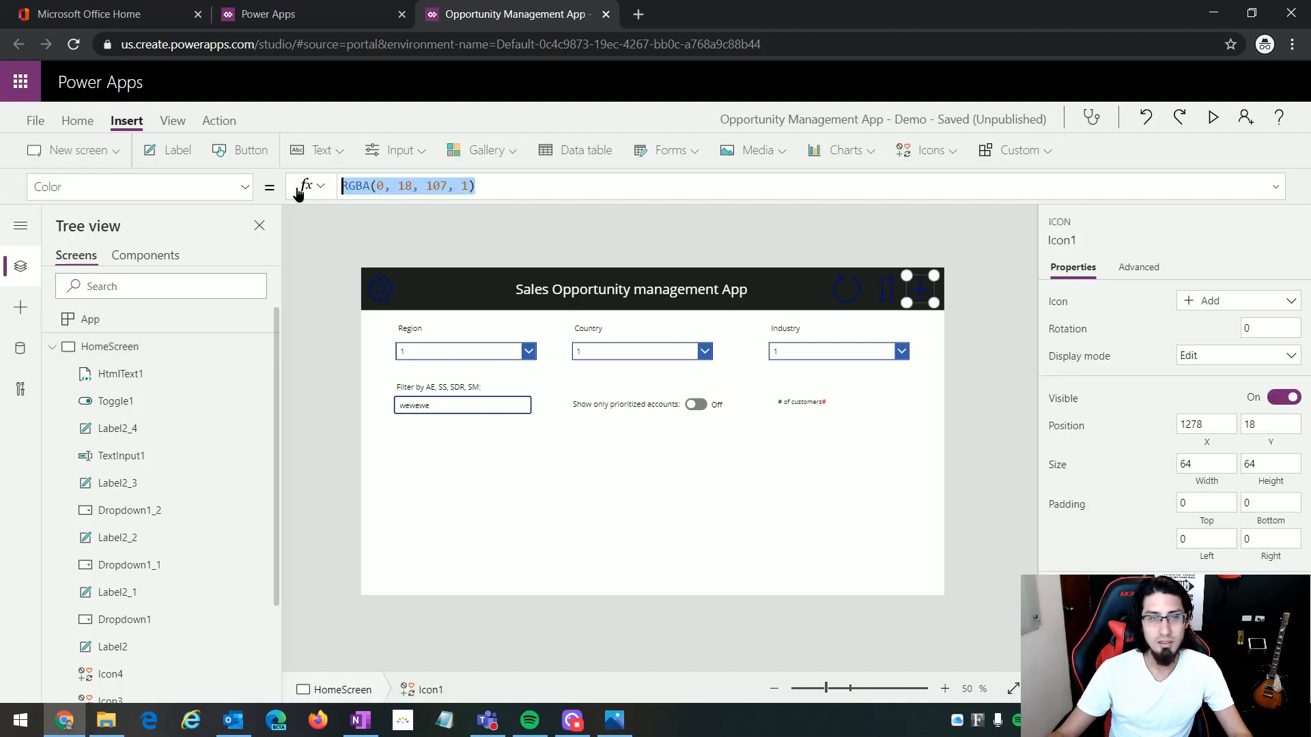
text(white)
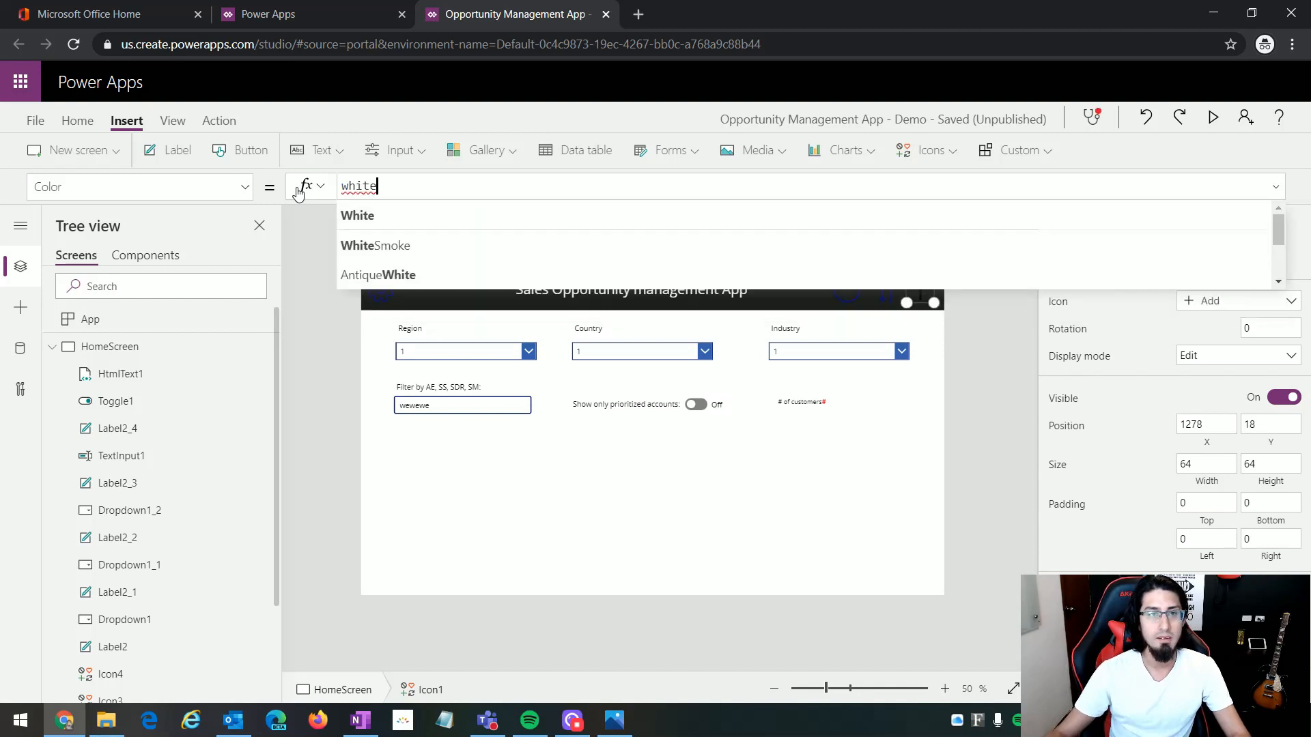
click(930, 321)
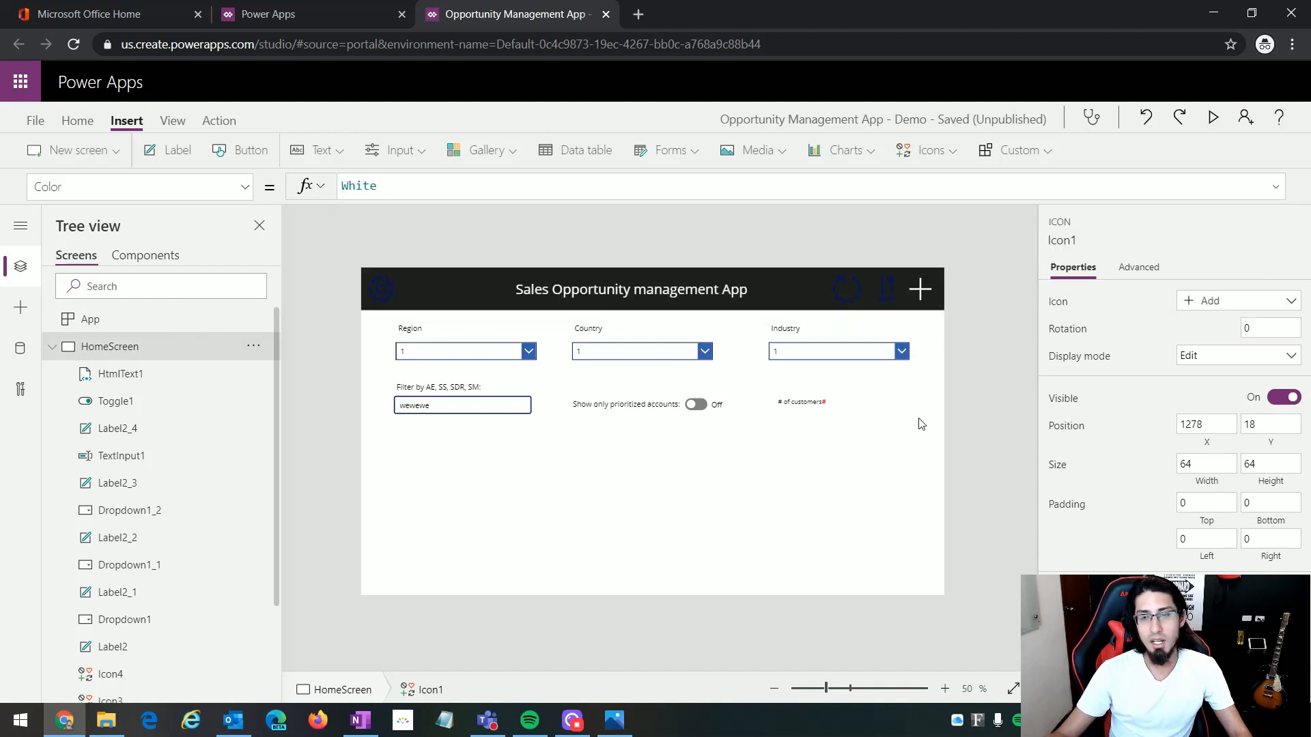
Step: Set the Color property of the header's sort, reload and settings icons together to White
click(884, 295)
shift+click(845, 298)
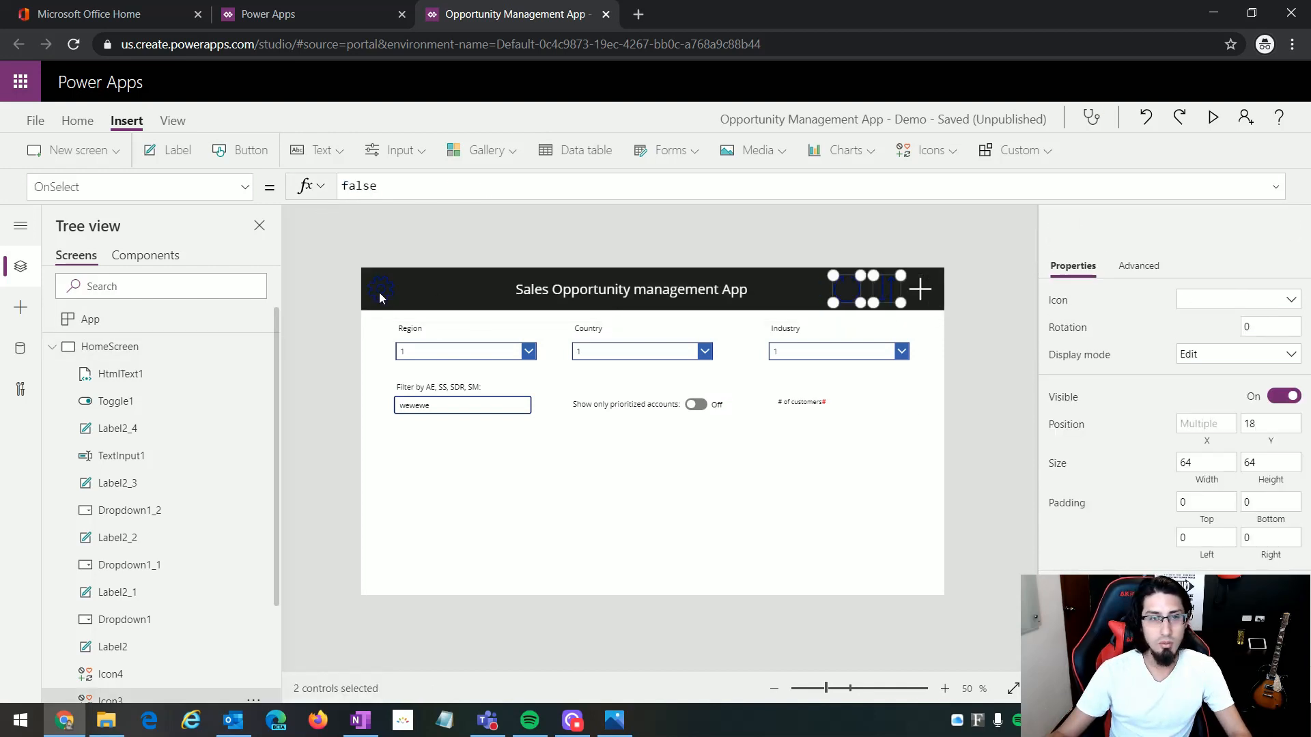
shift+click(380, 292)
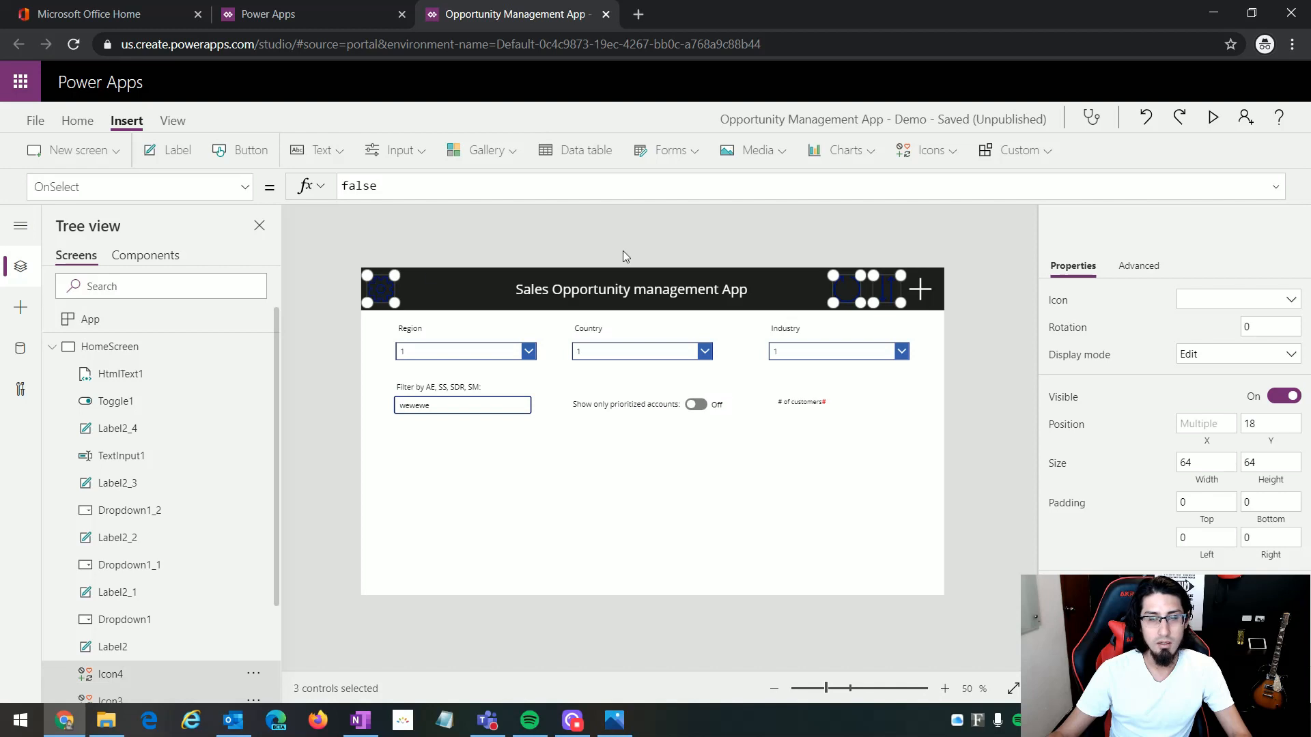
click(245, 197)
scroll(155, 351, up, 3)
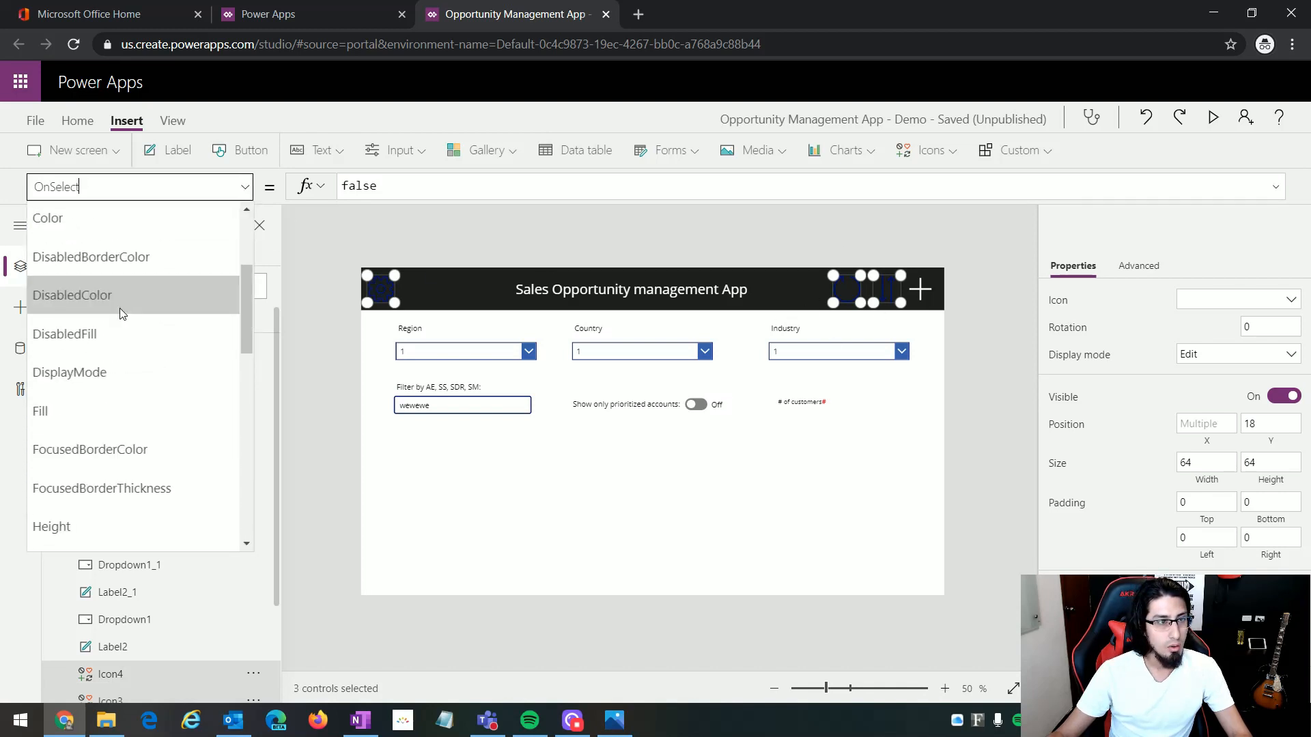
scroll(120, 308, up, 1)
click(97, 305)
key(ctrl+a)
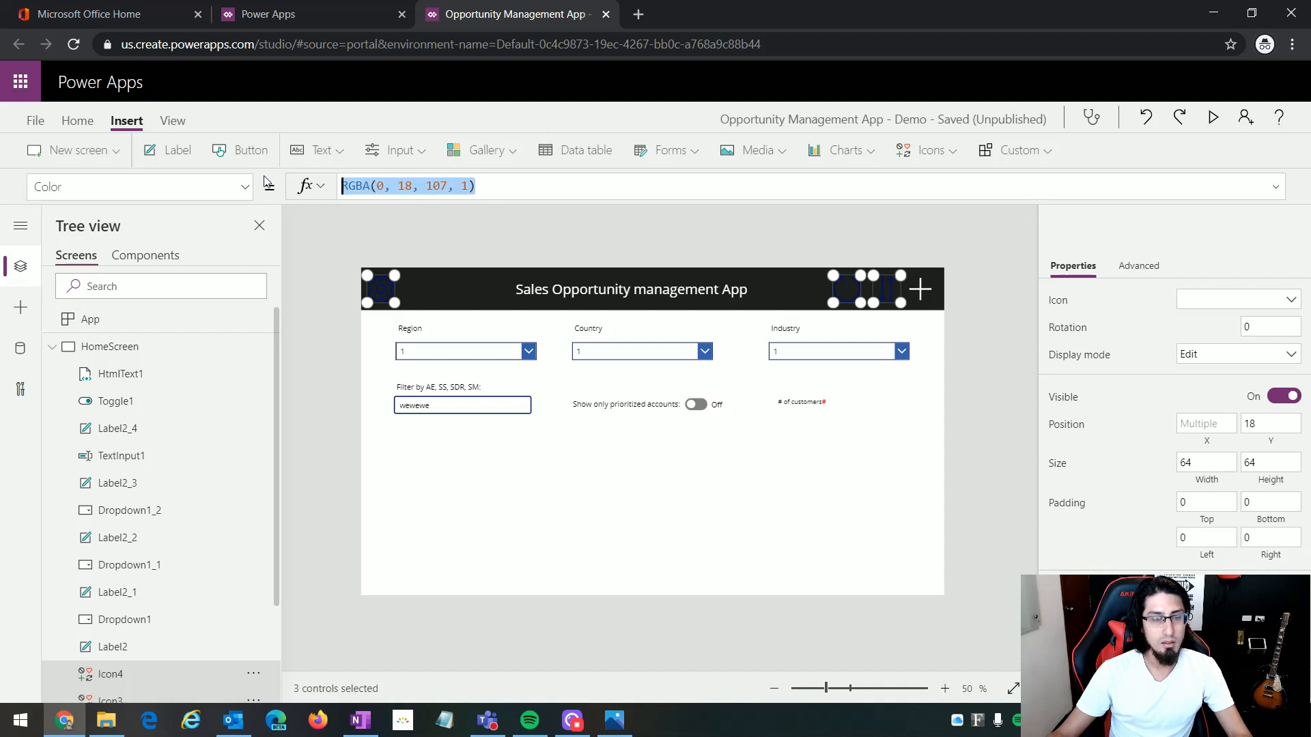
text(white)
click(728, 269)
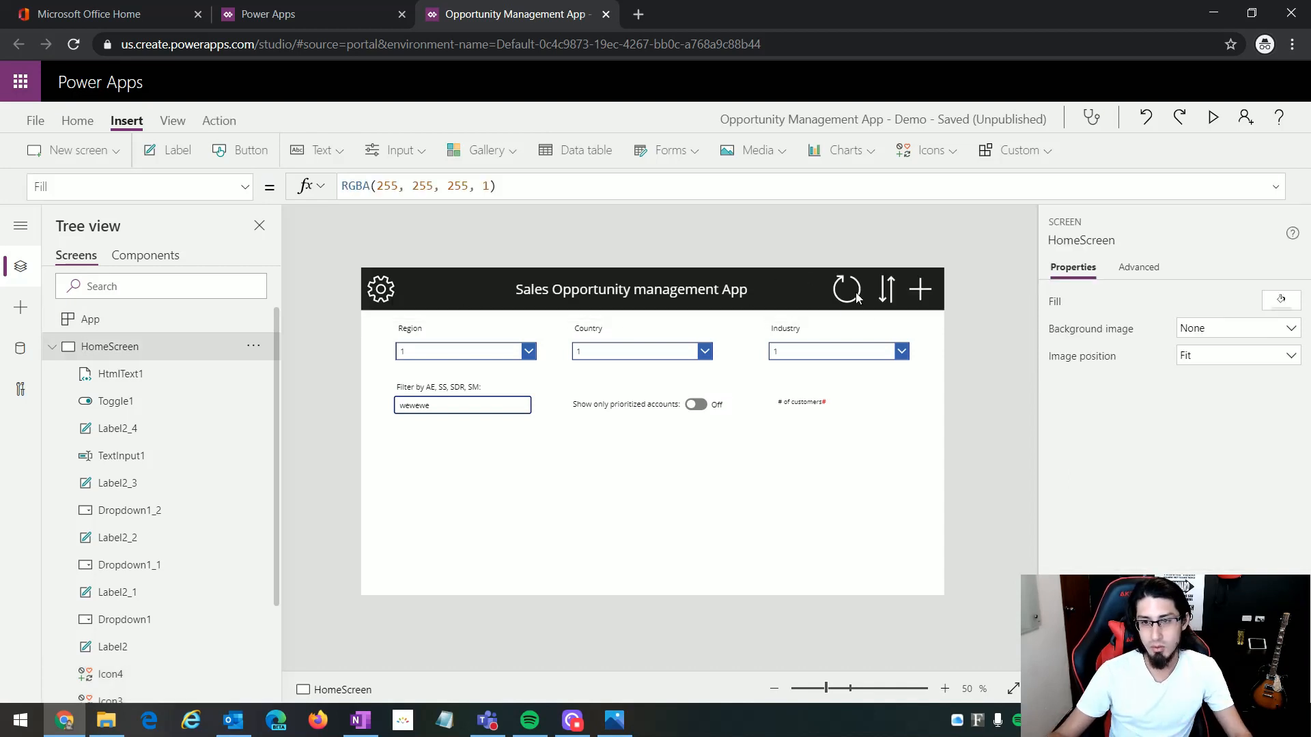
Step: Resize the header's Add icon to a width of 50 and a height of 50
click(930, 290)
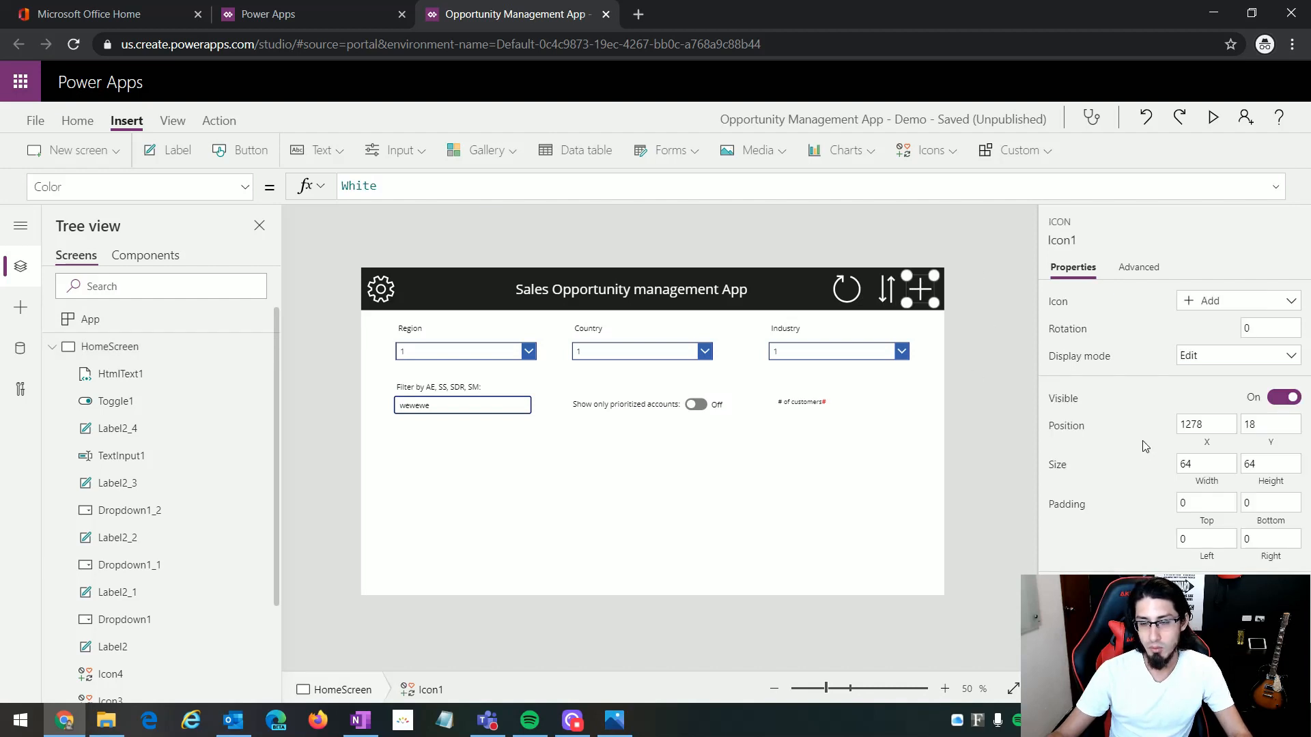
click(1199, 470)
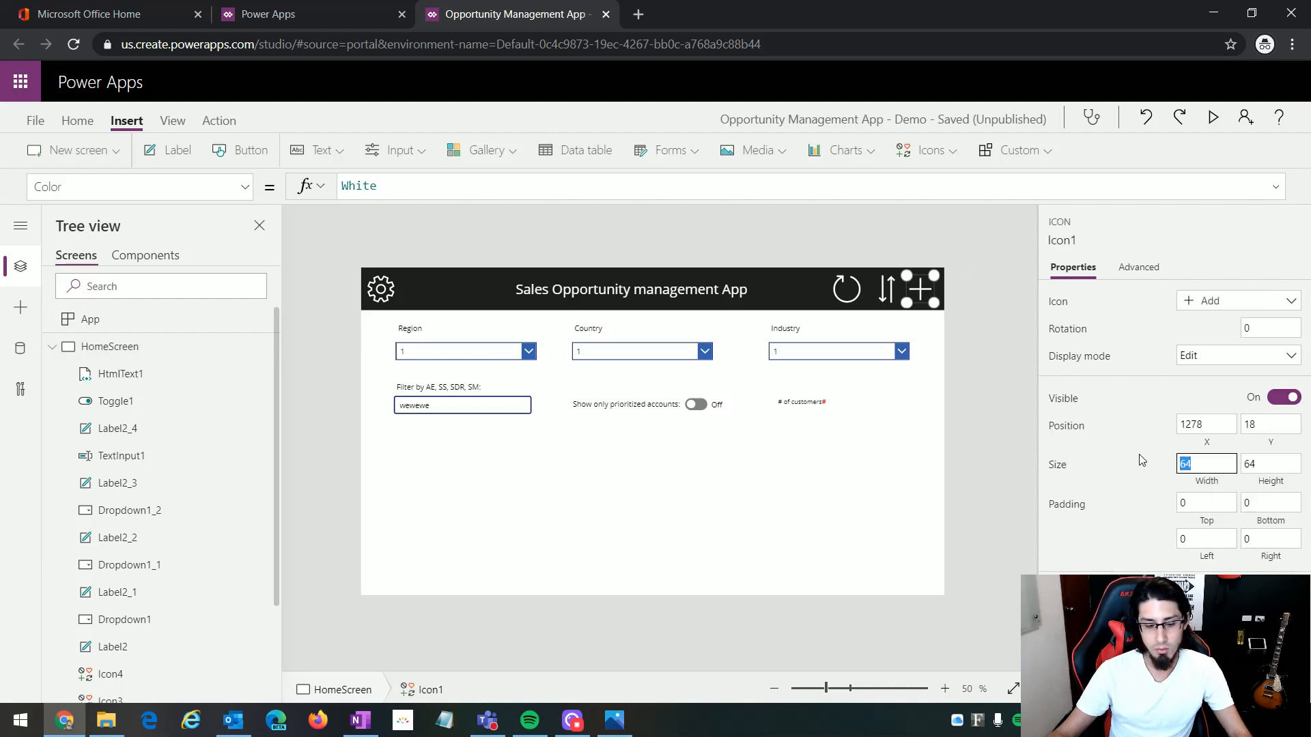
text(50)
click(1253, 457)
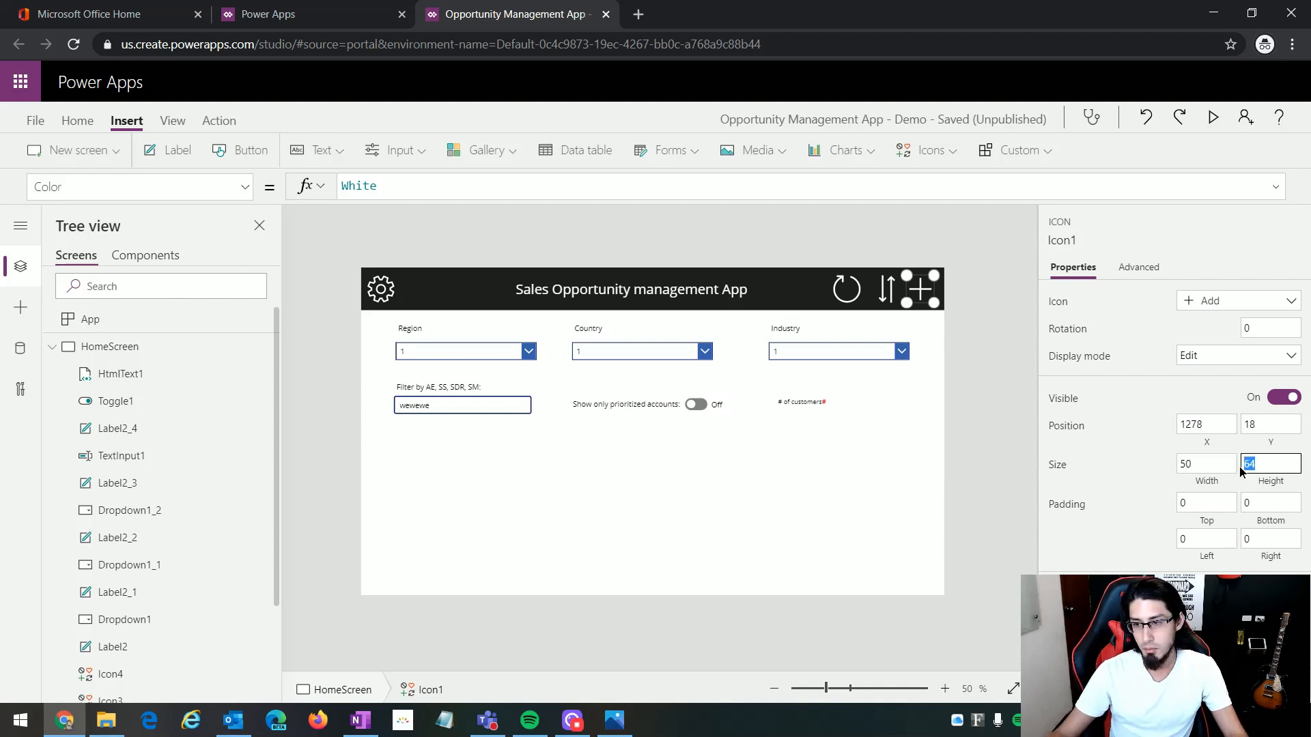
text(50)
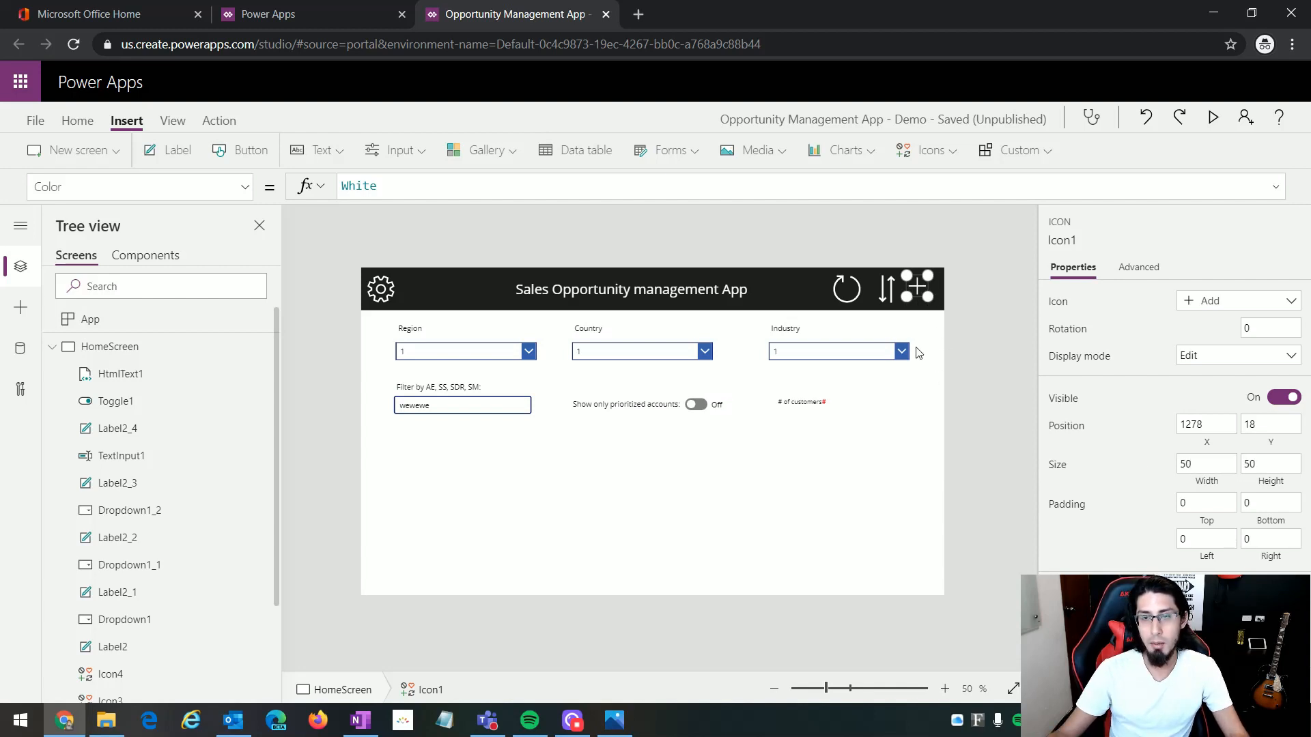
Step: Resize the sort, reload and settings icons together to a width and height of 50
click(891, 289)
shift+click(845, 298)
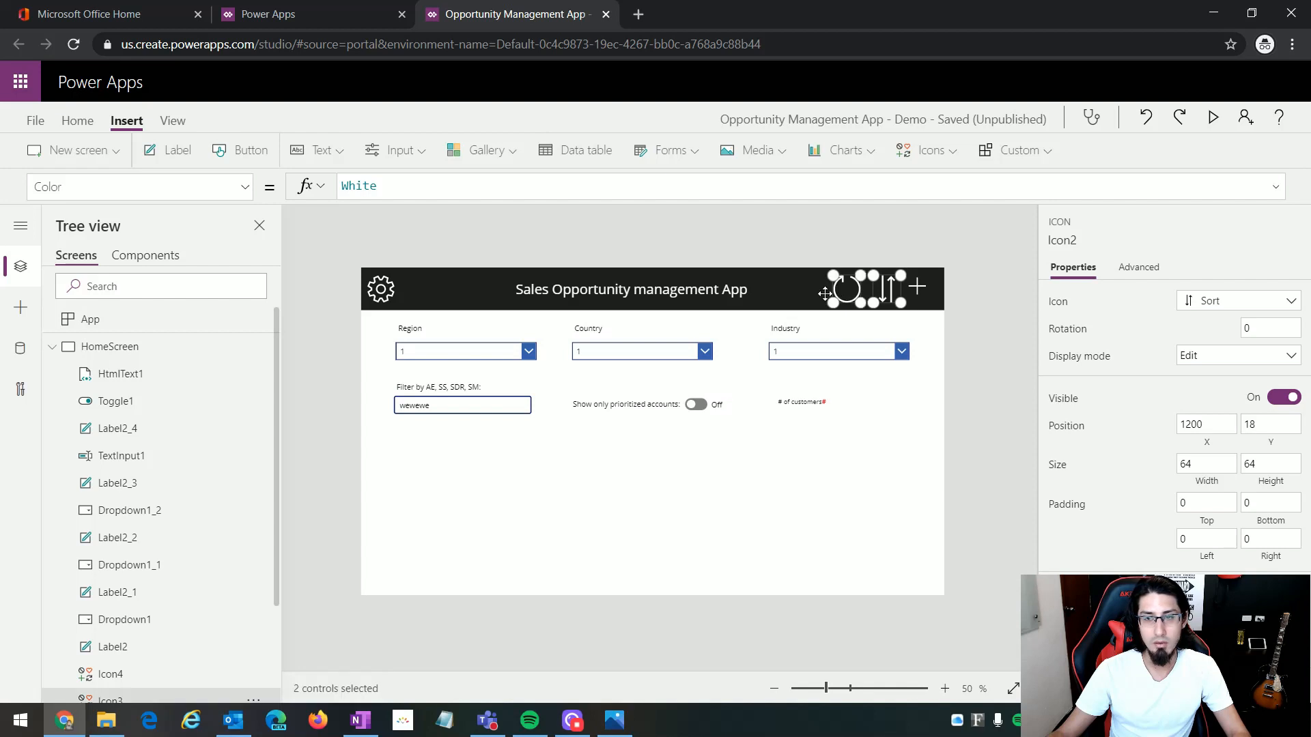
shift+click(379, 290)
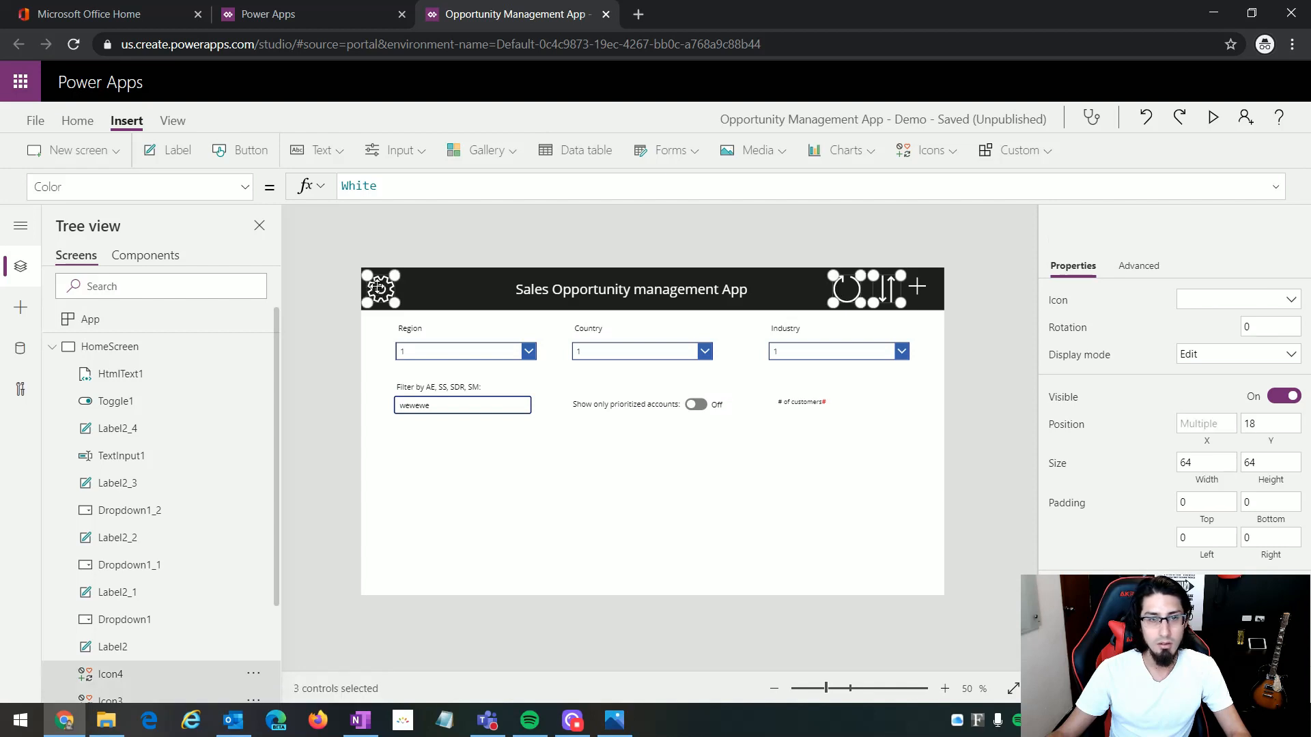
click(1191, 463)
text(50)
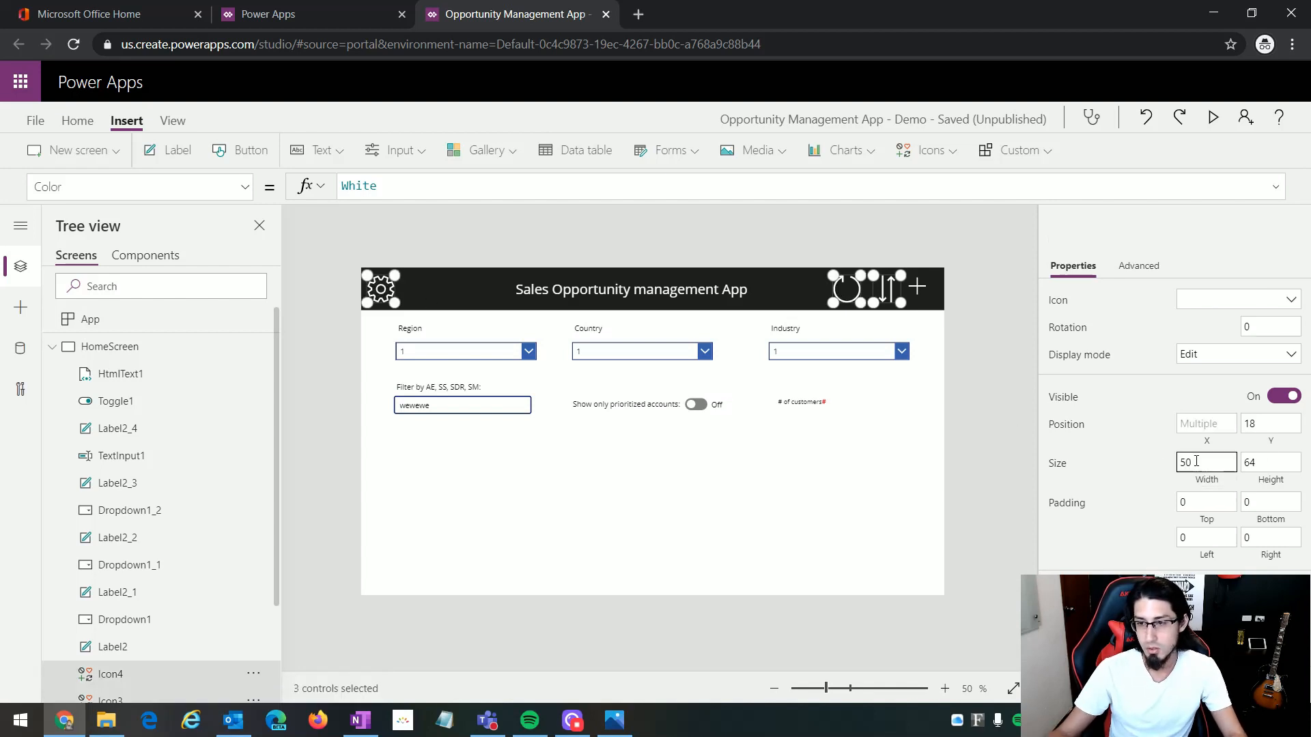
click(1274, 462)
text(50)
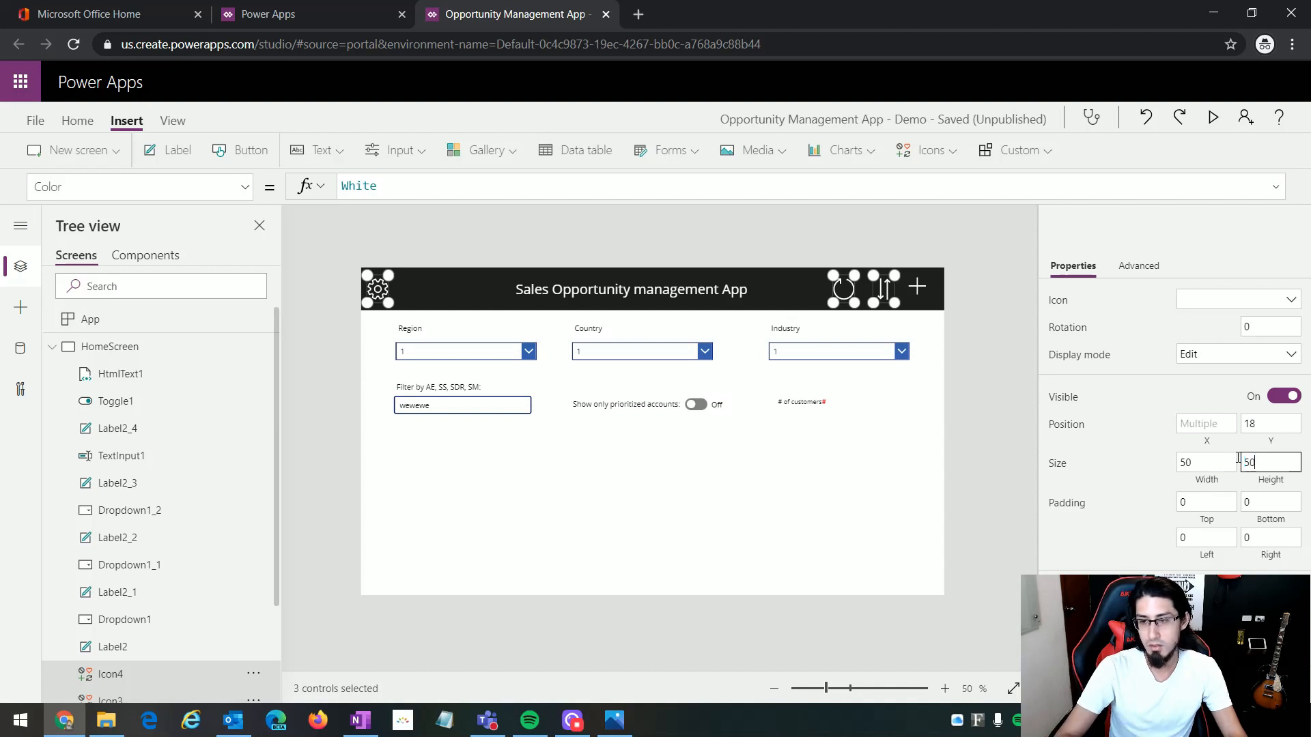
click(915, 444)
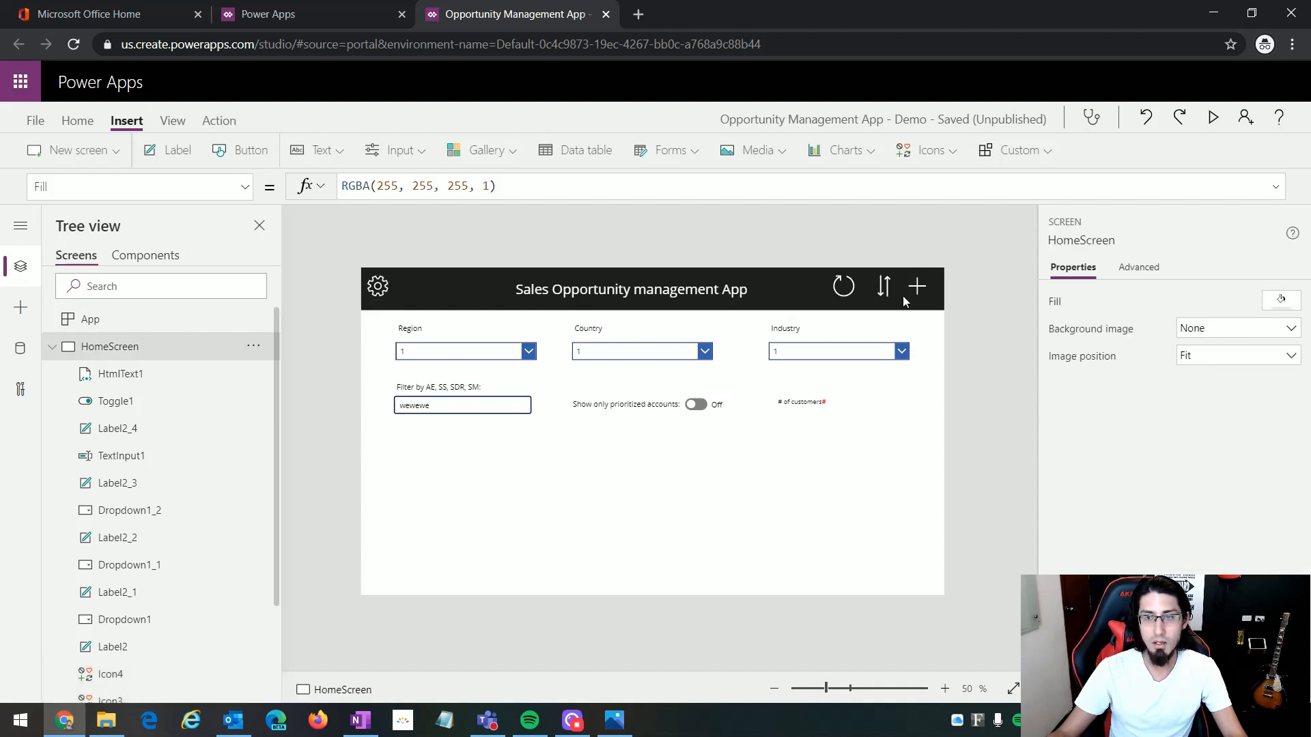
Step: Check the HOMESCREEN.PNG mockup in Photos and set the Font of the header title, filter labels, toggle label and customer counter to 'Patrick Hand'
click(615, 725)
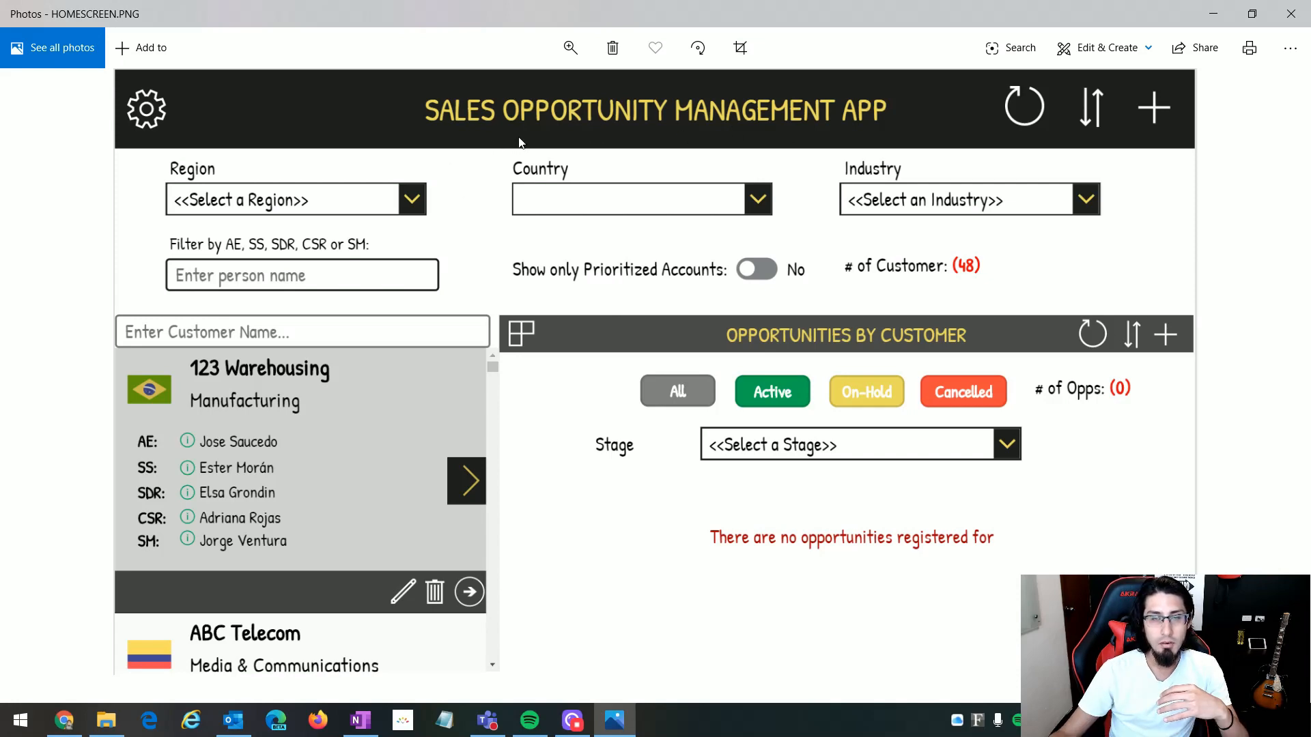
click(614, 720)
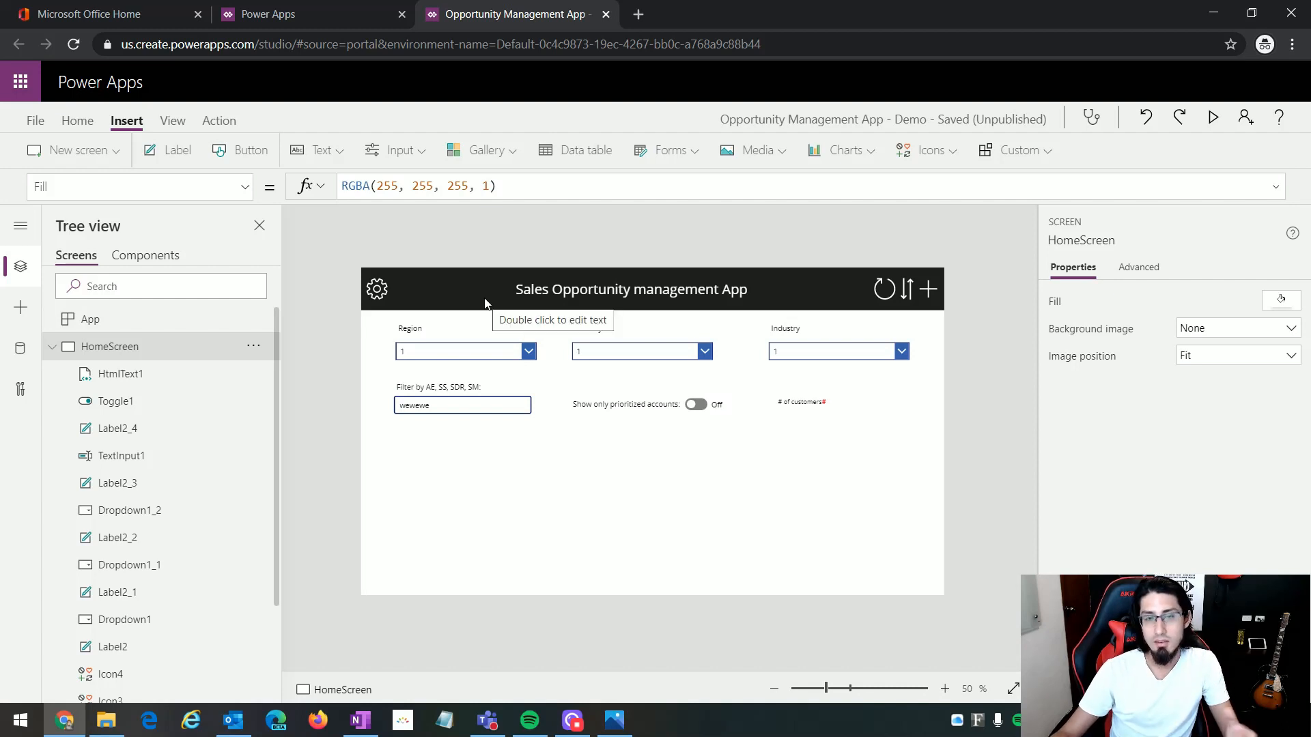
click(411, 330)
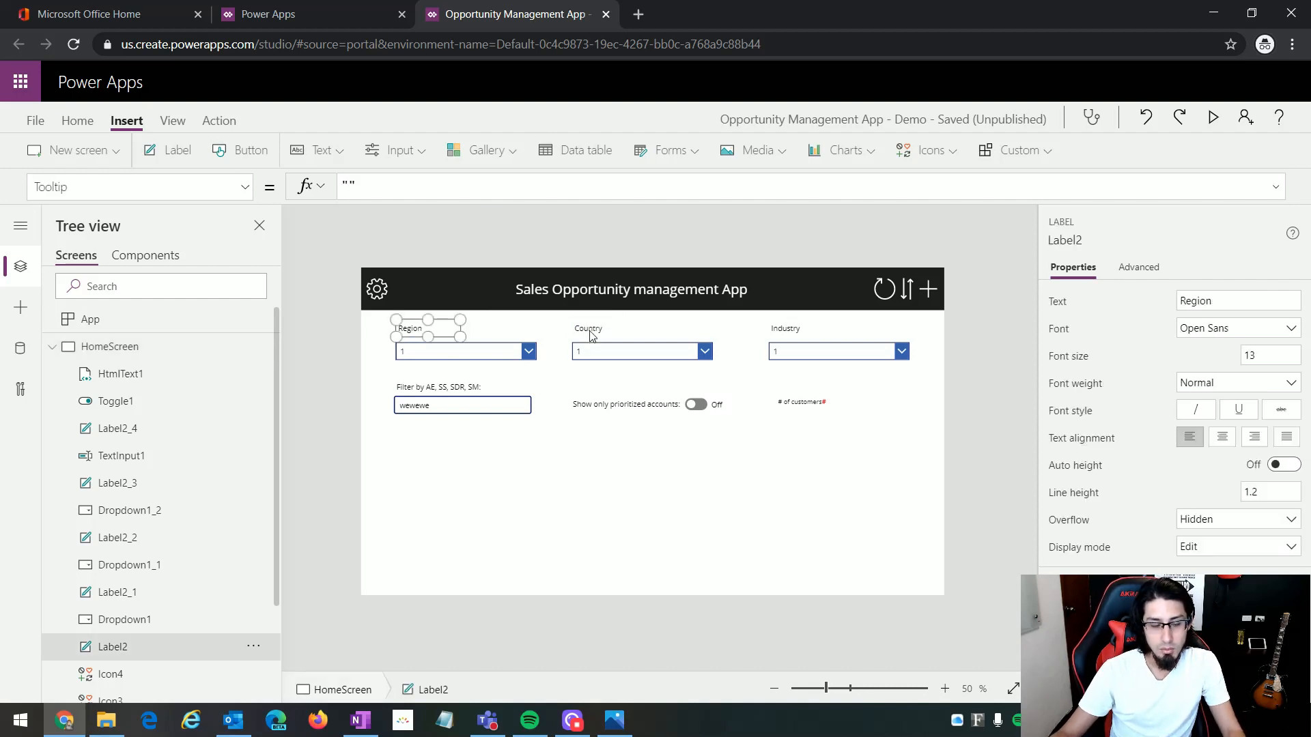
shift+click(589, 331)
shift+click(784, 331)
shift+click(618, 405)
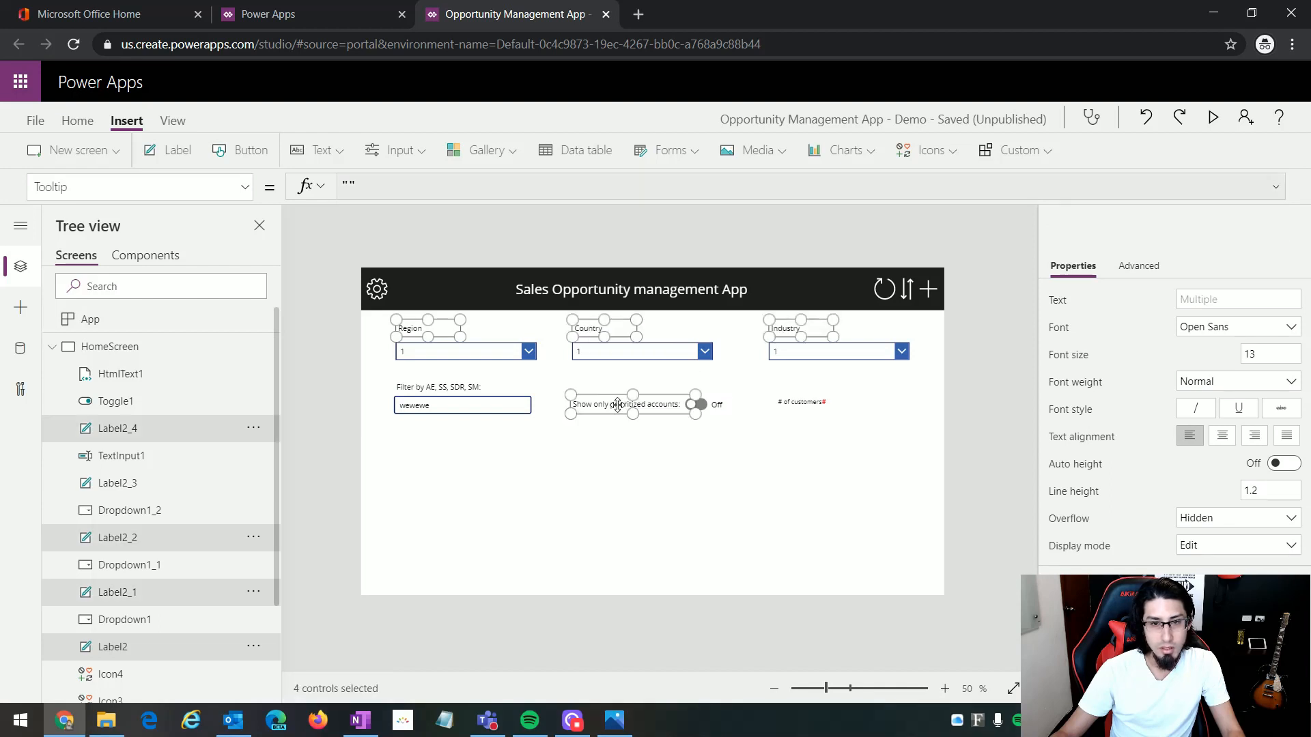
shift+click(454, 388)
shift+click(807, 403)
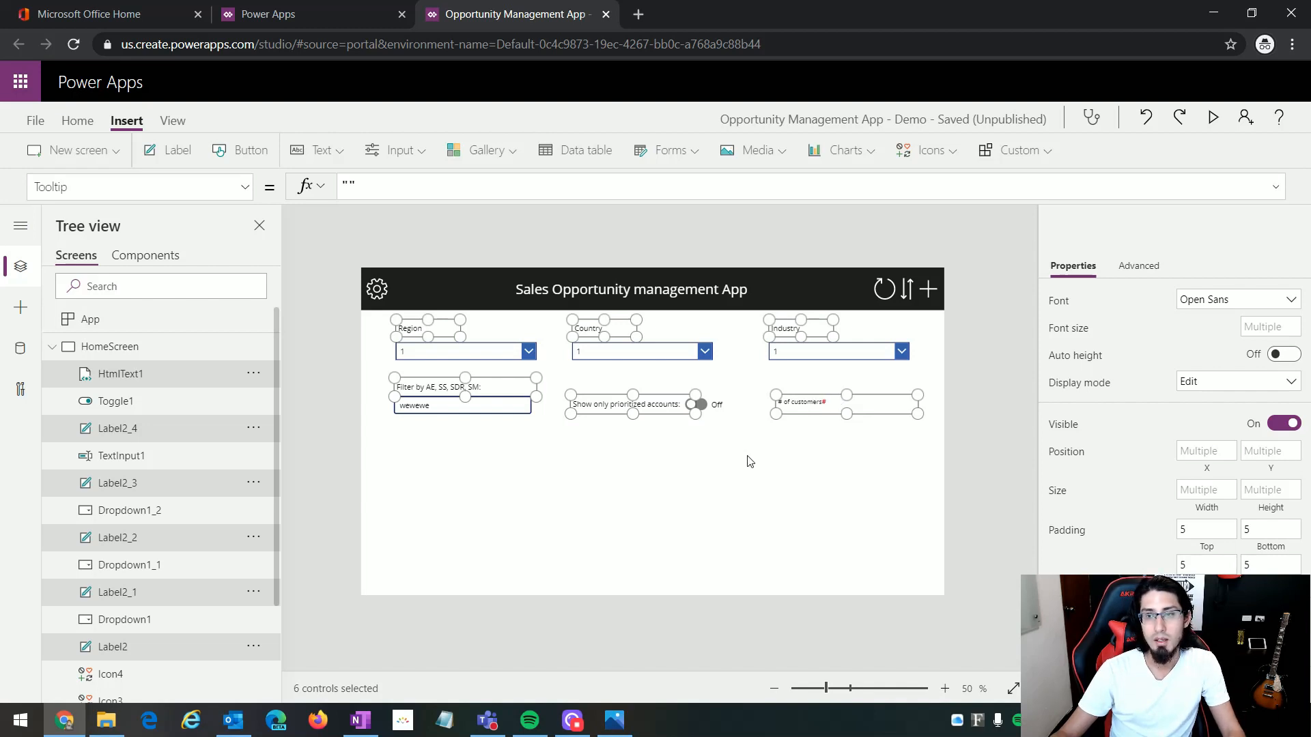
click(246, 198)
scroll(185, 393, up, 7)
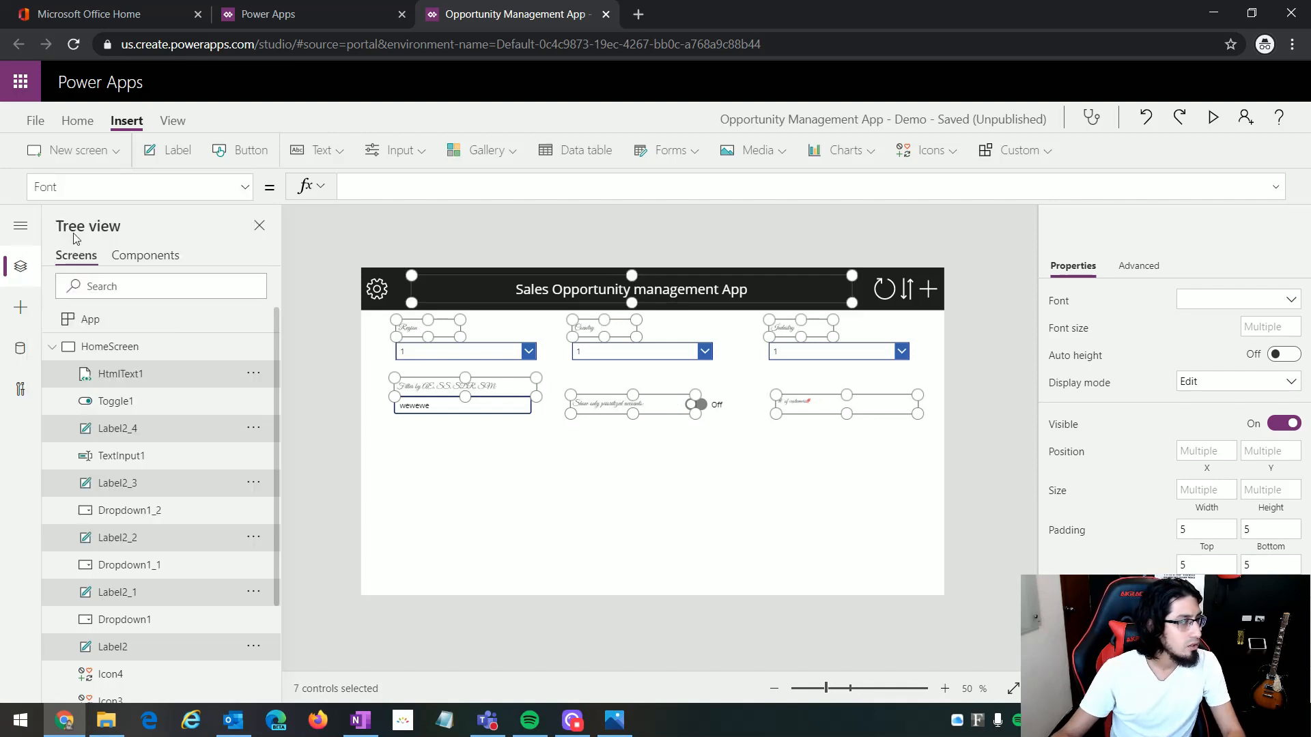
text(Patric)
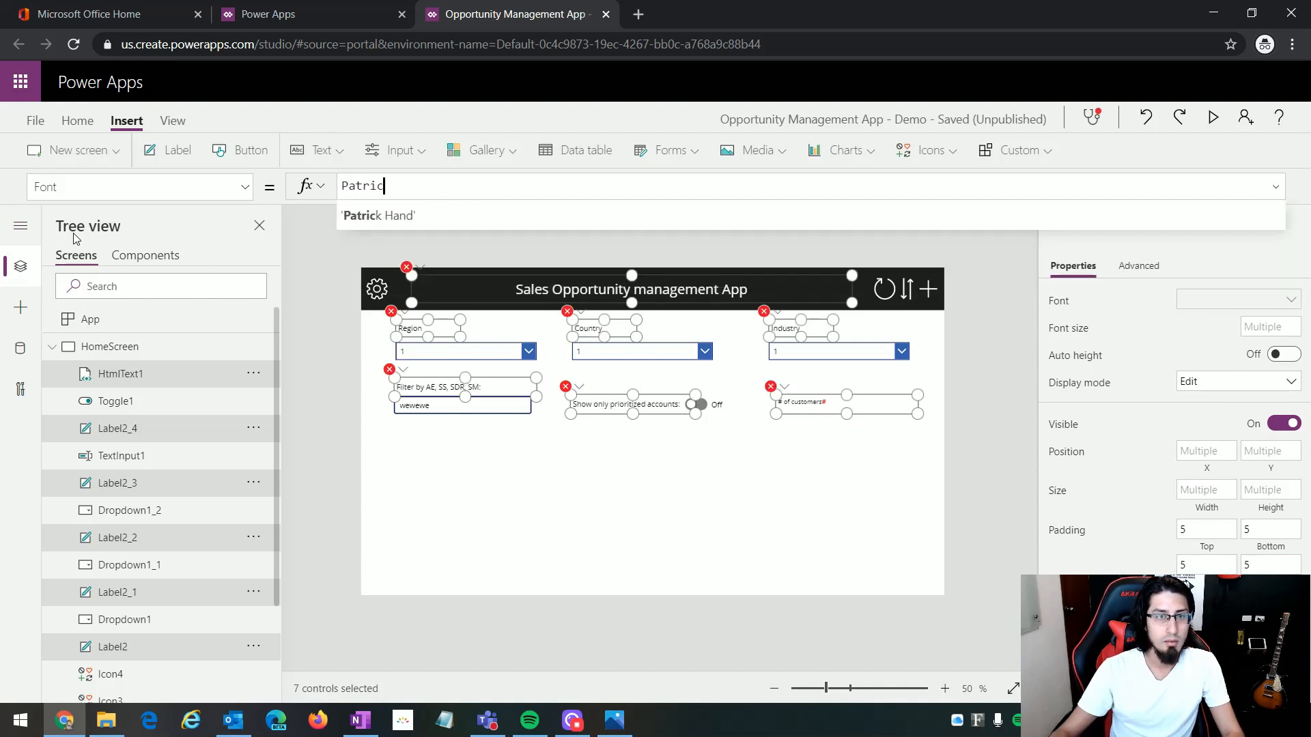
click(390, 219)
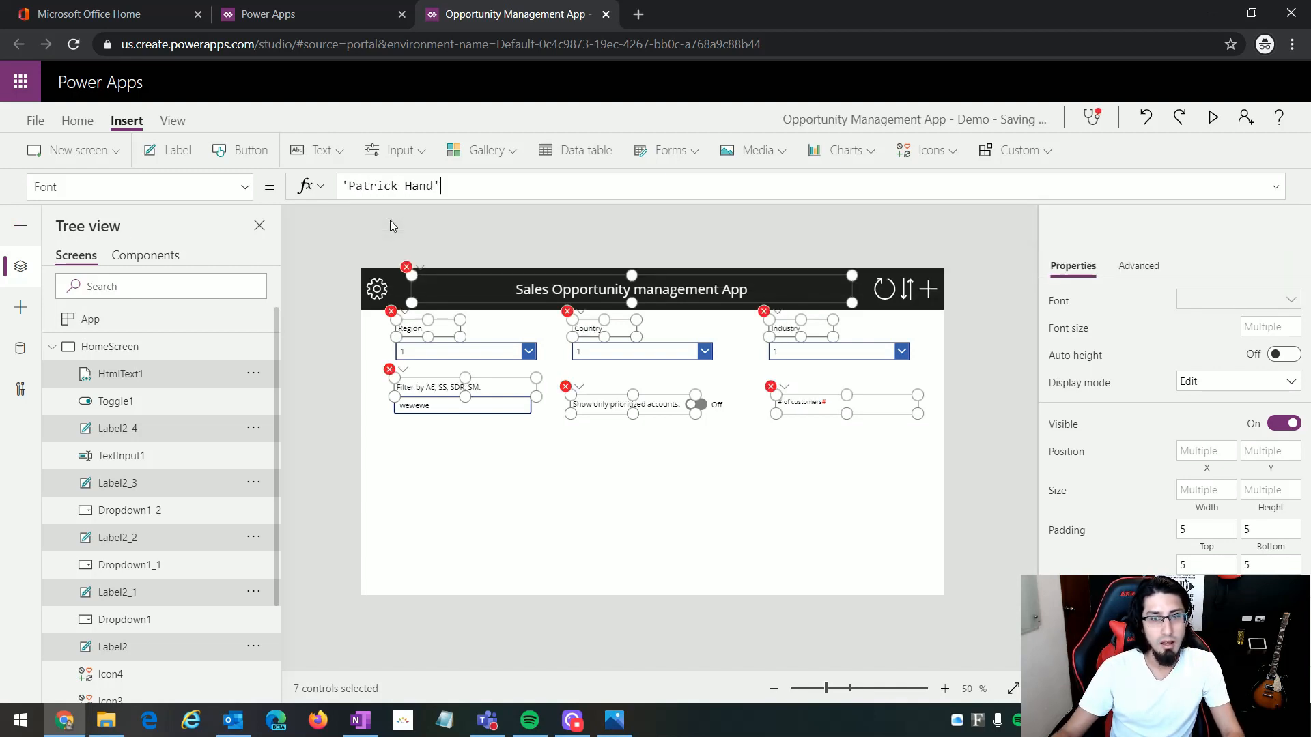
Step: Preview the app and set the Size property of the filter labels, toggle label and customer counter text to 18
click(1213, 118)
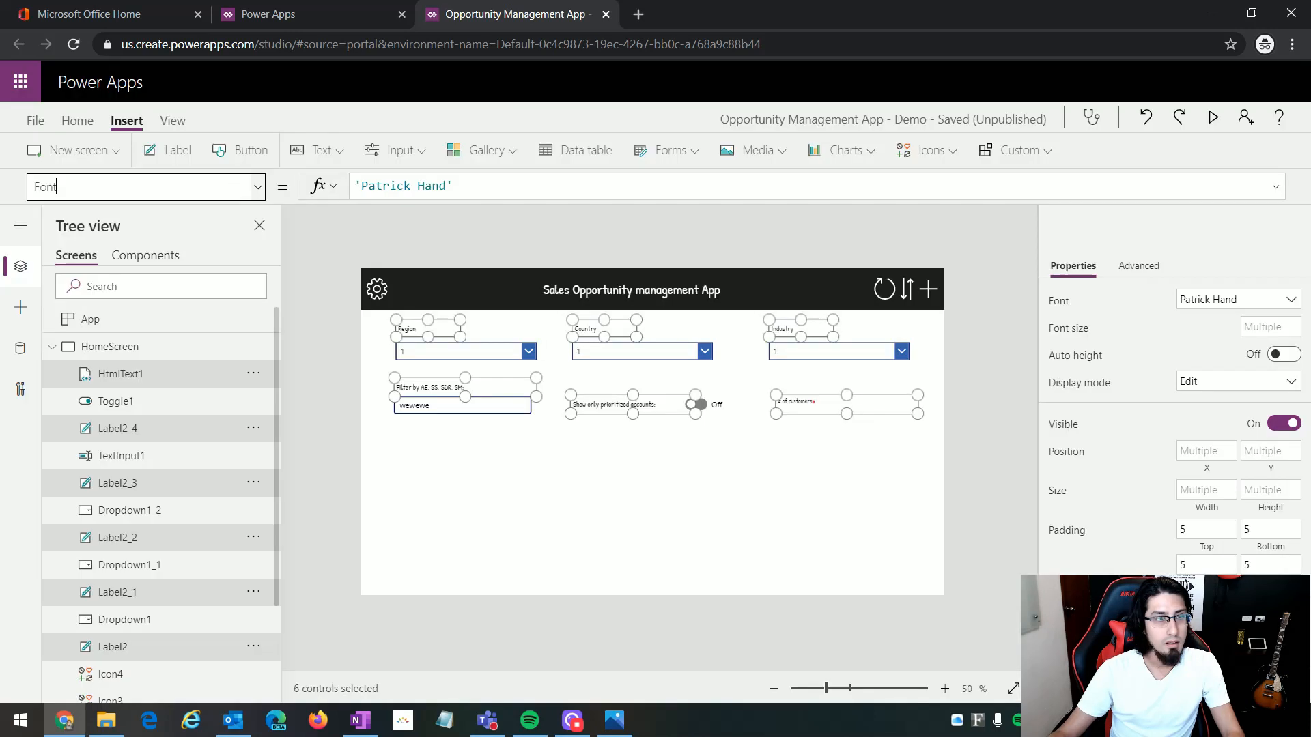
click(137, 187)
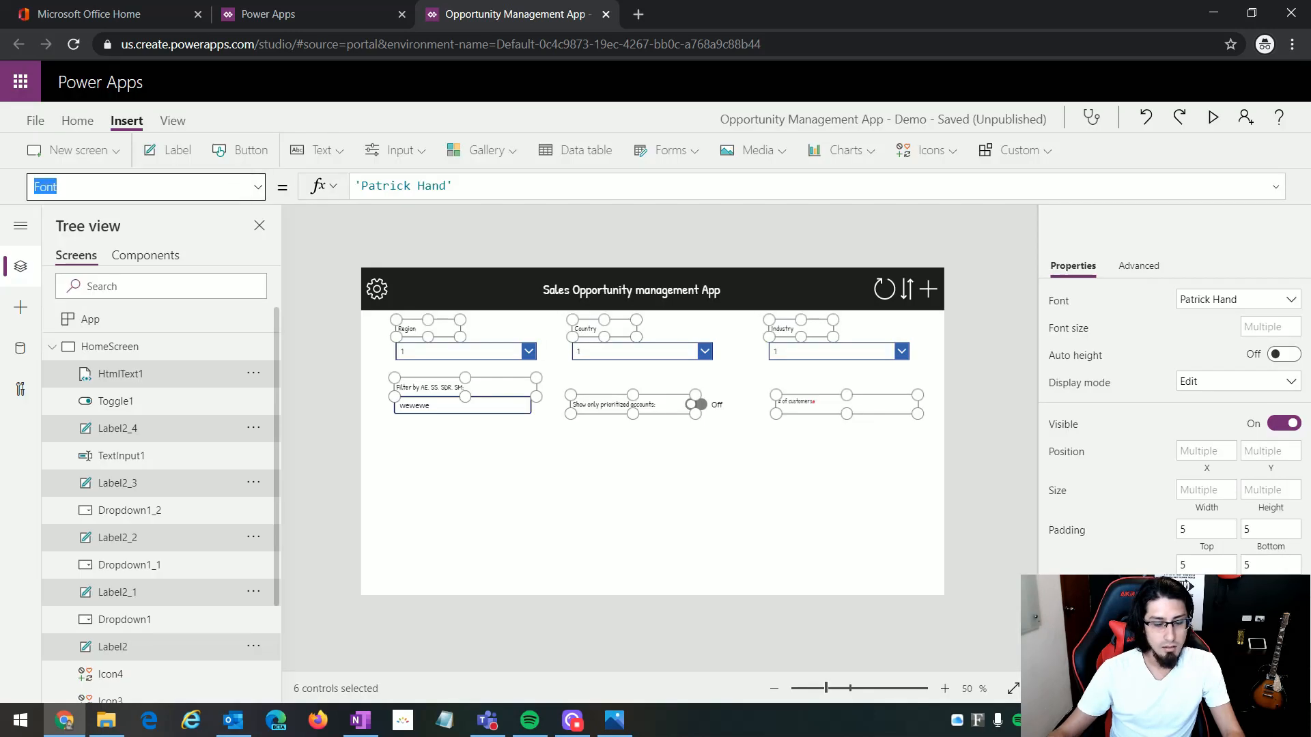
text(Size)
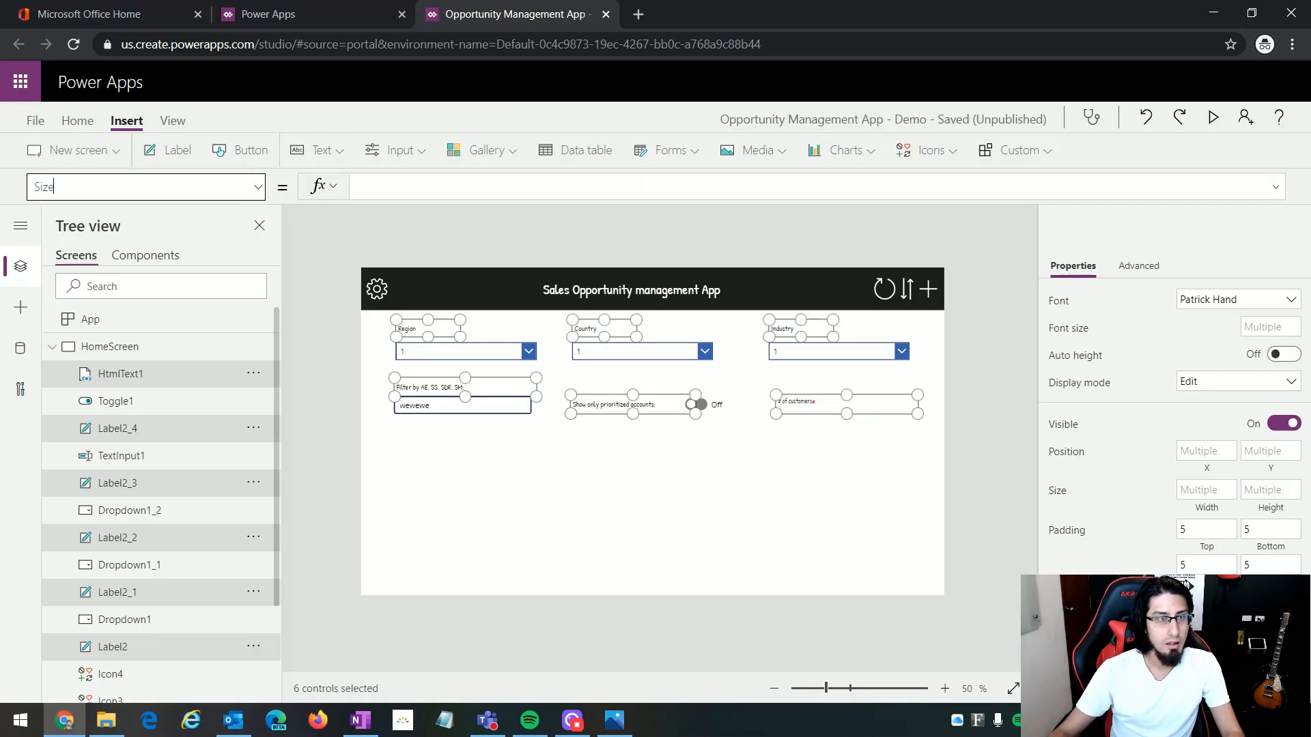
click(257, 187)
click(184, 380)
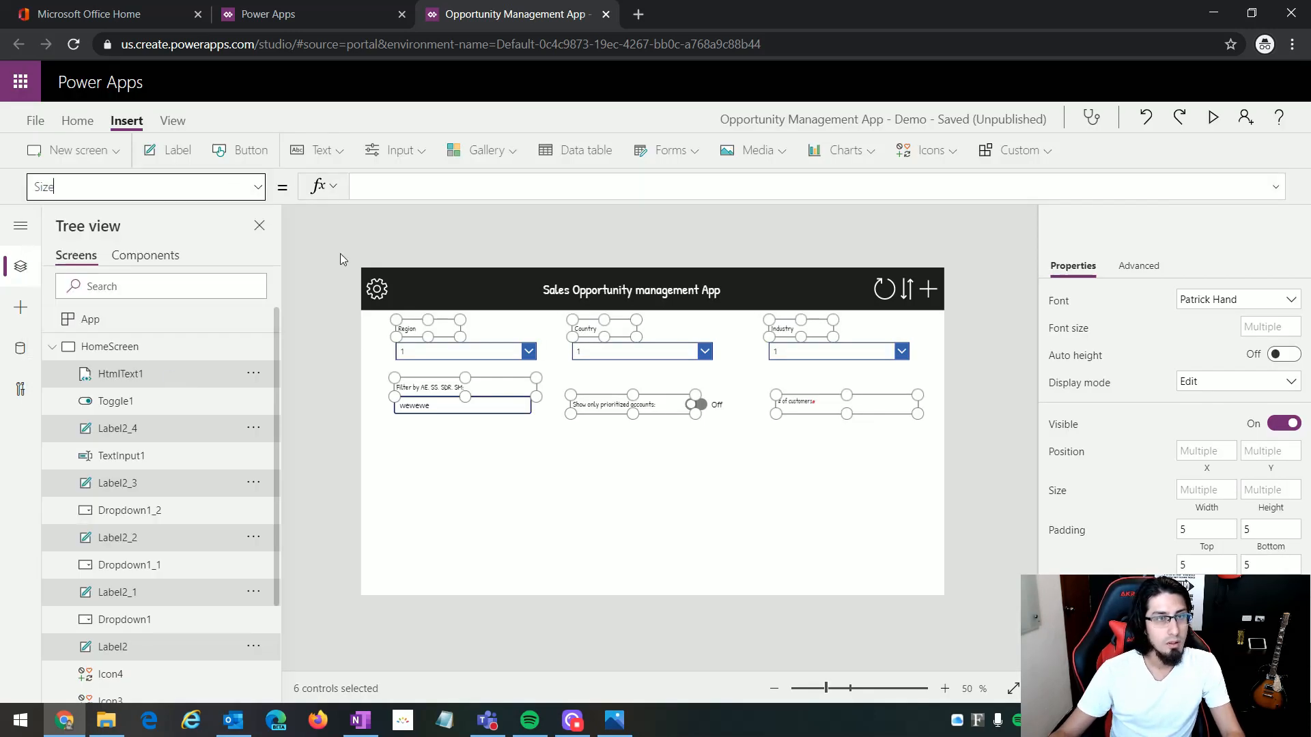
click(423, 194)
text(18)
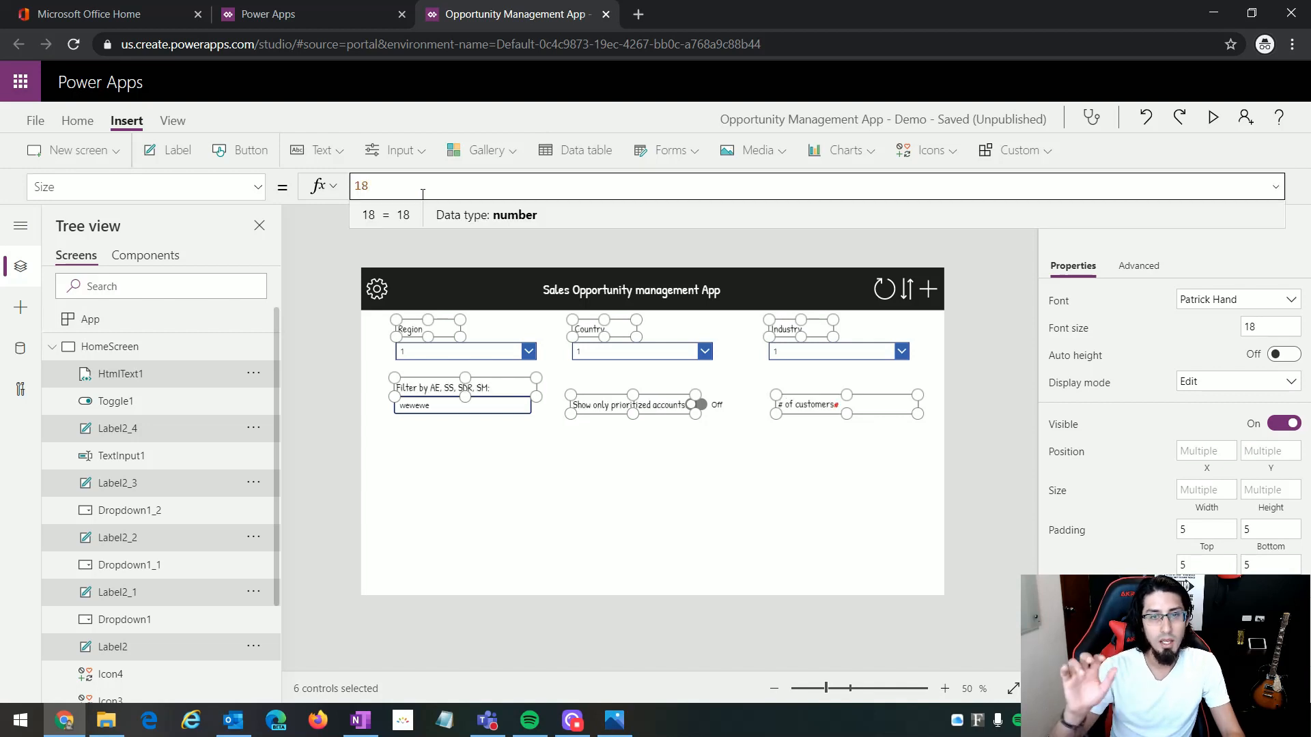
click(690, 535)
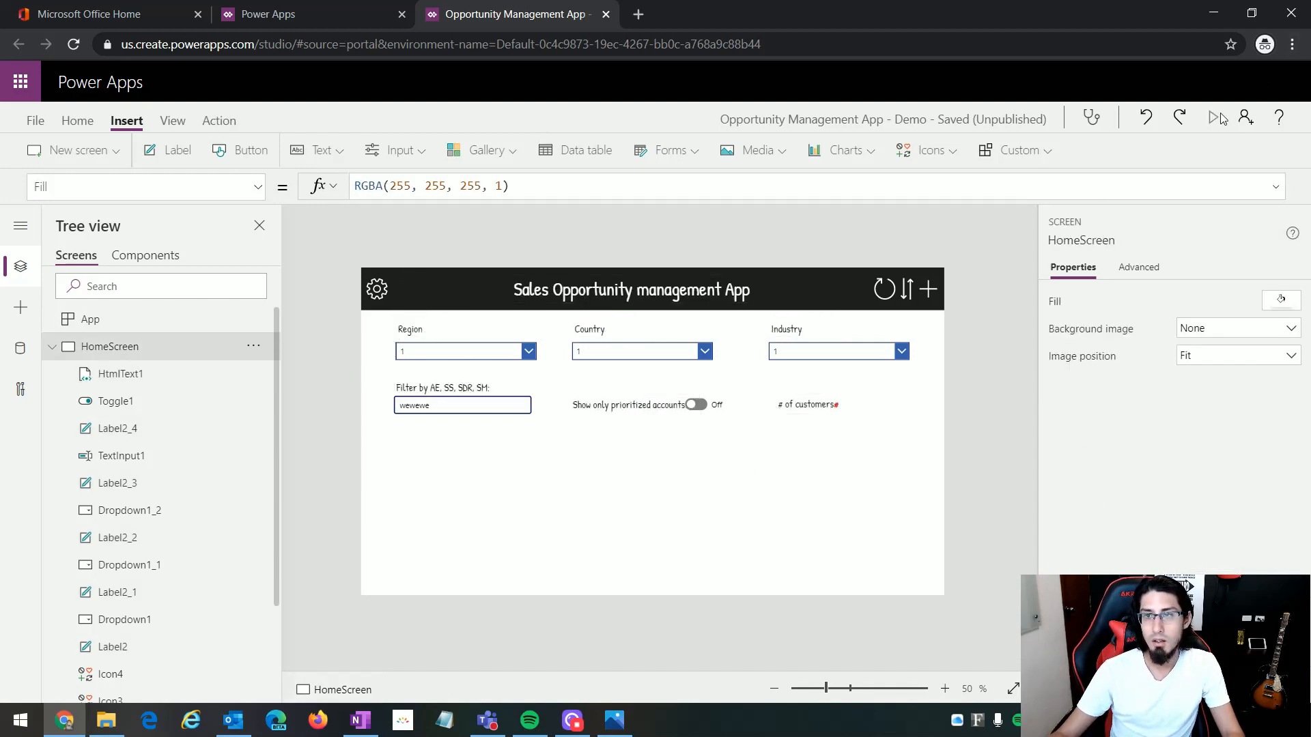
Step: Preview the app to check the text sizes and test the Region dropdown by choosing option 2
click(1212, 117)
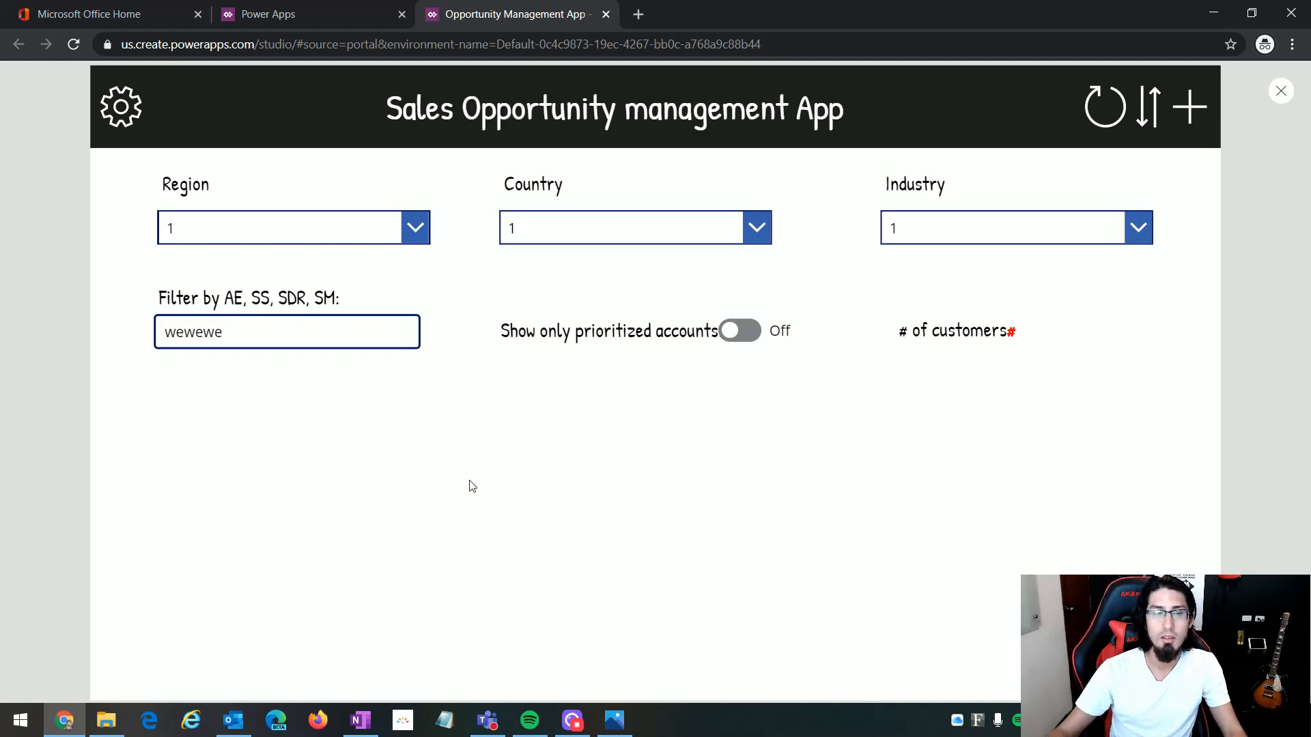
key(Escape)
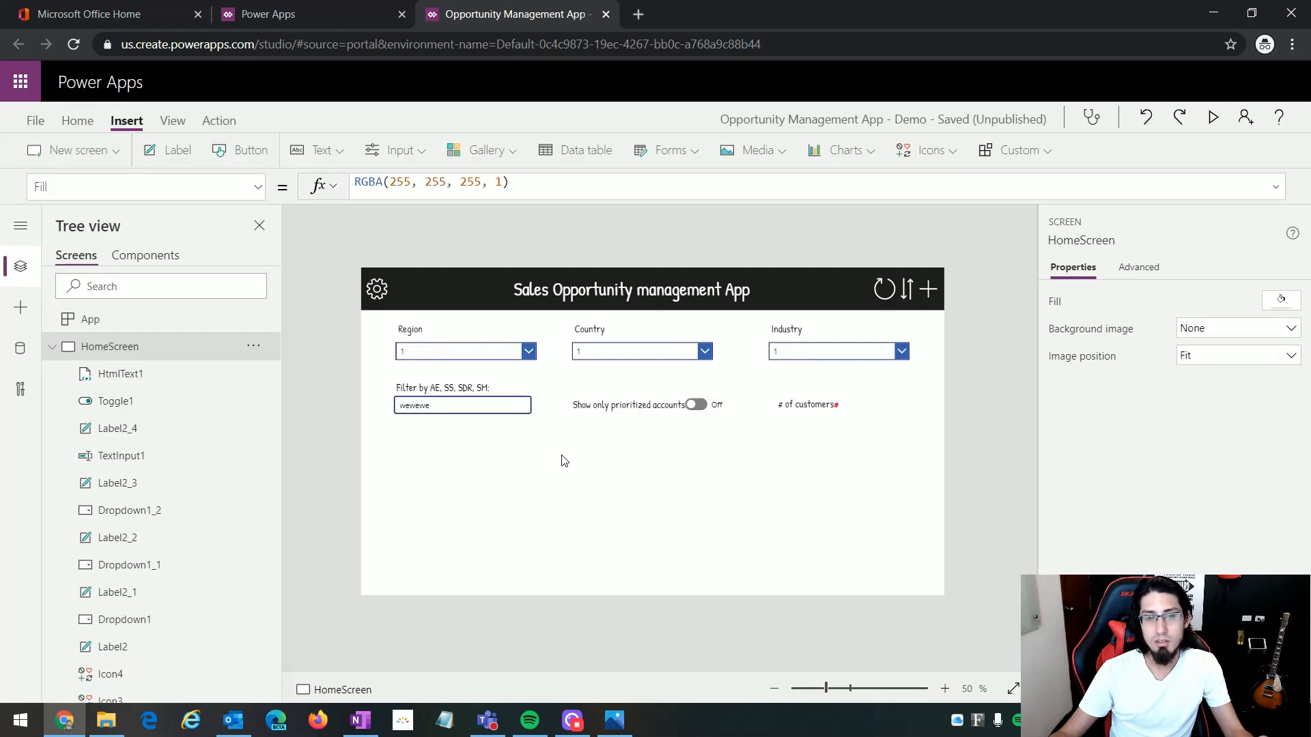
click(489, 352)
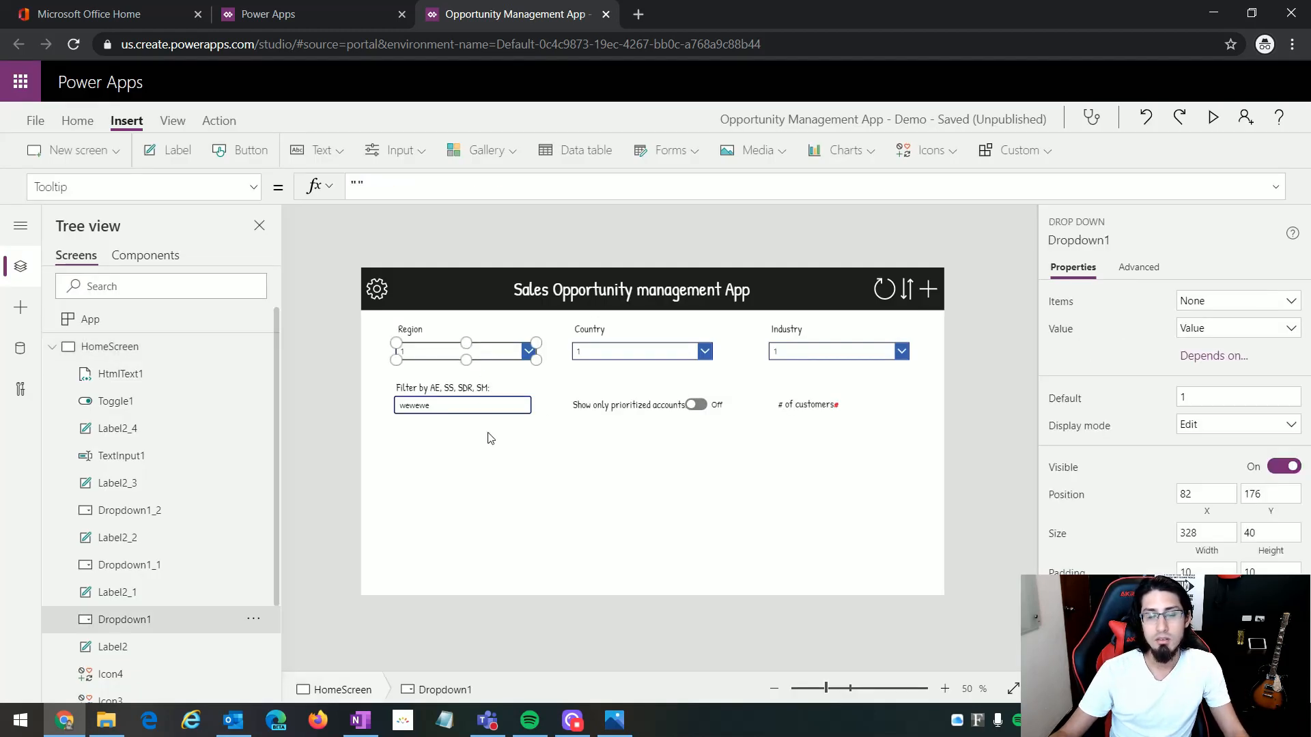
click(1213, 118)
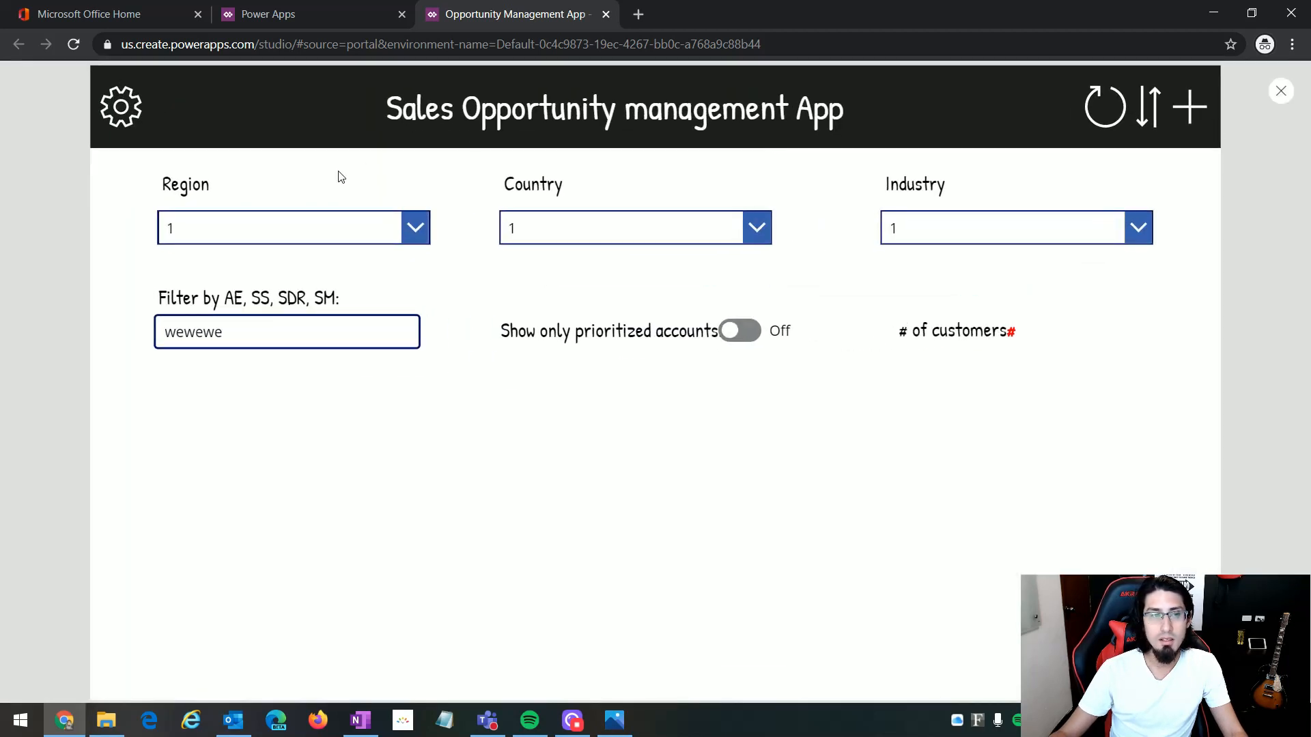
click(288, 232)
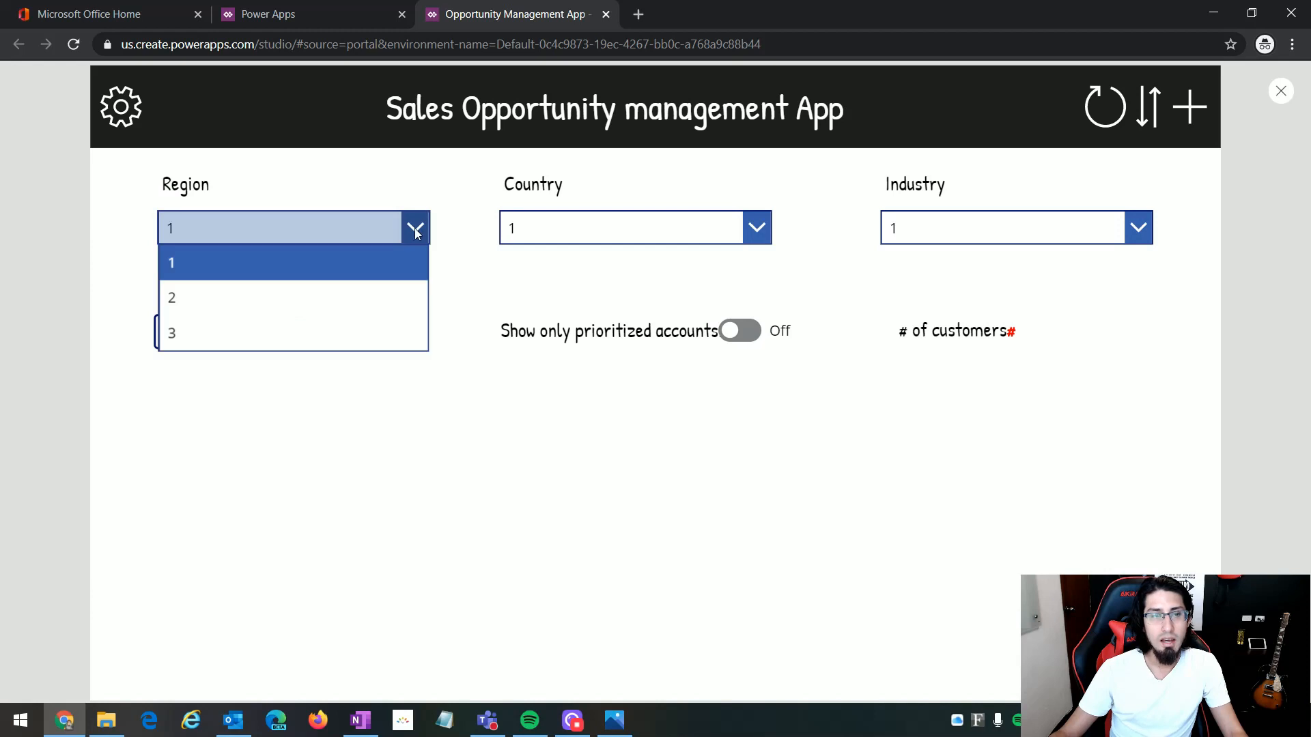
click(392, 189)
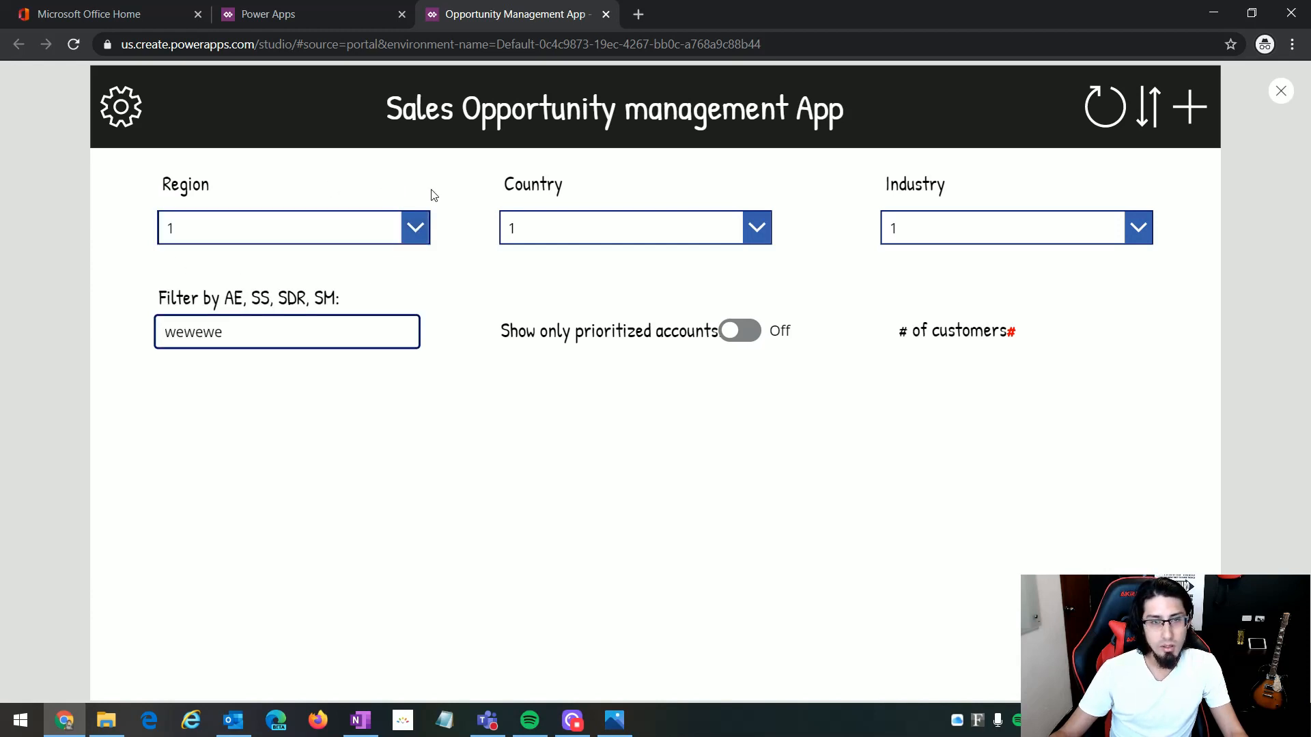
click(419, 231)
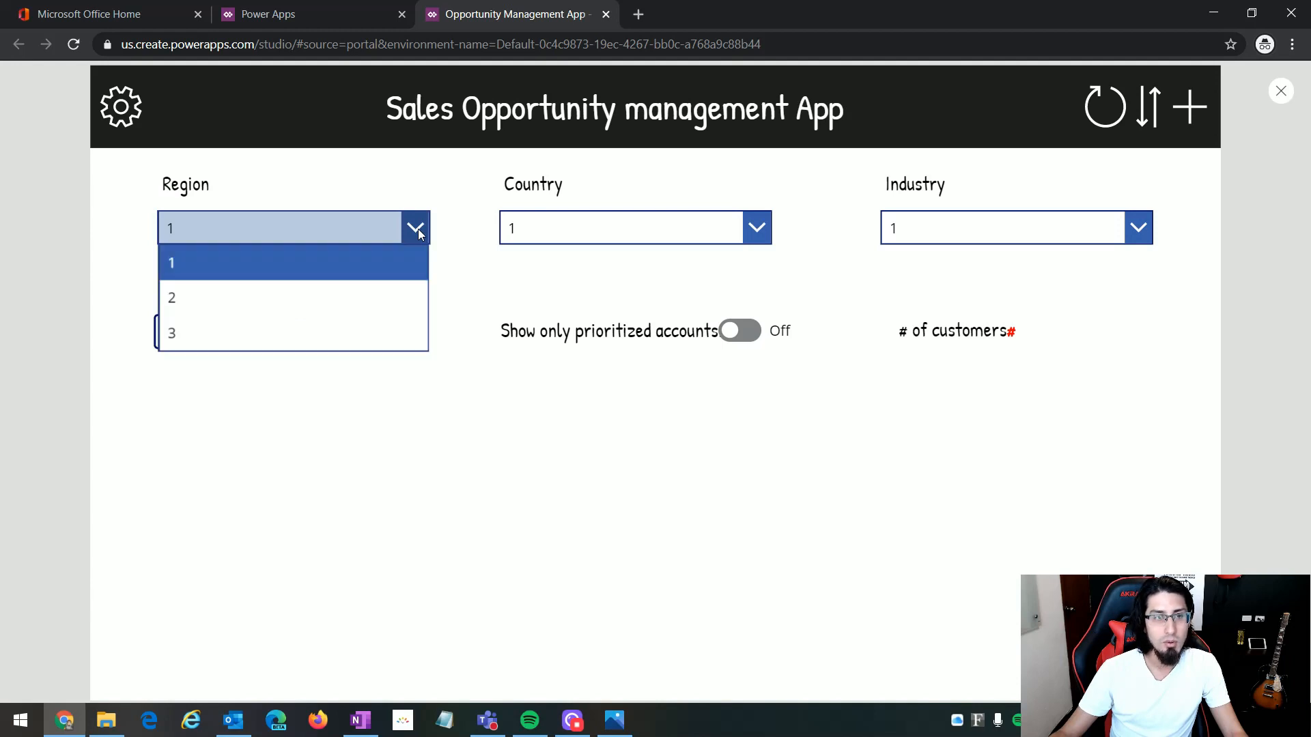
click(250, 303)
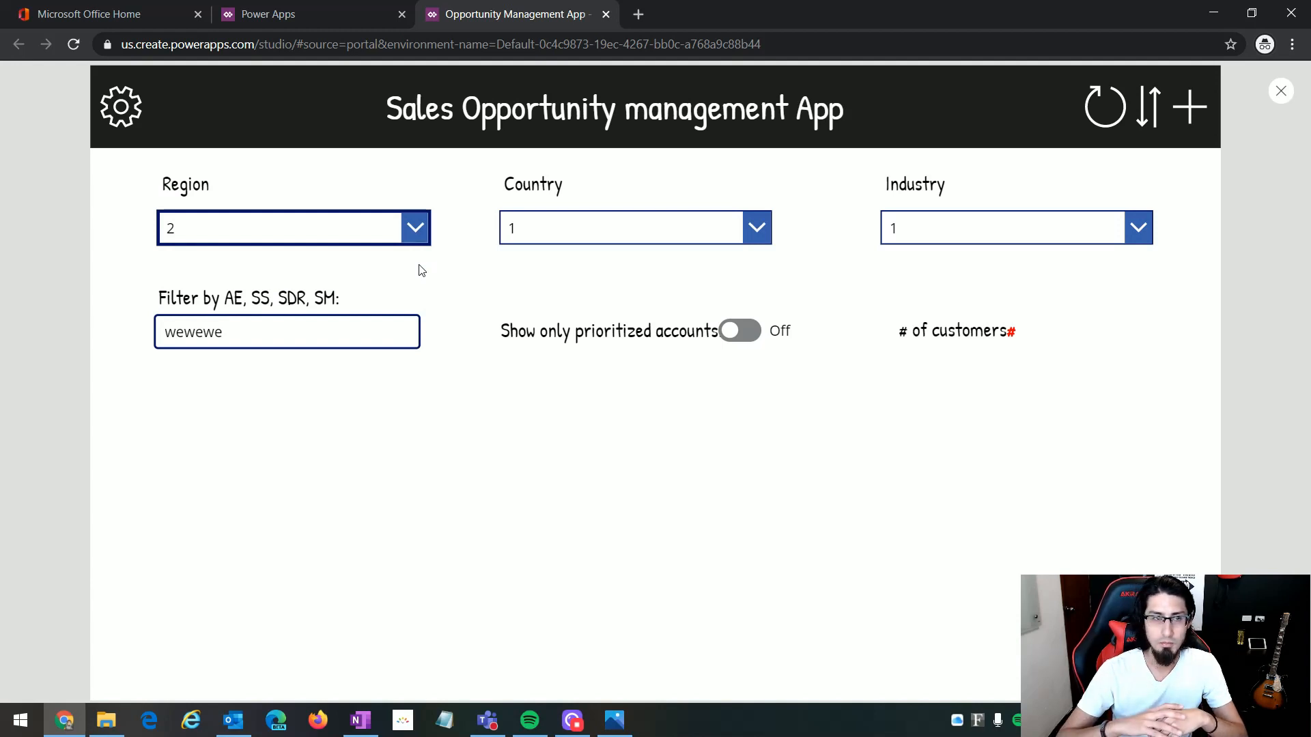
key(Escape)
Step: Set the Region dropdown's BorderColor property to RGBA(30, 30, 30, 1)
click(447, 351)
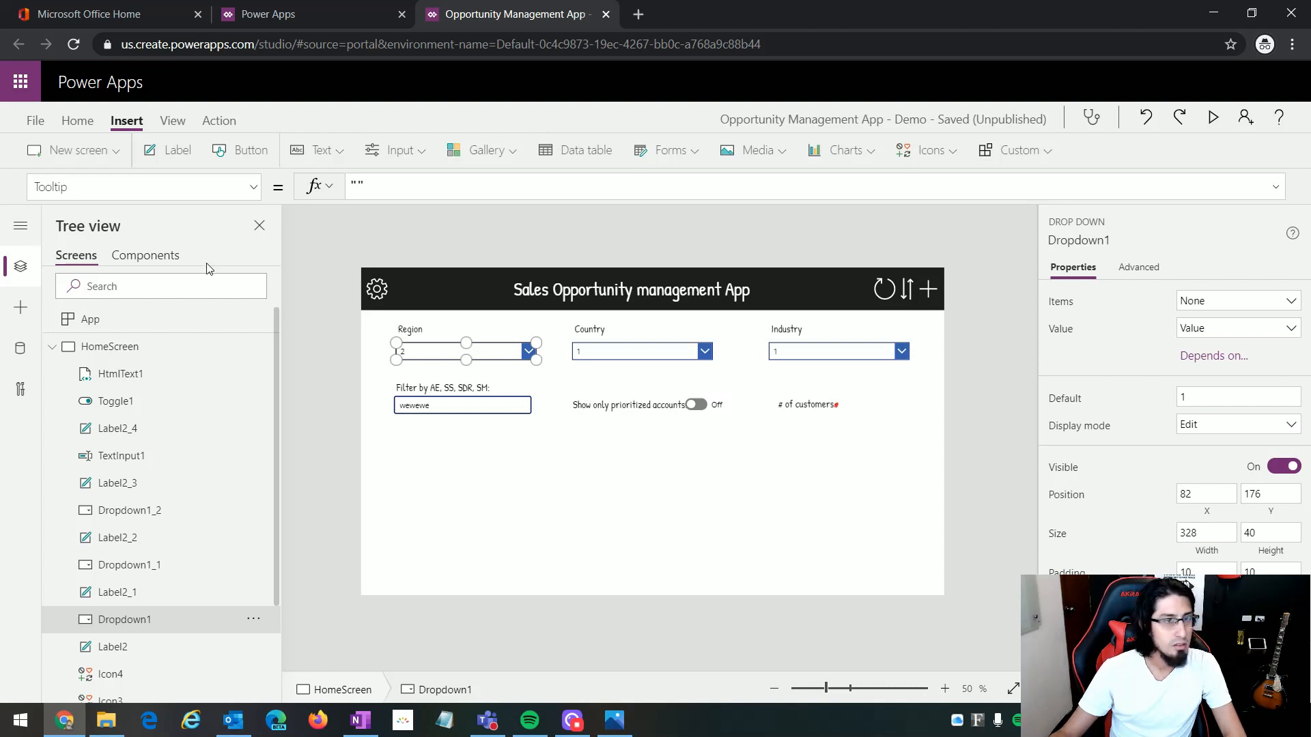
key(alt+Tab)
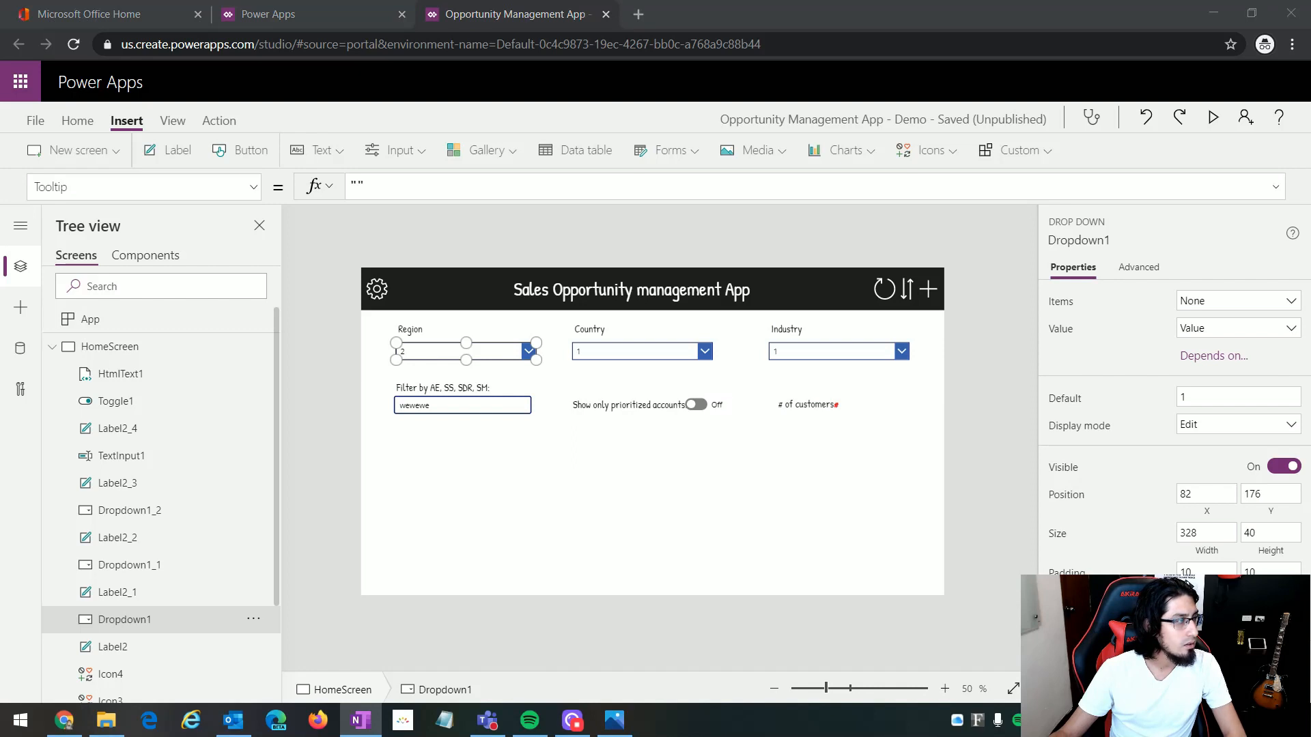
click(253, 187)
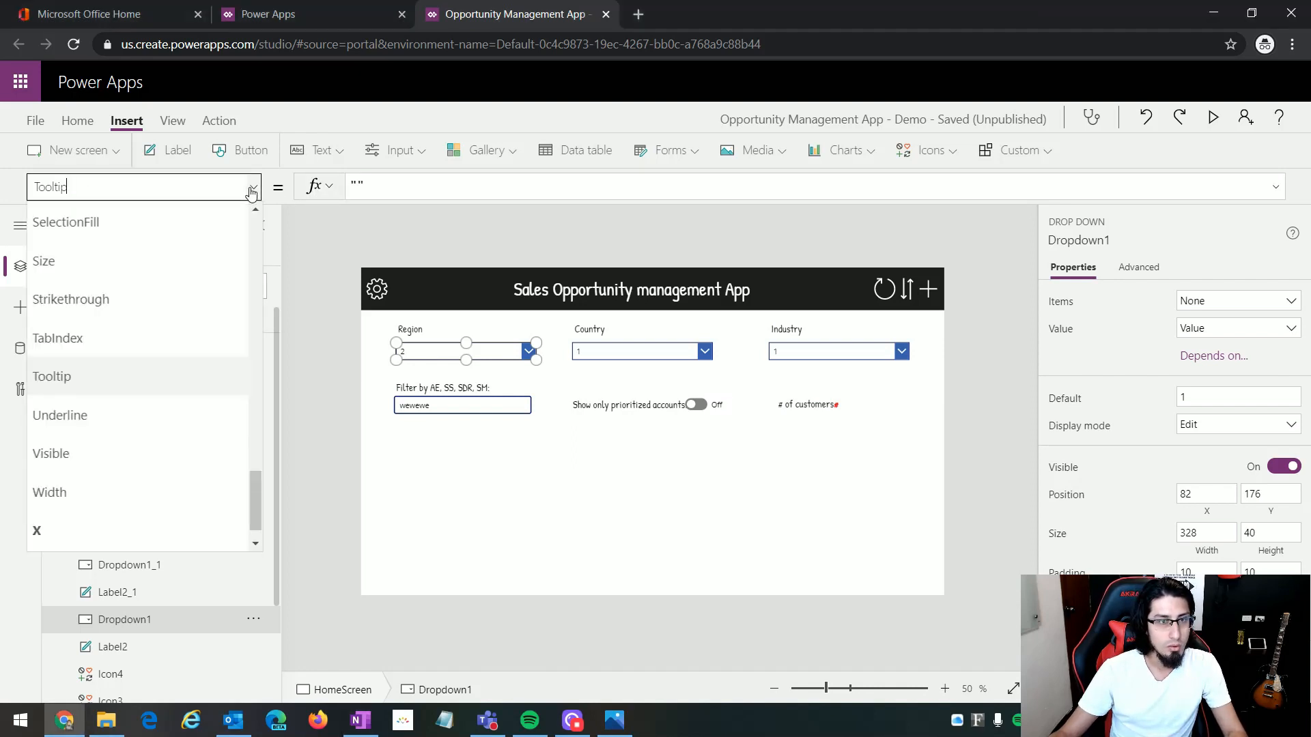
scroll(139, 388, up, 10)
scroll(139, 393, up, 8)
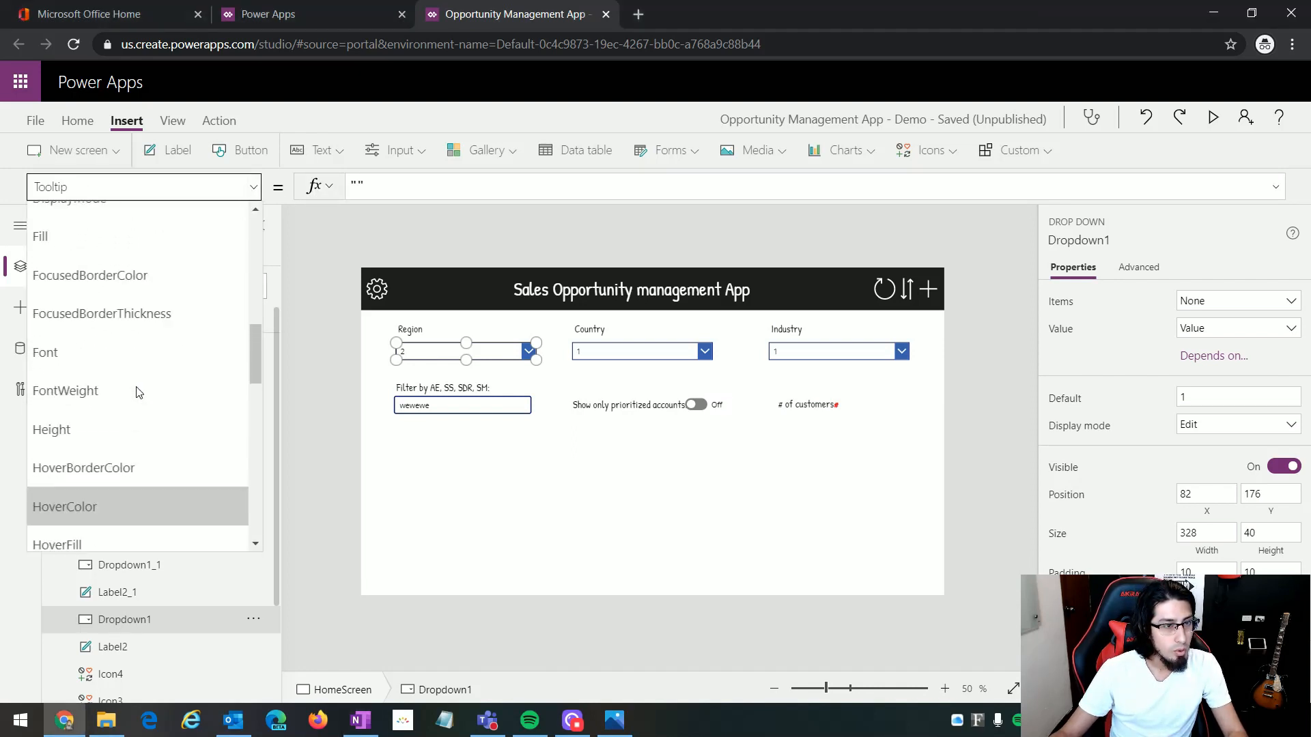
scroll(117, 252, up, 2)
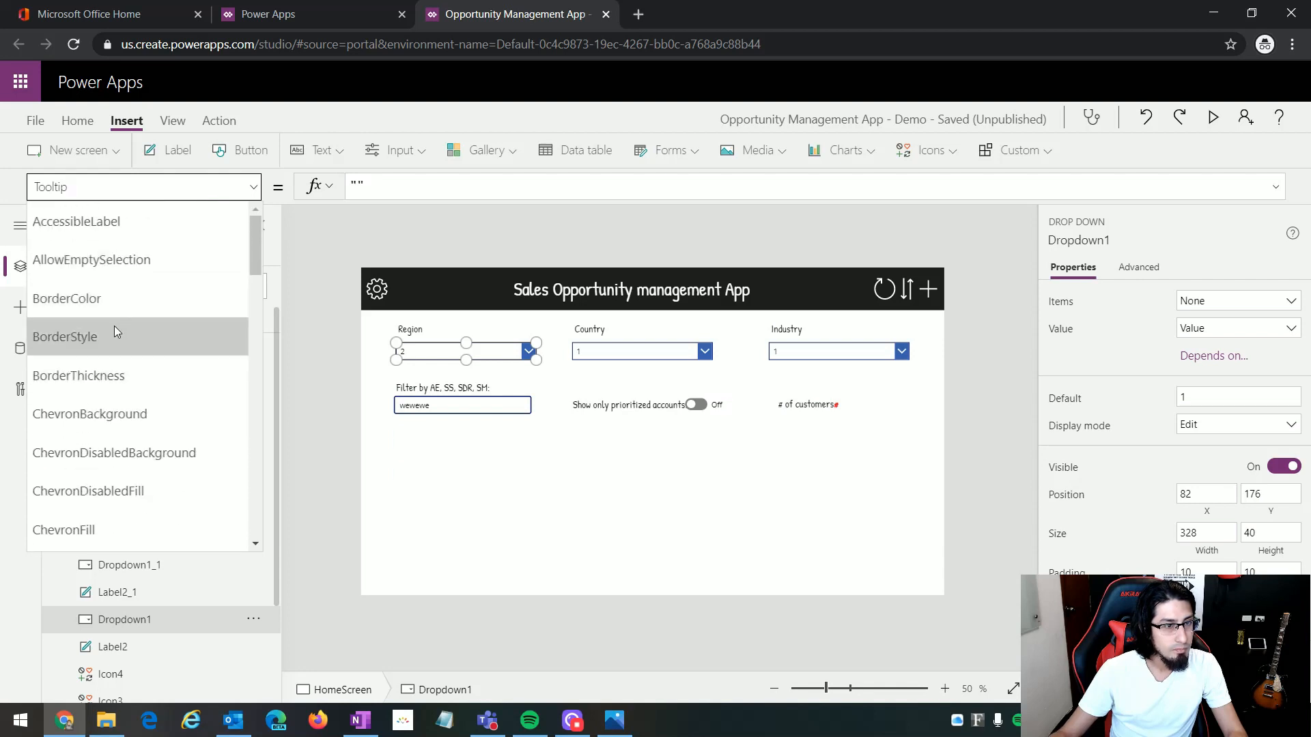
click(112, 299)
click(511, 195)
drag(510, 196, 314, 187)
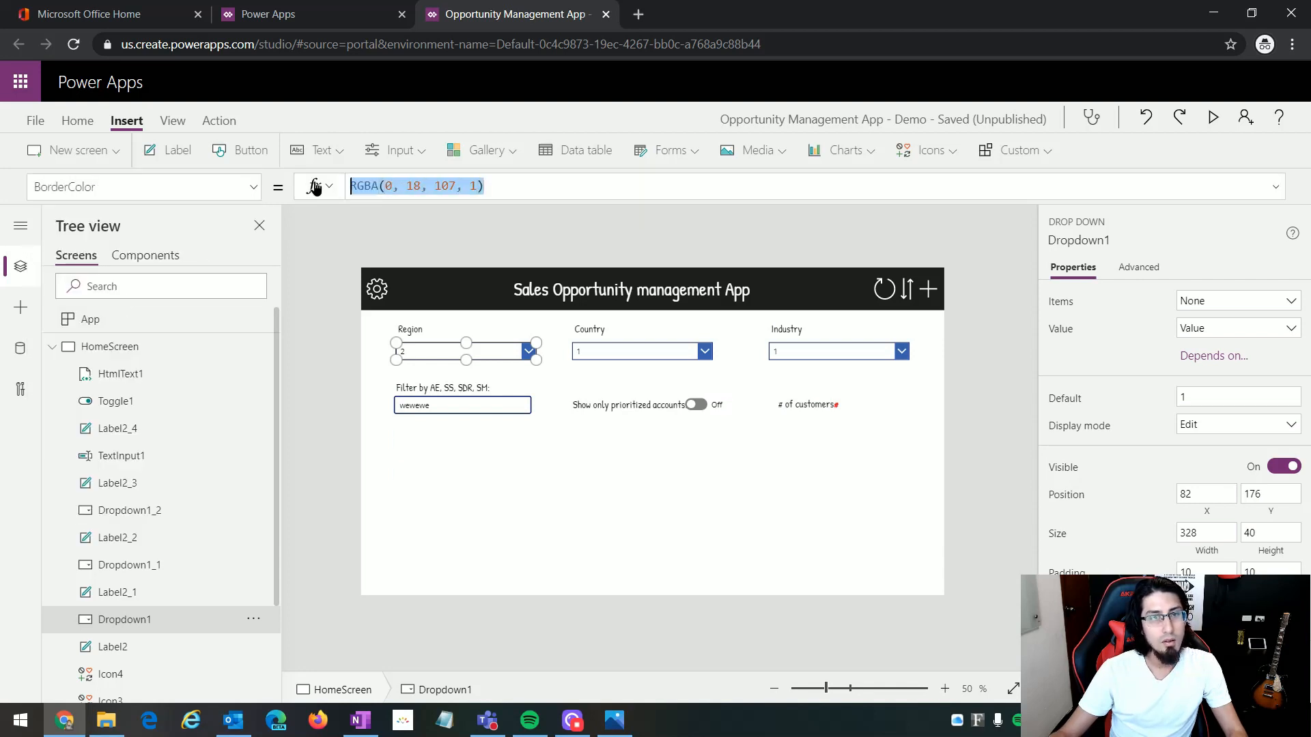
text(RGBA(30, 30, 30, 1))
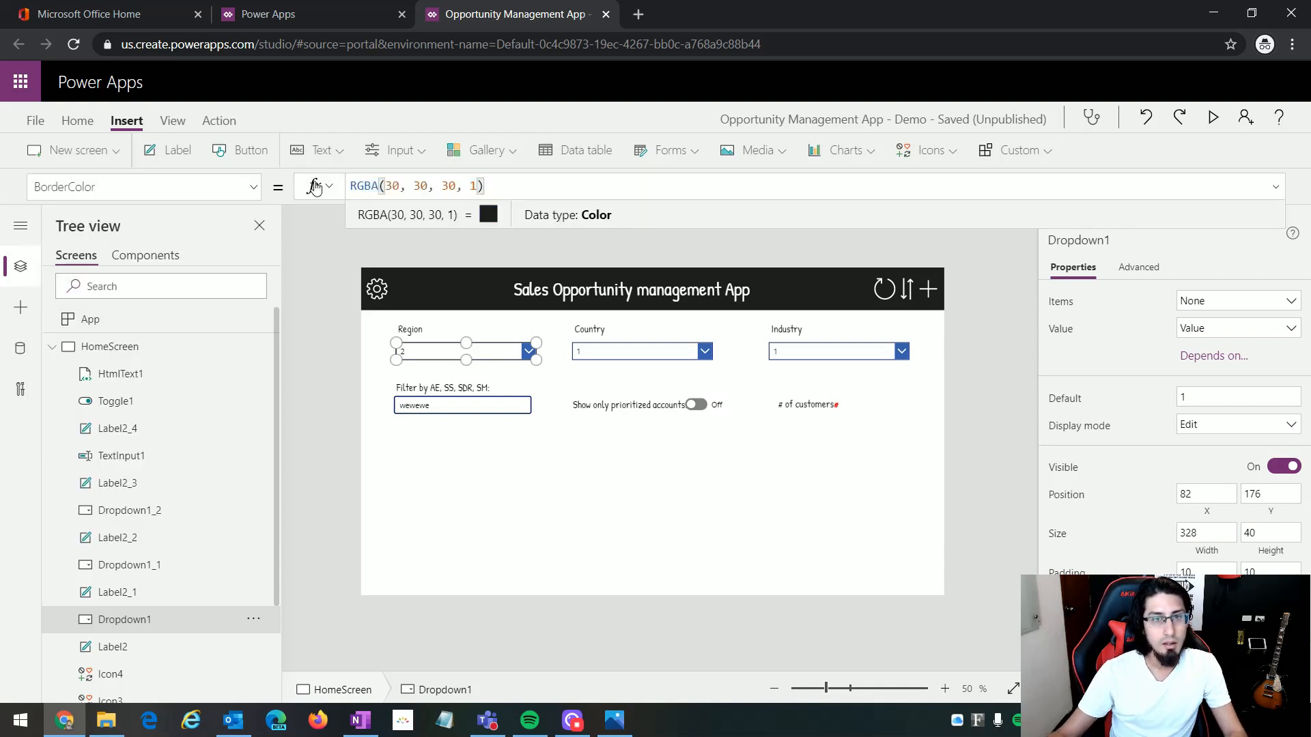
click(506, 424)
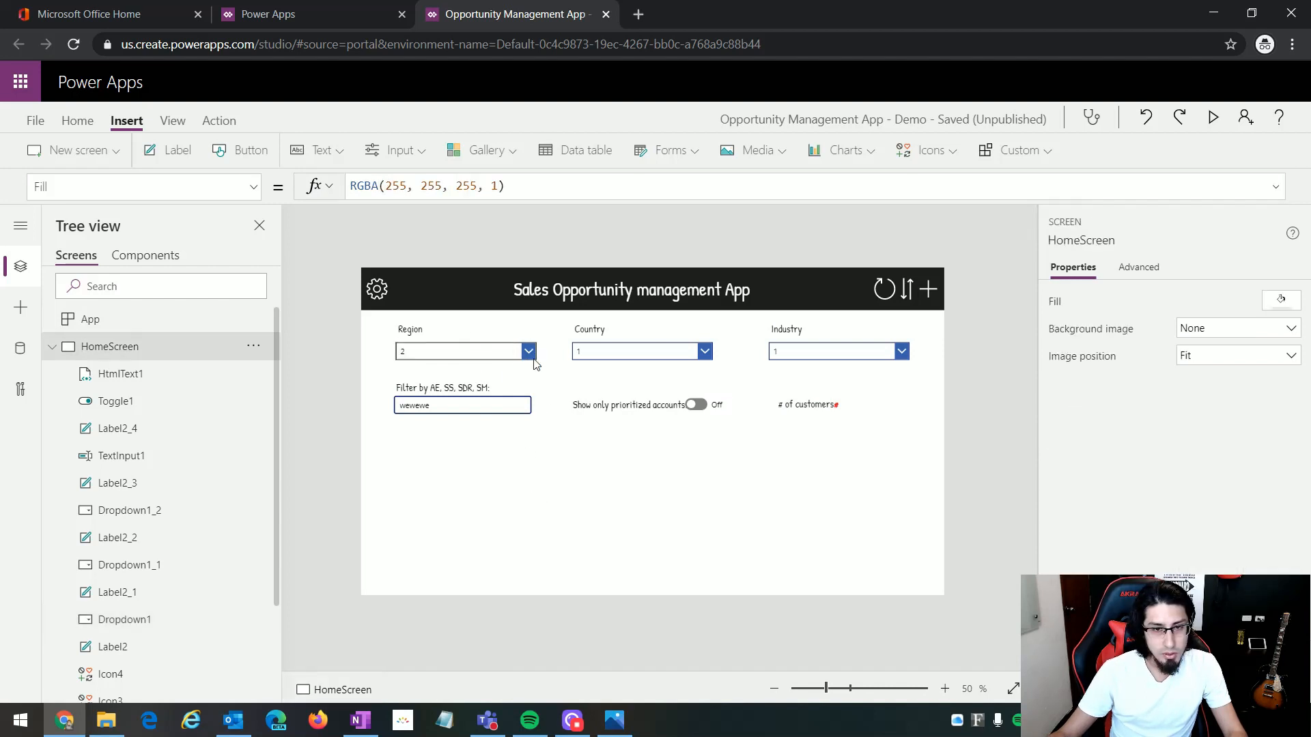
Step: Set the Region dropdown's ChevronBackground property to RGBA(30, 30, 30, 1)
click(255, 188)
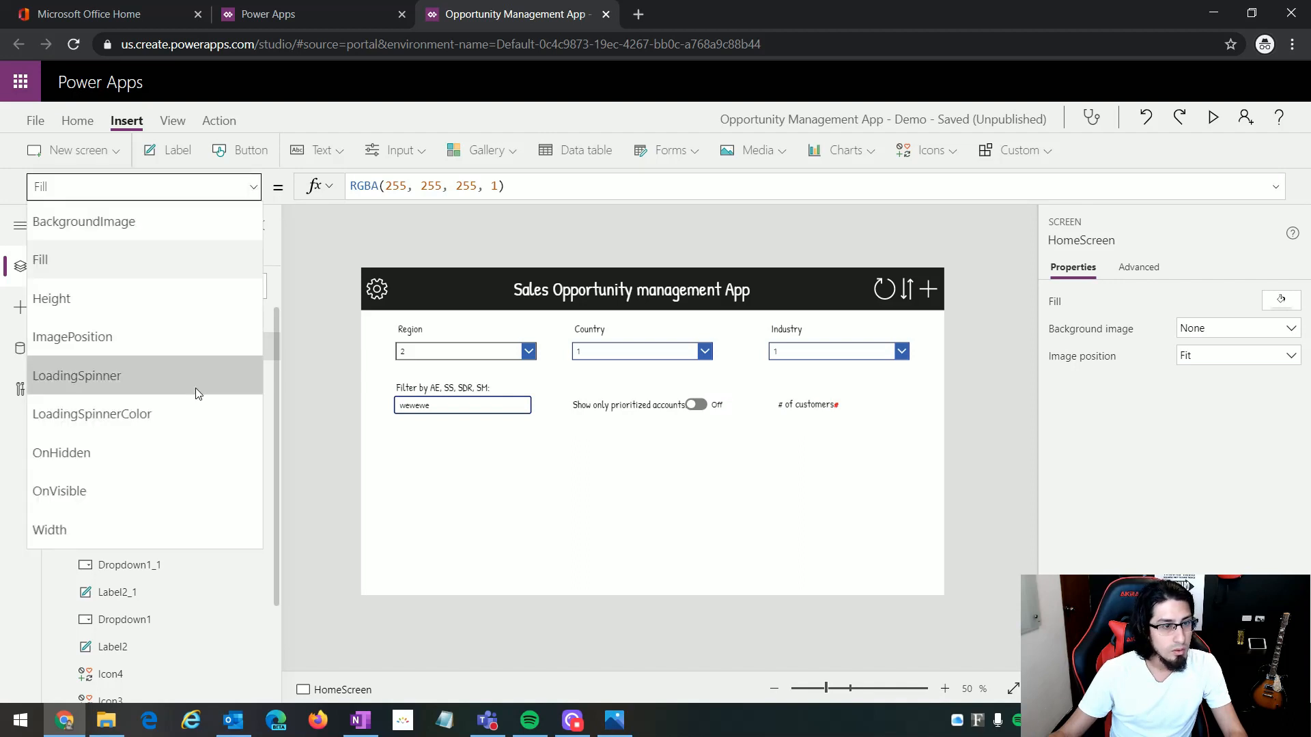
scroll(74, 414, up, 1)
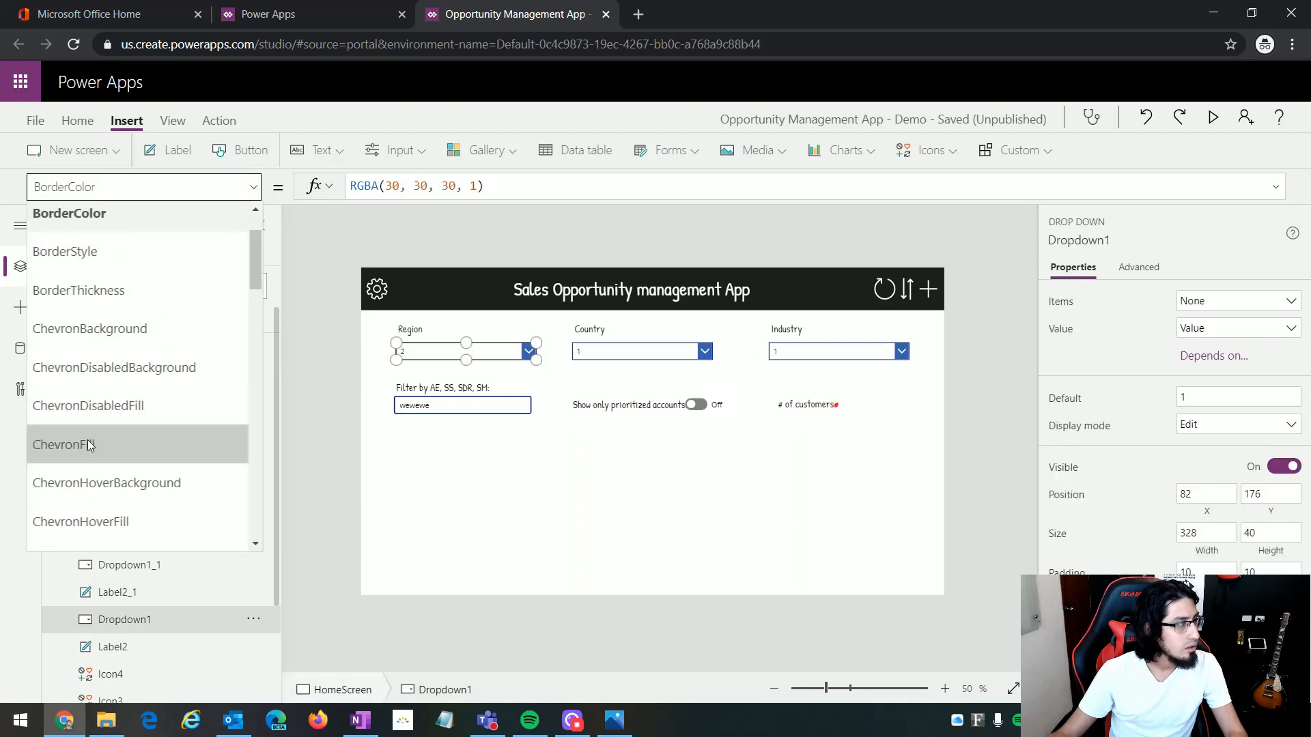
click(111, 328)
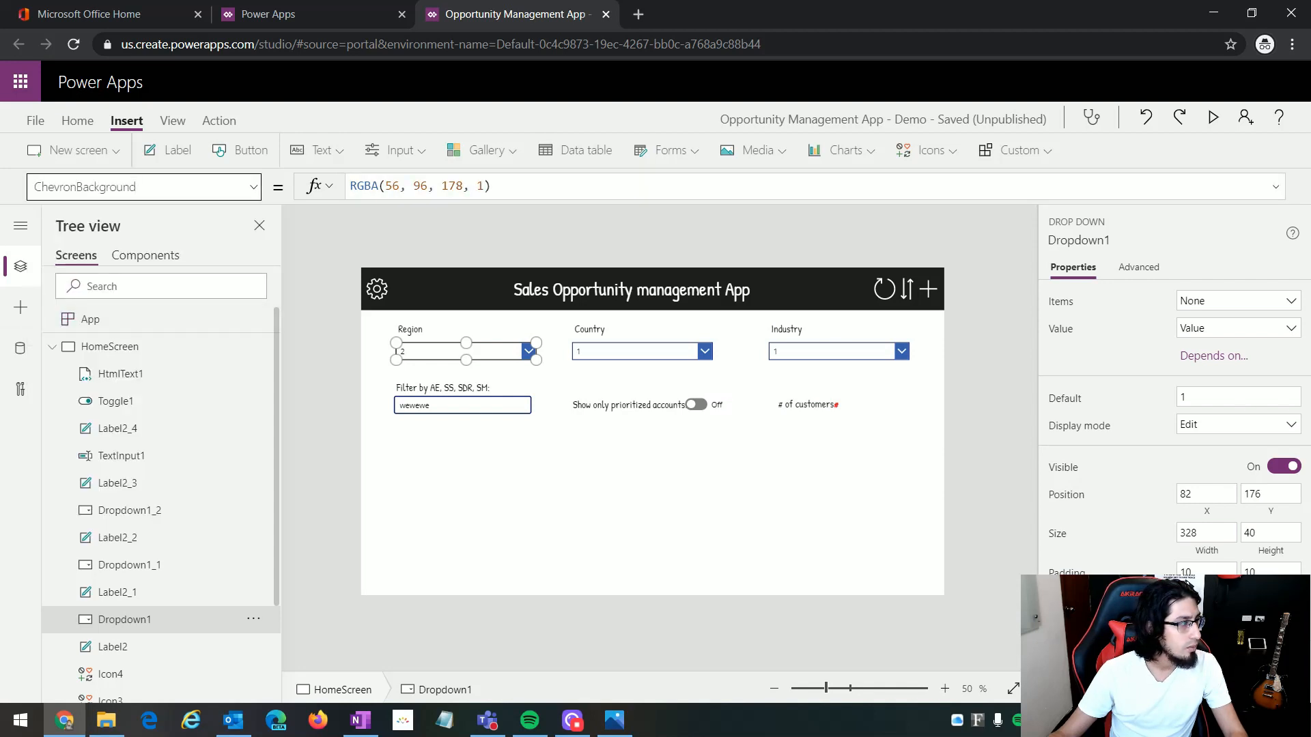
drag(497, 188, 316, 189)
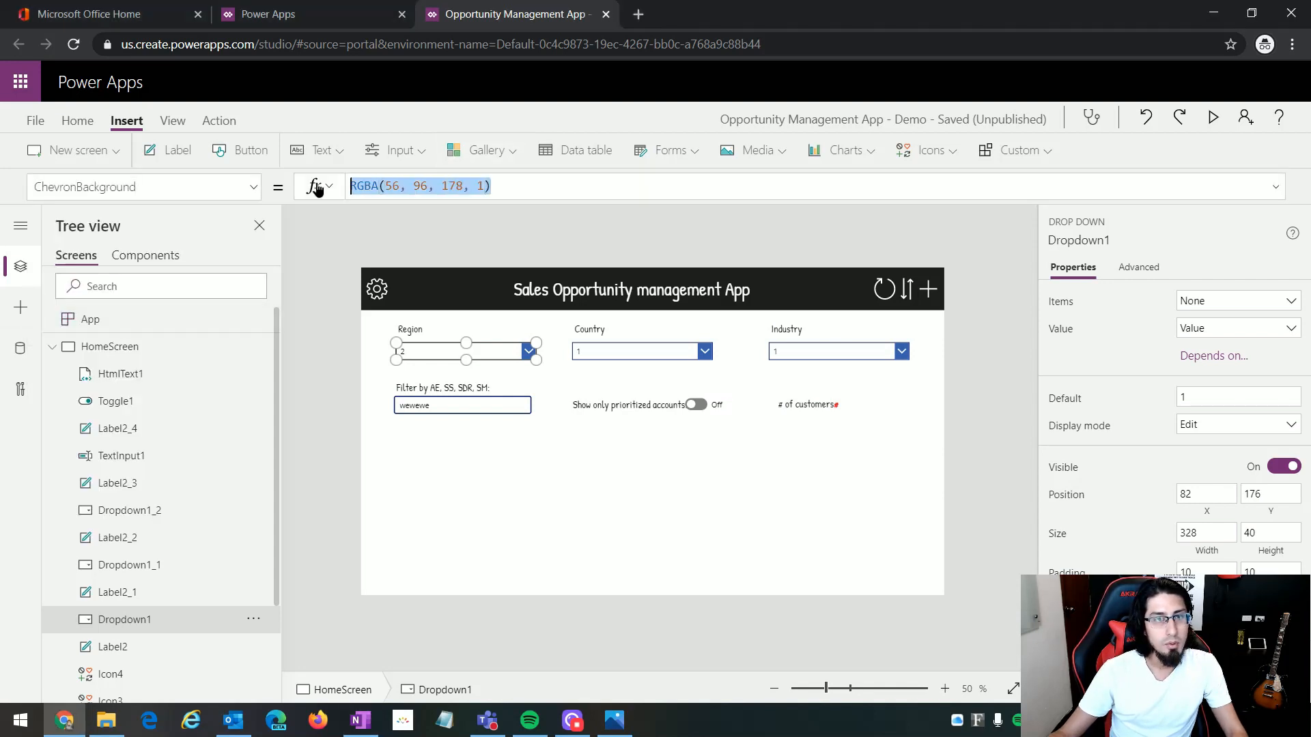
text(RGBA(30, 30, 30, 1))
click(488, 307)
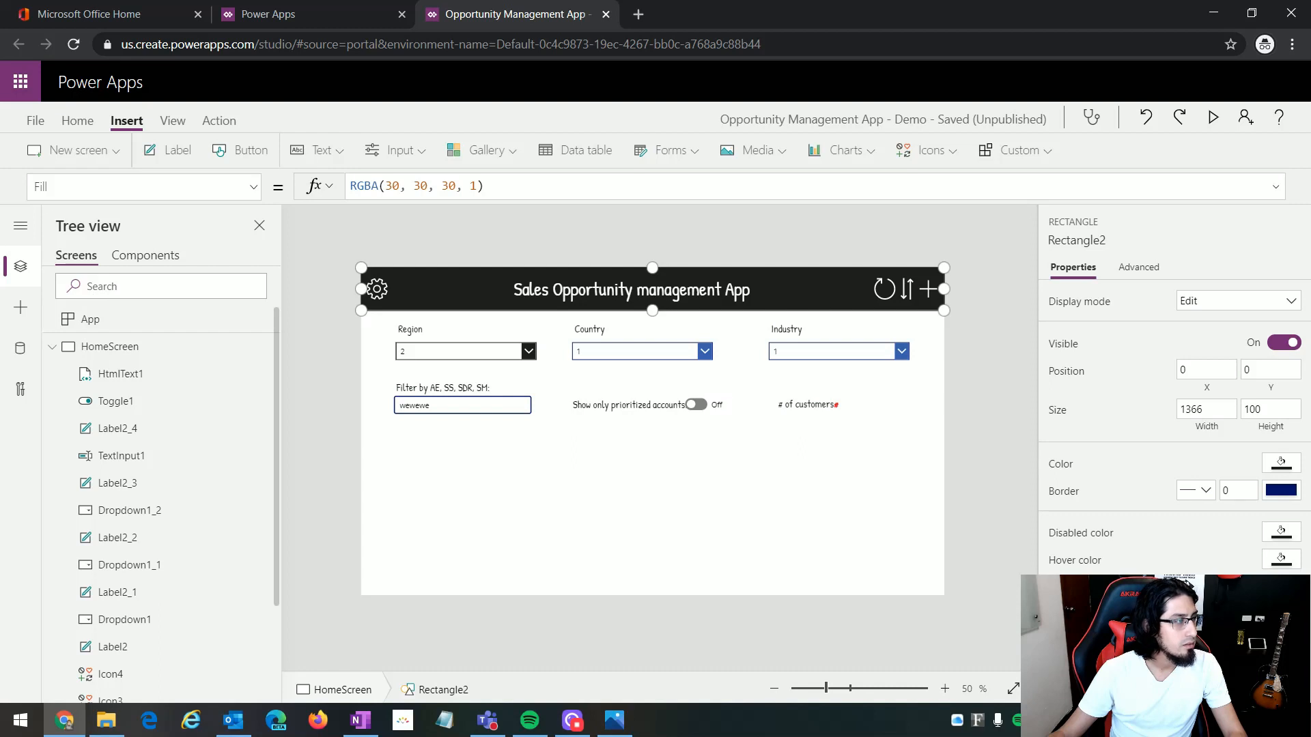
Step: Set the Region dropdown's ChevronFill property to the yellow colour RGBA(235, 218, 87, 1)
key(alt+Tab)
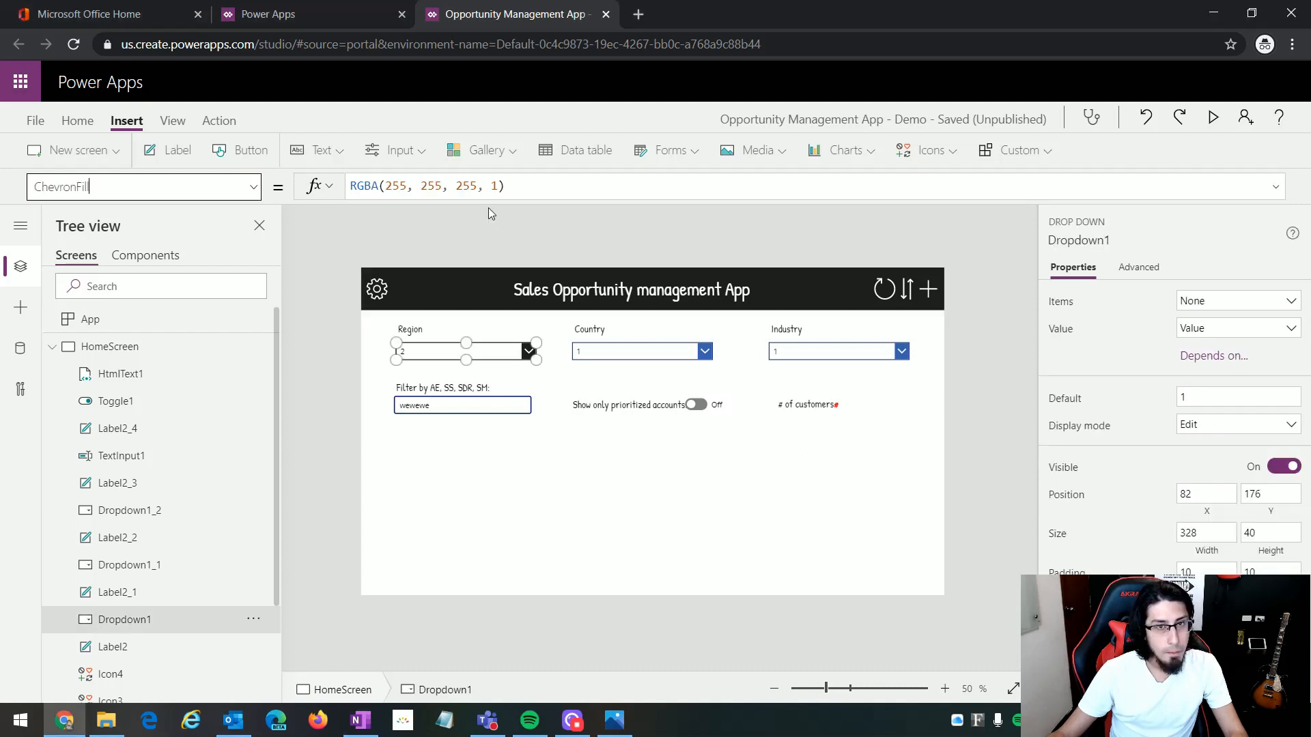
drag(505, 186, 331, 177)
text(RGBA(221, 218, 87, 1))
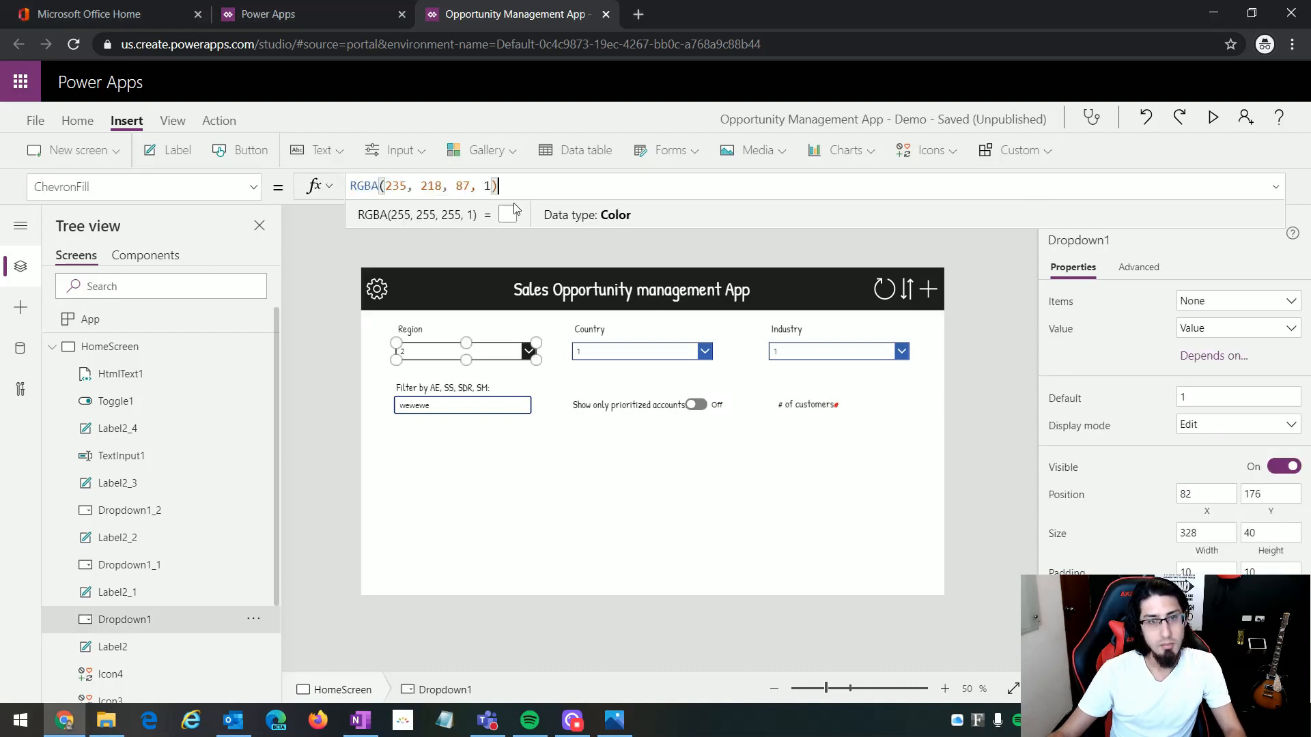
click(536, 518)
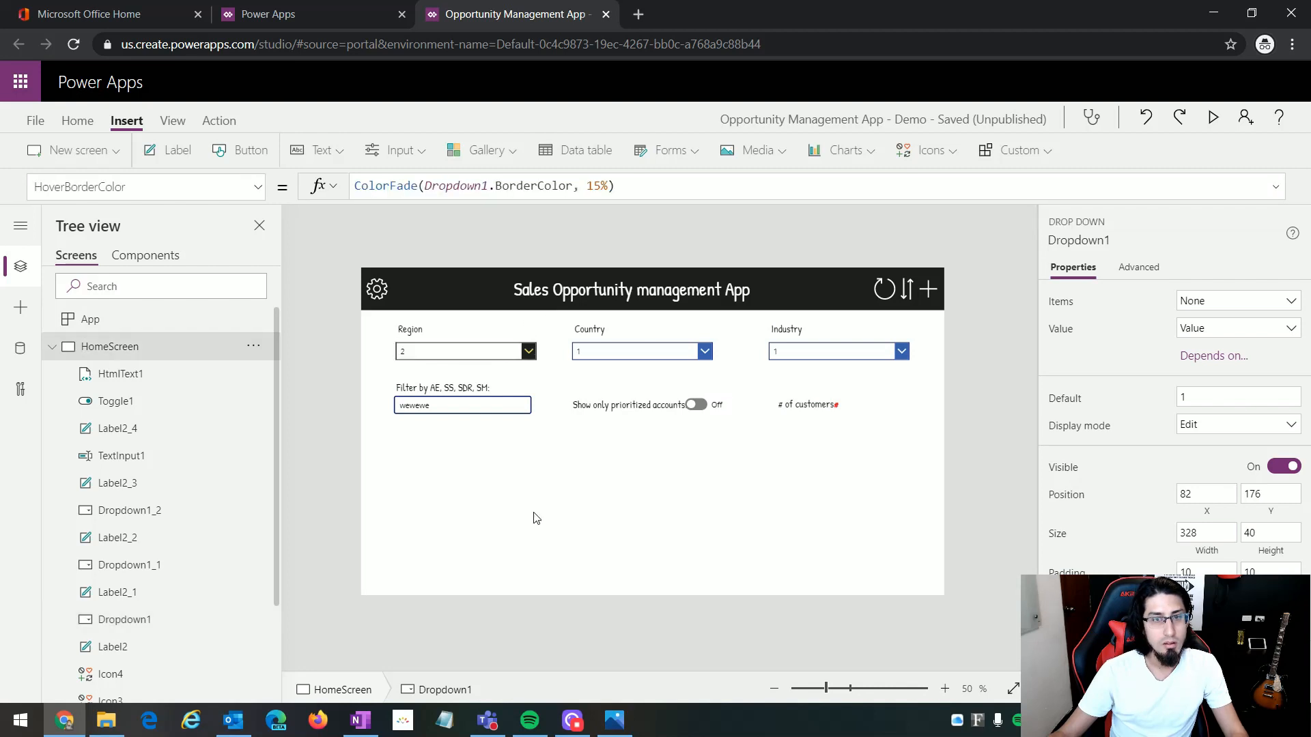
Step: Set the Region dropdown's HoverFill property to RGBA(30, 30, 30, 1) and check the hover effect in preview
click(473, 355)
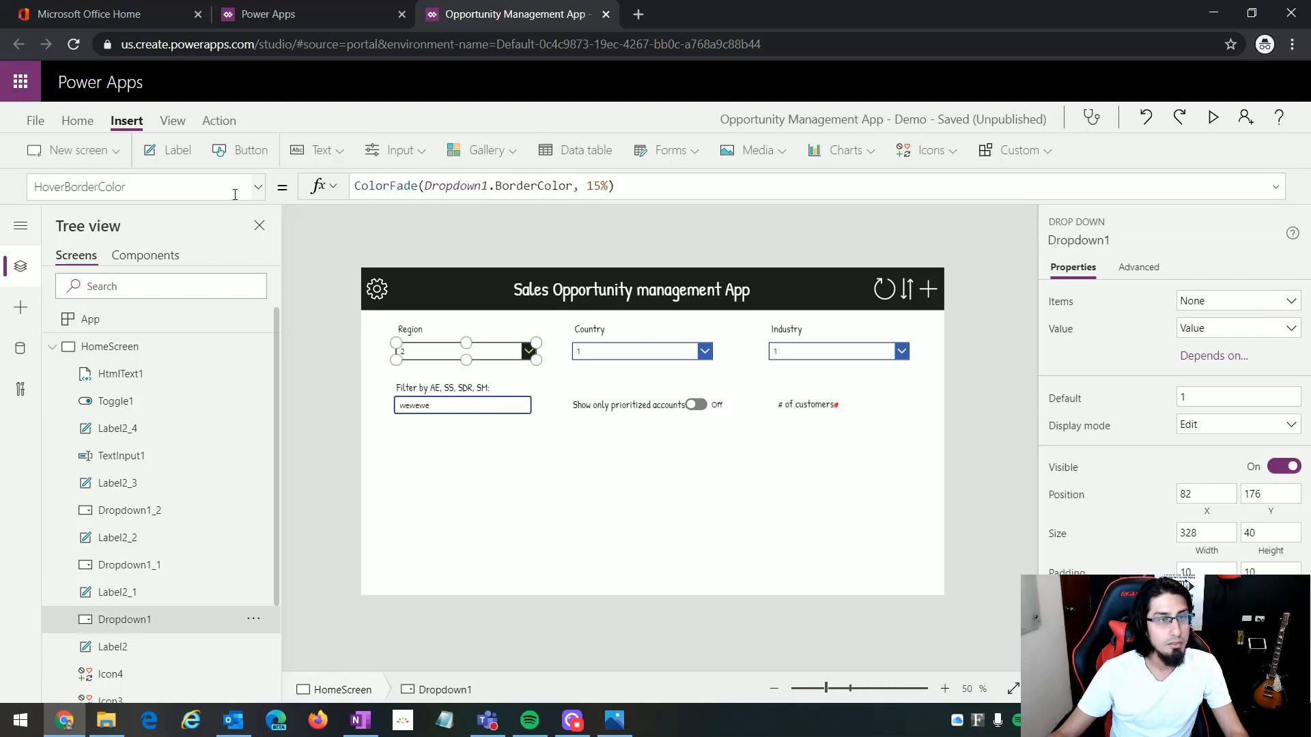
click(258, 187)
click(161, 419)
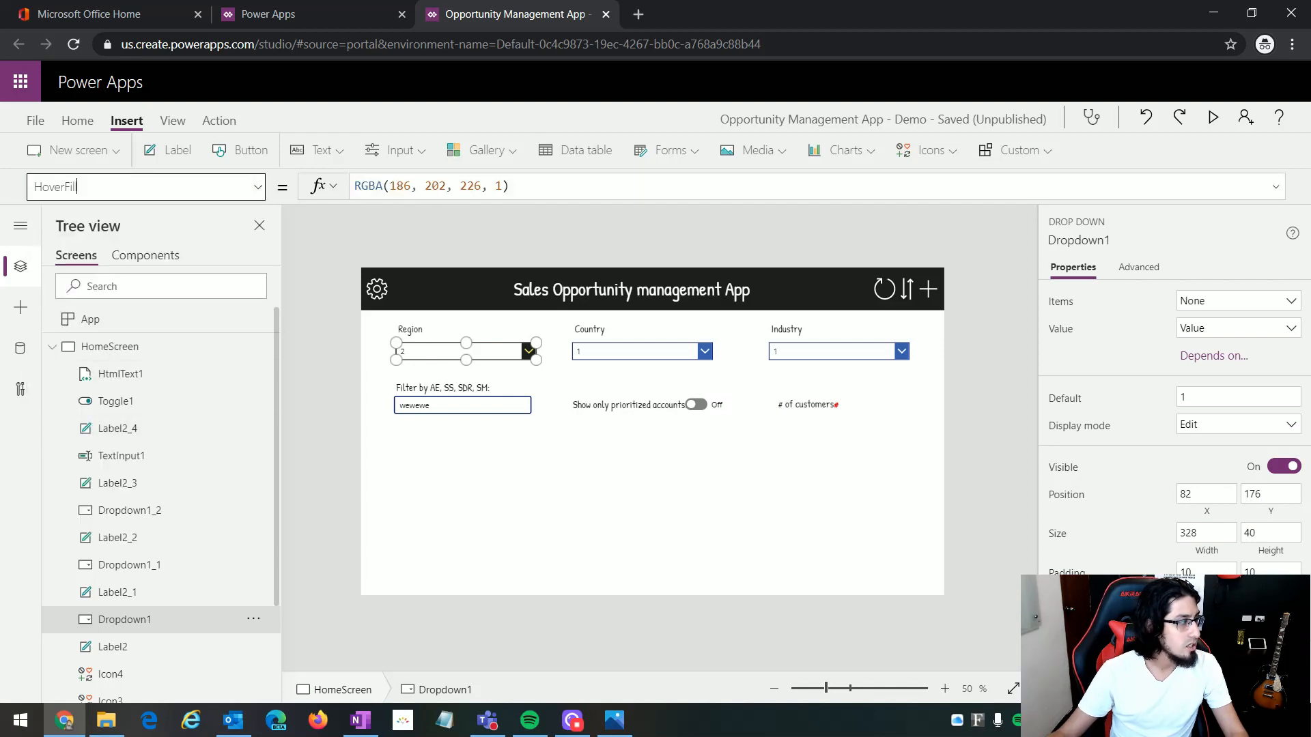
click(539, 187)
key(ctrl+a)
text(RGBA(30, 30, 30, 1))
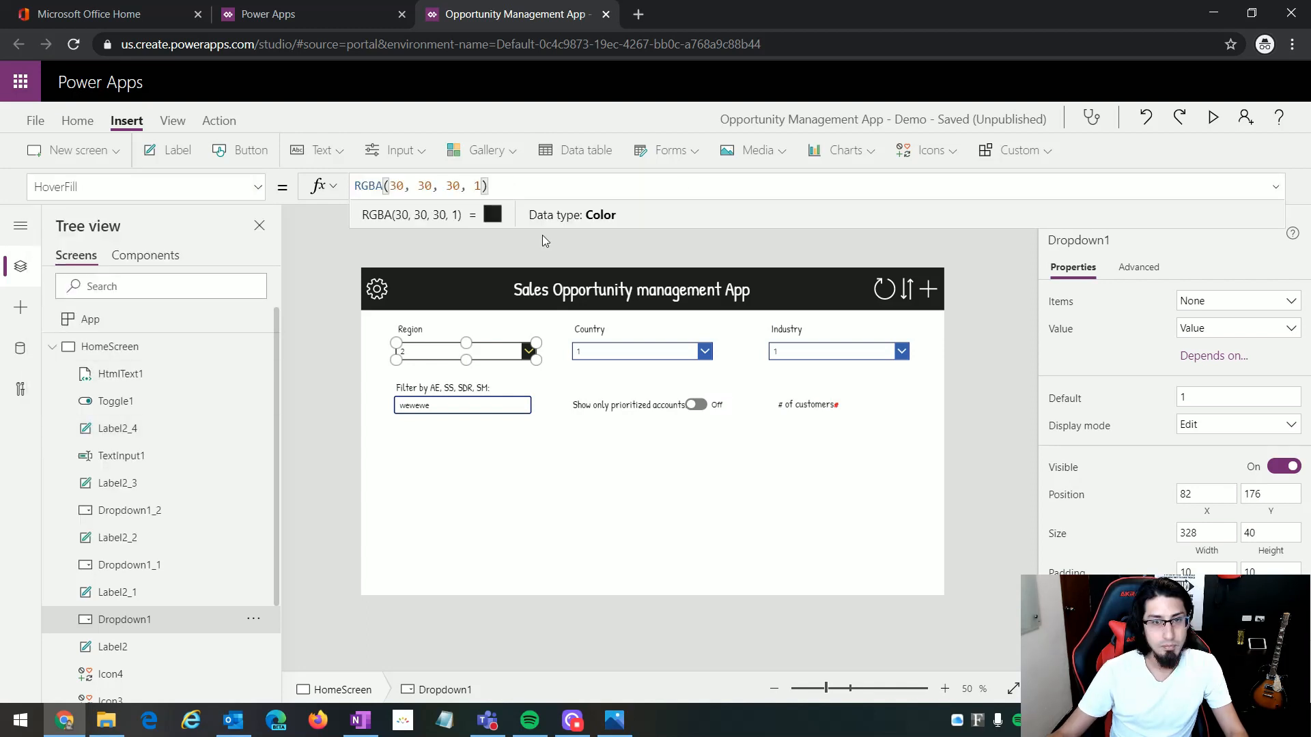
click(571, 467)
click(1212, 117)
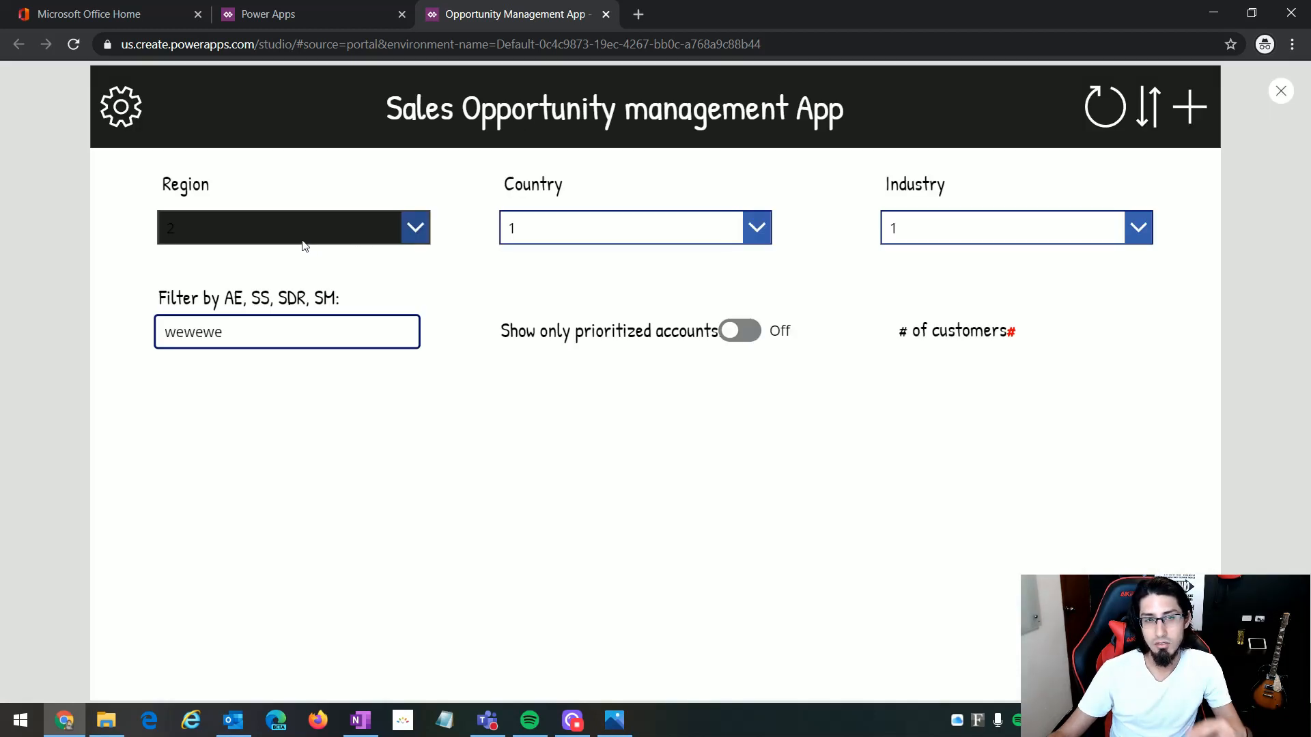
key(Escape)
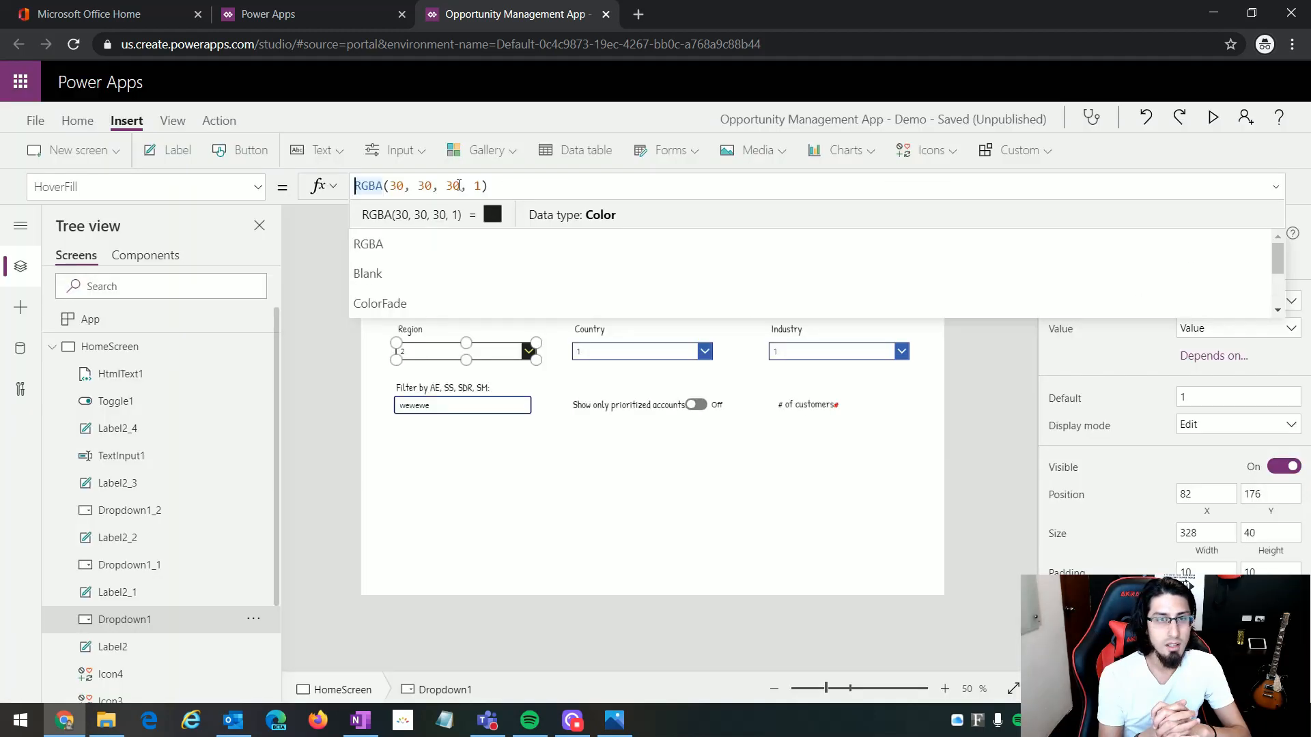
Step: Change the Region dropdown's HoverFill formula to ColorFade(RGBA(30, 30, 30, 1),85%) and preview the app
text(ColorFade)
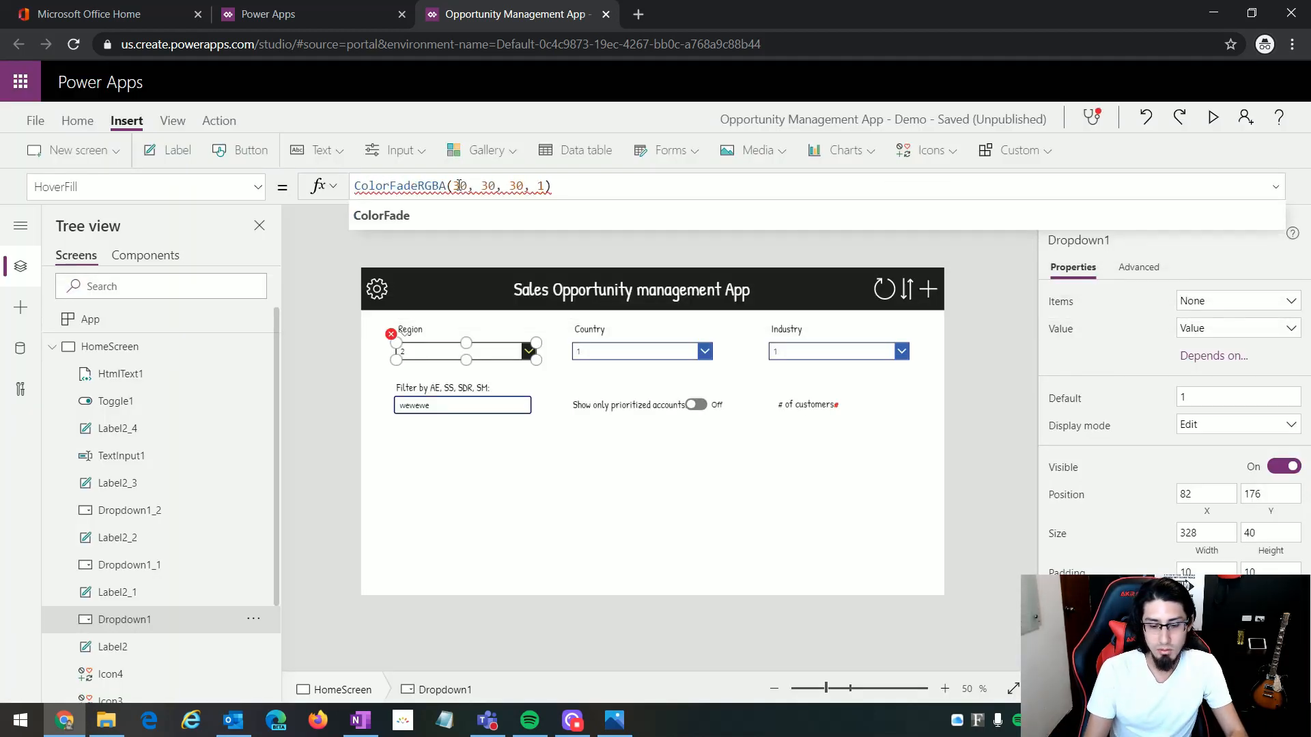
text(()
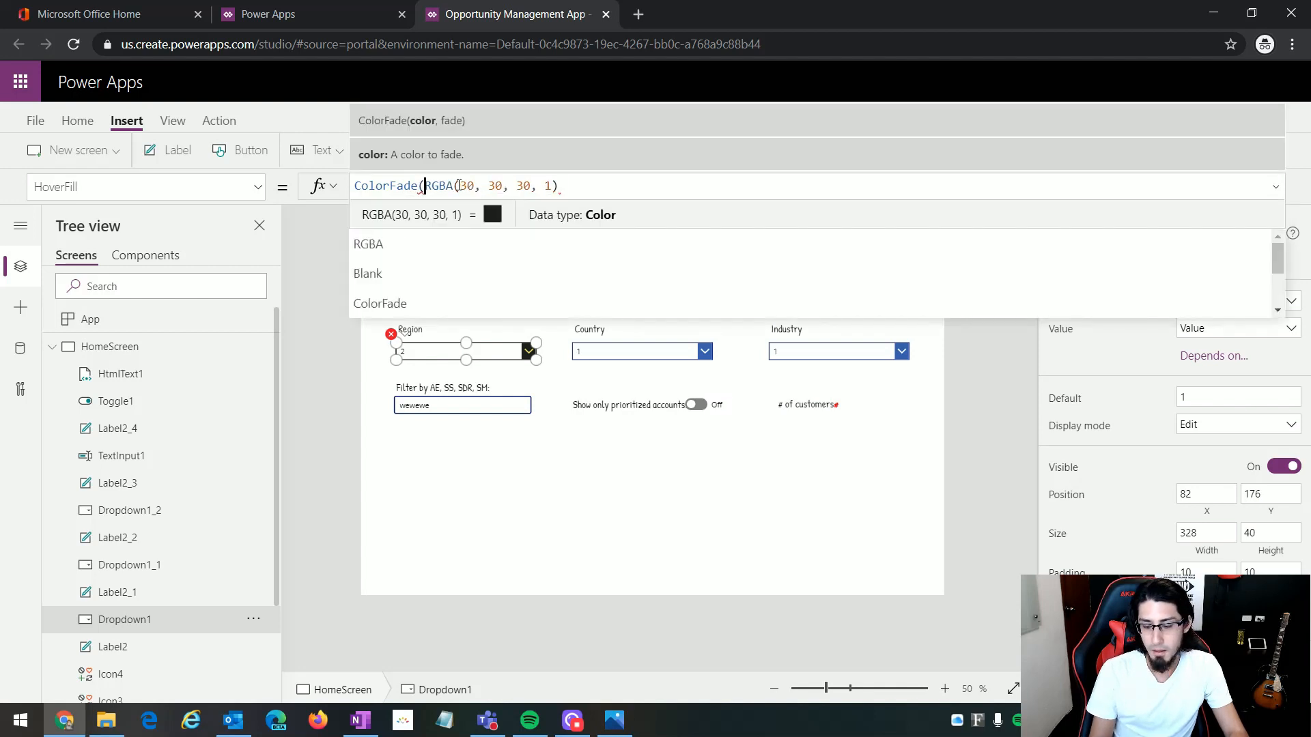
key(End)
text(,)
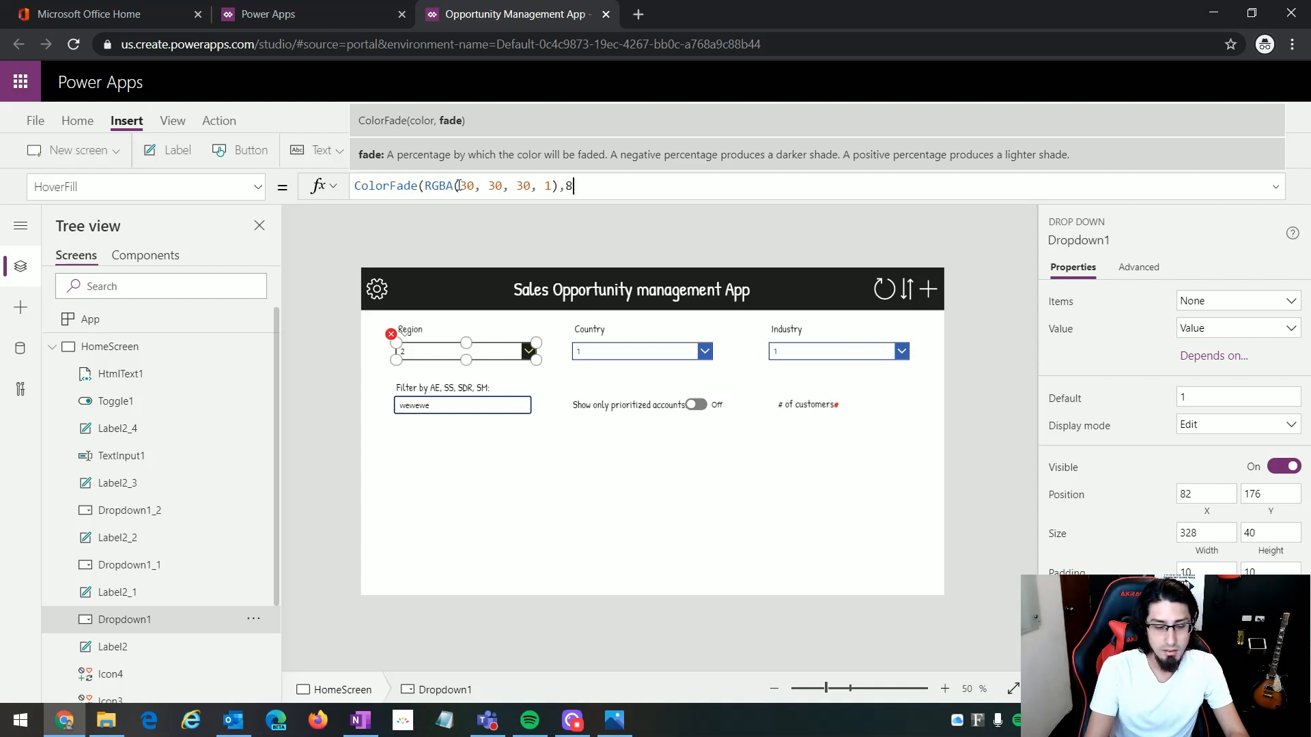
text(5)
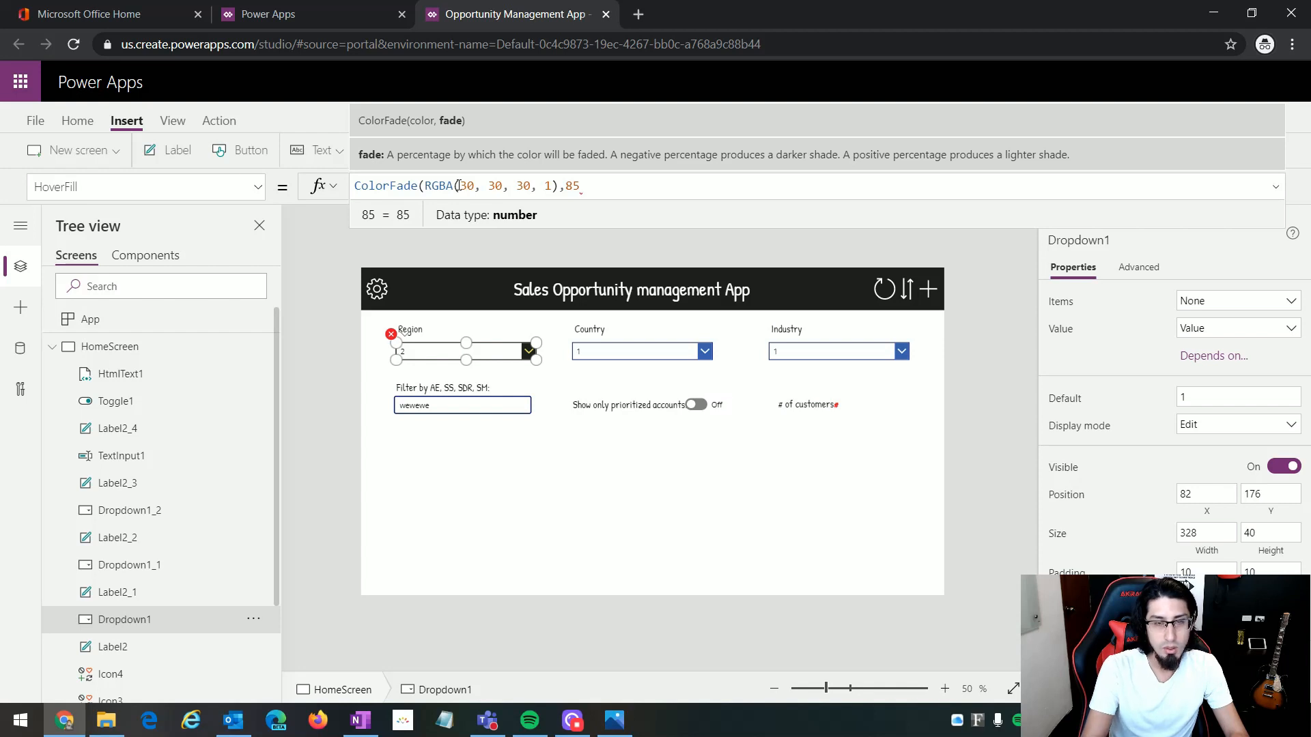
text(%))
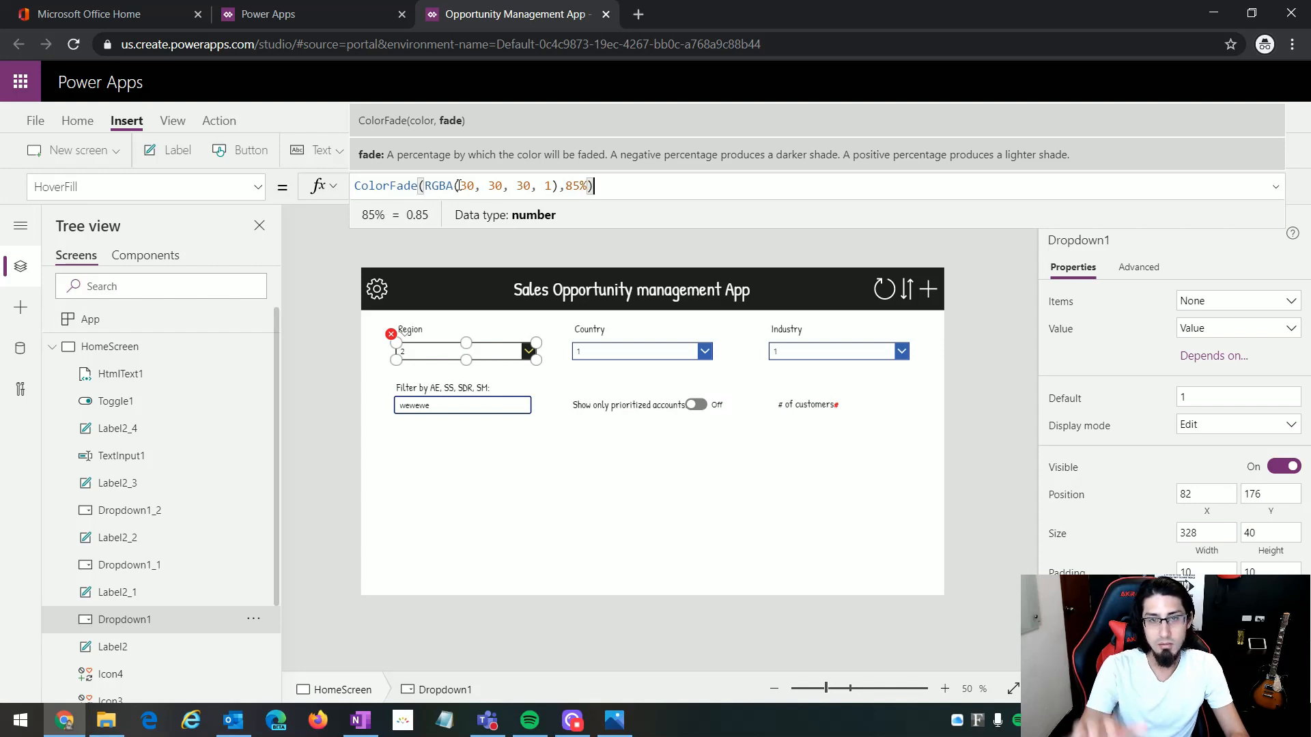
click(747, 488)
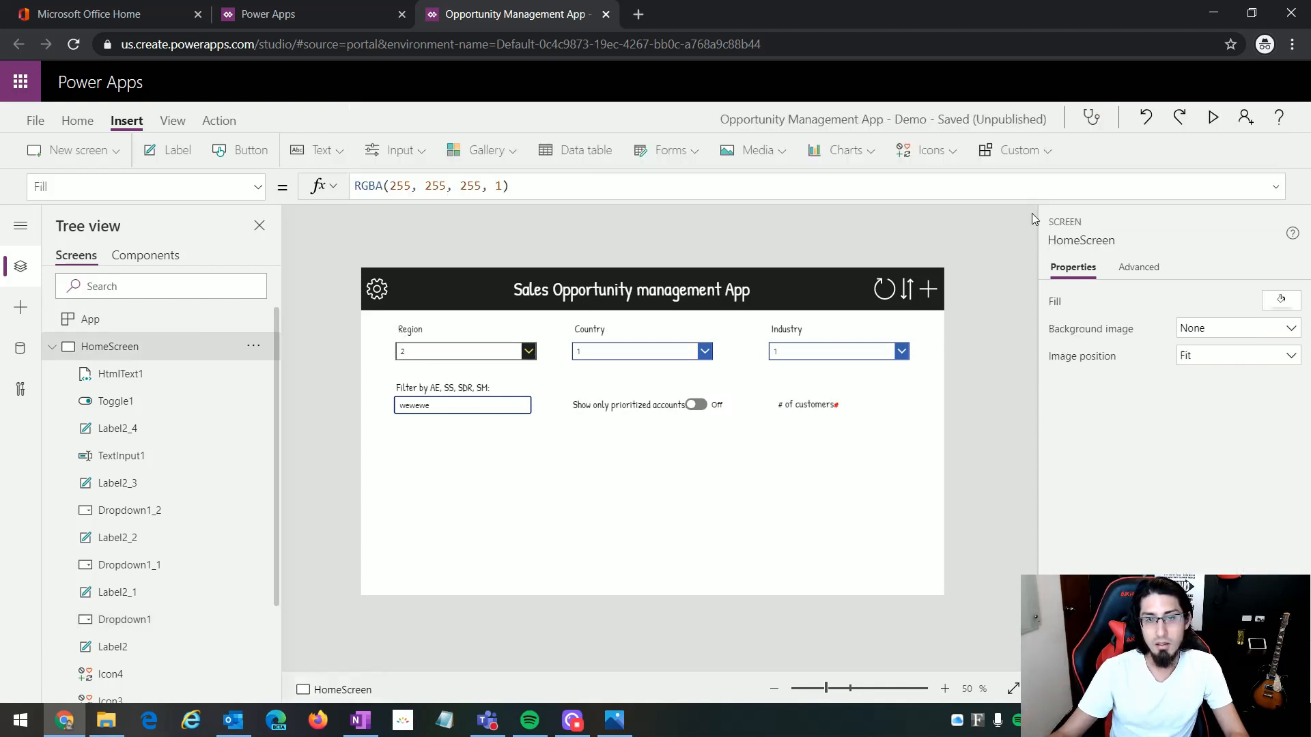
click(1212, 118)
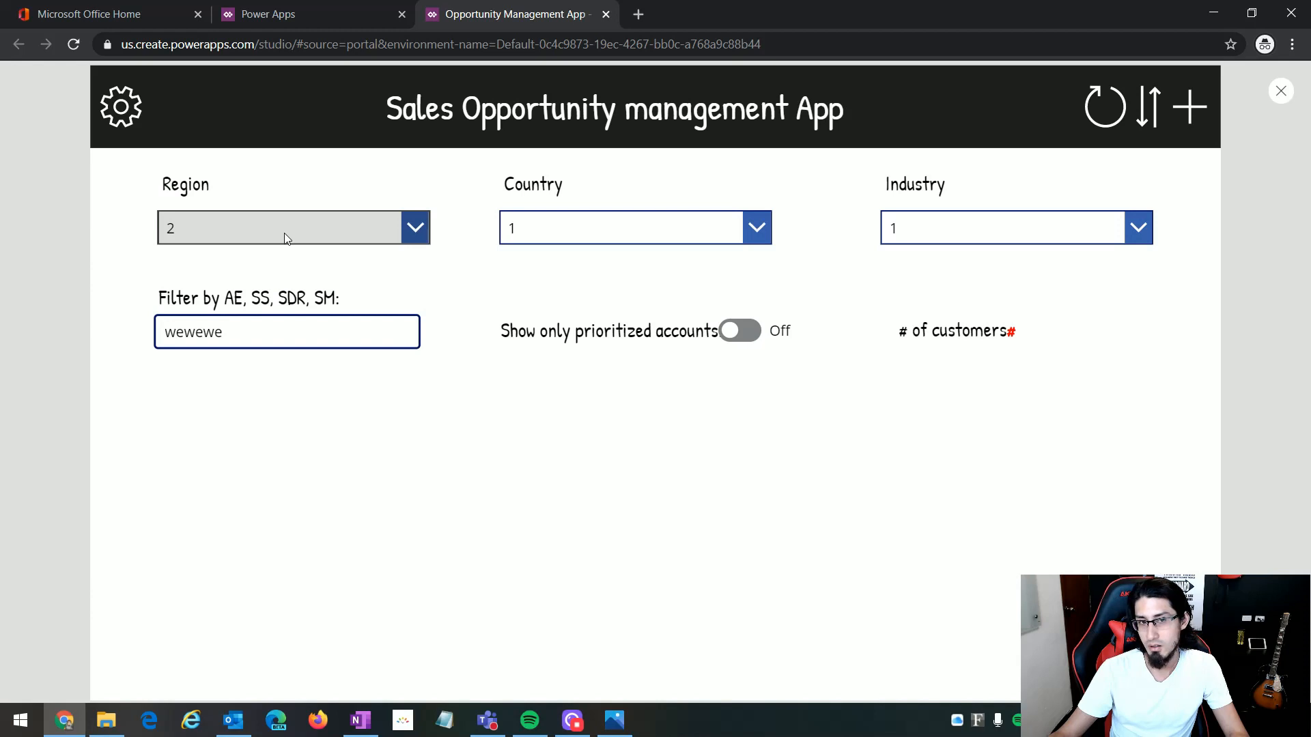
Step: Set the TrueText property of the toggle beside "Show only prioritized accounts" to "Yes"
key(Escape)
click(710, 404)
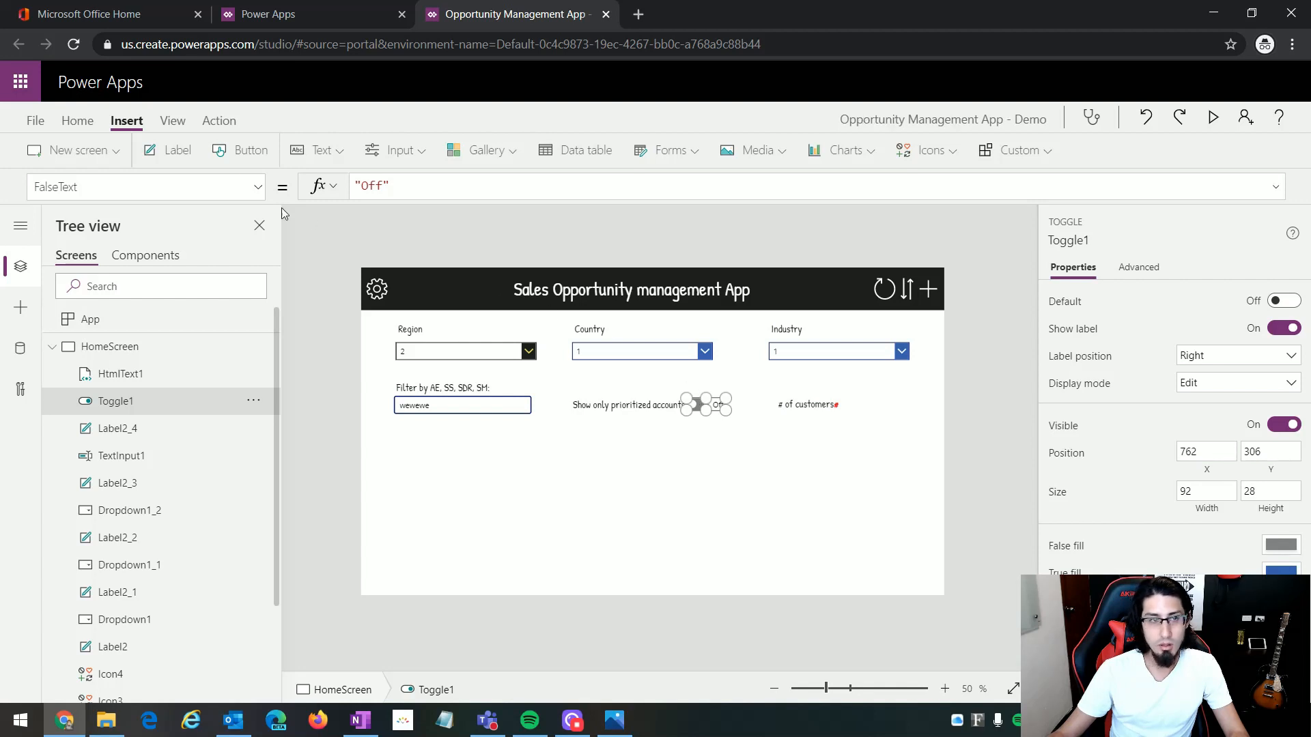
click(258, 187)
scroll(164, 447, down, 10)
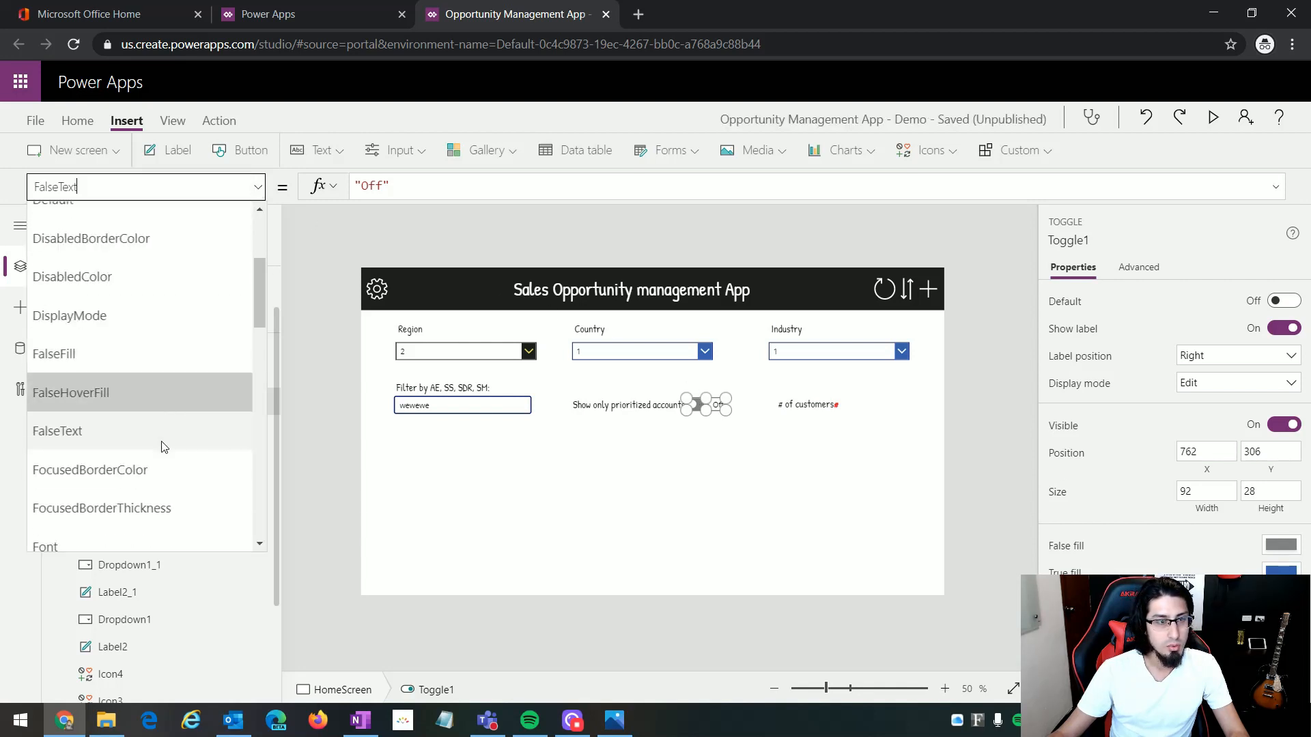
scroll(163, 448, down, 3)
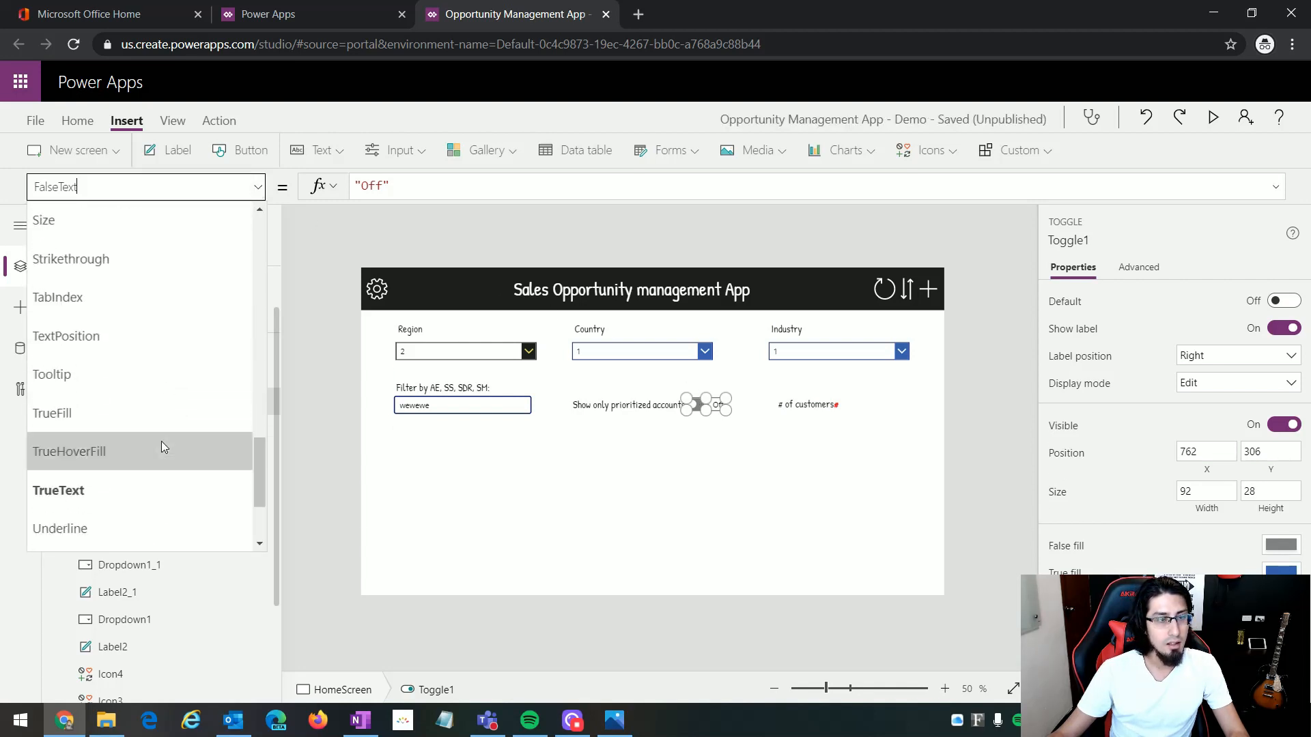
click(141, 490)
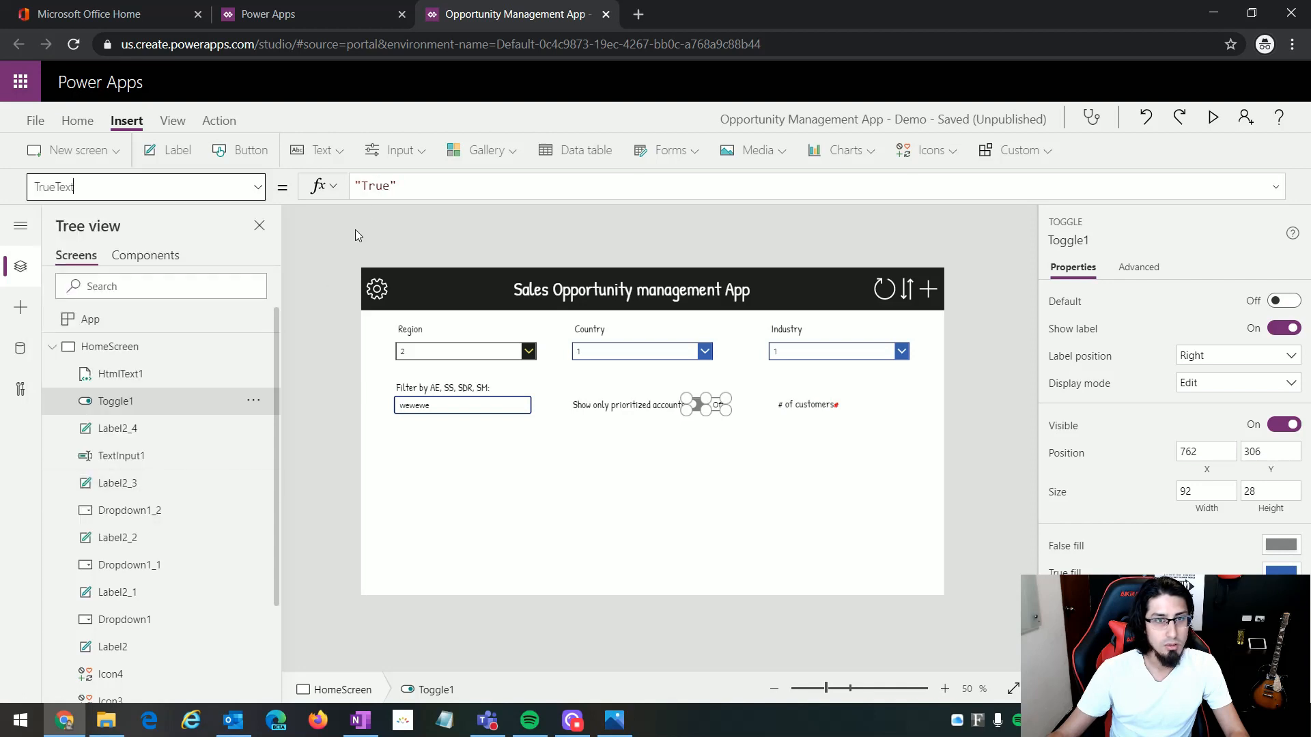
double_click(374, 187)
key(BackSpace)
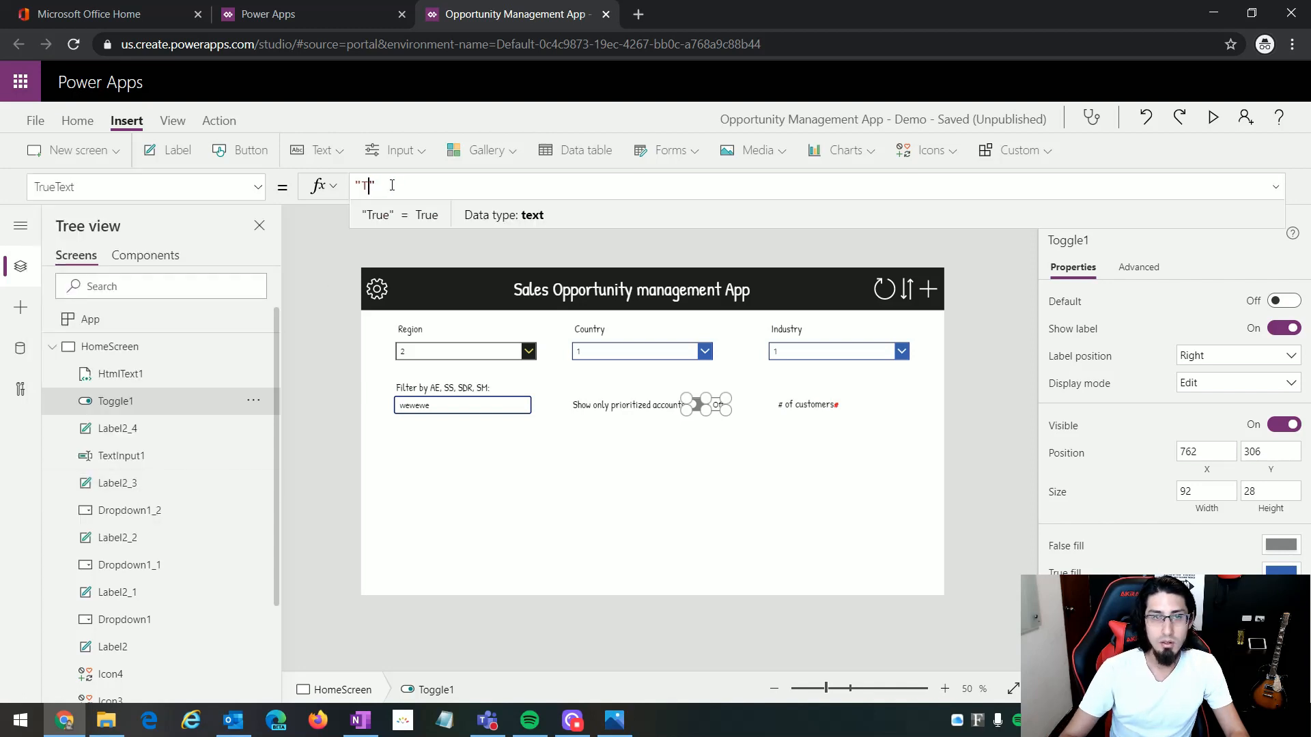
text(Yes)
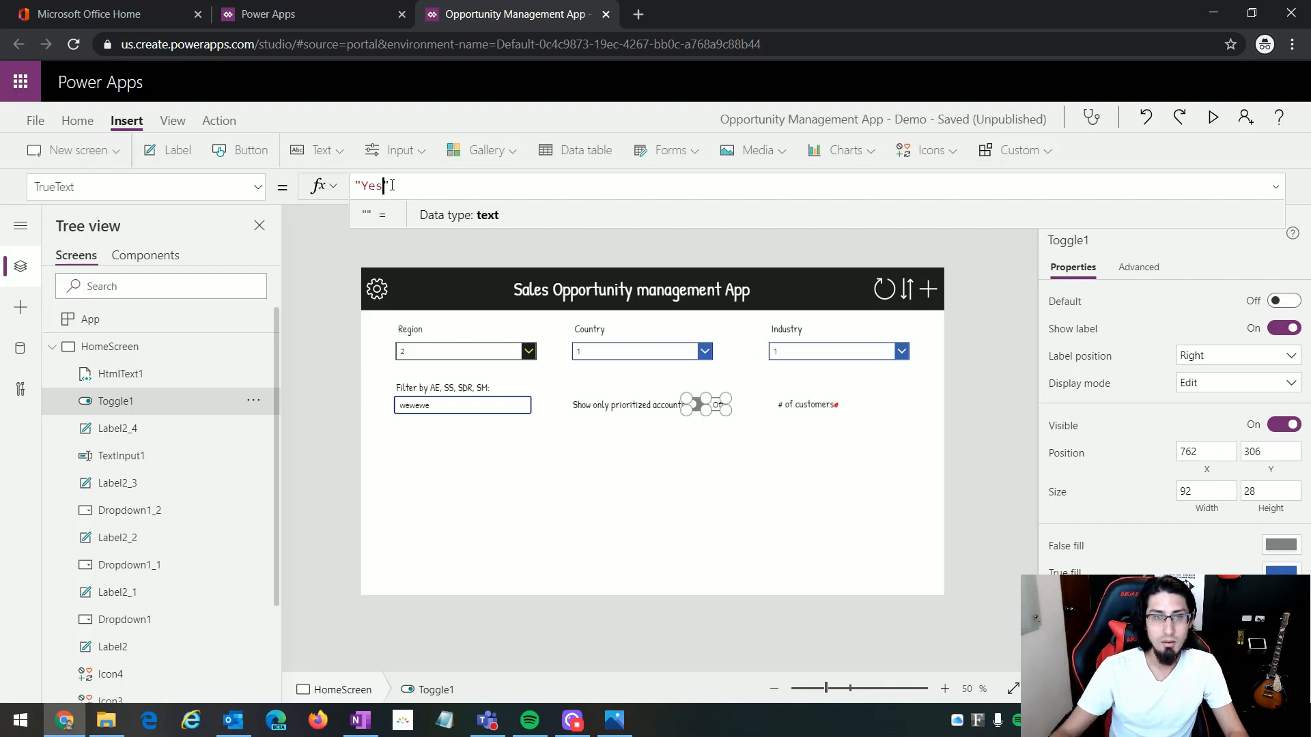
Step: Set the prioritized accounts toggle's FalseText property to "No"
click(256, 187)
scroll(142, 474, up, 4)
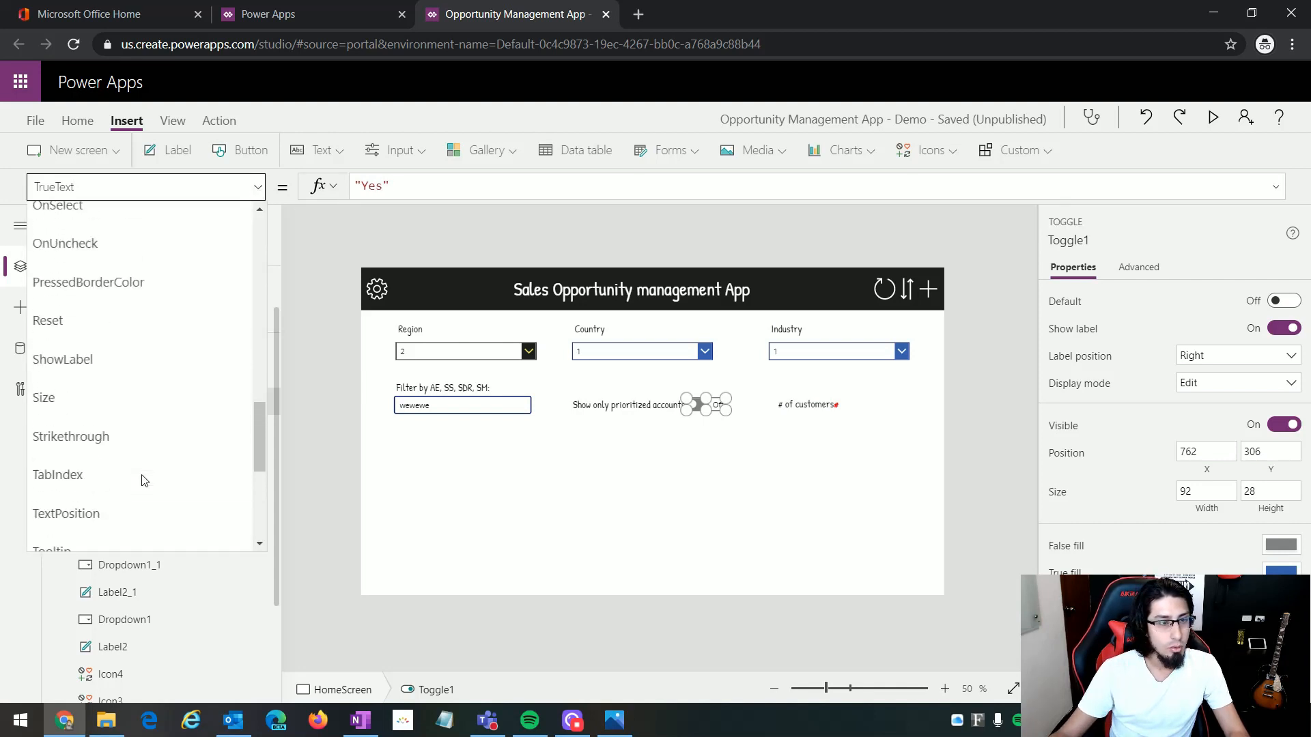
scroll(142, 481, up, 8)
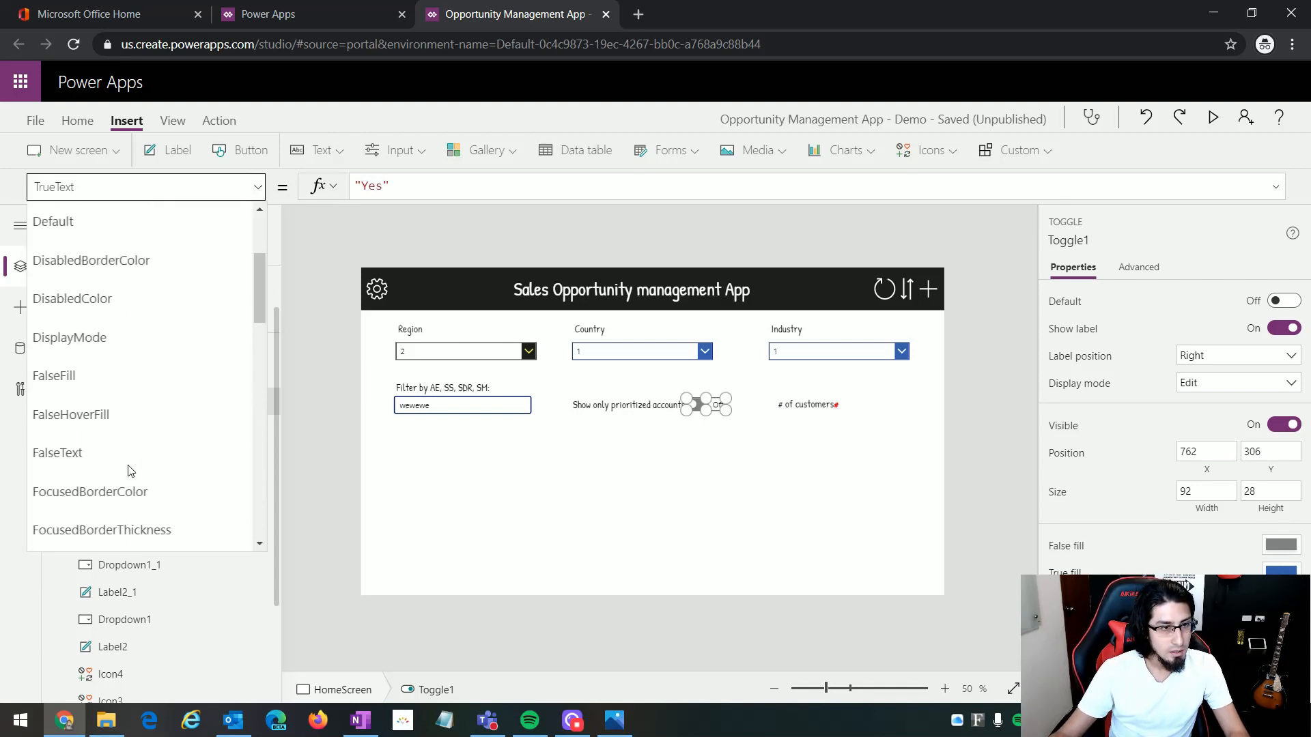
click(103, 464)
double_click(372, 186)
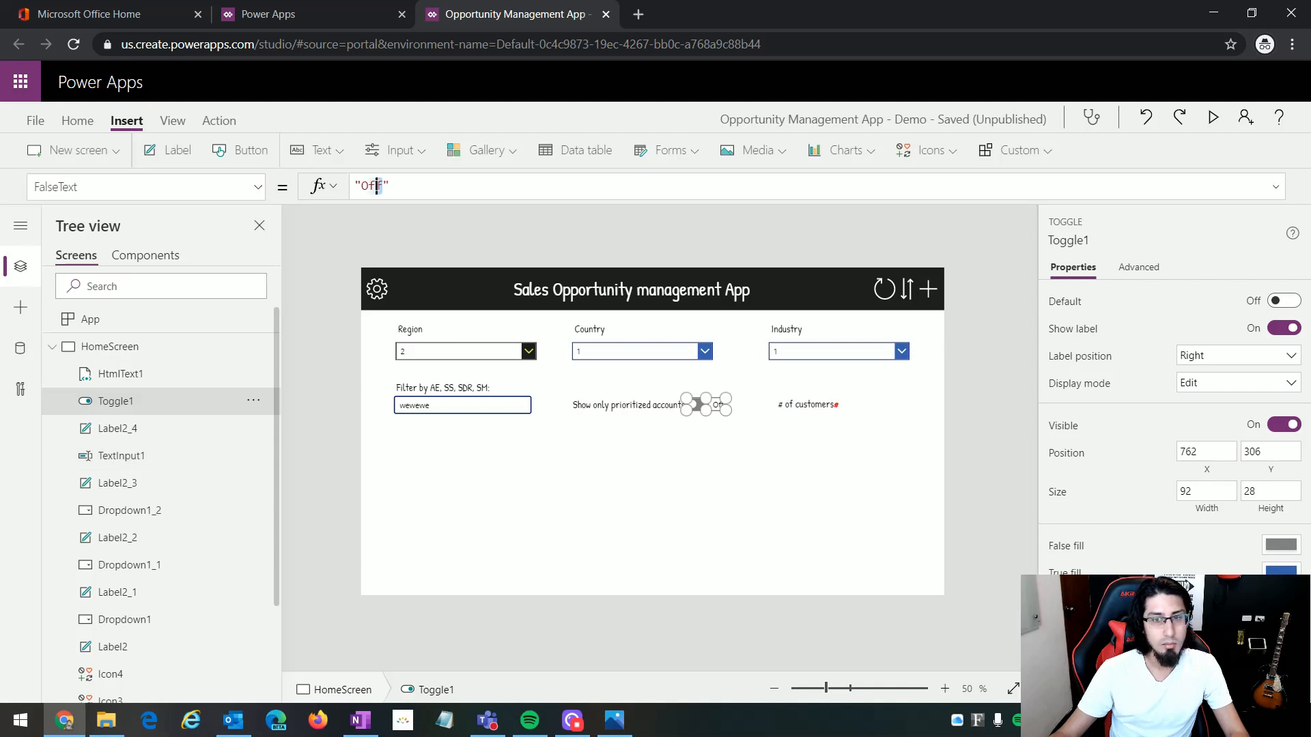
text(N)
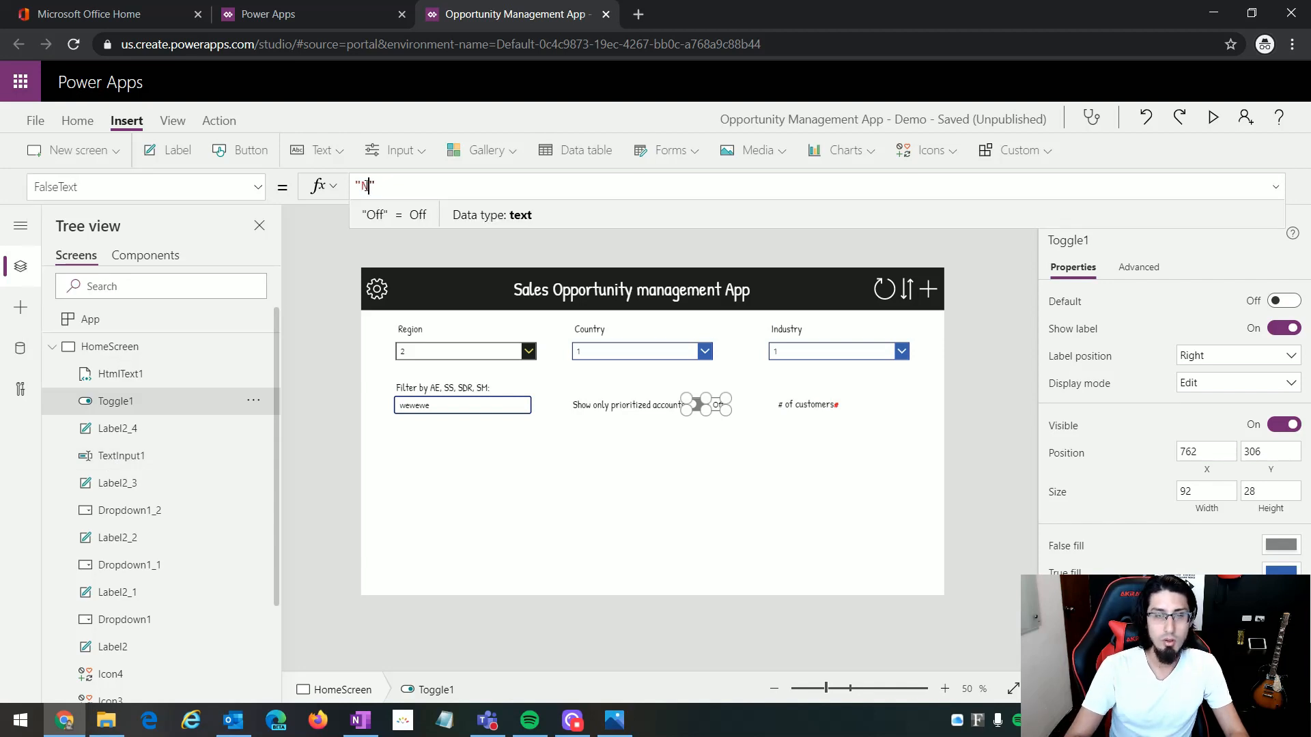
text(o)
click(719, 466)
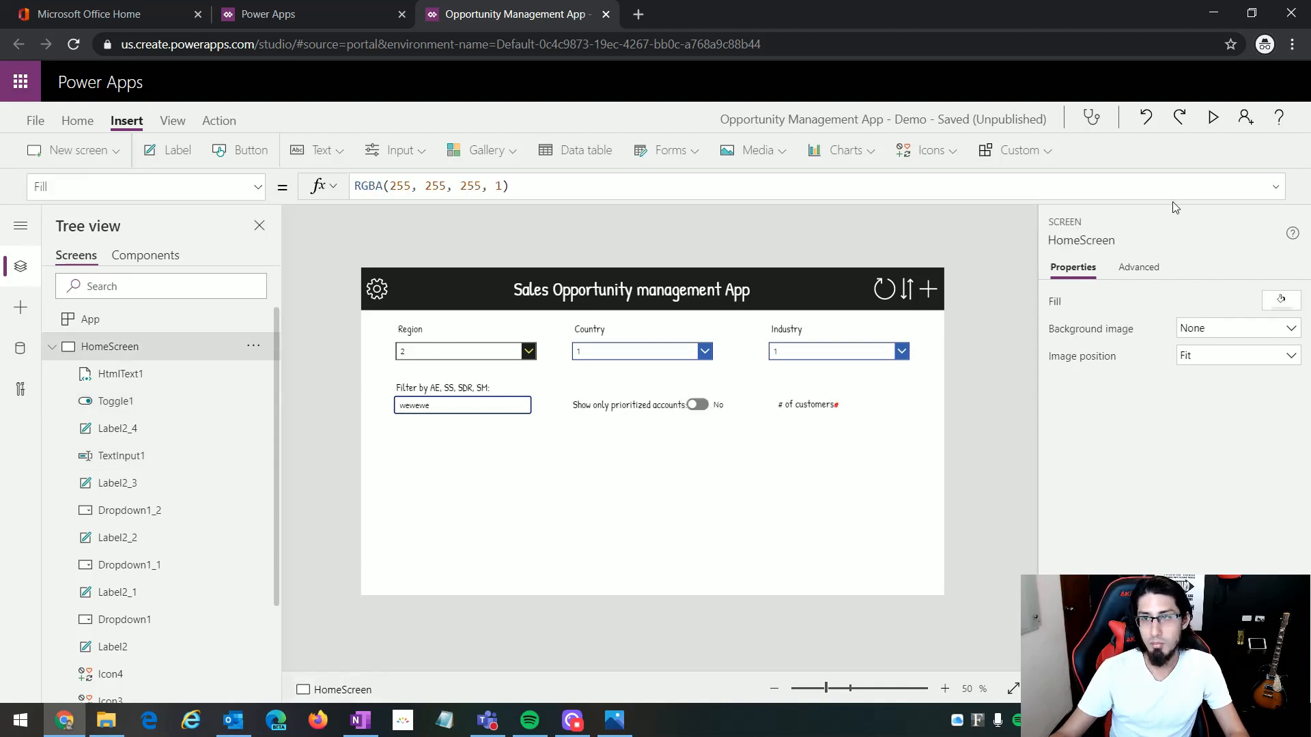
Step: Preview the app and switch the prioritized accounts toggle on to check its label text, then return to editing
click(1214, 118)
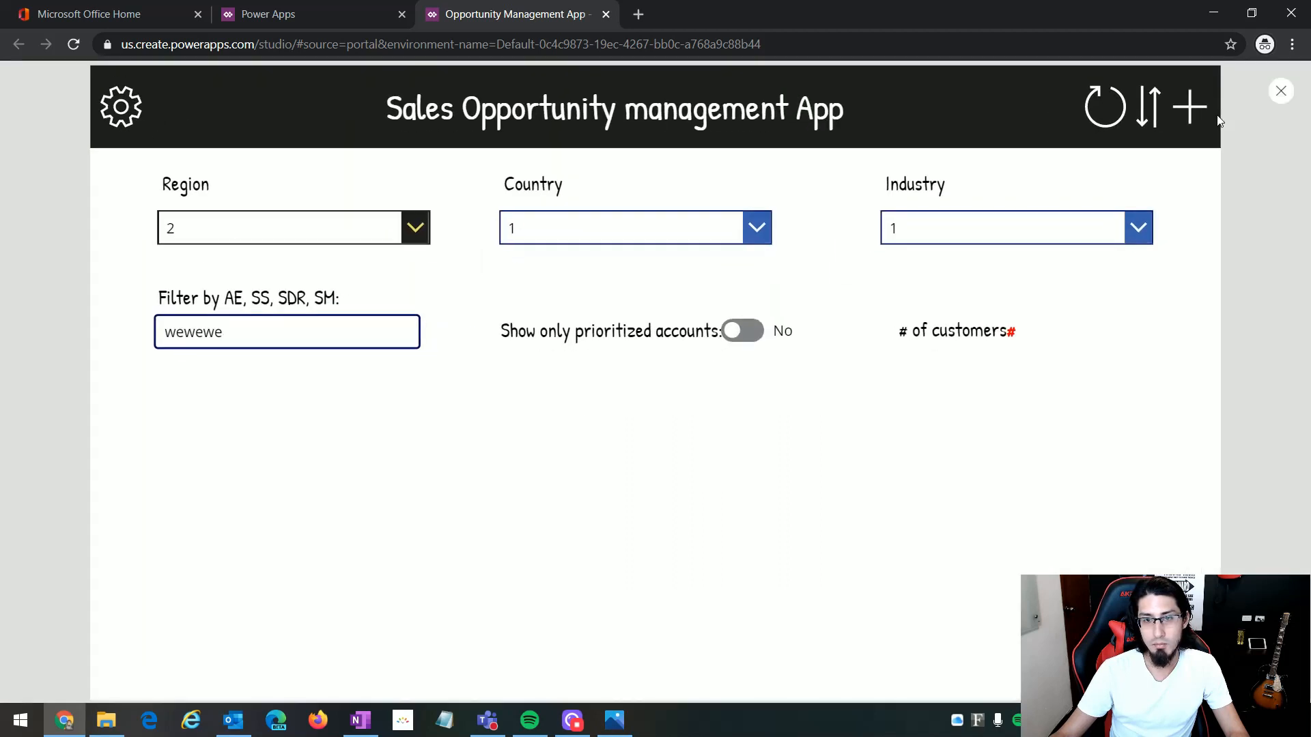
click(745, 331)
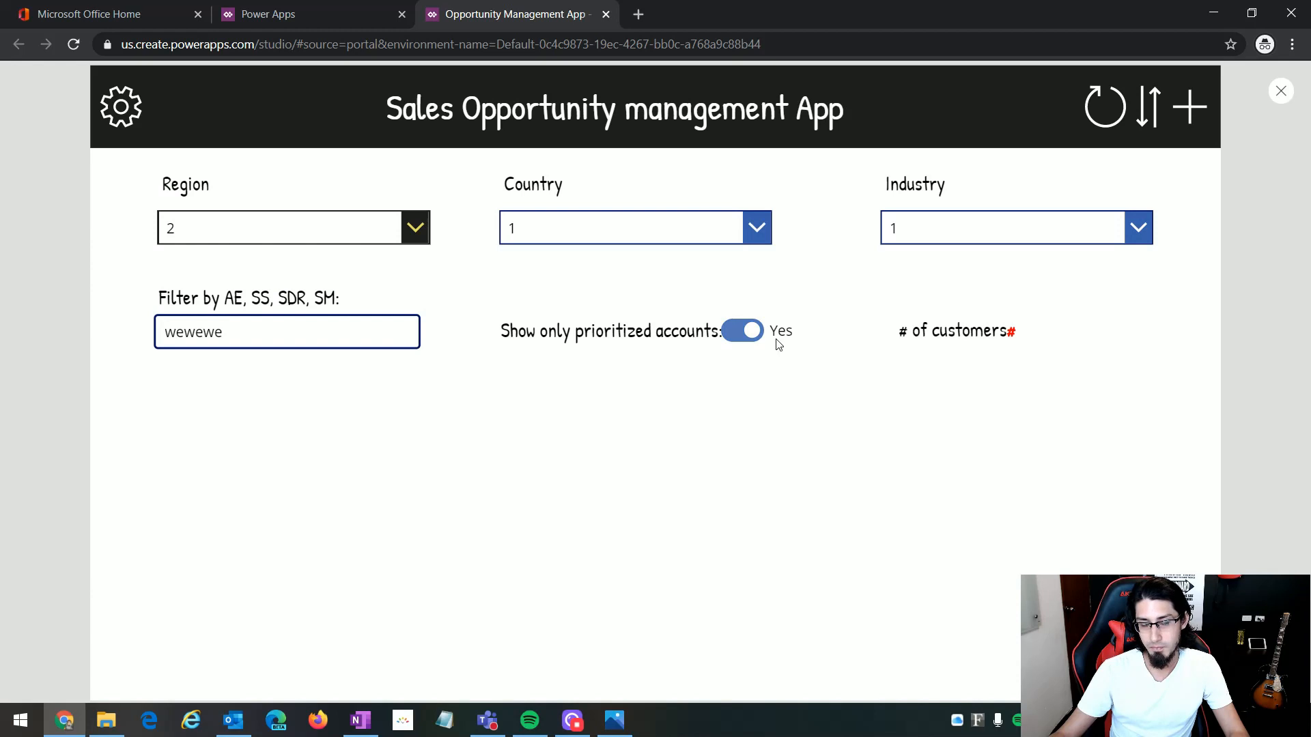
key(Escape)
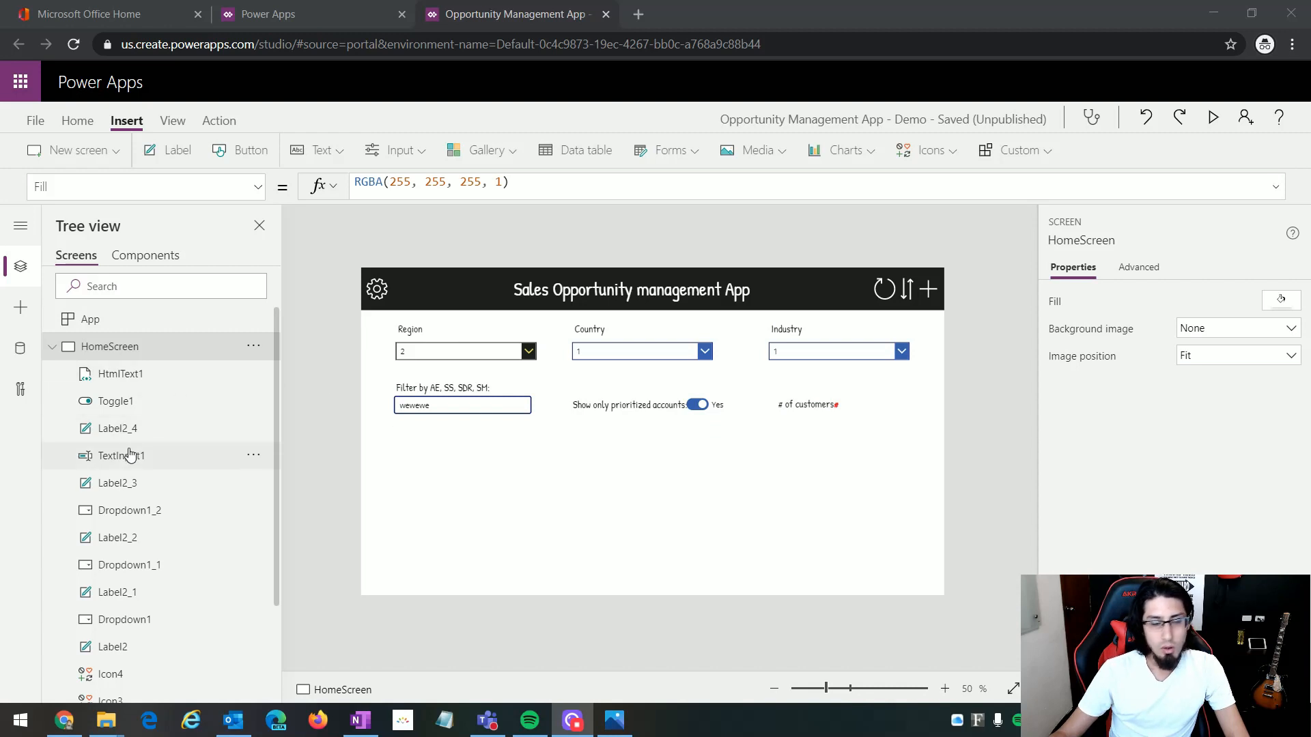
Step: Review the names of all controls listed under HomeScreen, from HtmlText1 down to Rectangle2
scroll(129, 454, down, 5)
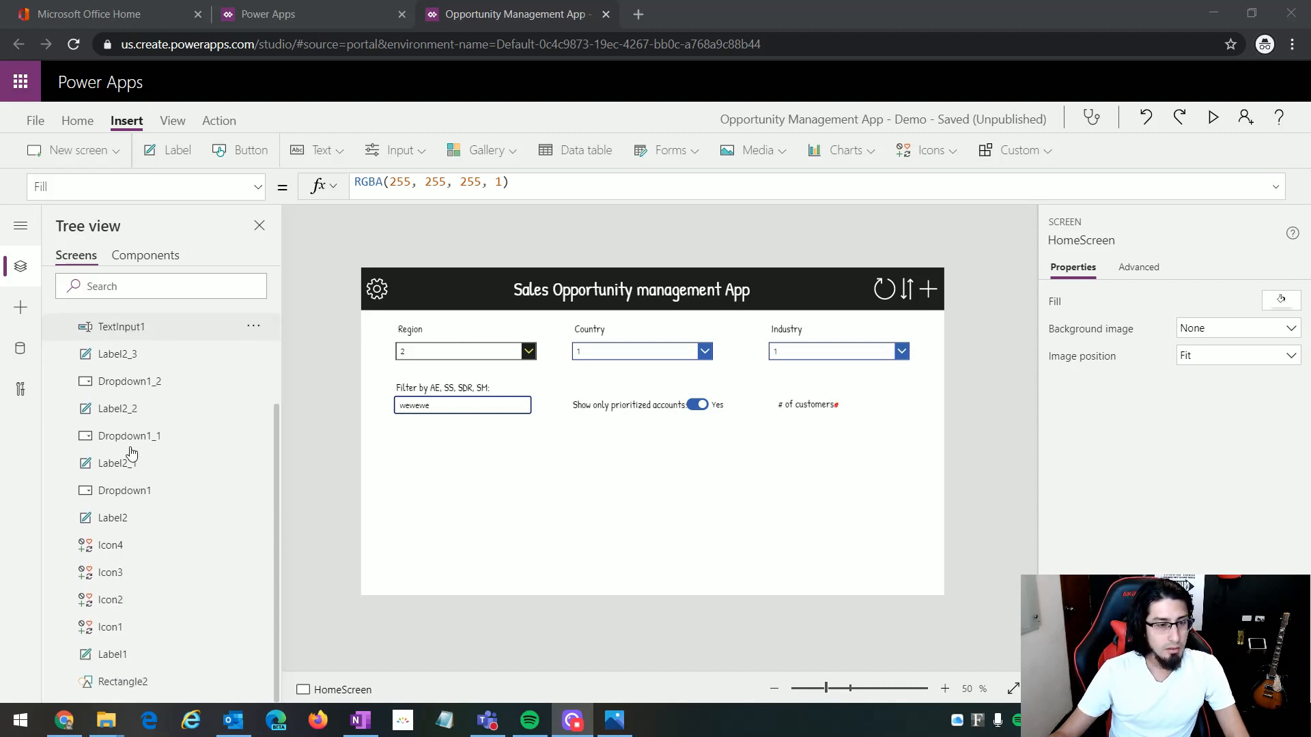
scroll(132, 454, up, 5)
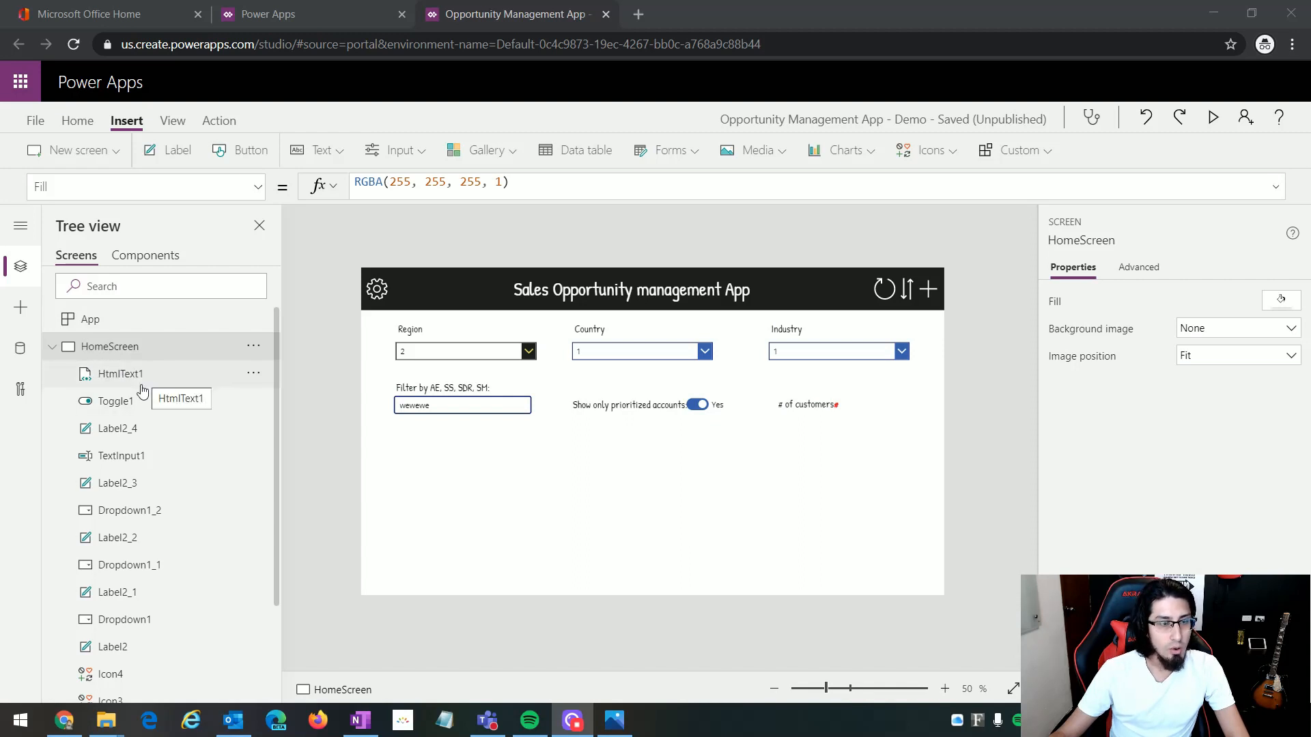
scroll(135, 529, down, 3)
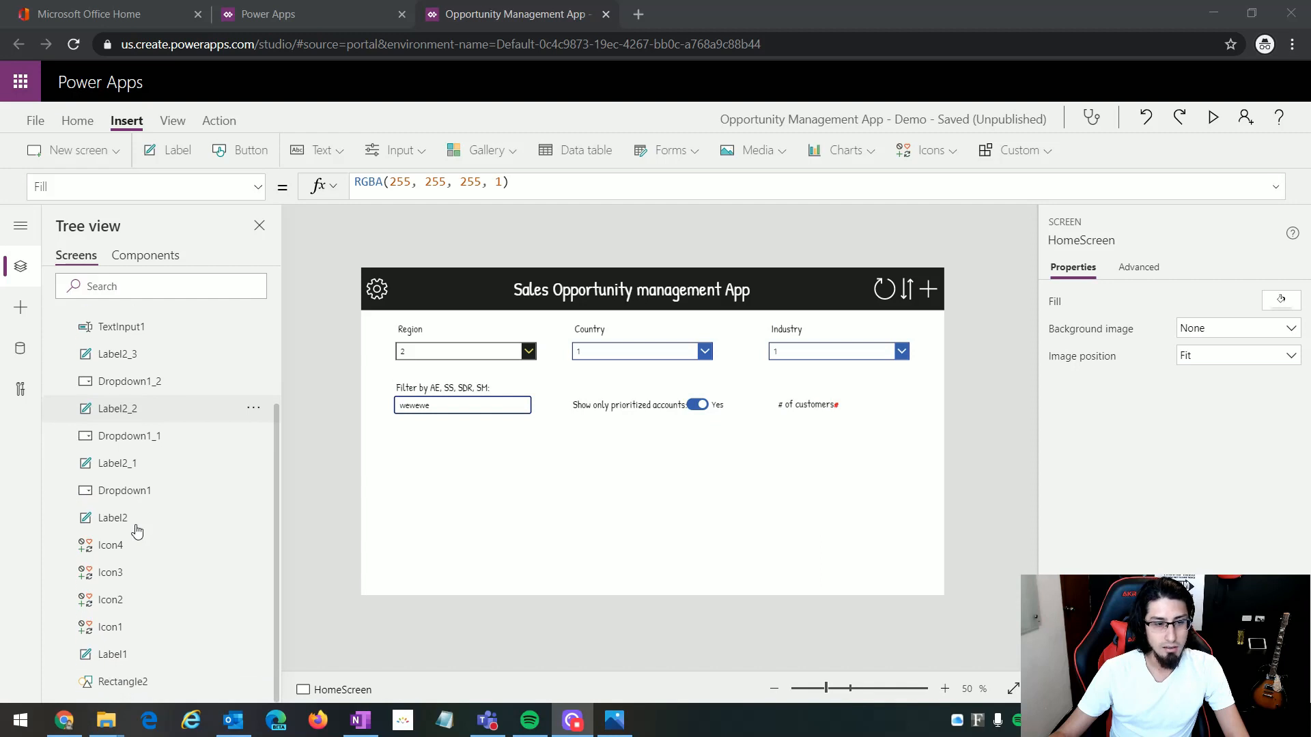
scroll(135, 395, up, 3)
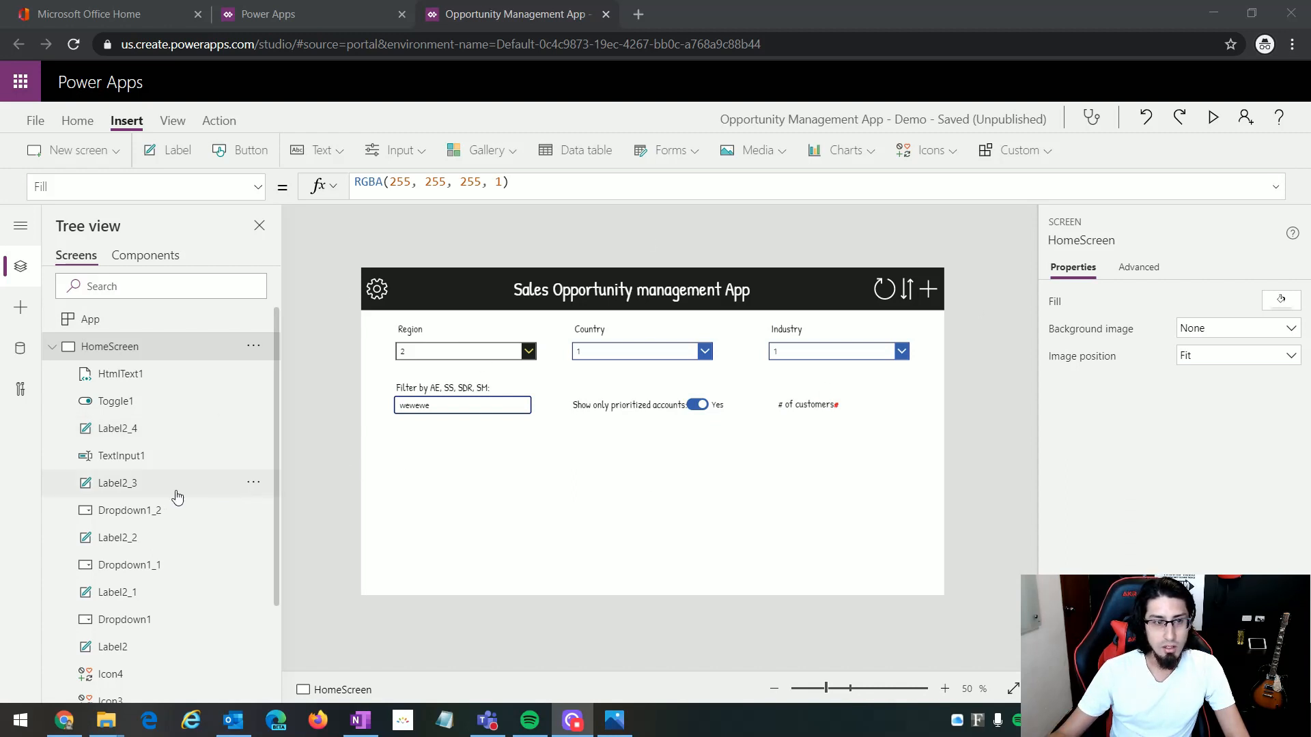
scroll(147, 550, down, 1)
scroll(147, 550, down, 5)
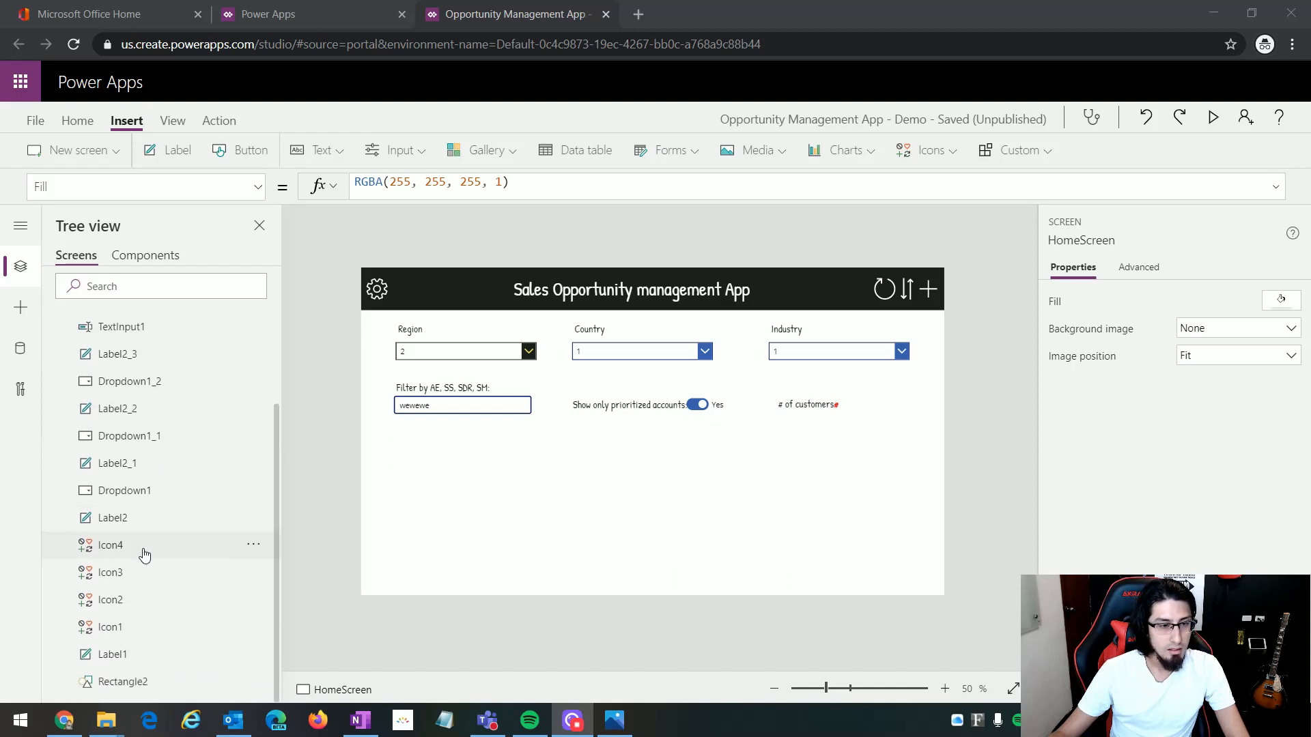
scroll(144, 554, up, 6)
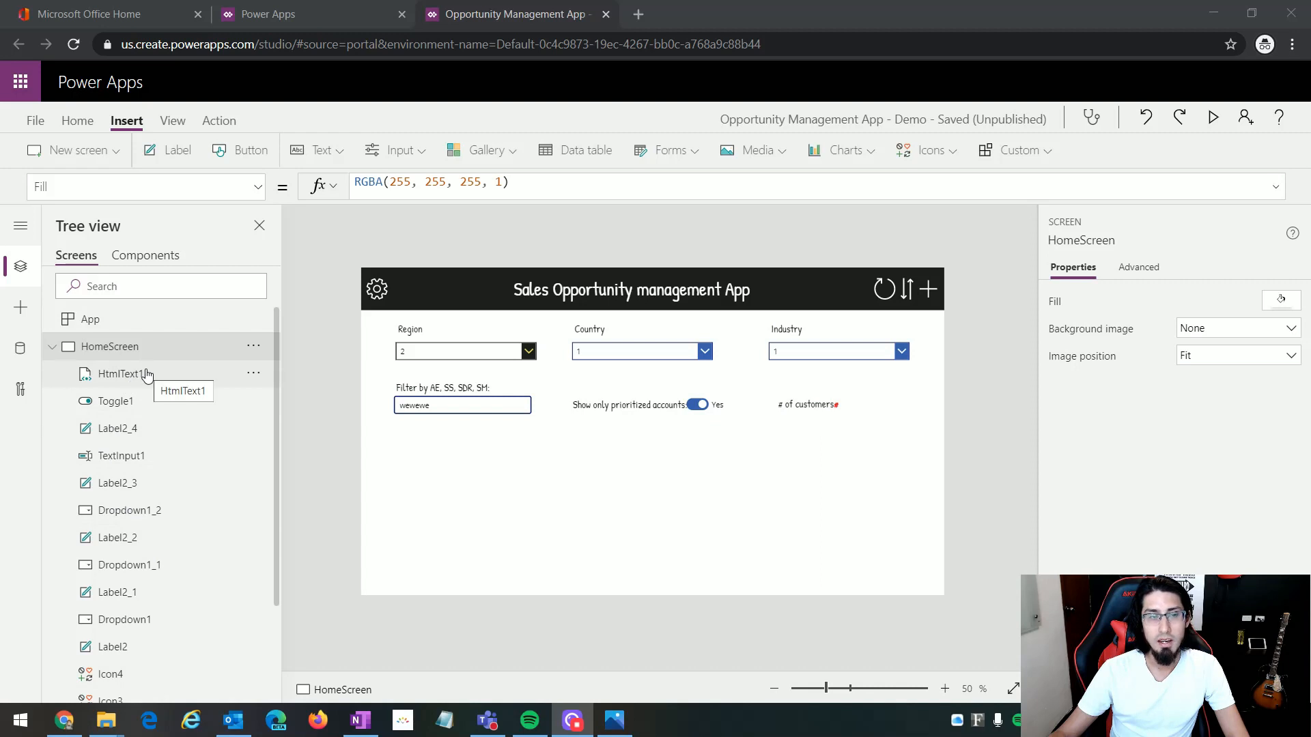
Step: Rename the "Sales Opportunity management App" header label as LblTitle
click(615, 294)
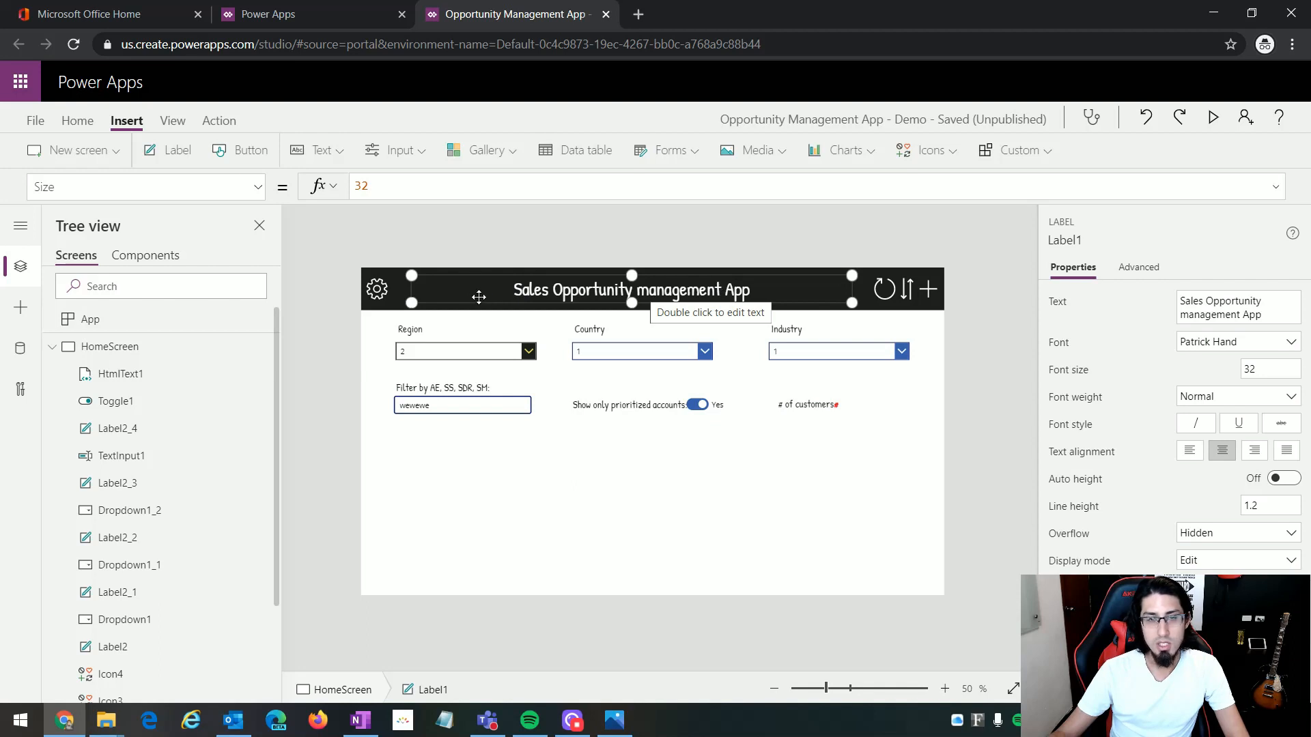
scroll(181, 655, down, 3)
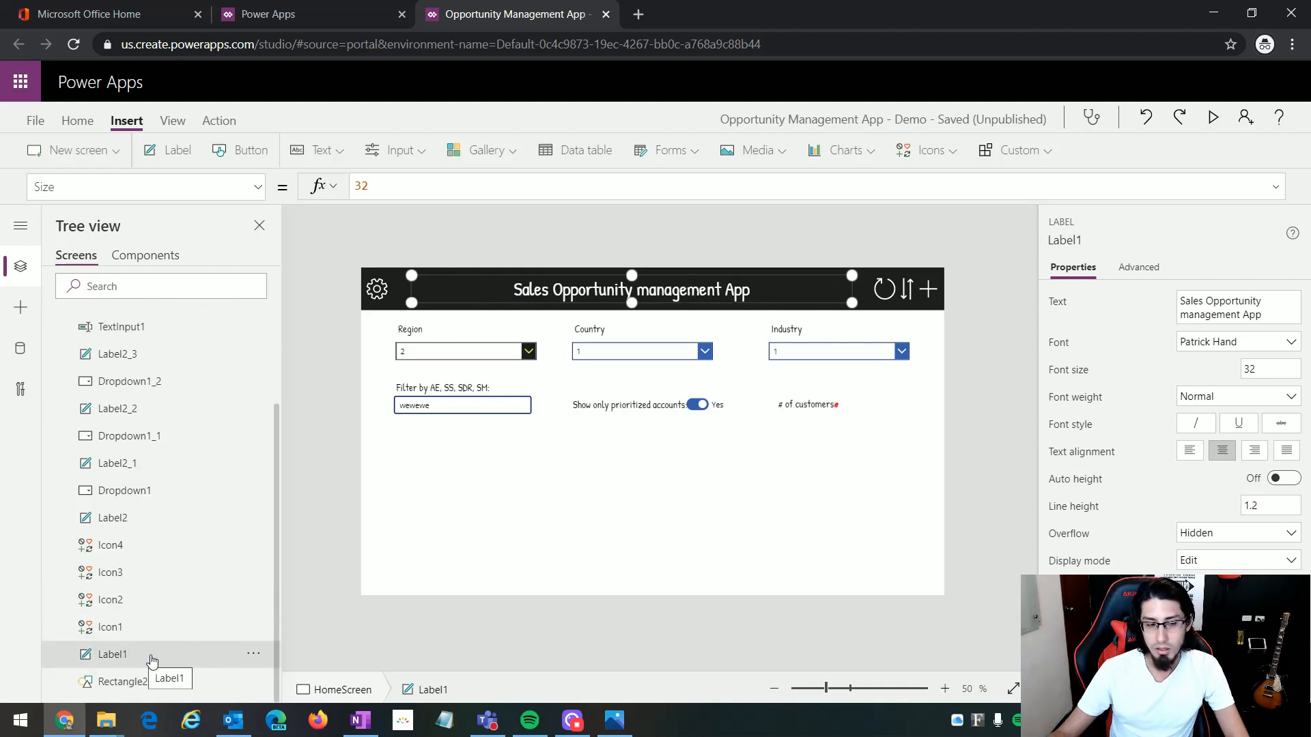
click(254, 657)
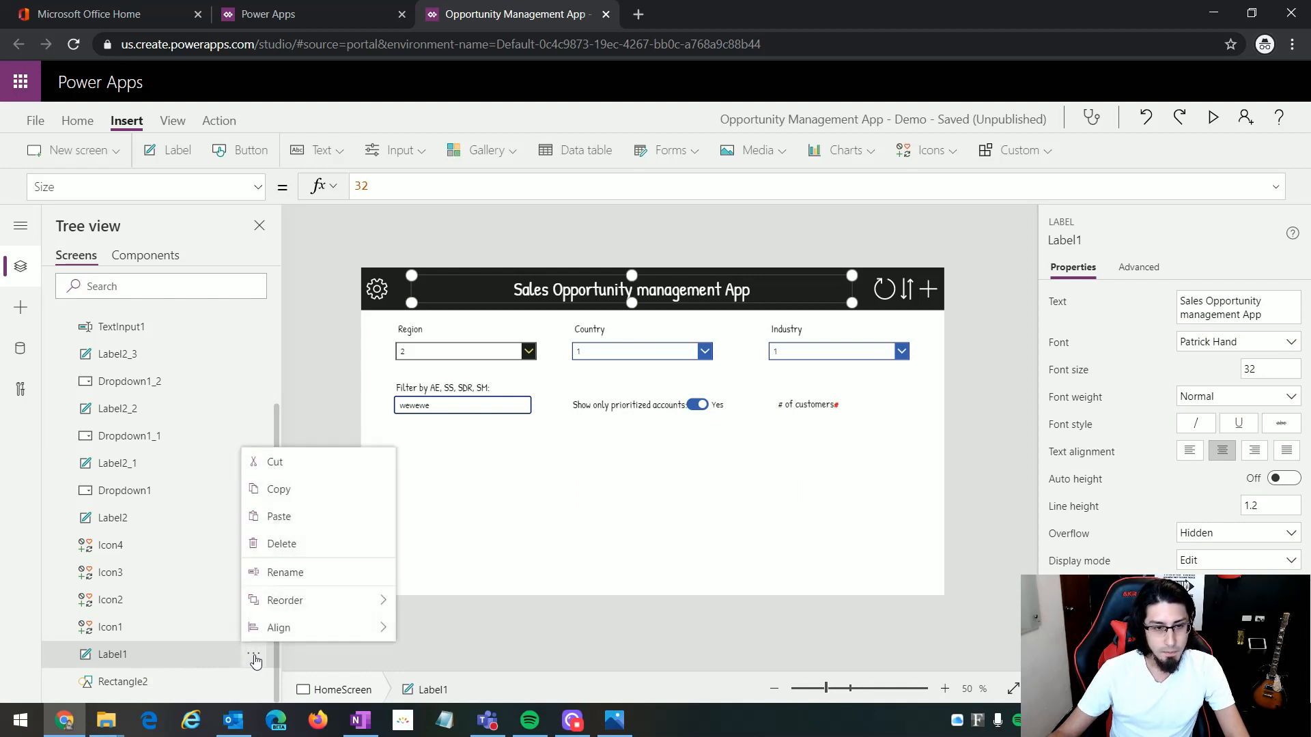
click(305, 575)
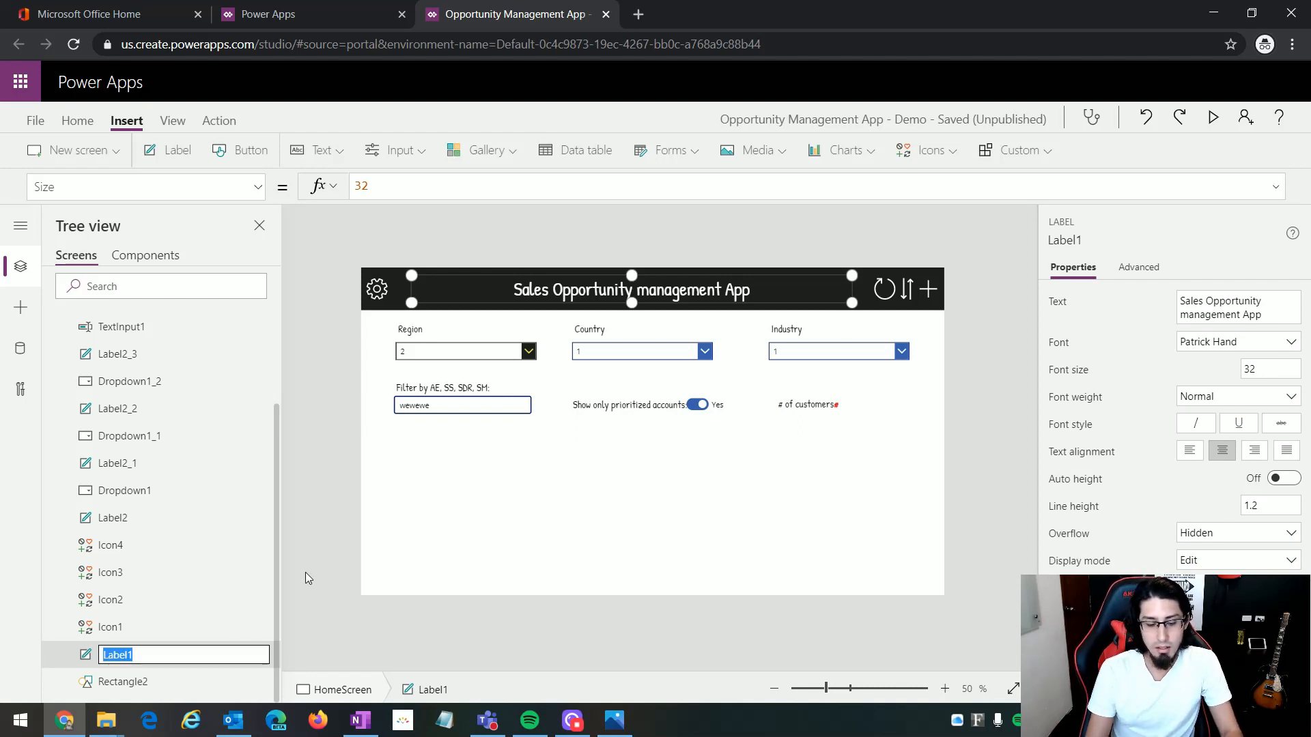
text(Lbl)
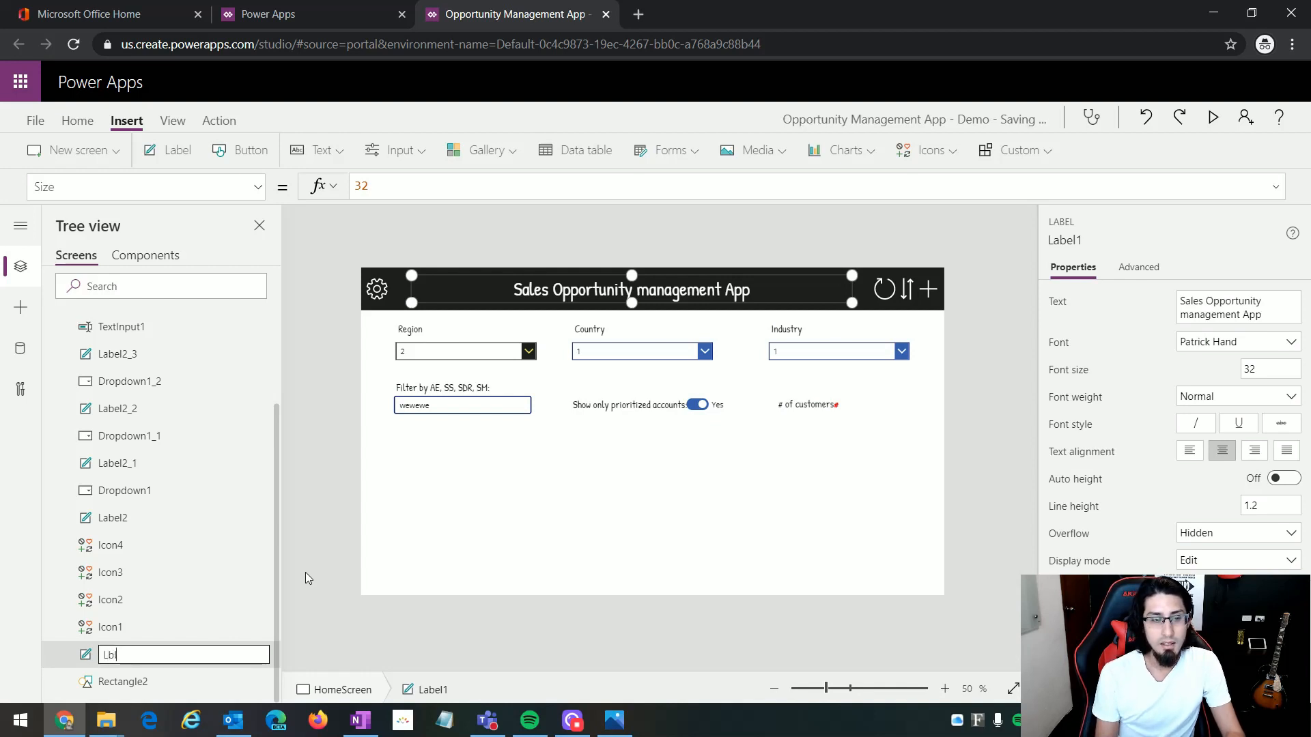
text(Title)
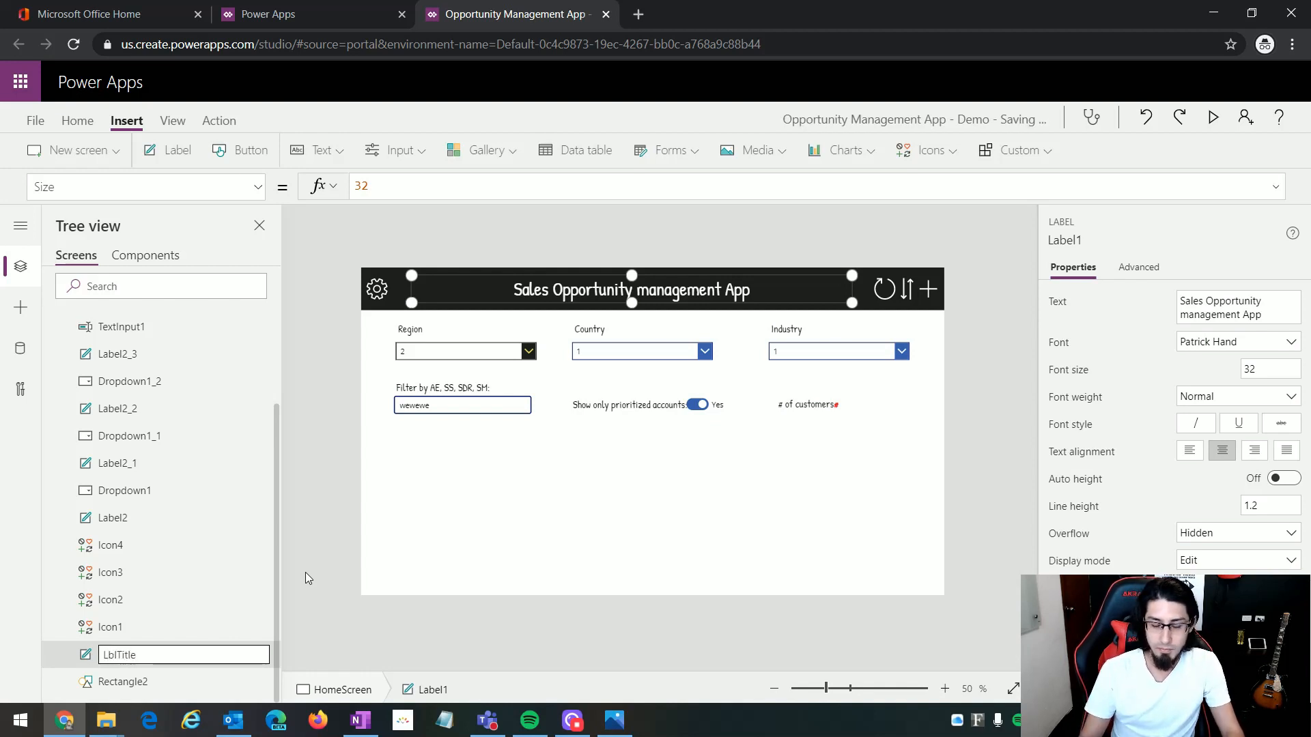
key(Return)
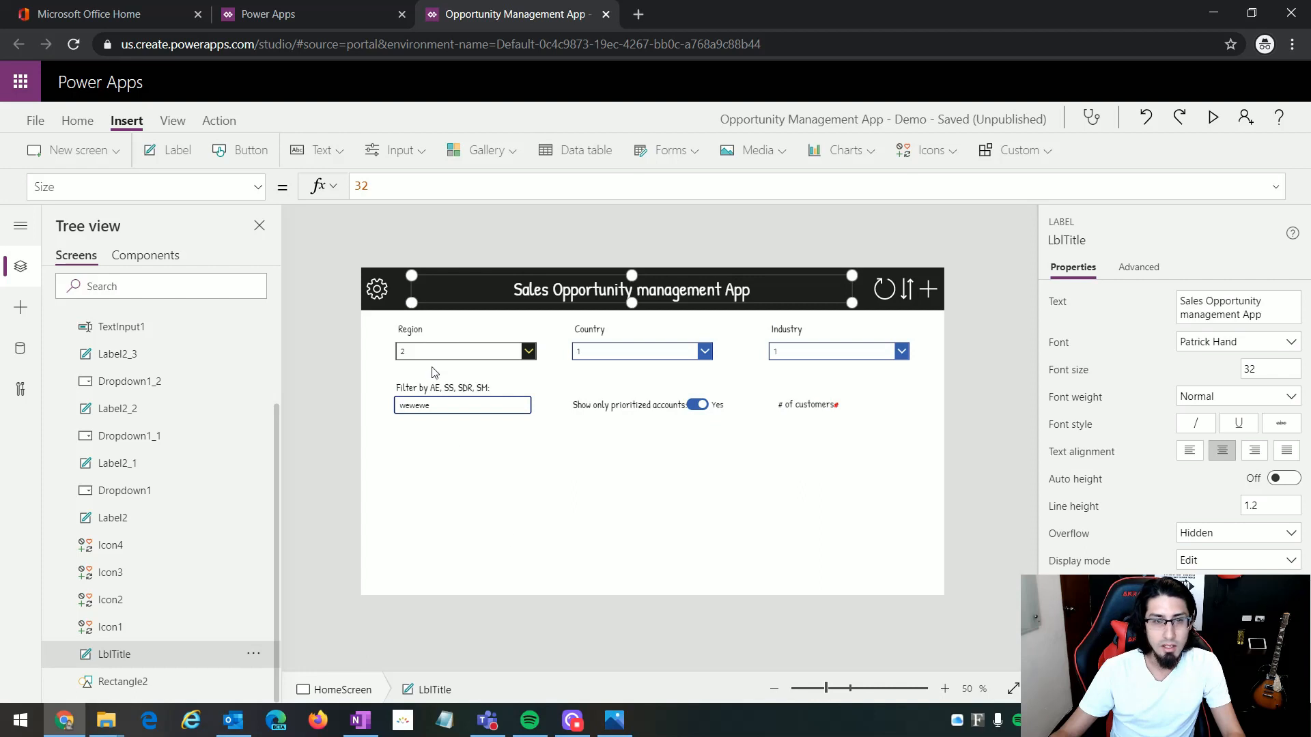
Step: Rename the Region dropdown control as DdwnRegion
click(476, 355)
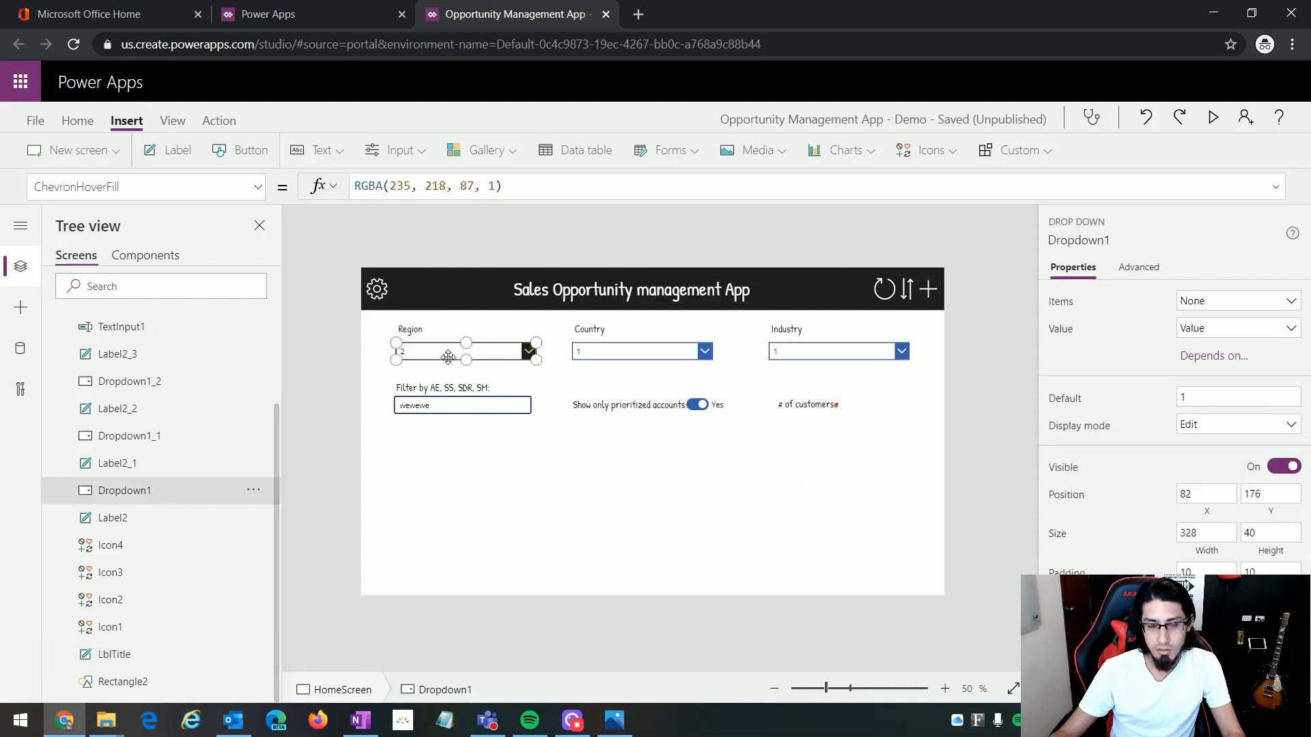
click(254, 494)
click(307, 408)
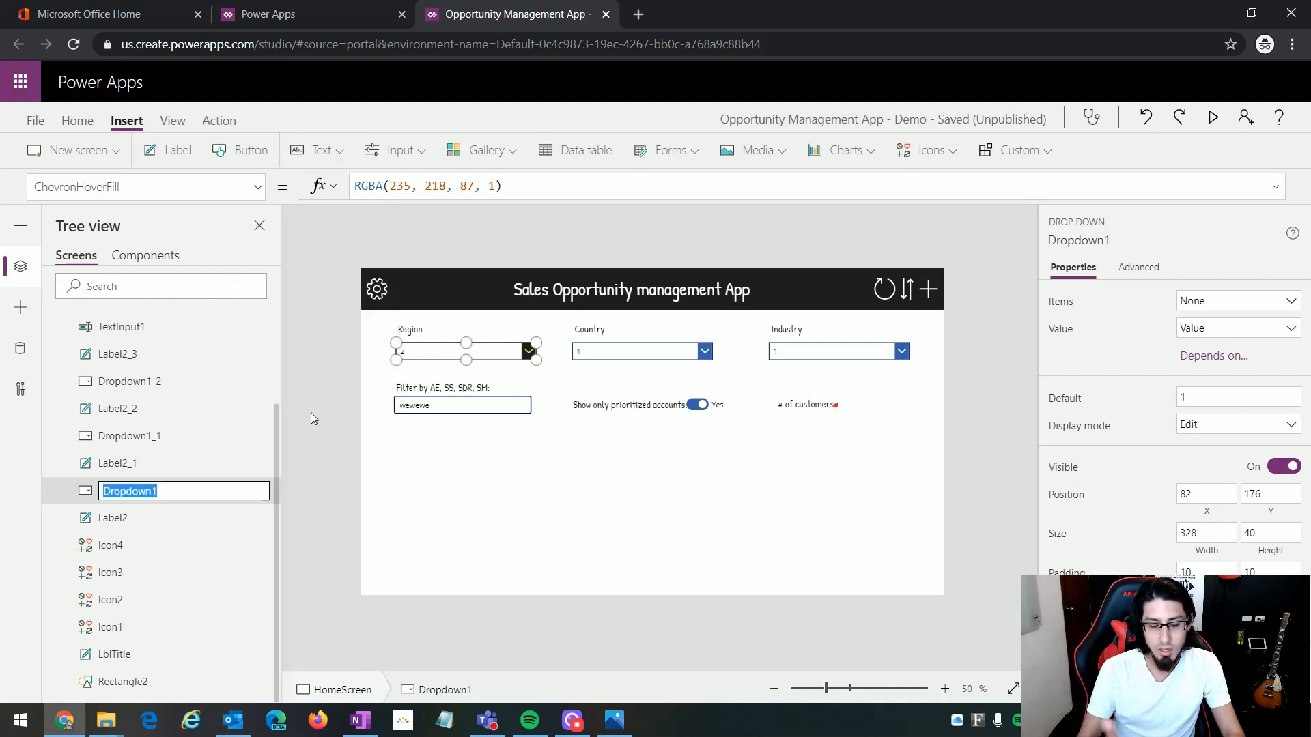
text(Dd)
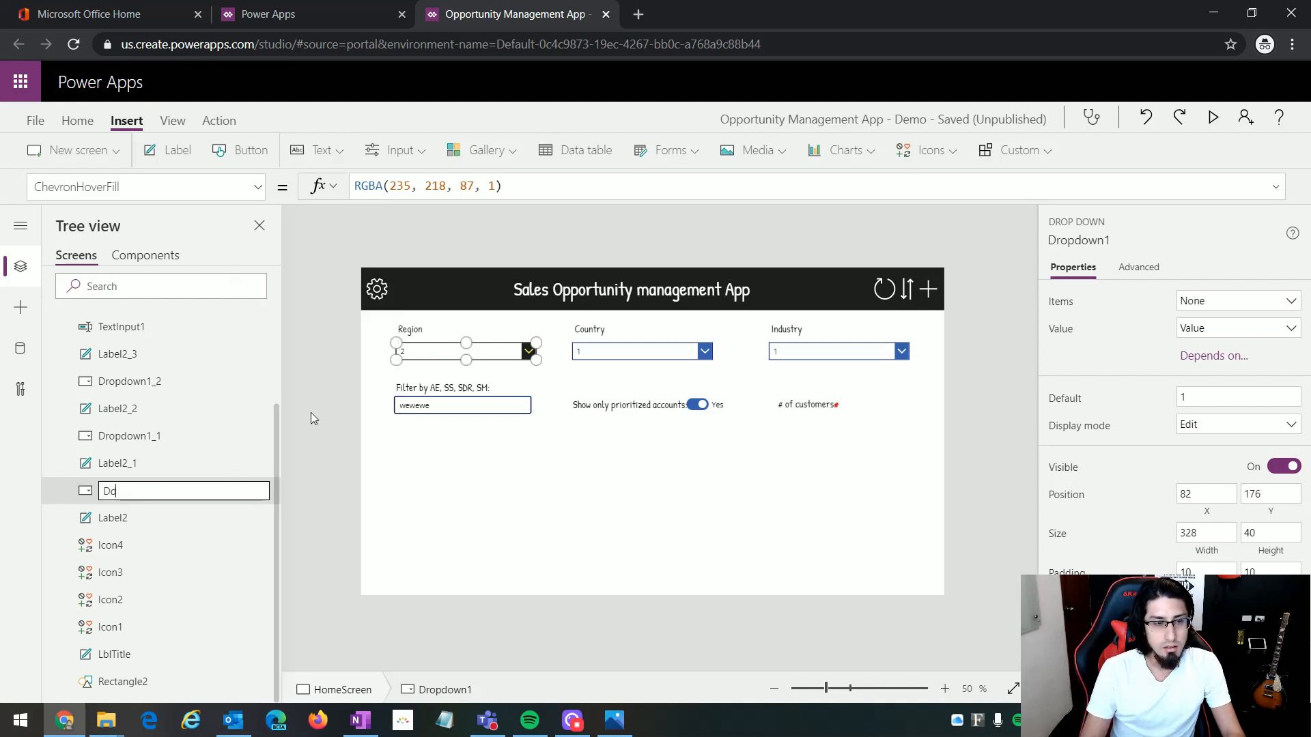
text(wnRegi)
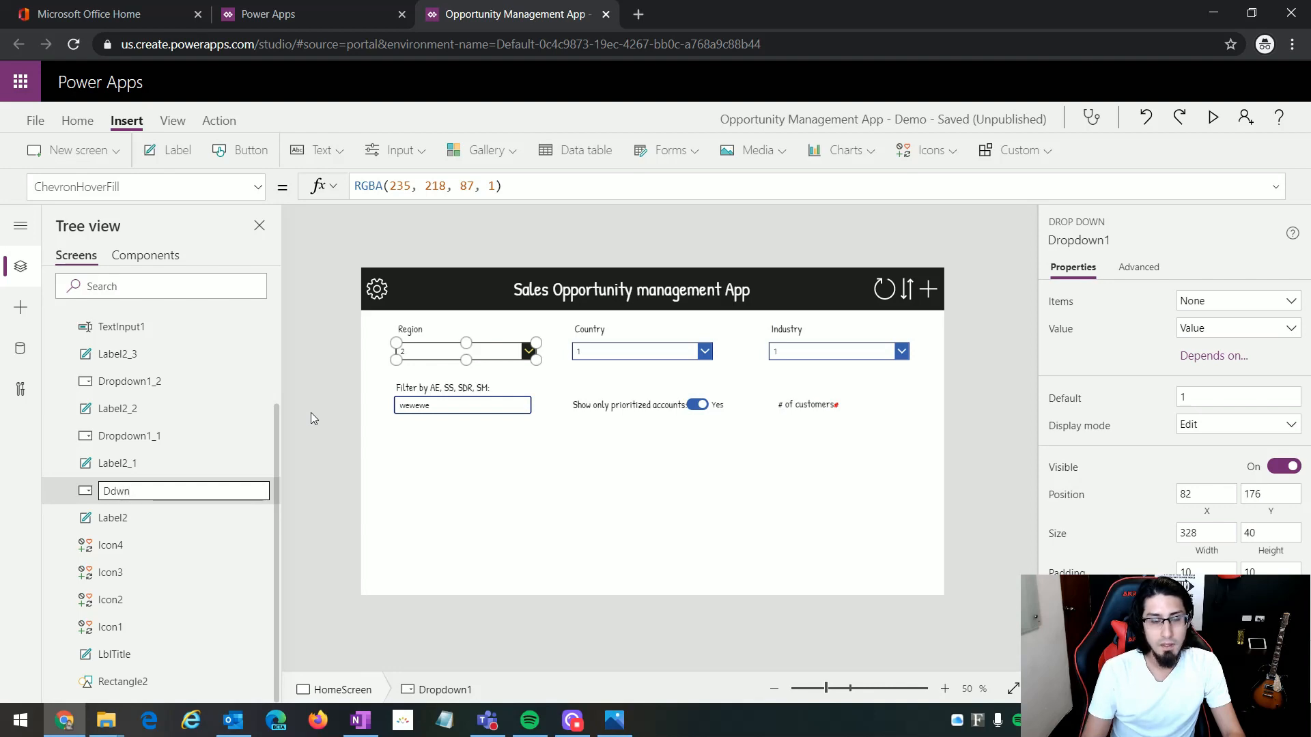
text(on)
key(Return)
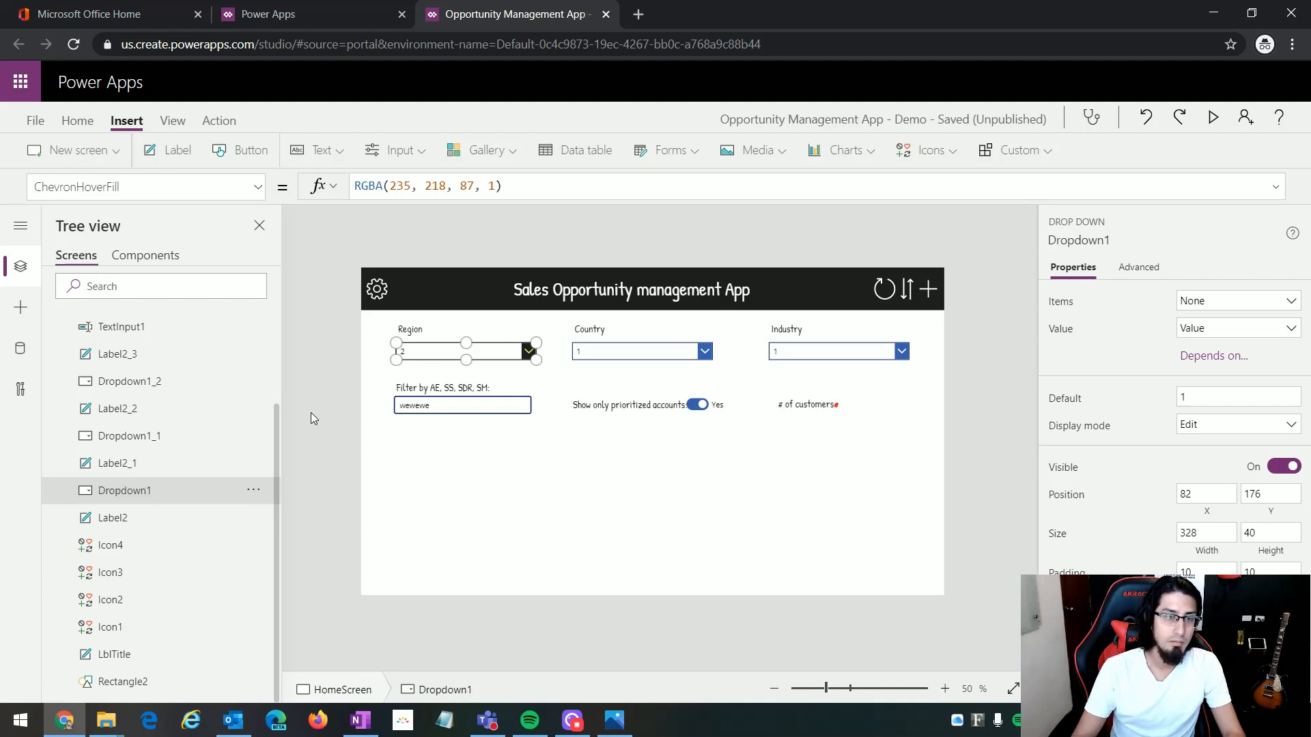